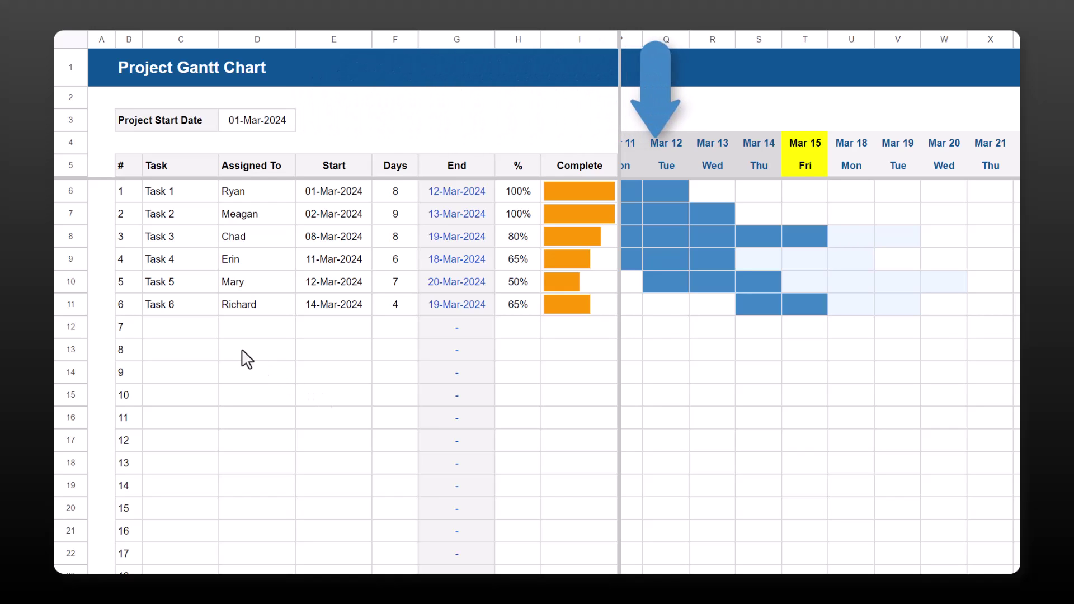
Add Task 7 in row 12, assigned to the same person as Task 1, with a start date of 16-Mar-2024
{"action": "left_click", "coordinate": [203, 330]}
{"action": "type", "text": "Task "}
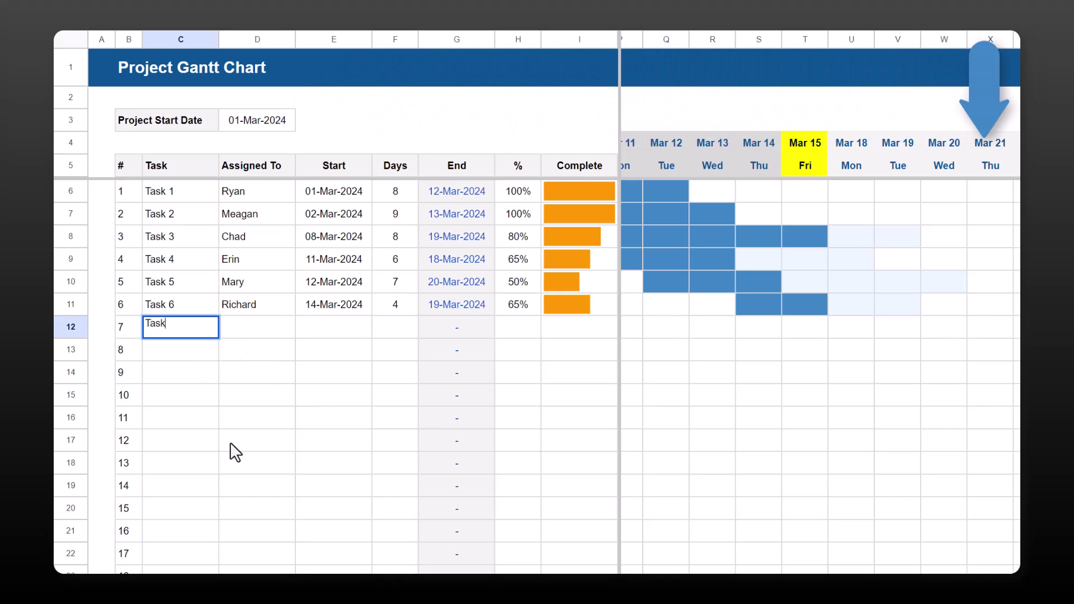
{"action": "type", "text": "7"}
{"action": "key", "text": "Tab"}
{"action": "type", "text": "Ryn"}
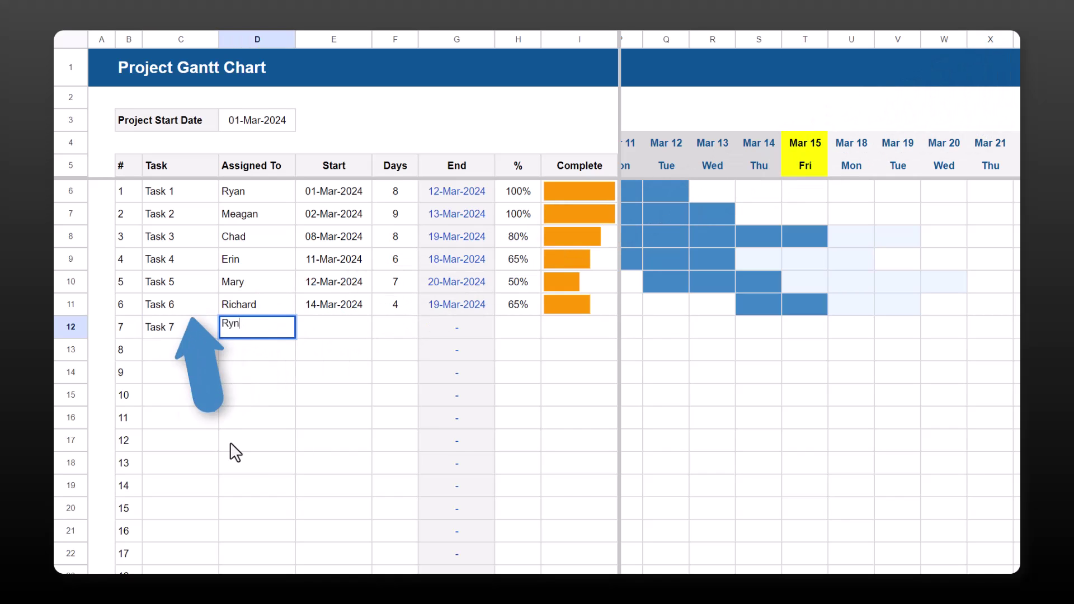
{"action": "key", "text": "BackSpace"}
{"action": "type", "text": "an"}
{"action": "key", "text": "Tab"}
{"action": "type", "text": "3/16"}
{"action": "key", "text": "Tab"}
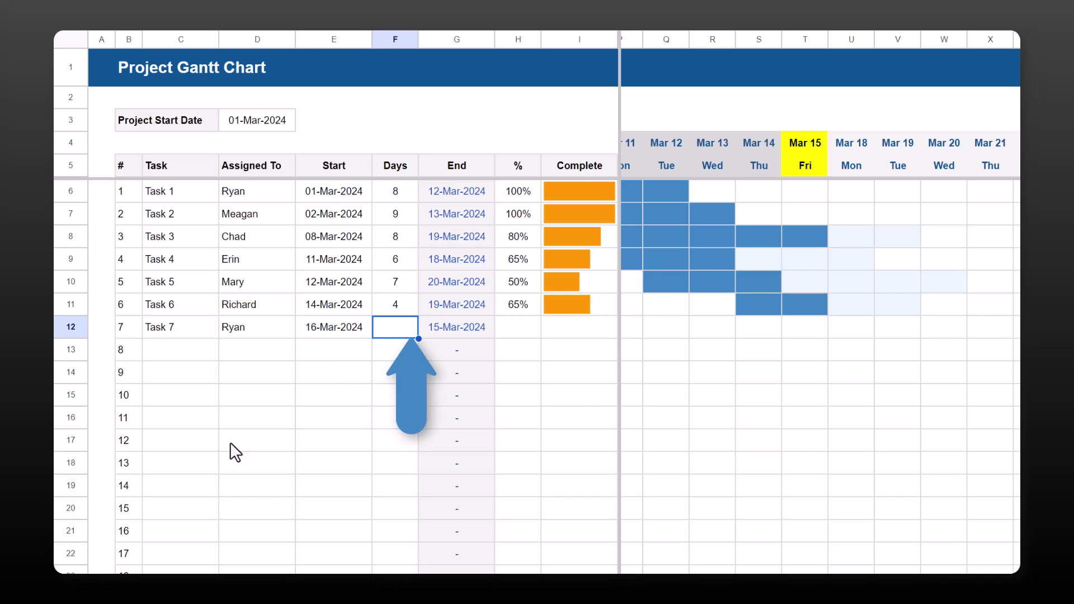
Give Task 7 a duration of 5 days and a completion of 54%
{"action": "type", "text": "5"}
{"action": "key", "text": "Tab"}
{"action": "key", "text": "Tab"}
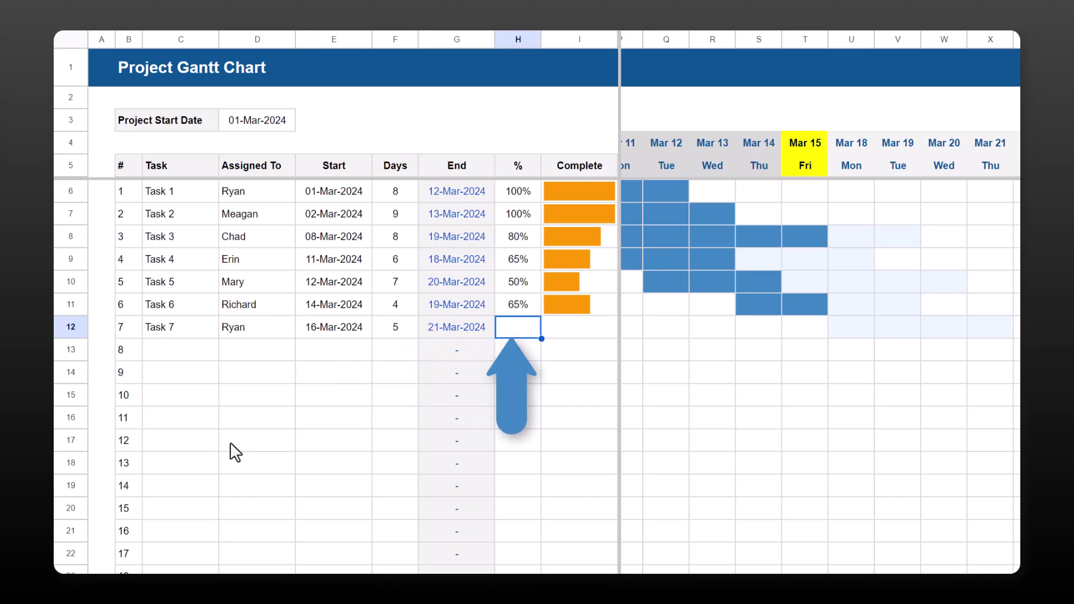
{"action": "type", "text": "54"}
{"action": "key", "text": "Return"}
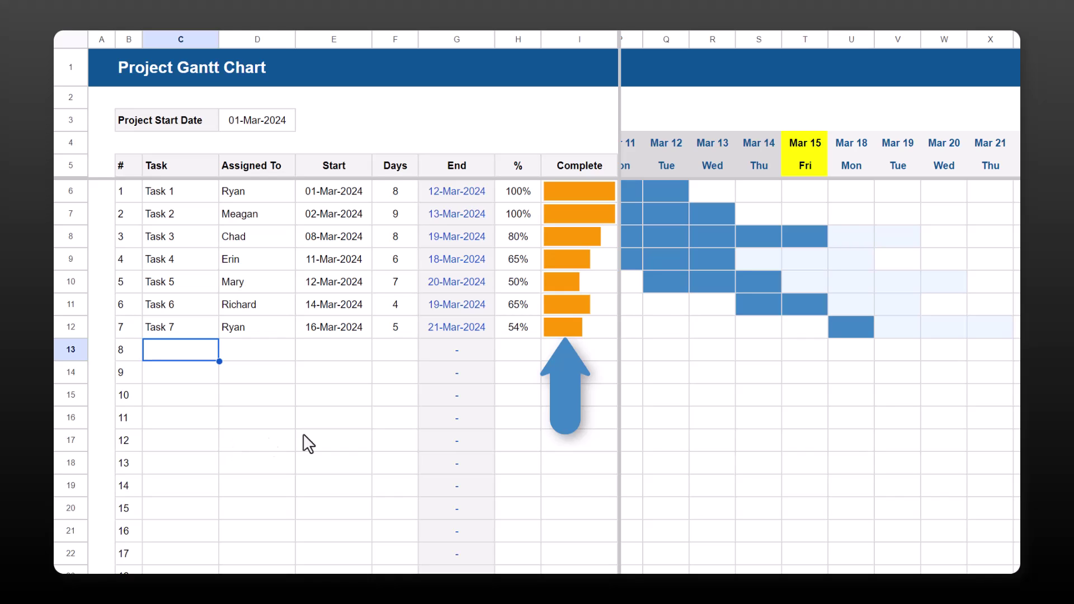
Change Task 7's completion percentage to 80%
{"action": "left_click", "coordinate": [518, 330]}
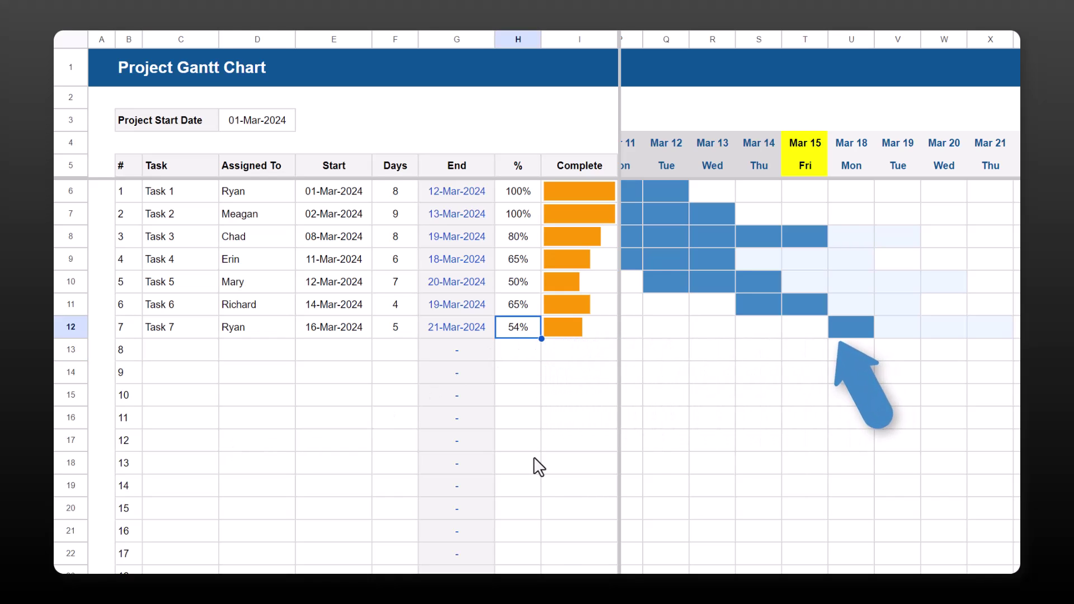
{"action": "type", "text": "80"}
{"action": "key", "text": "Return"}
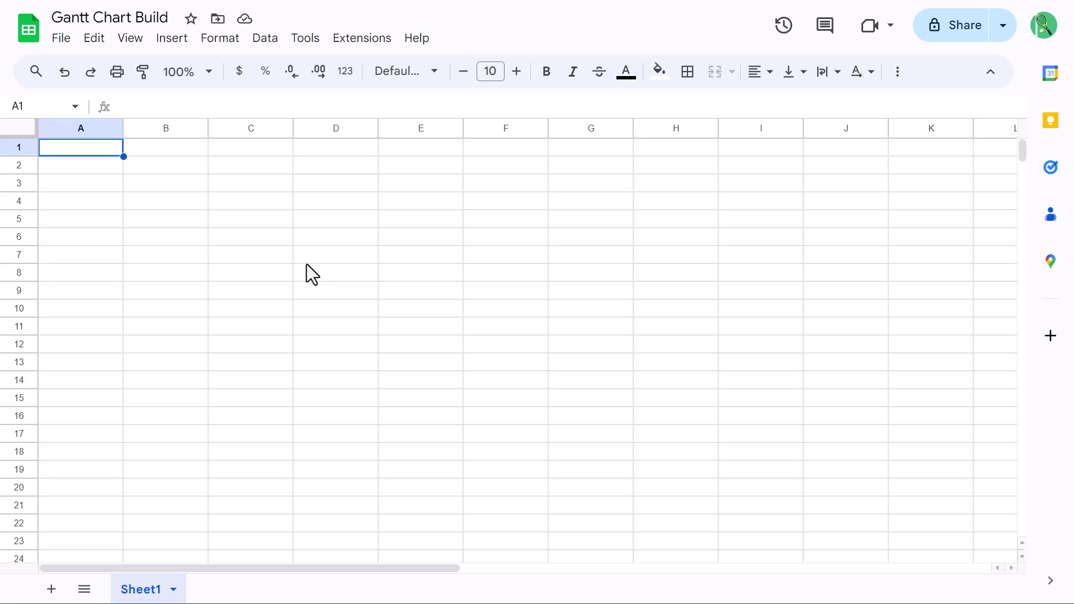
In the blank Gantt Chart Build spreadsheet, resize columns A through Z to 60 pixels wide
{"action": "left_click", "coordinate": [35, 105]}
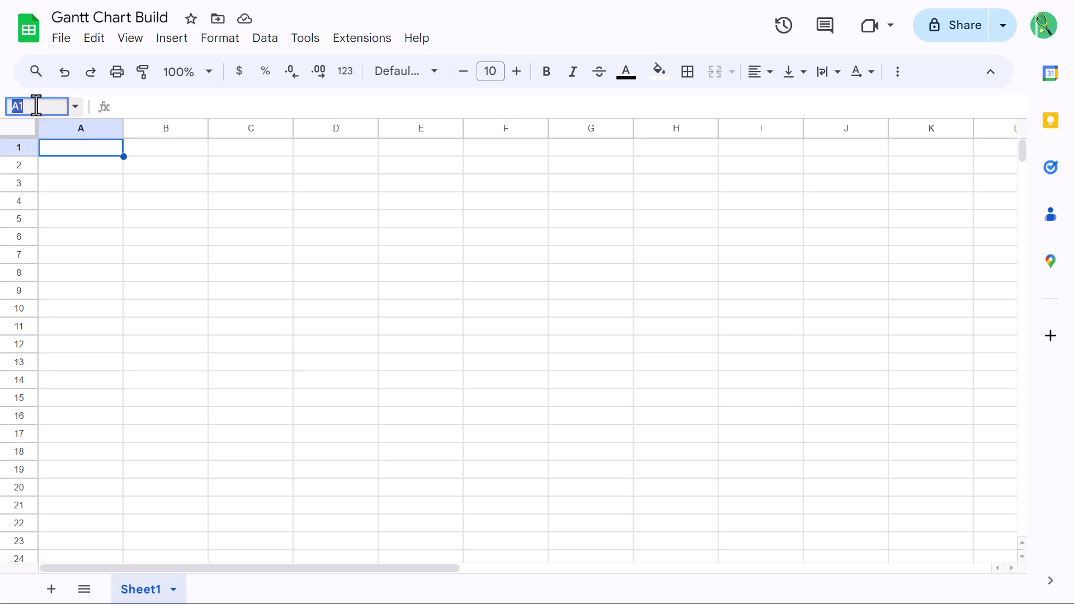
{"action": "type", "text": "A:Z"}
{"action": "key", "text": "Return"}
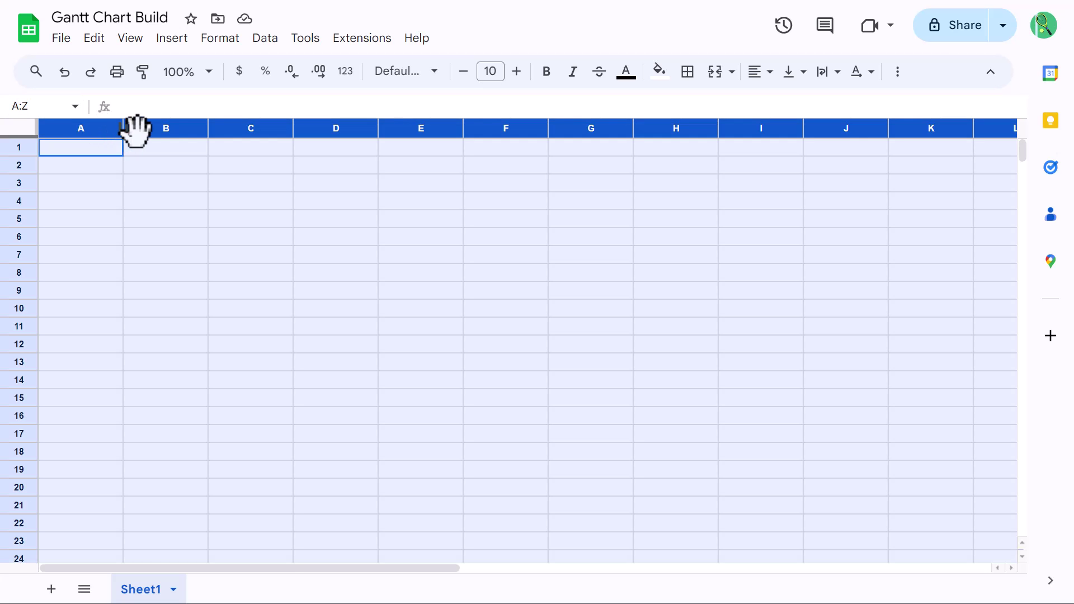
{"action": "right_click", "coordinate": [172, 124]}
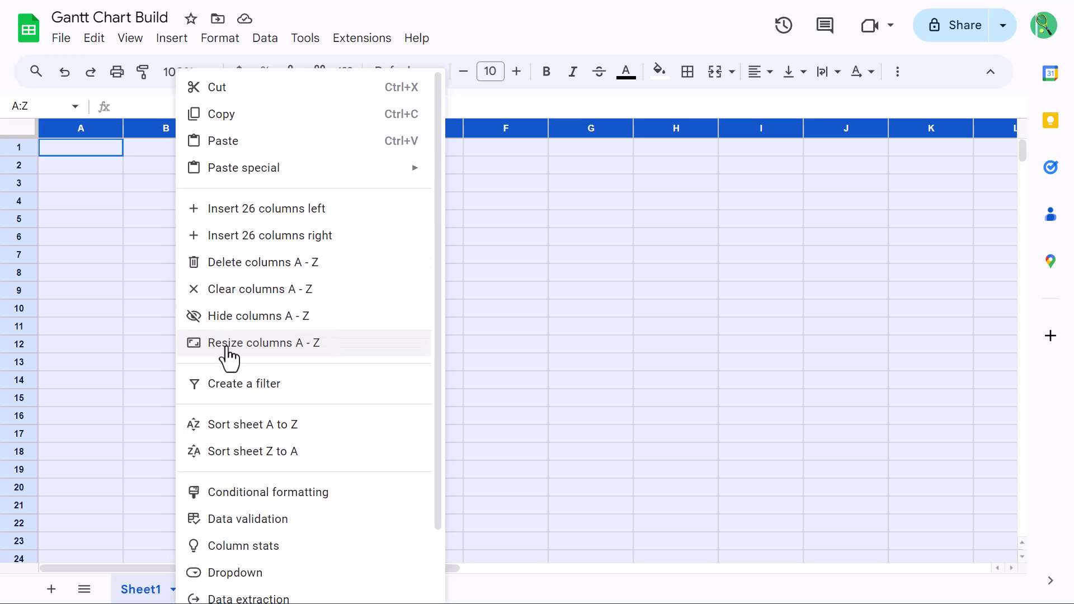
{"action": "left_click", "coordinate": [227, 343]}
{"action": "type", "text": "60"}
{"action": "left_click", "coordinate": [544, 379]}
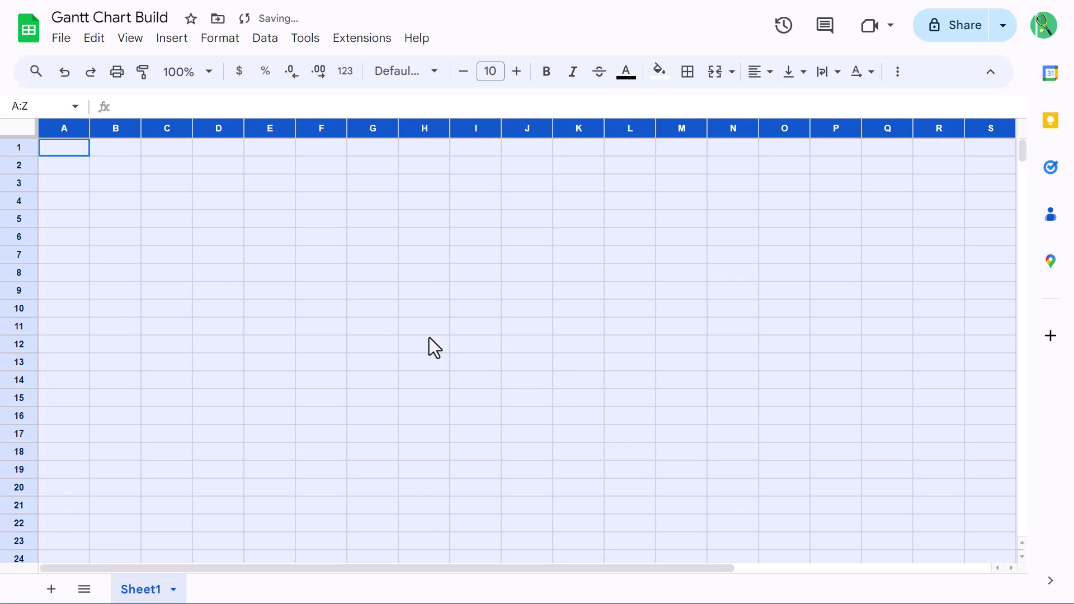
{"action": "left_click", "coordinate": [112, 183]}
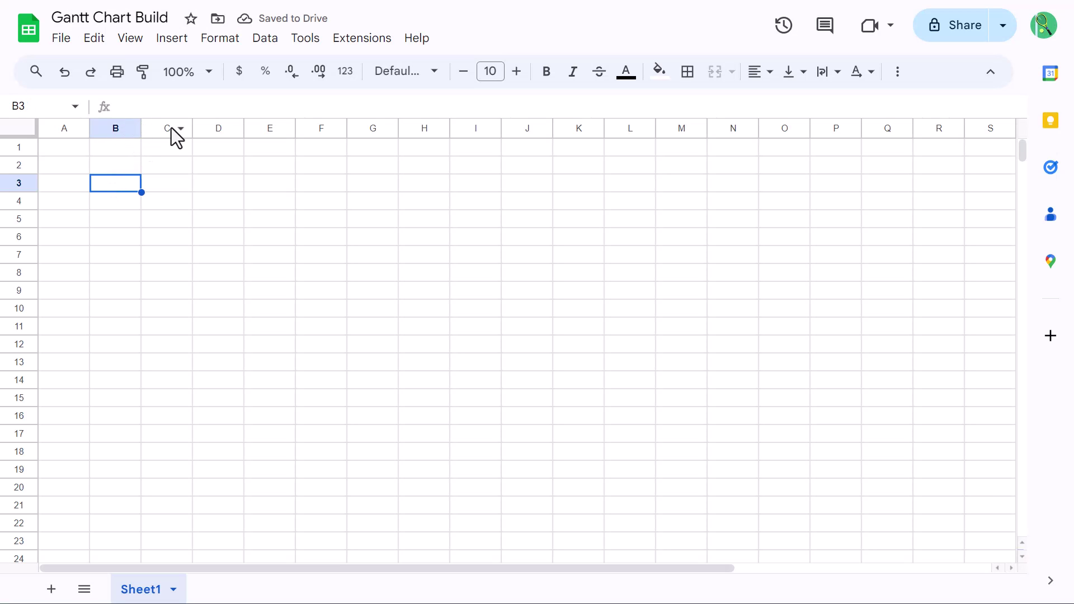
Resize columns C, D, E, G and I together to 100 pixels wide
{"action": "left_click_drag", "start_coordinate": [171, 128], "coordinate": [259, 126]}
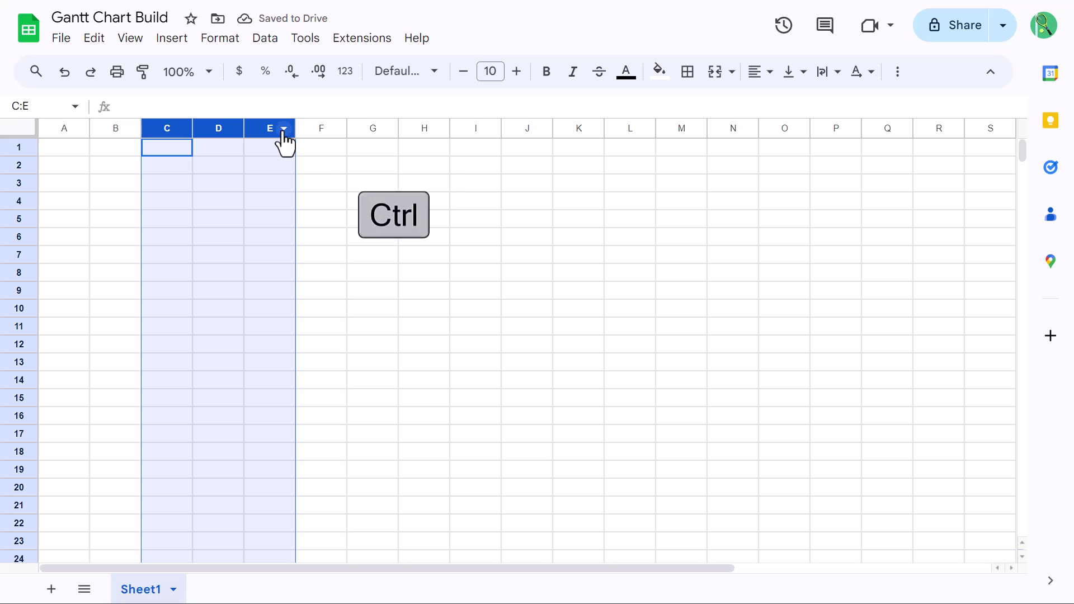
{"action": "left_click", "coordinate": [370, 128], "text": "ctrl"}
{"action": "left_click", "coordinate": [475, 127], "text": "ctrl"}
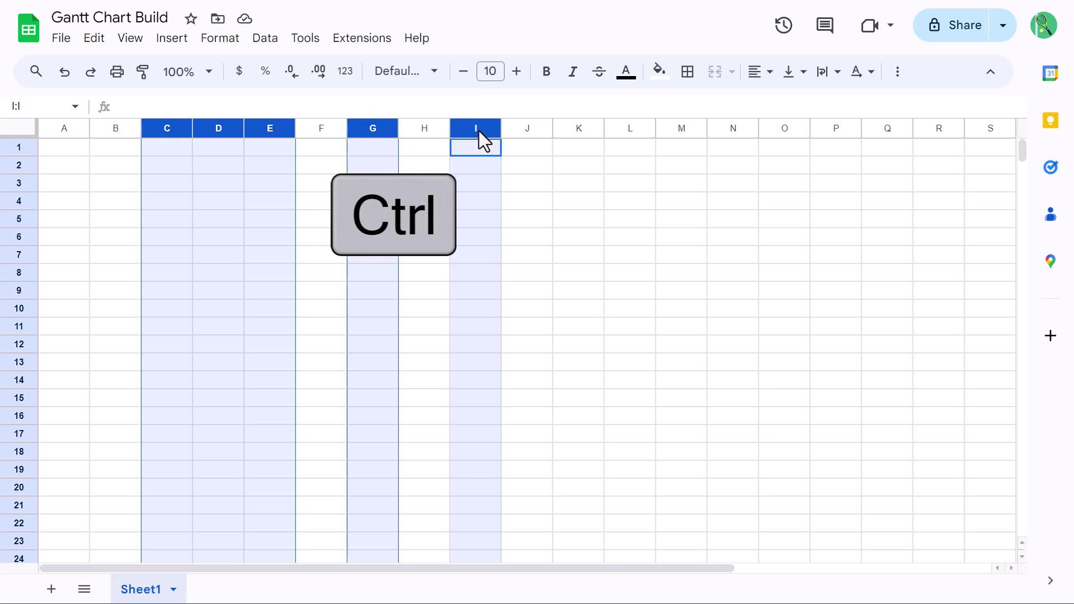
{"action": "right_click", "coordinate": [465, 128]}
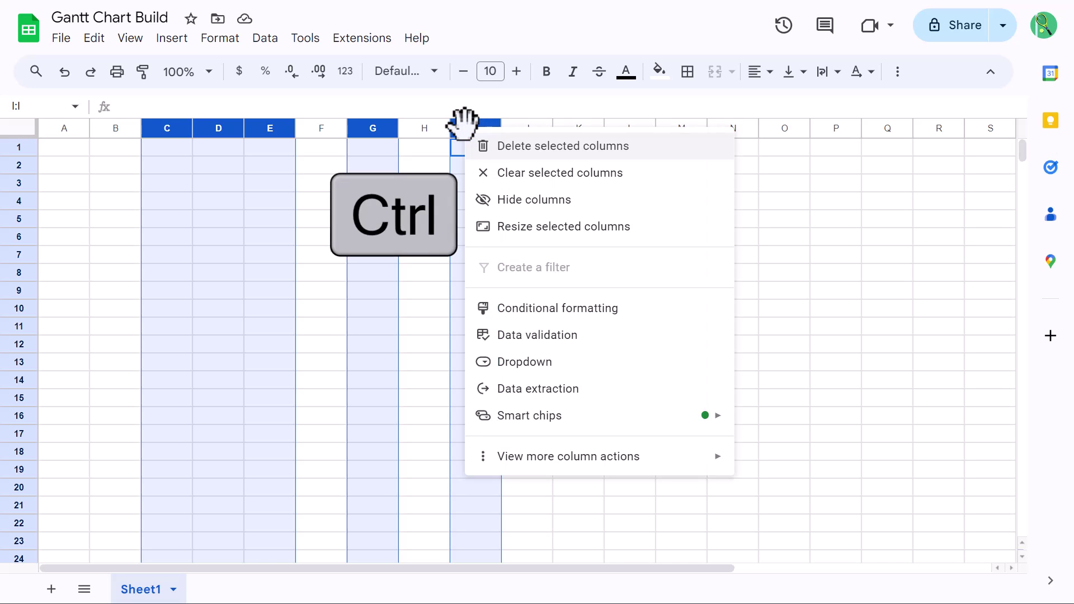
{"action": "left_click", "coordinate": [512, 228]}
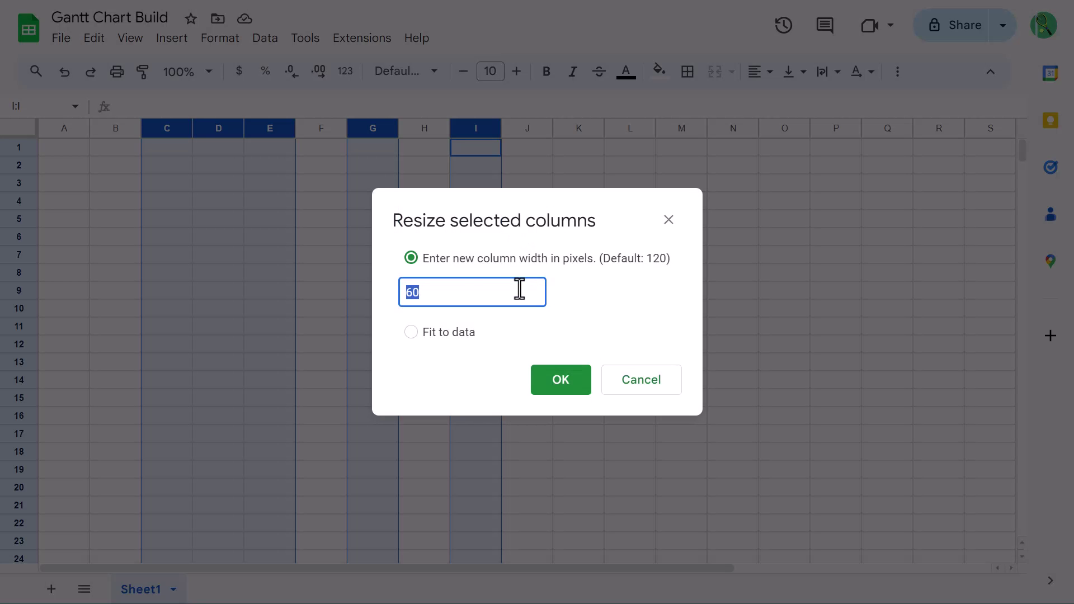
{"action": "type", "text": "100"}
{"action": "left_click", "coordinate": [553, 381]}
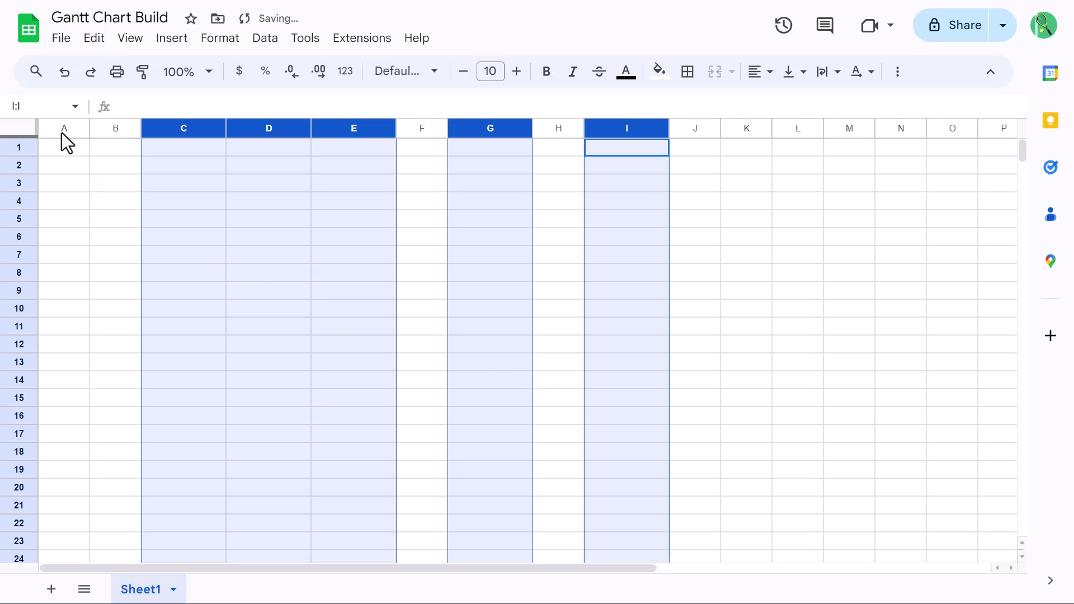
Resize columns A and B to 35 pixels wide
{"action": "left_click_drag", "start_coordinate": [59, 129], "coordinate": [115, 126]}
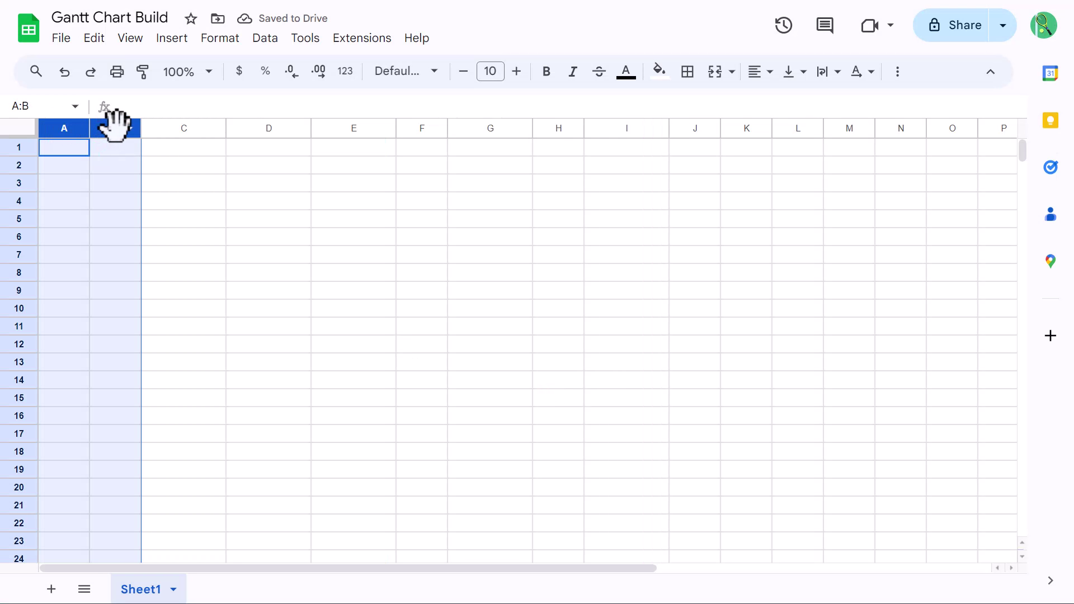
{"action": "right_click", "coordinate": [114, 126]}
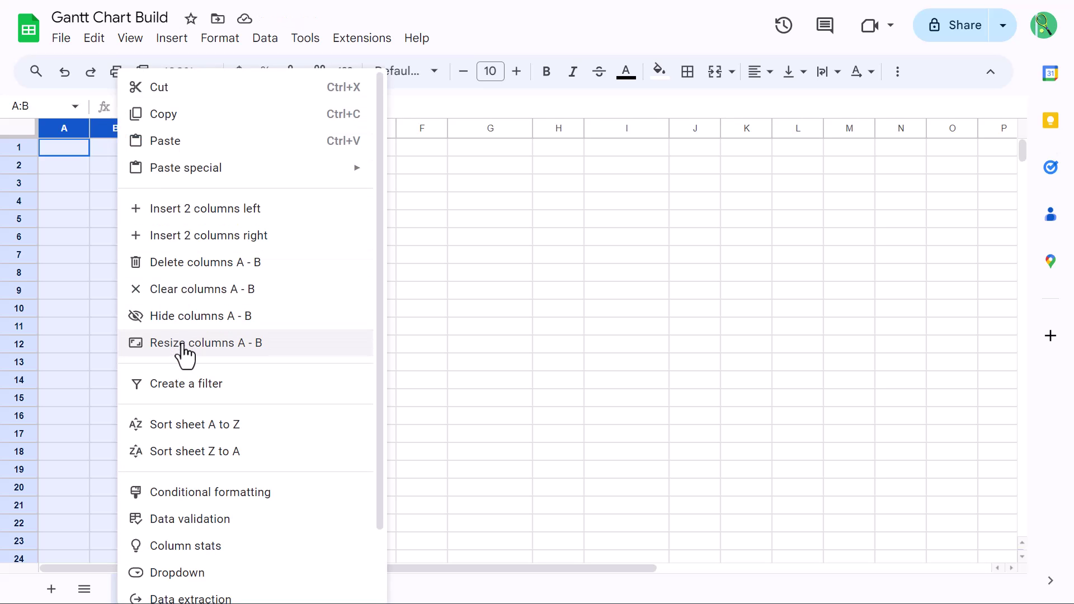
{"action": "left_click", "coordinate": [159, 354]}
{"action": "type", "text": "35"}
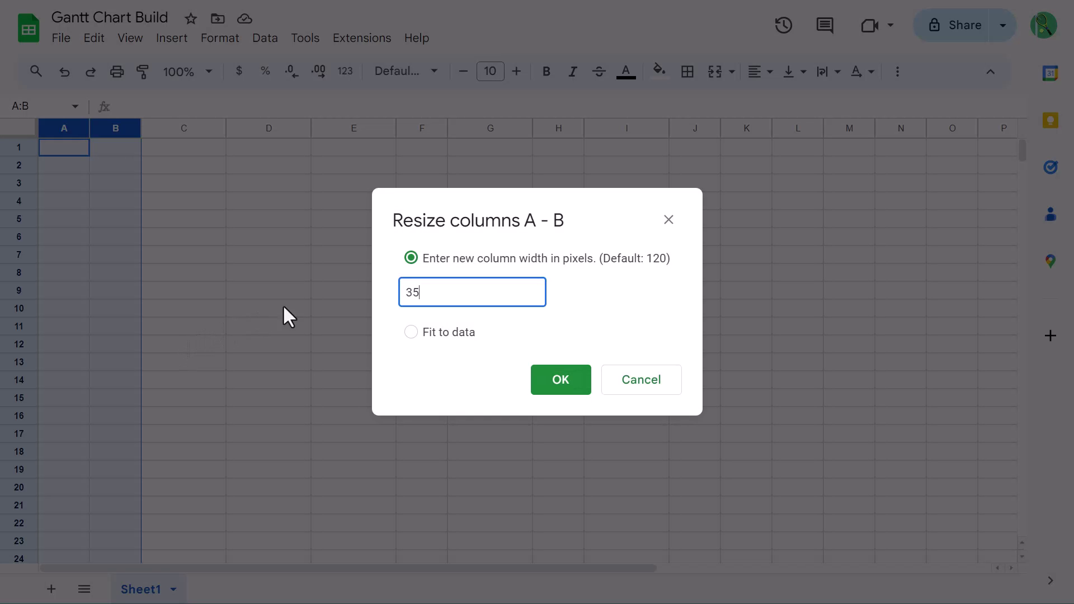
{"action": "left_click", "coordinate": [557, 382]}
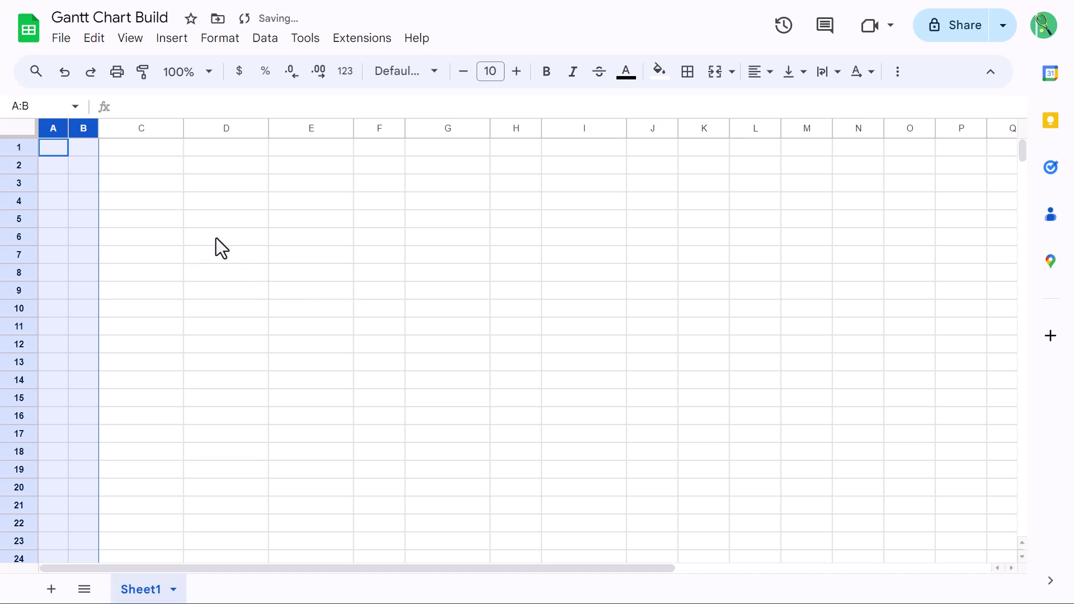
{"action": "left_click", "coordinate": [144, 170]}
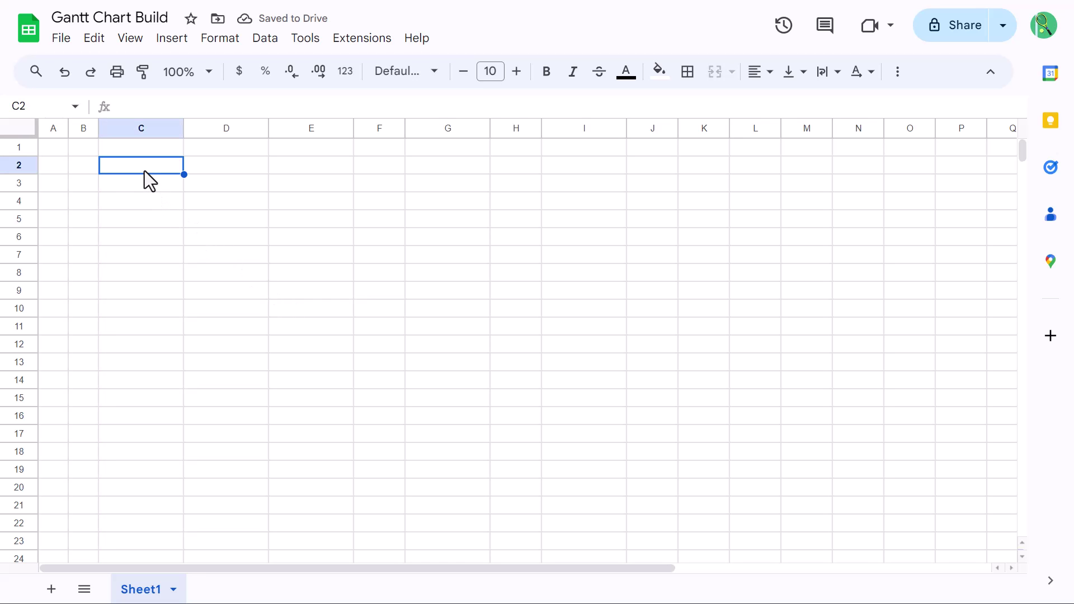
Set the height of rows 1 through 1000 to 30 pixels
{"action": "left_click", "coordinate": [54, 108]}
{"action": "type", "text": "1:1000"}
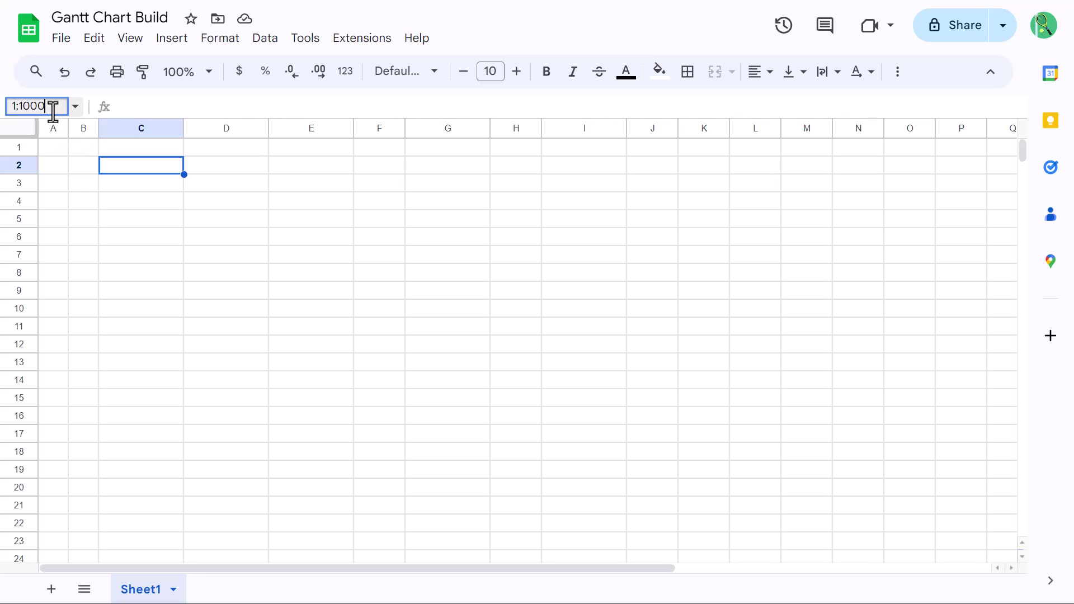
{"action": "key", "text": "Return"}
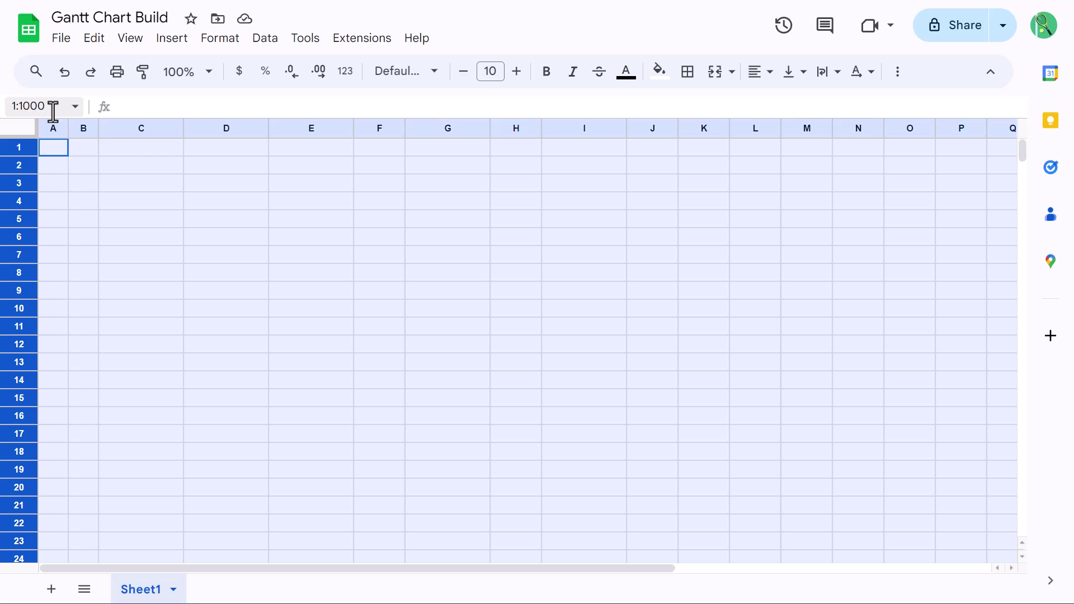
{"action": "right_click", "coordinate": [14, 197]}
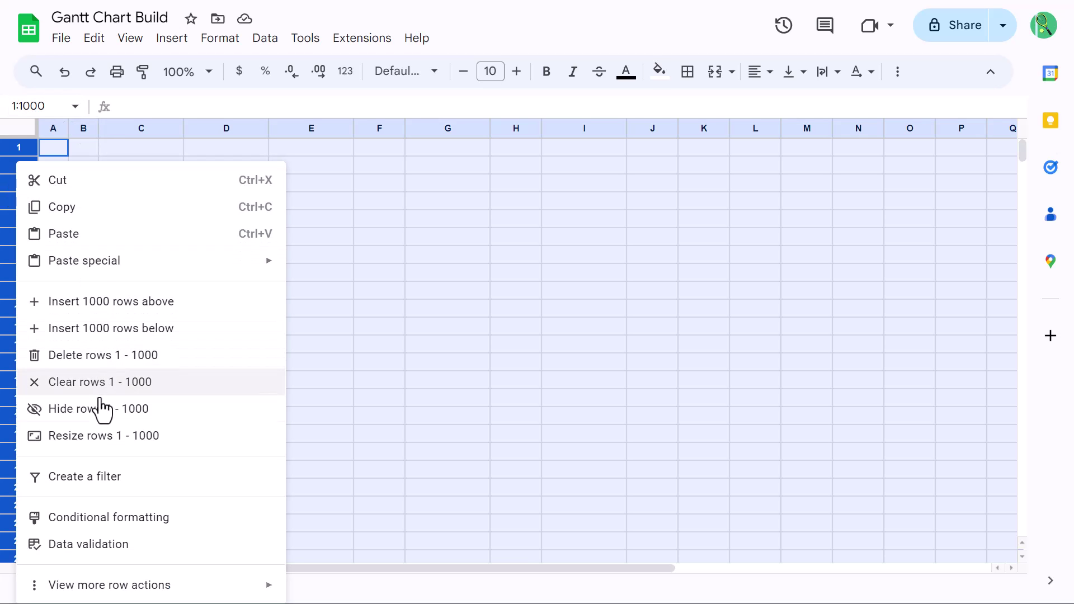
{"action": "left_click", "coordinate": [108, 439]}
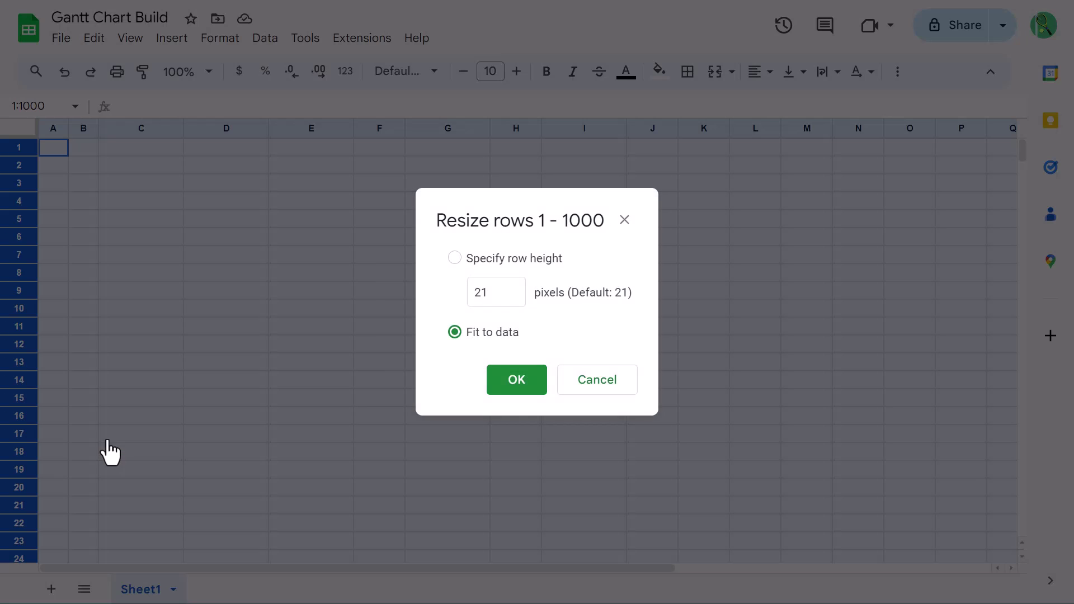
{"action": "left_click", "coordinate": [482, 294]}
{"action": "type", "text": "30"}
{"action": "left_click", "coordinate": [508, 379]}
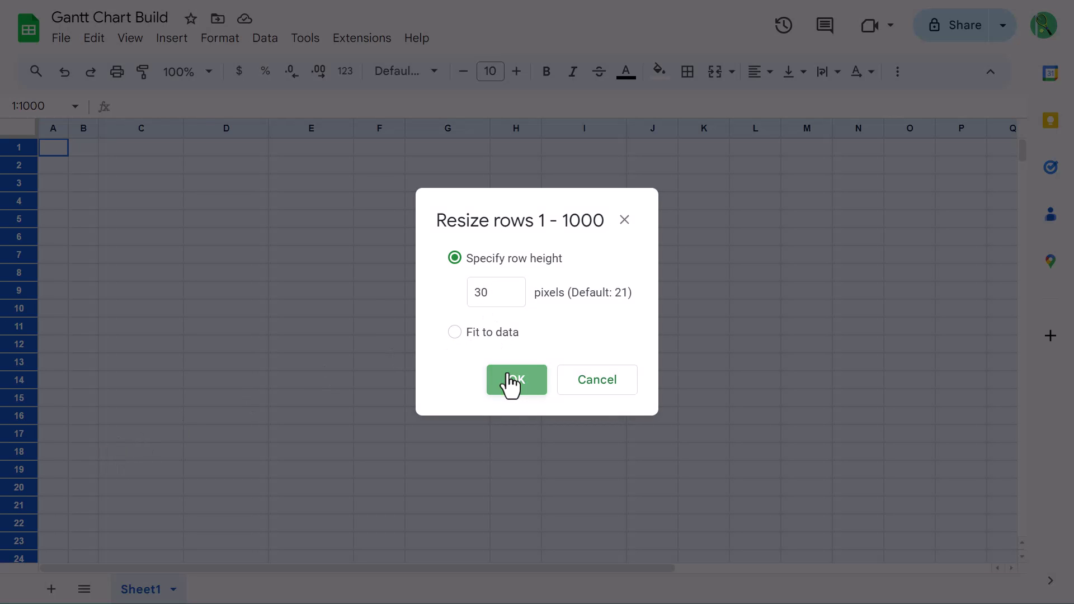
{"action": "left_click", "coordinate": [145, 157]}
Set the height of row 1 to 50 pixels
{"action": "left_click", "coordinate": [19, 149]}
{"action": "right_click", "coordinate": [19, 150]}
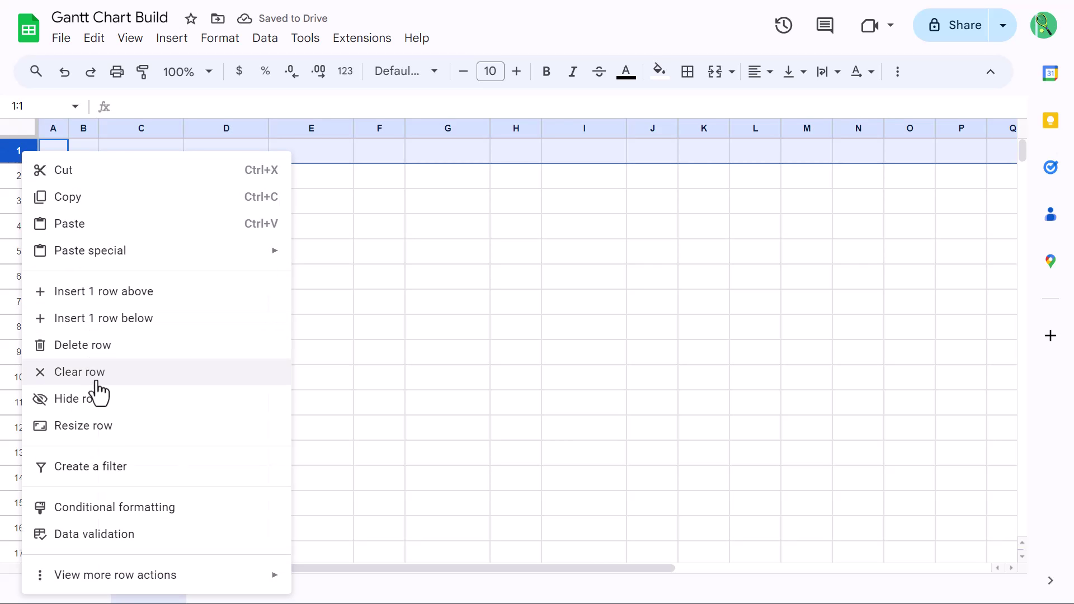
{"action": "left_click", "coordinate": [99, 428]}
{"action": "type", "text": "50"}
{"action": "left_click", "coordinate": [501, 379]}
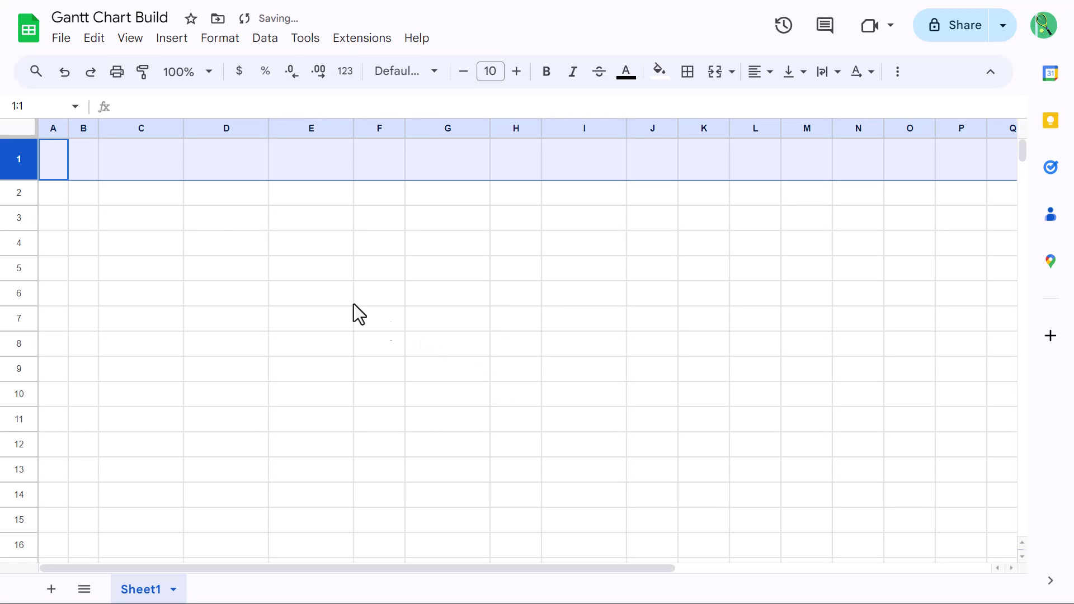
{"action": "left_click", "coordinate": [137, 158]}
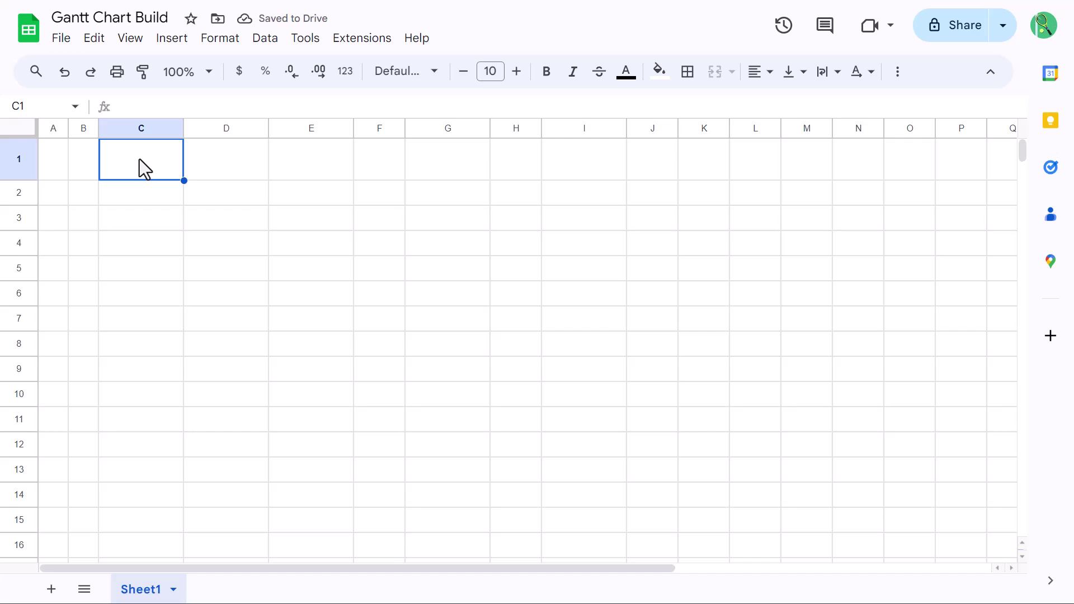
Enter the title "Project Gantt Chart" in B1 and the label "Project Start Date" in B3
{"action": "left_click", "coordinate": [88, 160]}
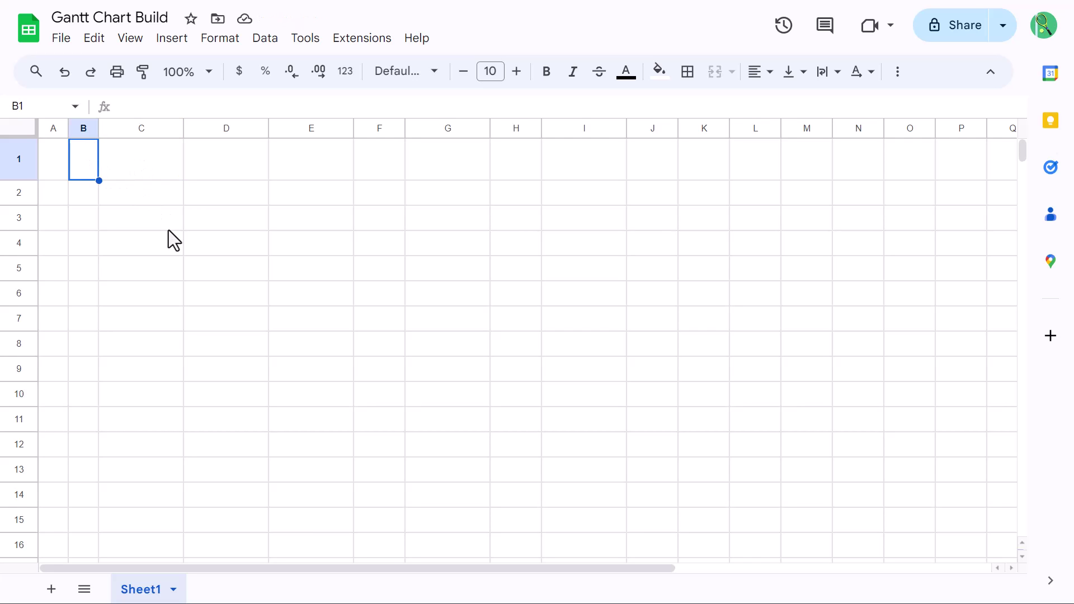
{"action": "type", "text": "Project Gantt Chart"}
{"action": "key", "text": "Return"}
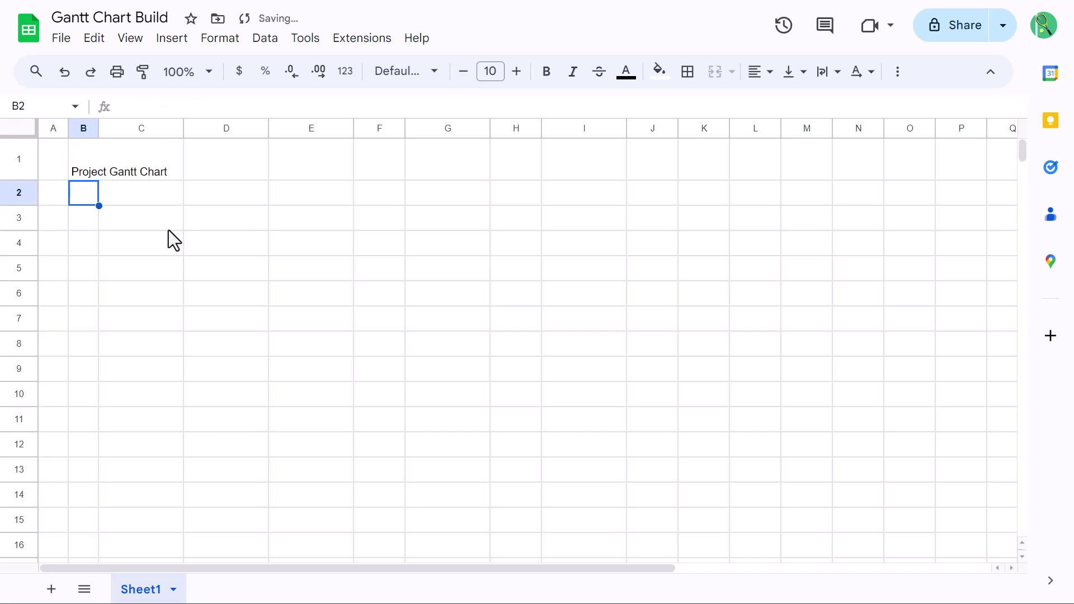
{"action": "left_click", "coordinate": [88, 222]}
{"action": "type", "text": "P"}
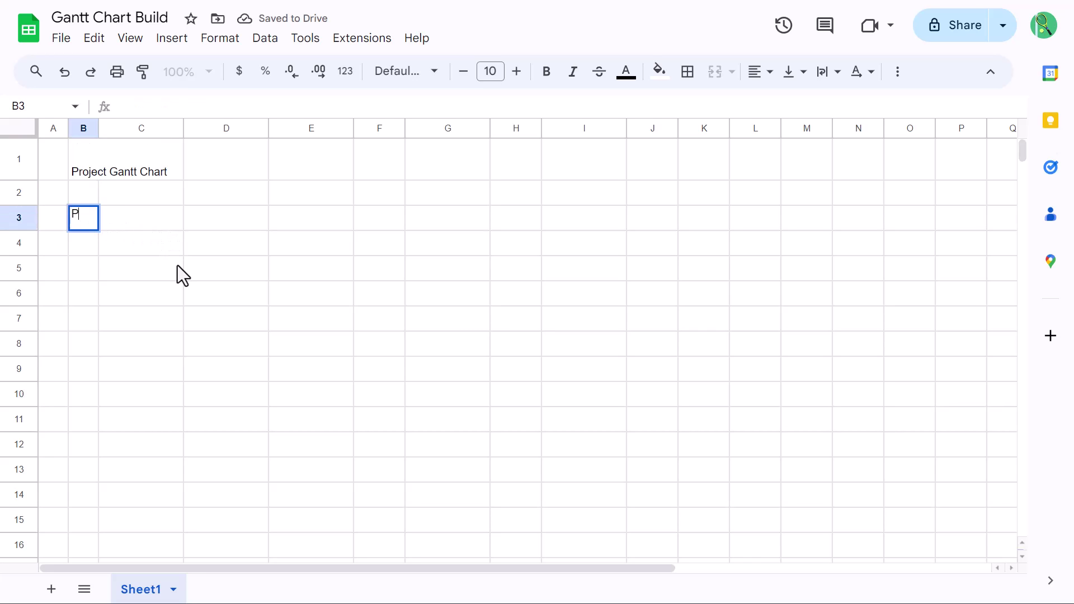
{"action": "type", "text": "roject Start Date"}
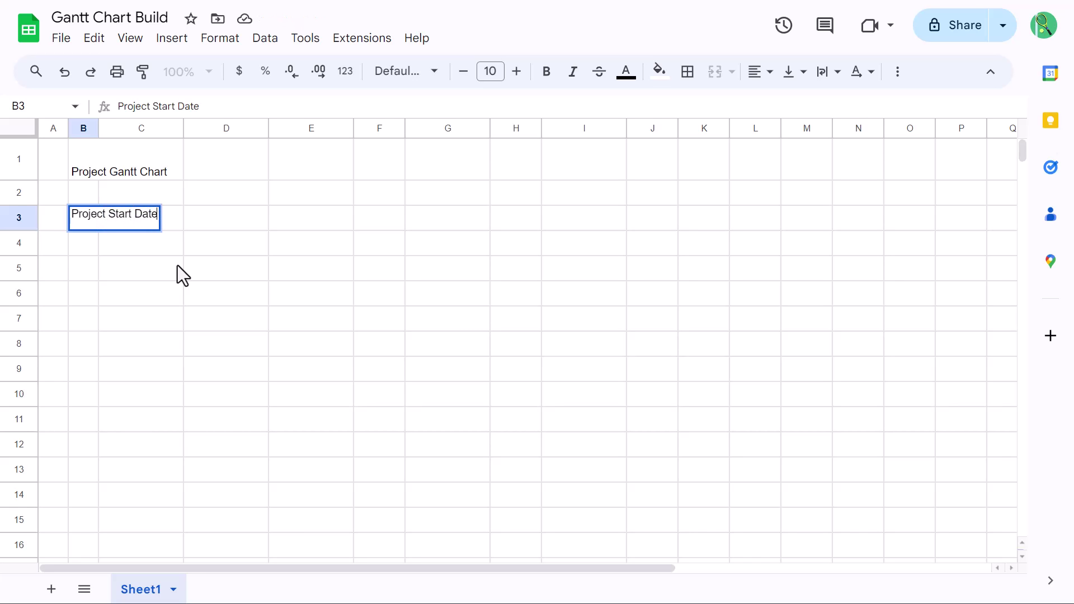
{"action": "key", "text": "Return"}
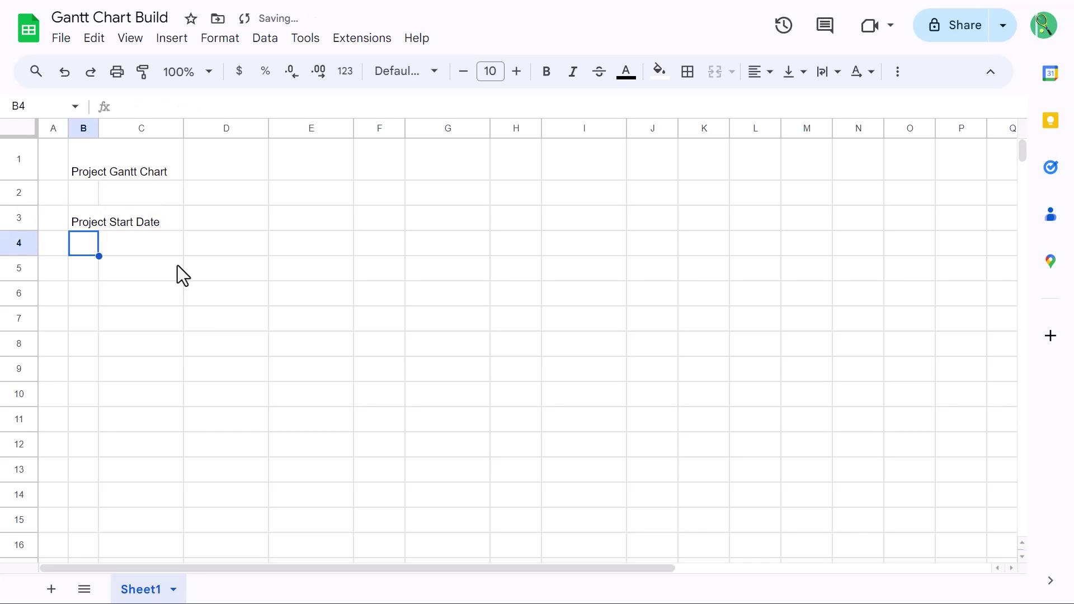
Enter the table headers "#", "Task" and "Assigned To" in cells B5 through D5
{"action": "left_click", "coordinate": [81, 278]}
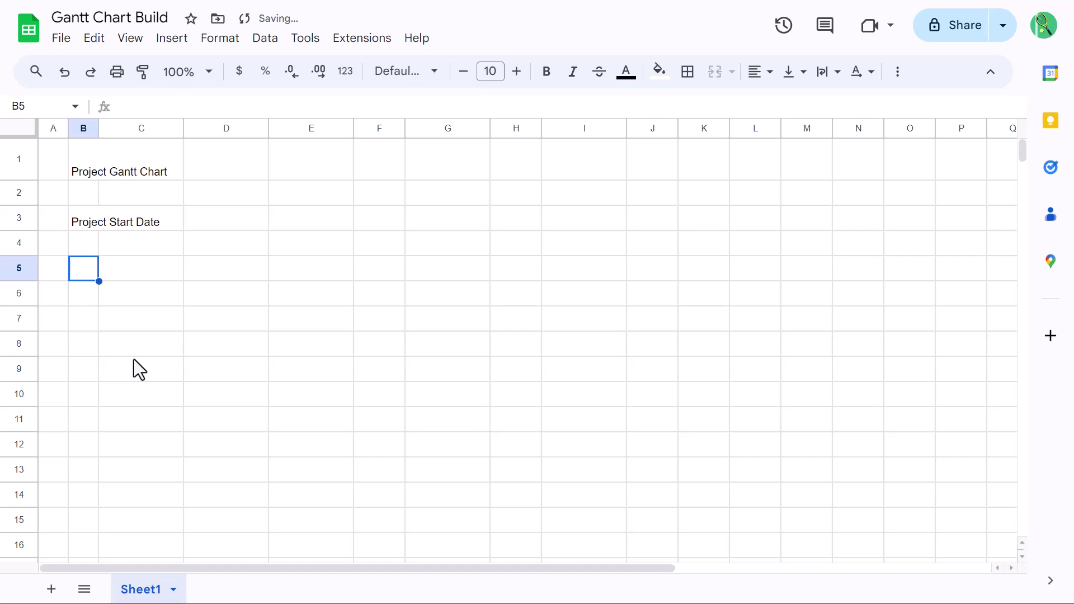
{"action": "type", "text": "#"}
{"action": "key", "text": "Tab"}
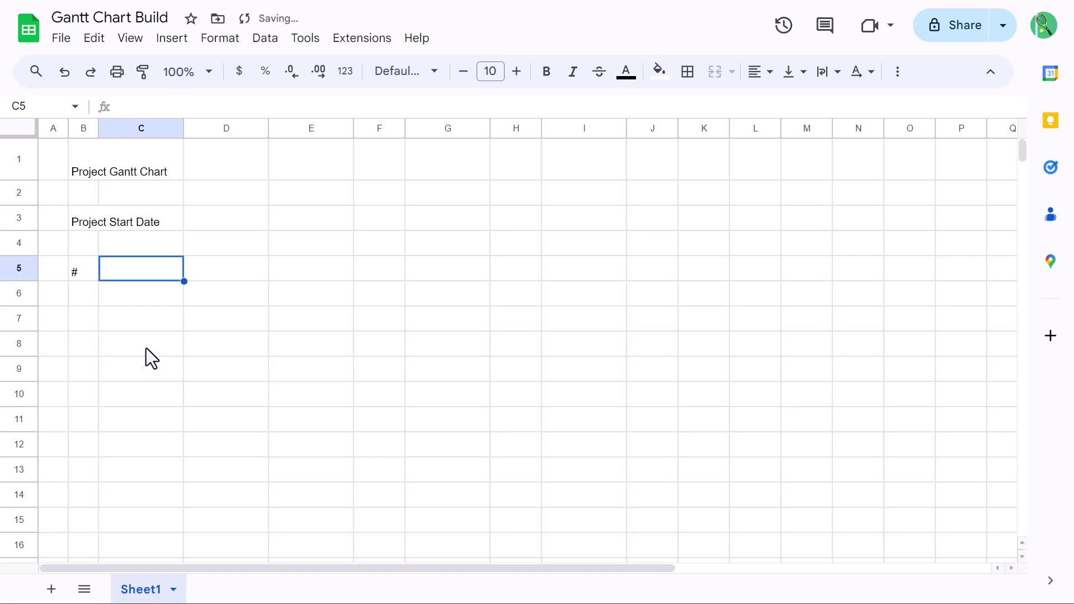
{"action": "type", "text": "Task"}
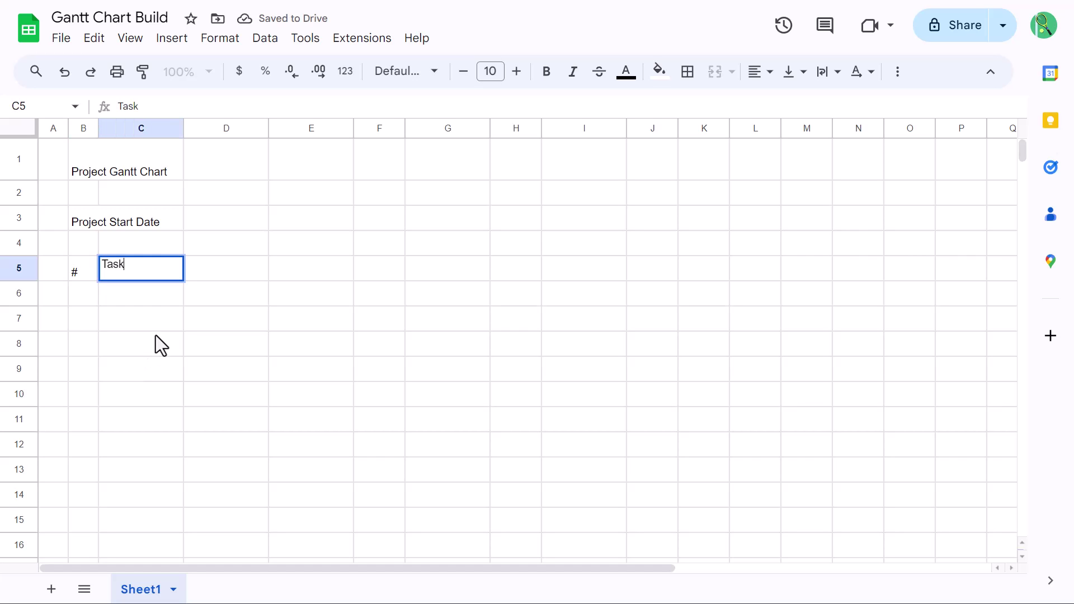
{"action": "key", "text": "Tab"}
{"action": "type", "text": "Assi"}
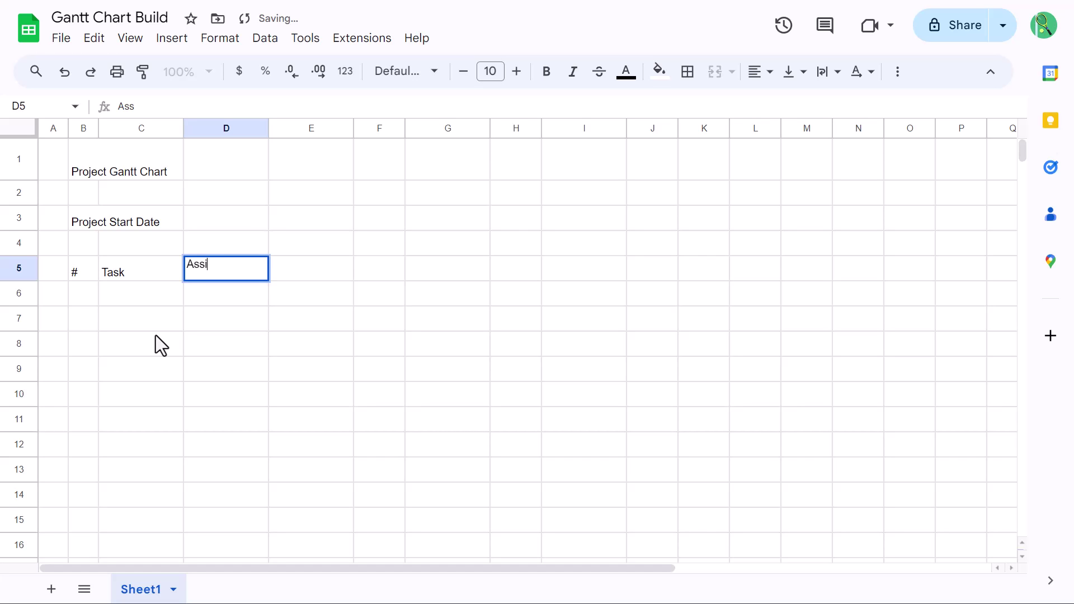
{"action": "type", "text": "gned To"}
{"action": "key", "text": "Tab"}
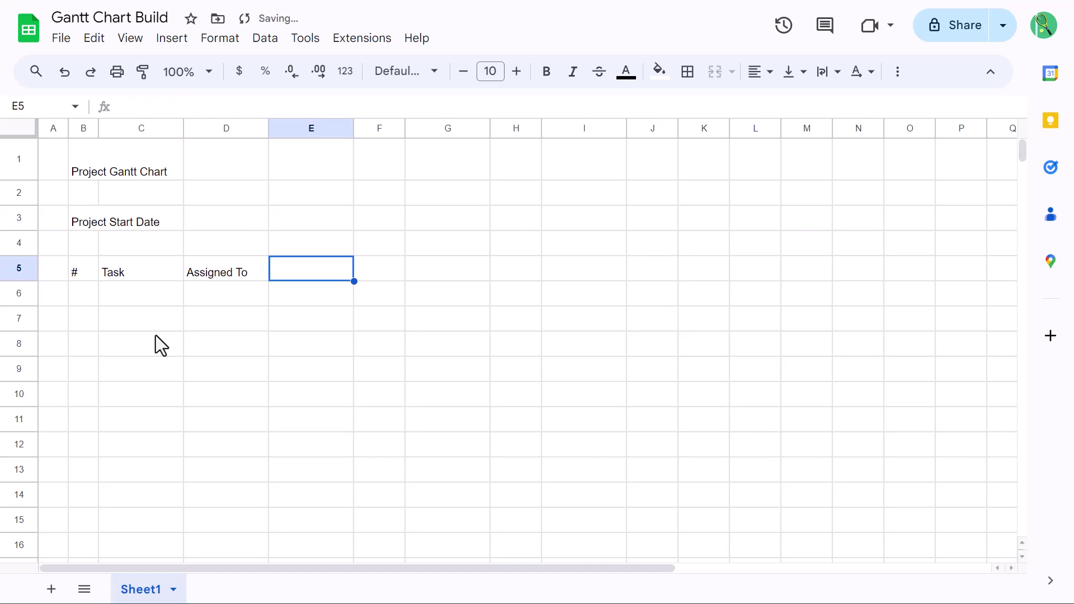
Continue the row 5 headers with "Start", "Days", "End", "%" and "Complete" in cells E5 through I5
{"action": "type", "text": "Start"}
{"action": "key", "text": "Tab"}
{"action": "type", "text": "Days"}
{"action": "key", "text": "Tab"}
{"action": "type", "text": "End"}
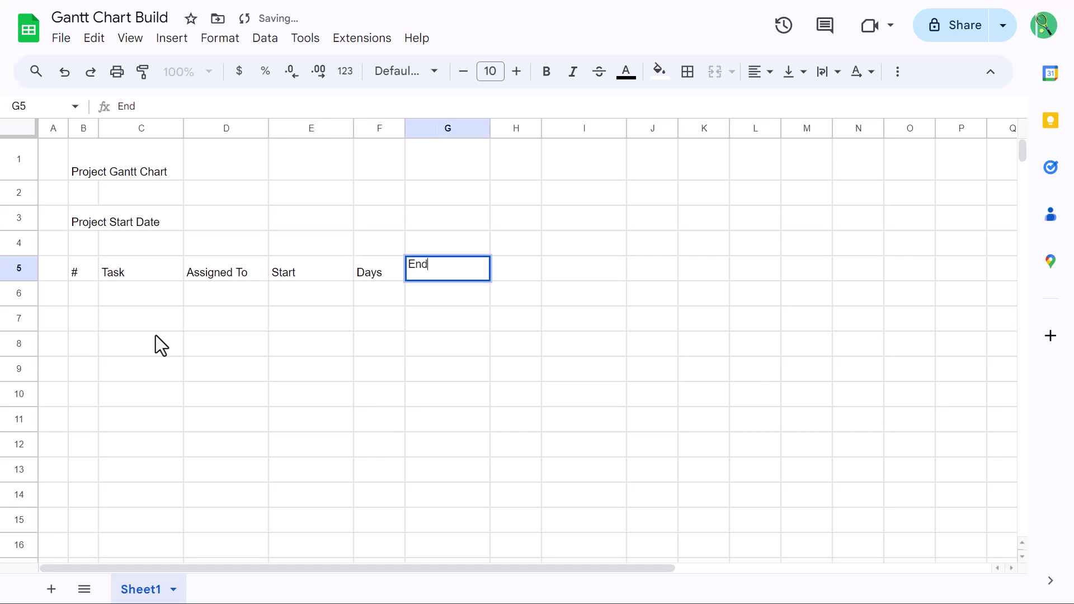
{"action": "key", "text": "Tab"}
{"action": "type", "text": "%"}
{"action": "key", "text": "Tab"}
{"action": "type", "text": "Complete"}
{"action": "key", "text": "Return"}
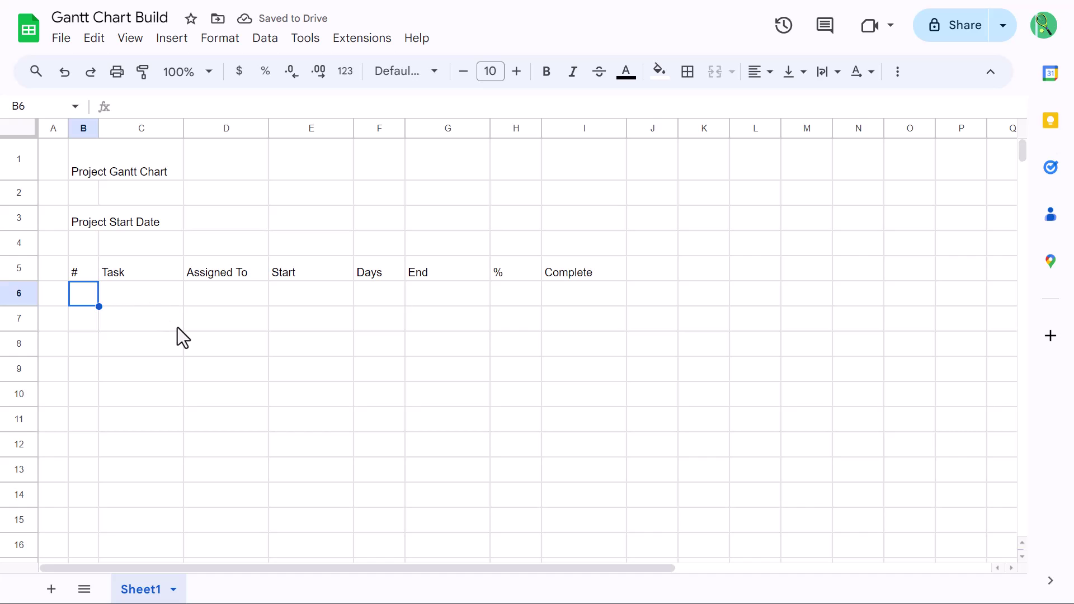
Number the tasks 1 through 8 in B6:B13 by extending a series, and clear the extra number in B14
{"action": "type", "text": "1"}
{"action": "key", "text": "Return"}
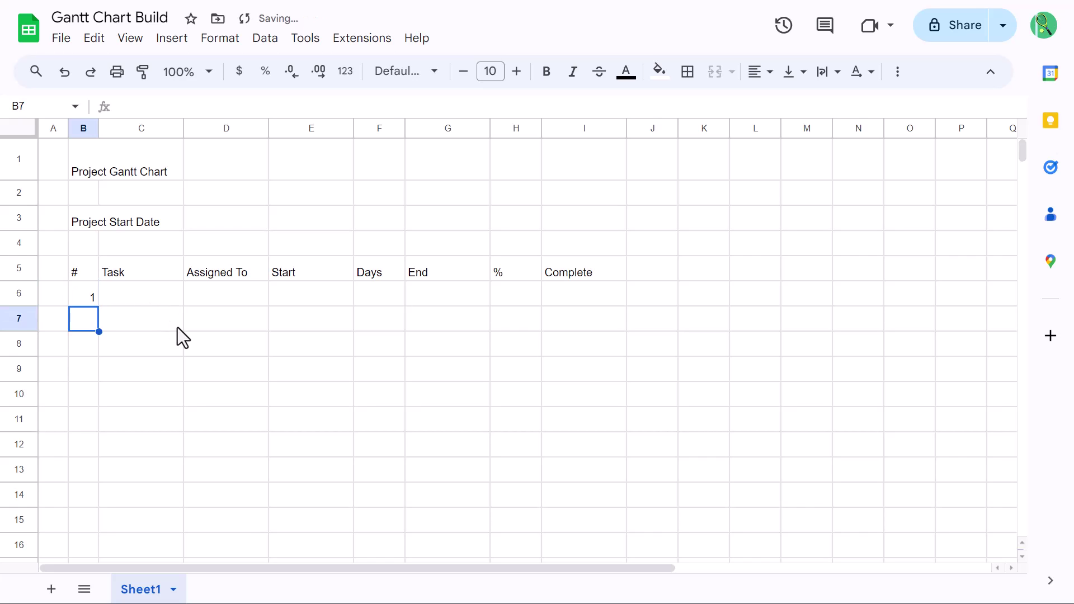
{"action": "type", "text": "2"}
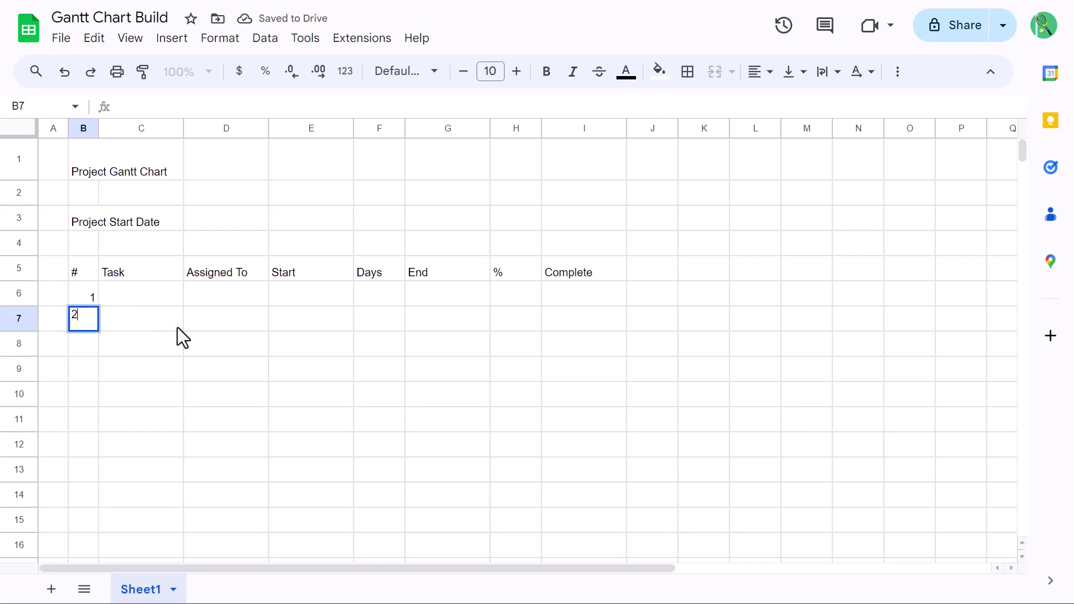
{"action": "key", "text": "Return"}
{"action": "left_click_drag", "start_coordinate": [82, 299], "coordinate": [95, 494]}
{"action": "left_click", "coordinate": [86, 495]}
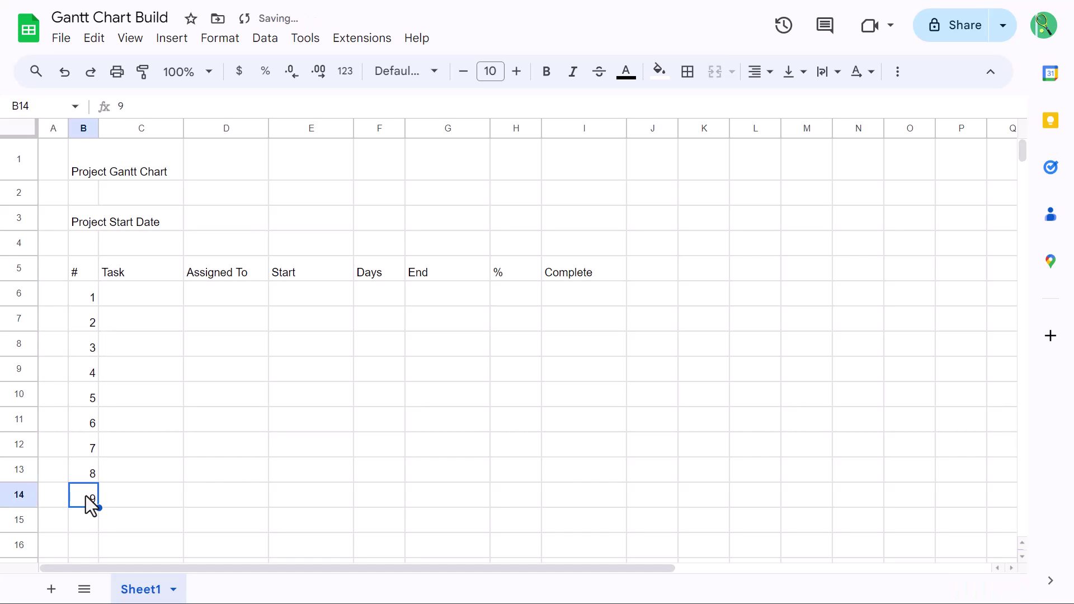
{"action": "key", "text": "Delete"}
{"action": "left_click_drag", "start_coordinate": [78, 297], "coordinate": [77, 464]}
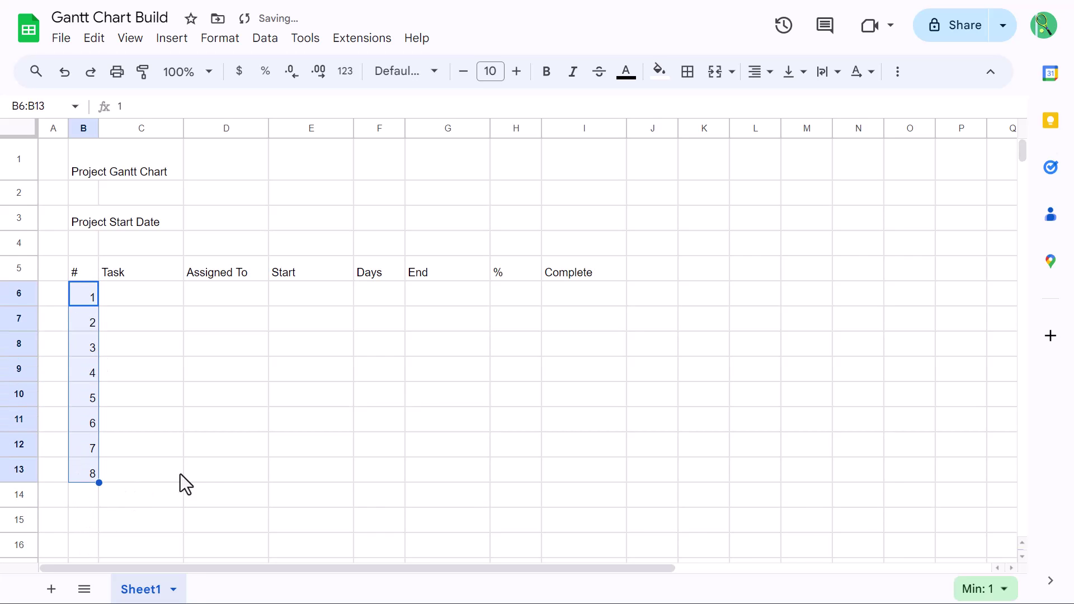
{"action": "left_click", "coordinate": [240, 470]}
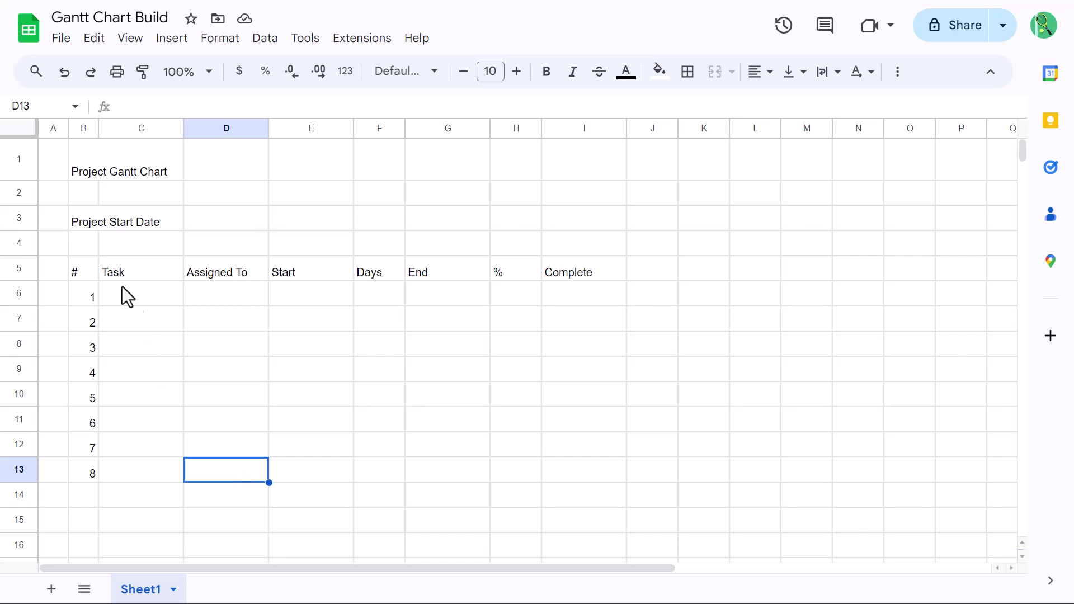
Center the contents of the whole sheet horizontally and align them to the vertical middle
{"action": "left_click", "coordinate": [17, 127]}
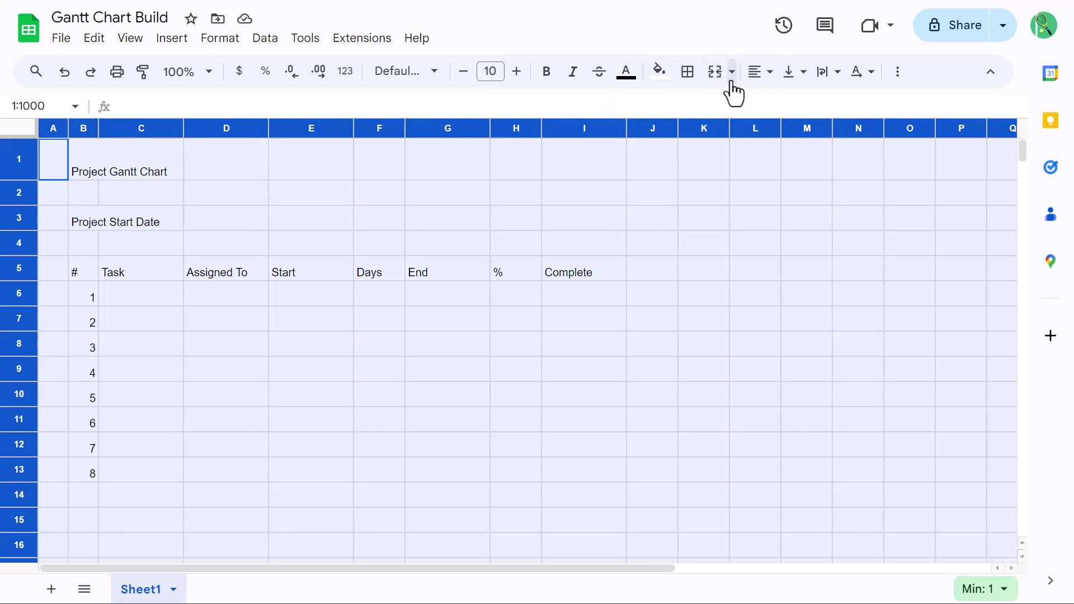
{"action": "left_click", "coordinate": [762, 73]}
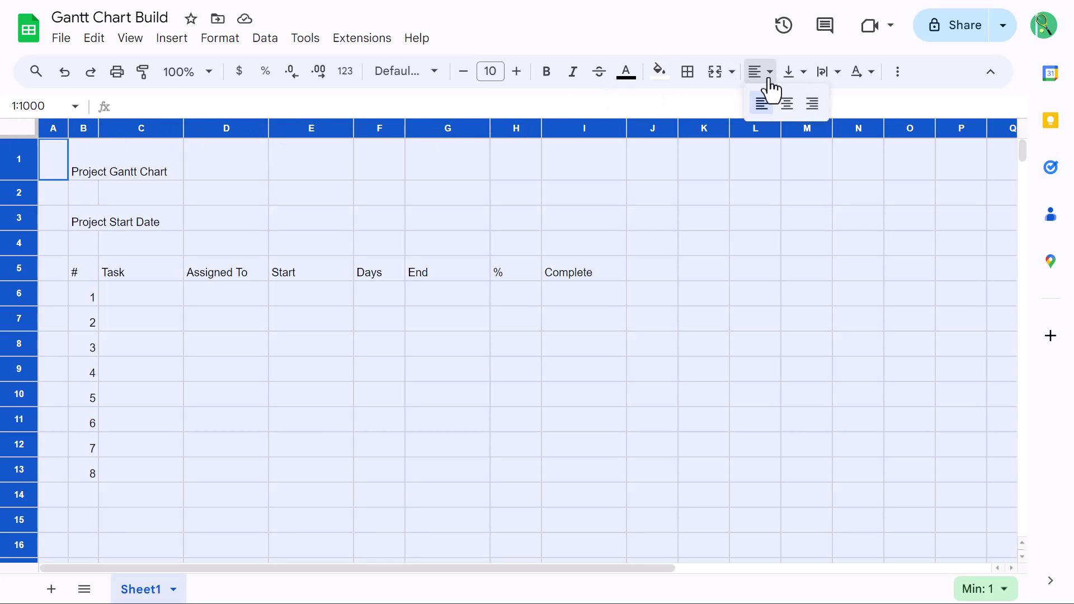
{"action": "left_click", "coordinate": [787, 104]}
{"action": "left_click", "coordinate": [794, 73]}
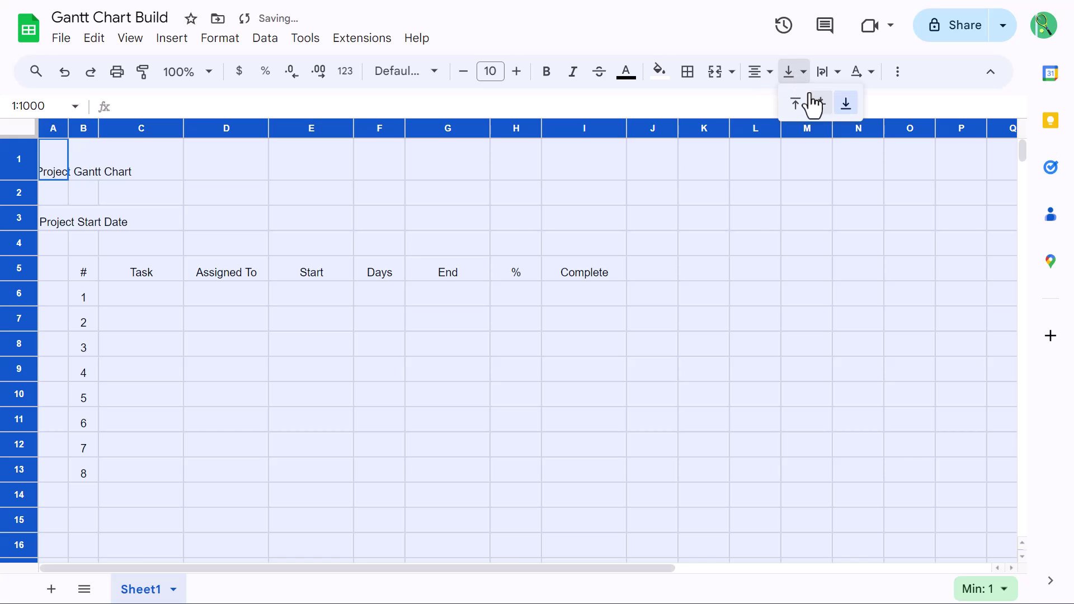
{"action": "left_click", "coordinate": [818, 103]}
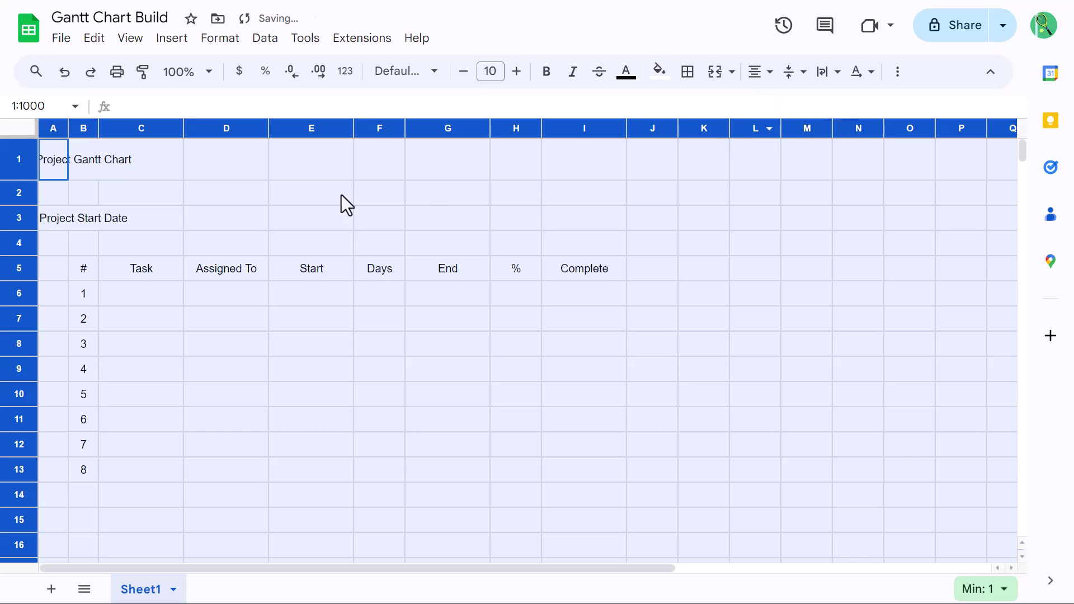
Left-align the contents of columns B through D
{"action": "left_click", "coordinate": [162, 166]}
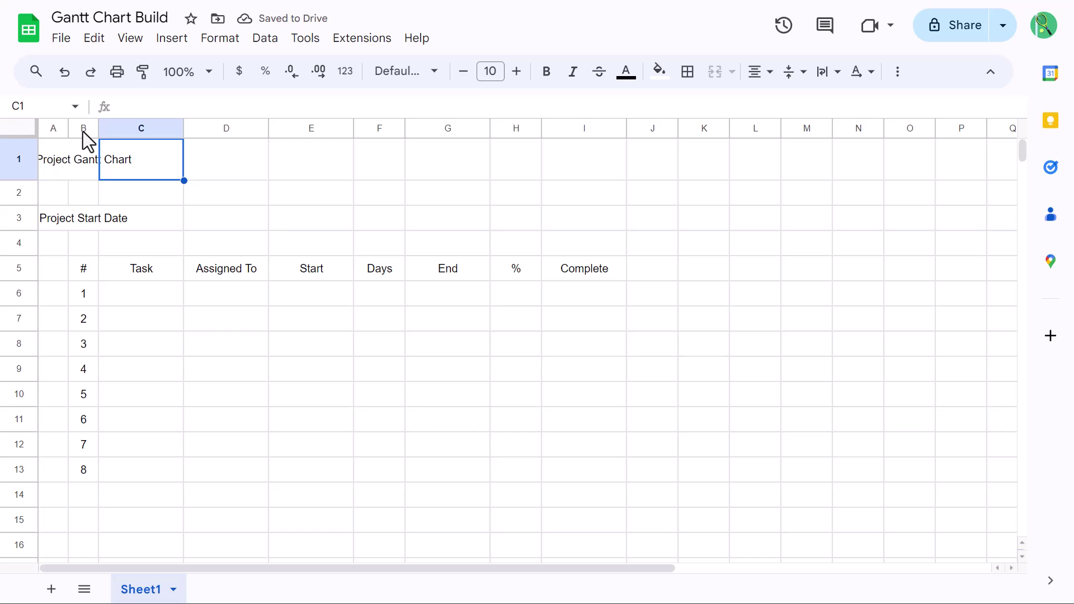
{"action": "left_click_drag", "start_coordinate": [83, 130], "coordinate": [223, 129]}
{"action": "left_click", "coordinate": [765, 84]}
{"action": "left_click", "coordinate": [761, 114]}
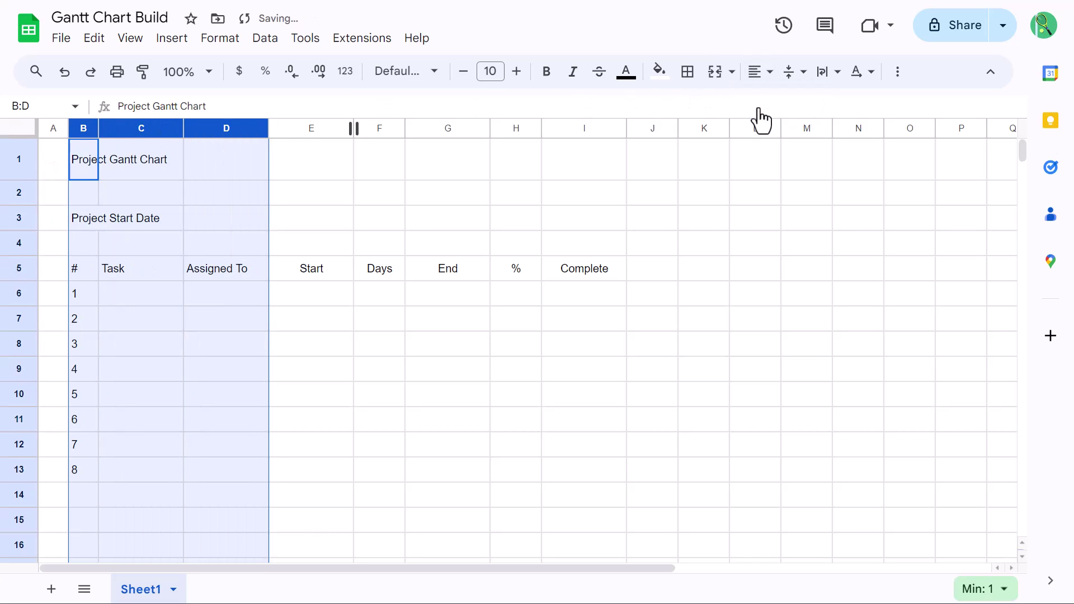
{"action": "left_click", "coordinate": [316, 163]}
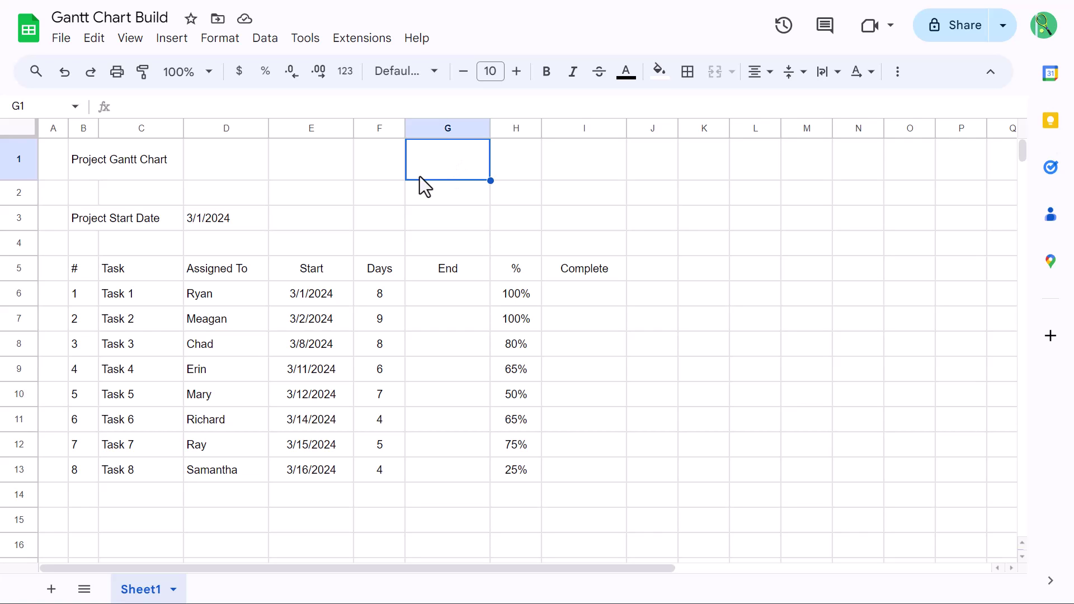
Apply the custom date format Day (05)-Month (Aug)-Year (1930) to D3, E6:E13 and G6:G13
{"action": "left_click", "coordinate": [252, 218]}
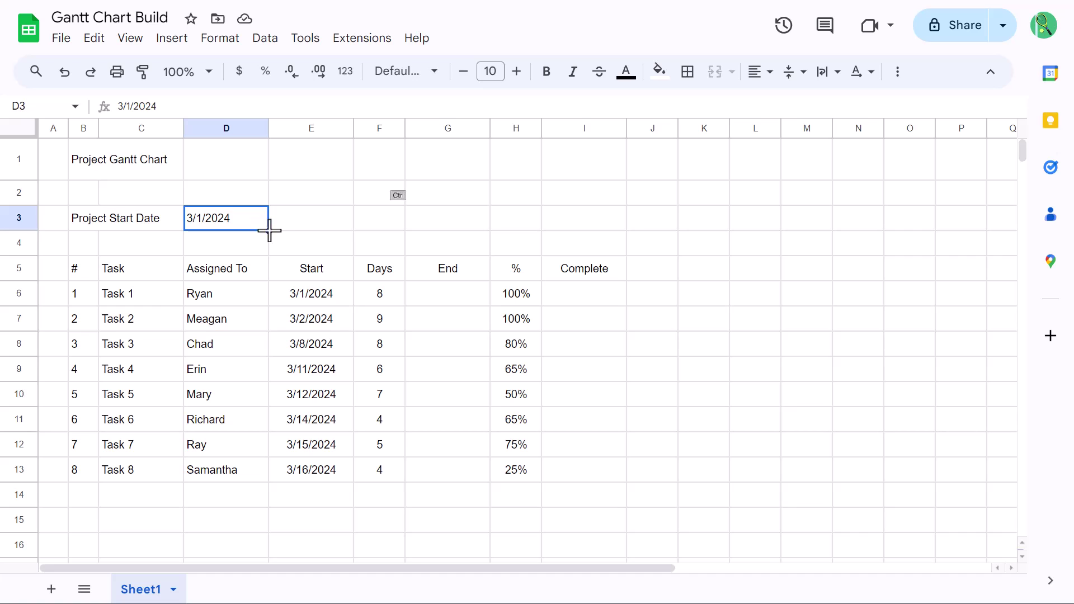
{"action": "left_click_drag", "start_coordinate": [342, 293], "coordinate": [337, 474]}
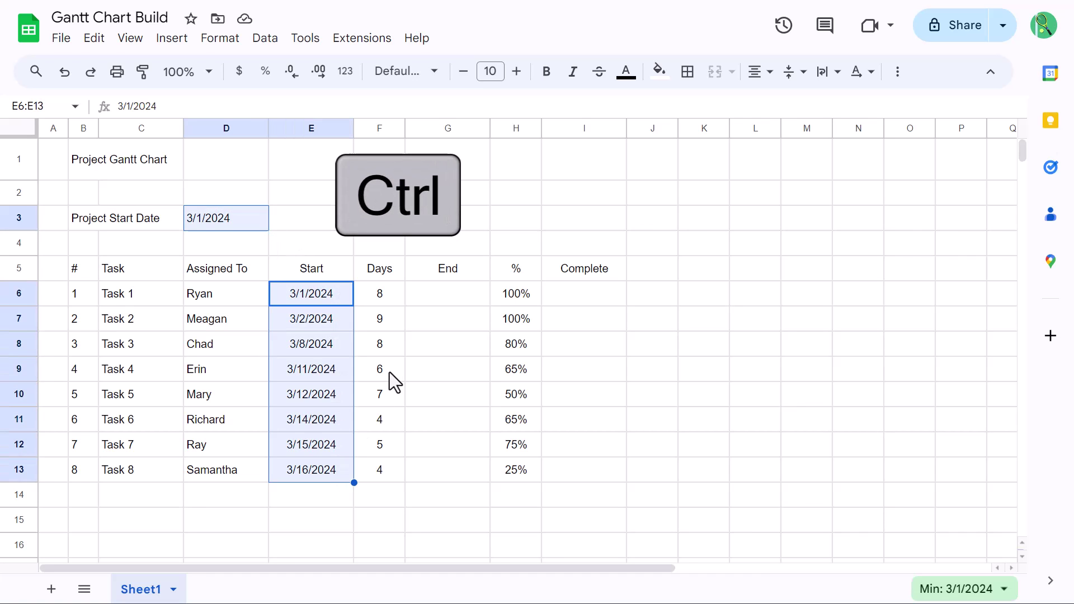
{"action": "left_click_drag", "start_coordinate": [435, 292], "coordinate": [451, 464]}
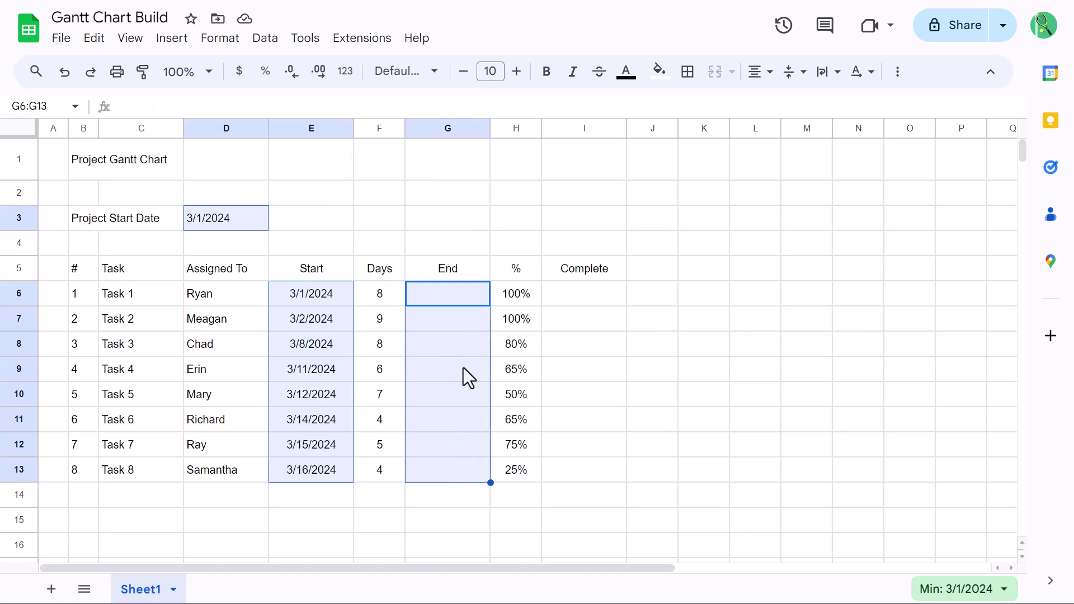
{"action": "left_click", "coordinate": [346, 73]}
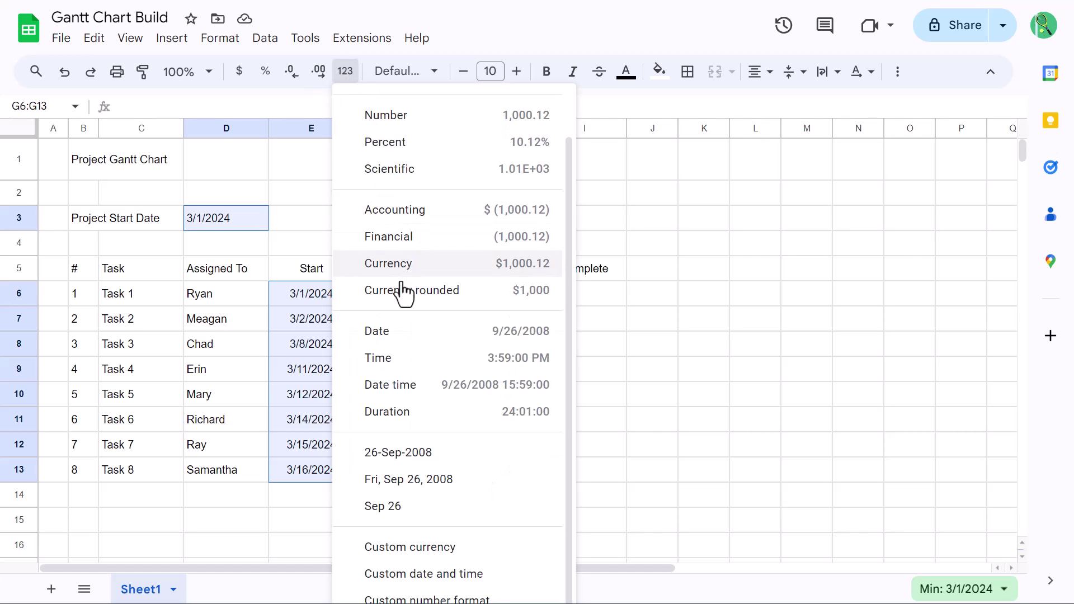
{"action": "left_click", "coordinate": [472, 576]}
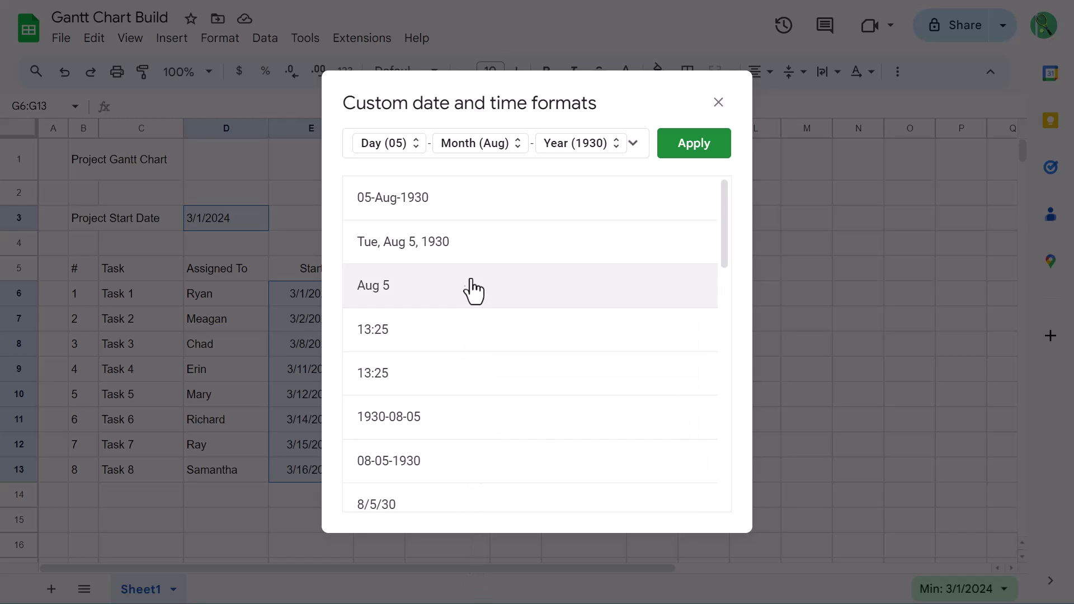
{"action": "left_click", "coordinate": [483, 217]}
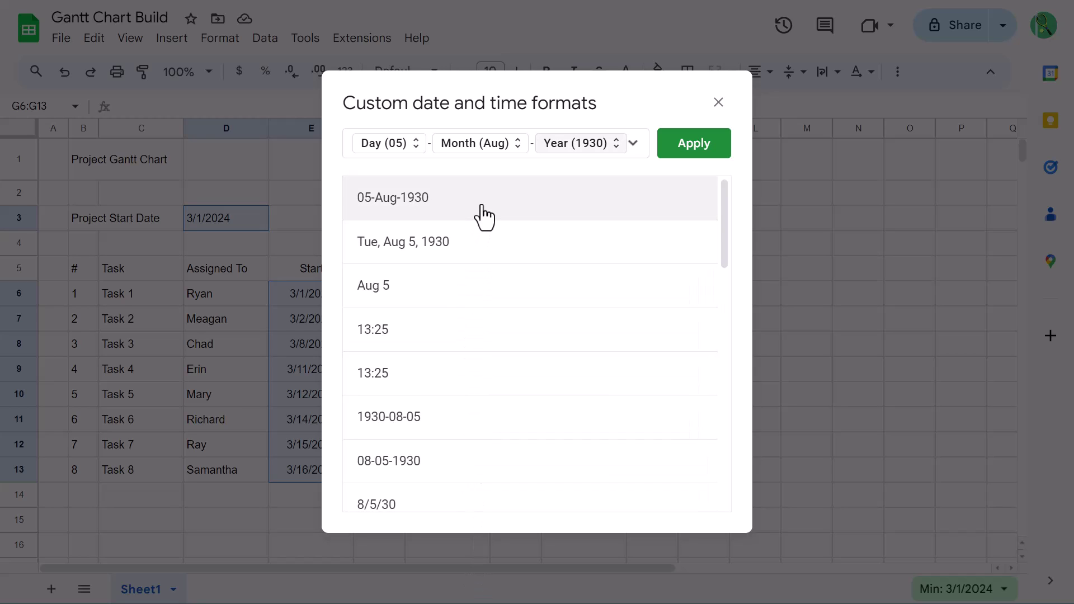
{"action": "left_click", "coordinate": [695, 148]}
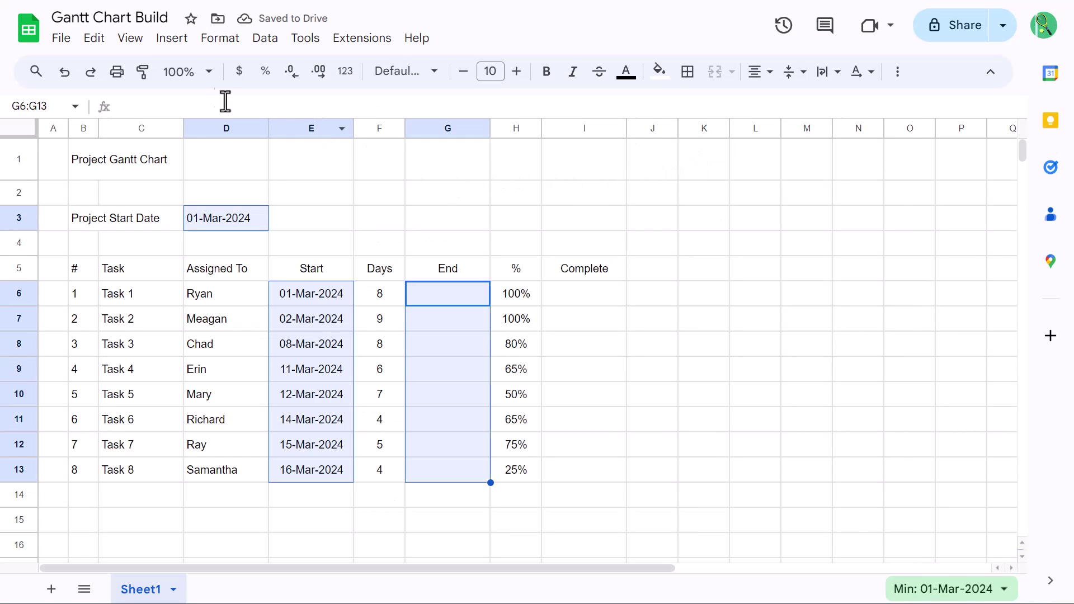
Hide the sheet's gridlines
{"action": "left_click", "coordinate": [132, 39]}
{"action": "mouse_move", "coordinate": [145, 72]}
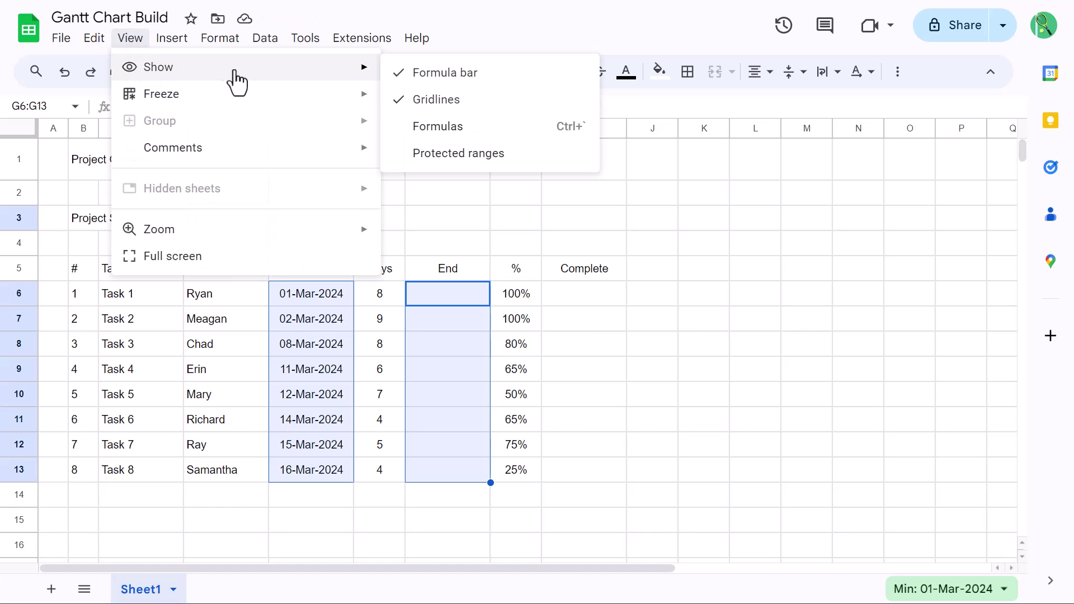
{"action": "left_click", "coordinate": [439, 106]}
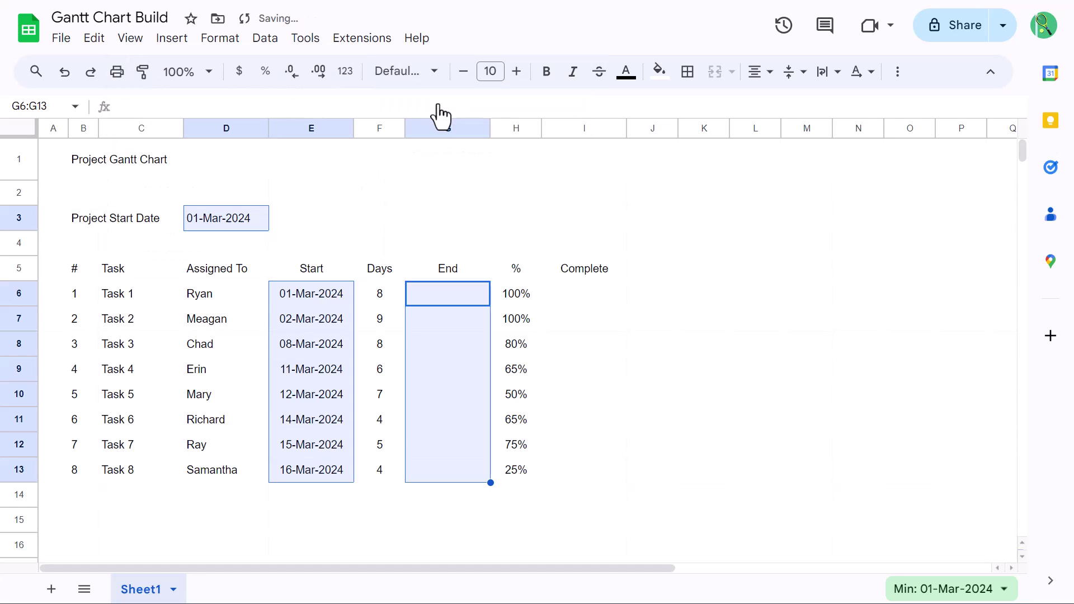
{"action": "left_click", "coordinate": [440, 157]}
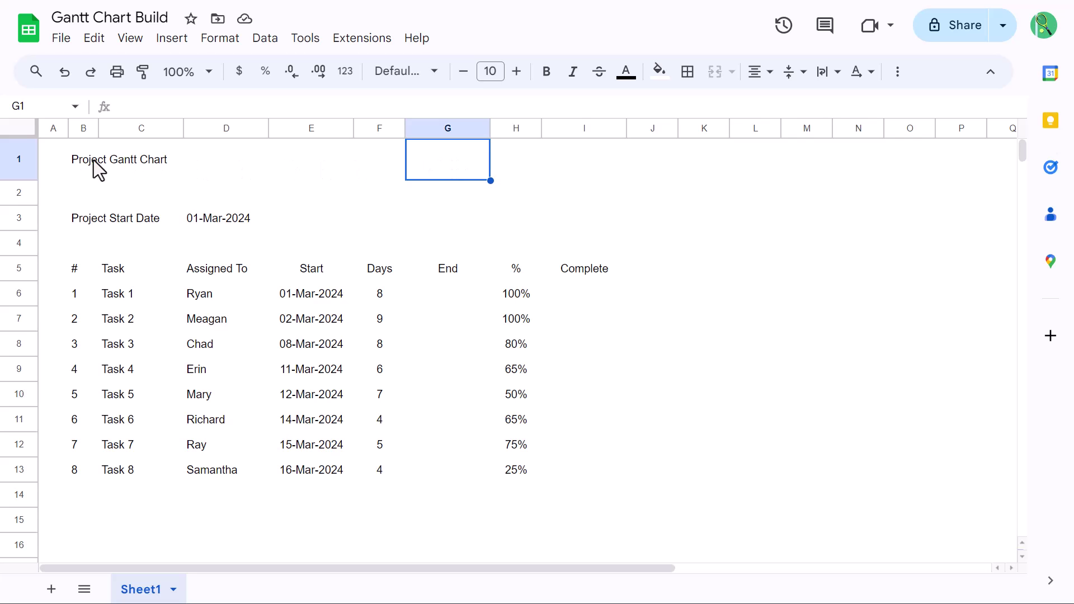
Set the title row, row 1, to font size 16 and make it bold
{"action": "left_click", "coordinate": [19, 159]}
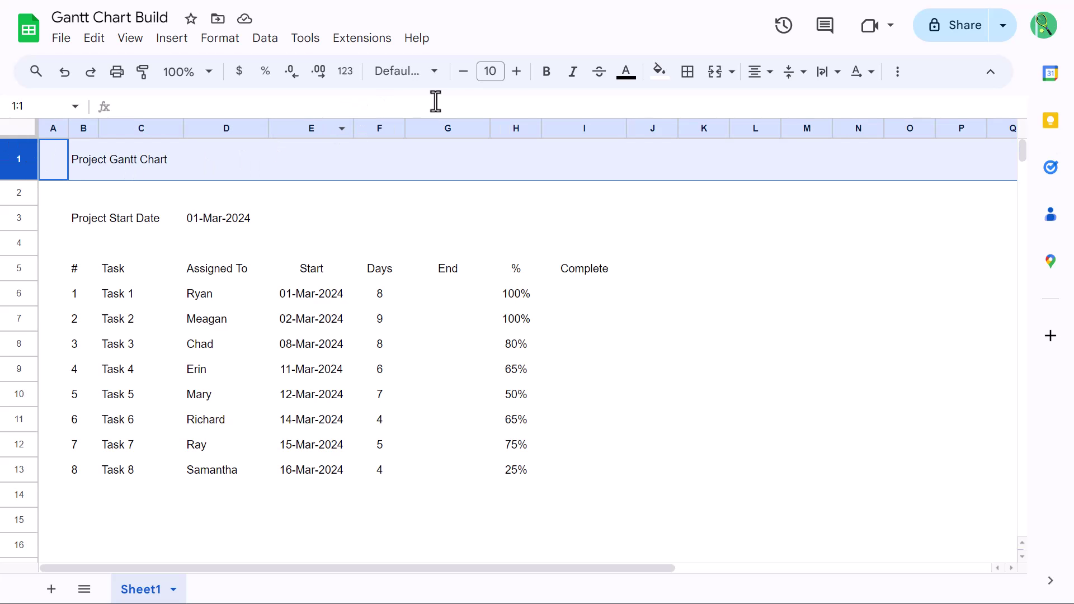
{"action": "left_click", "coordinate": [516, 73]}
{"action": "left_click", "coordinate": [516, 72]}
{"action": "left_click", "coordinate": [516, 73]}
{"action": "left_click", "coordinate": [517, 72]}
{"action": "left_click", "coordinate": [516, 73]}
{"action": "left_click", "coordinate": [517, 73]}
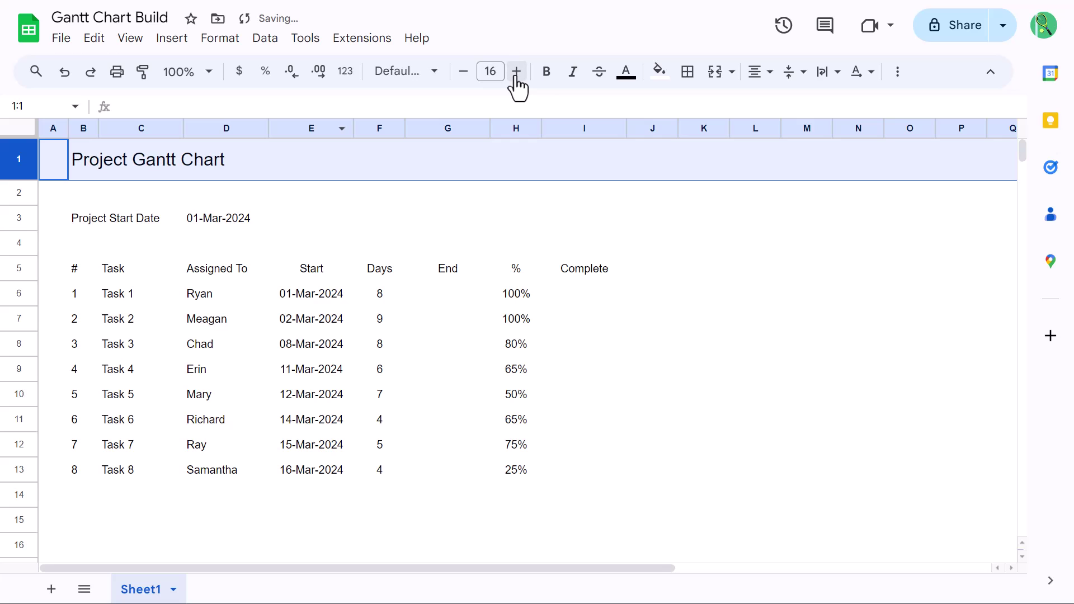
{"action": "left_click", "coordinate": [546, 78]}
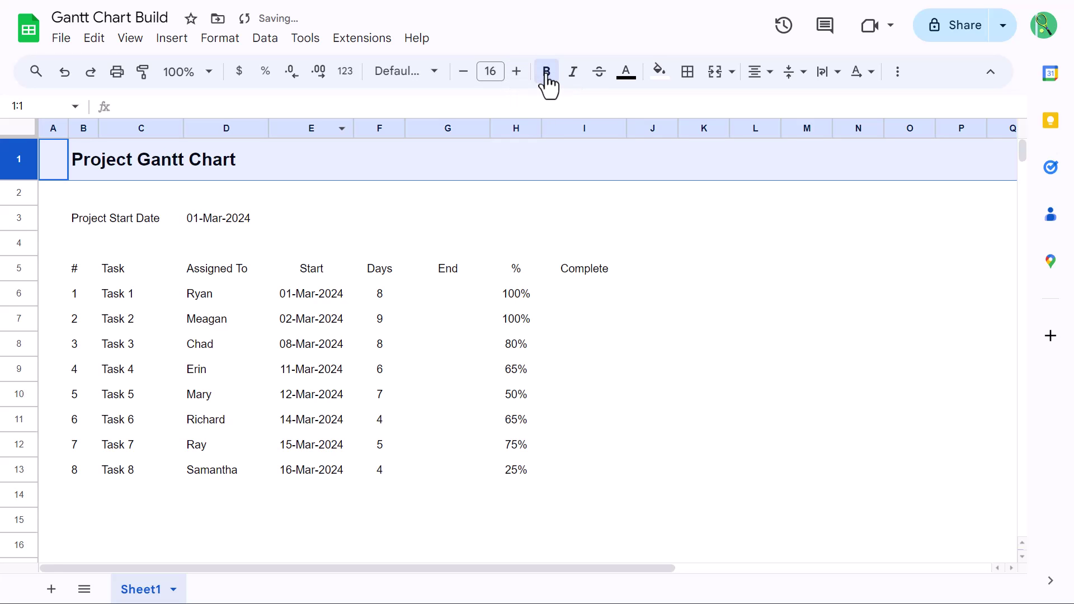
Fill the title row, row 1, with dark blue 2 and set its text color to white
{"action": "left_click", "coordinate": [660, 73]}
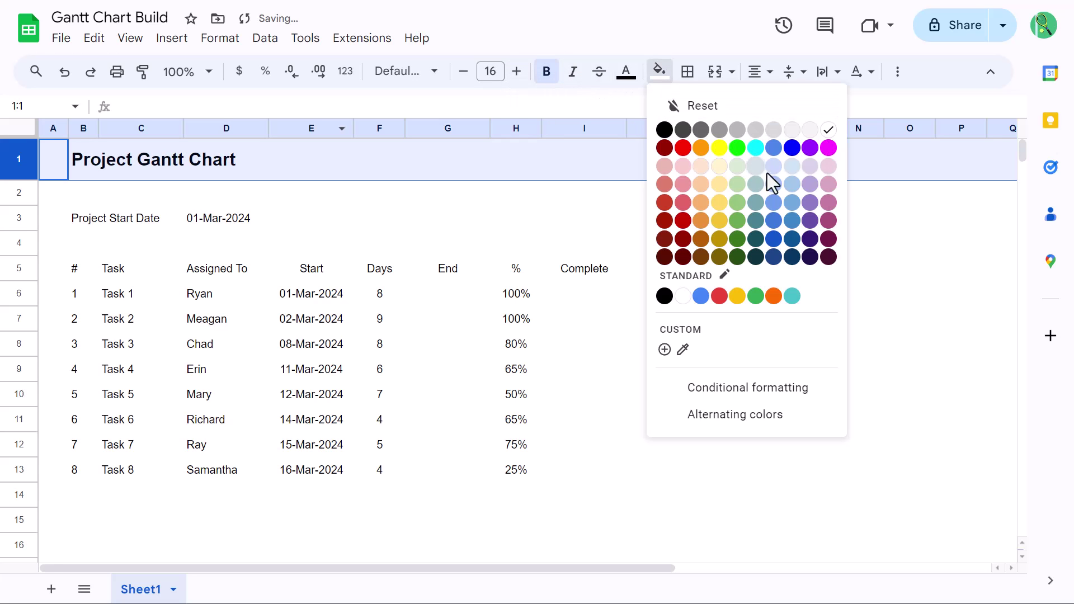
{"action": "left_click", "coordinate": [793, 241]}
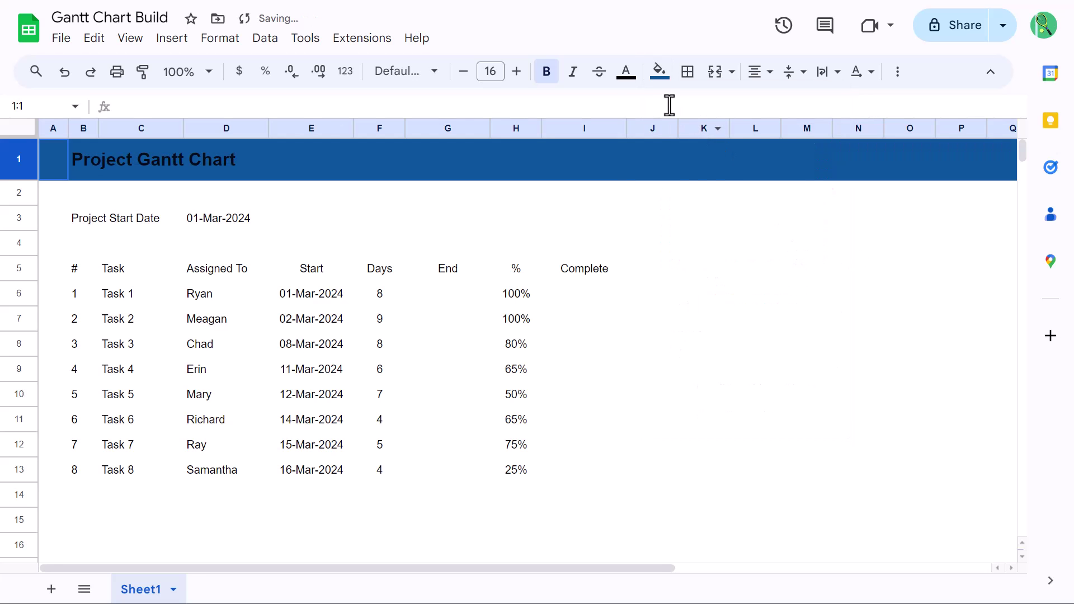
{"action": "left_click", "coordinate": [626, 73]}
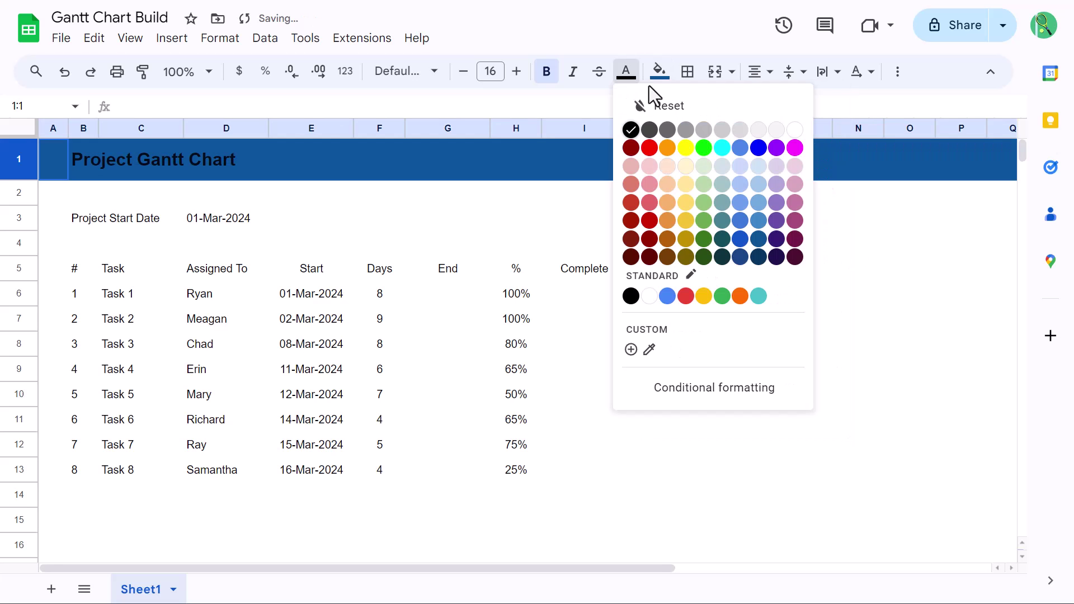
{"action": "left_click", "coordinate": [795, 130]}
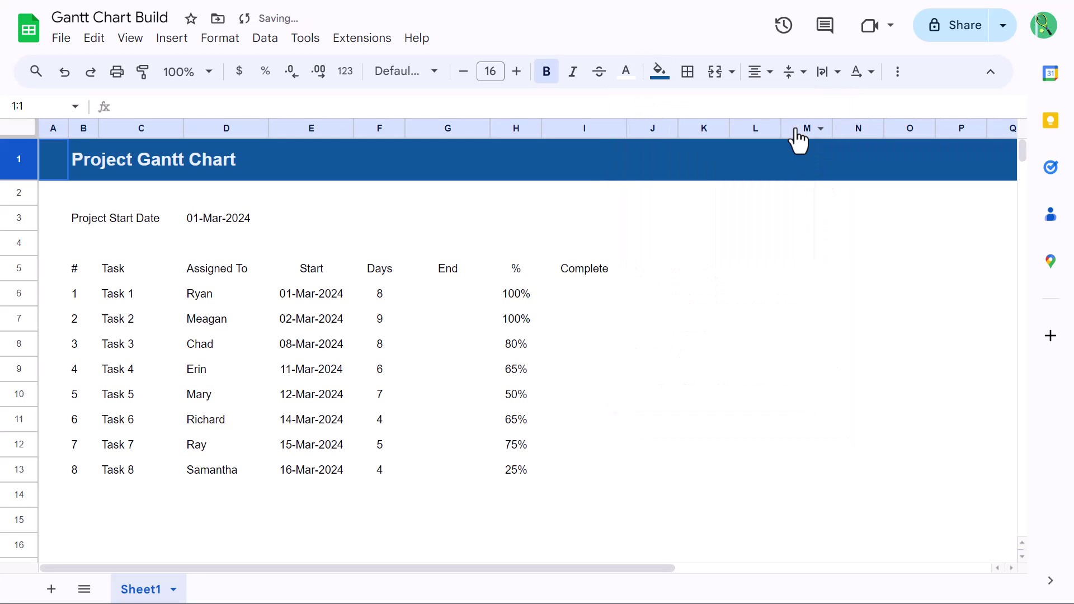
{"action": "left_click", "coordinate": [462, 149]}
Merge B3:C3 and style the Project Start Date label in bold with a light gray 3 fill
{"action": "left_click_drag", "start_coordinate": [95, 220], "coordinate": [114, 220]}
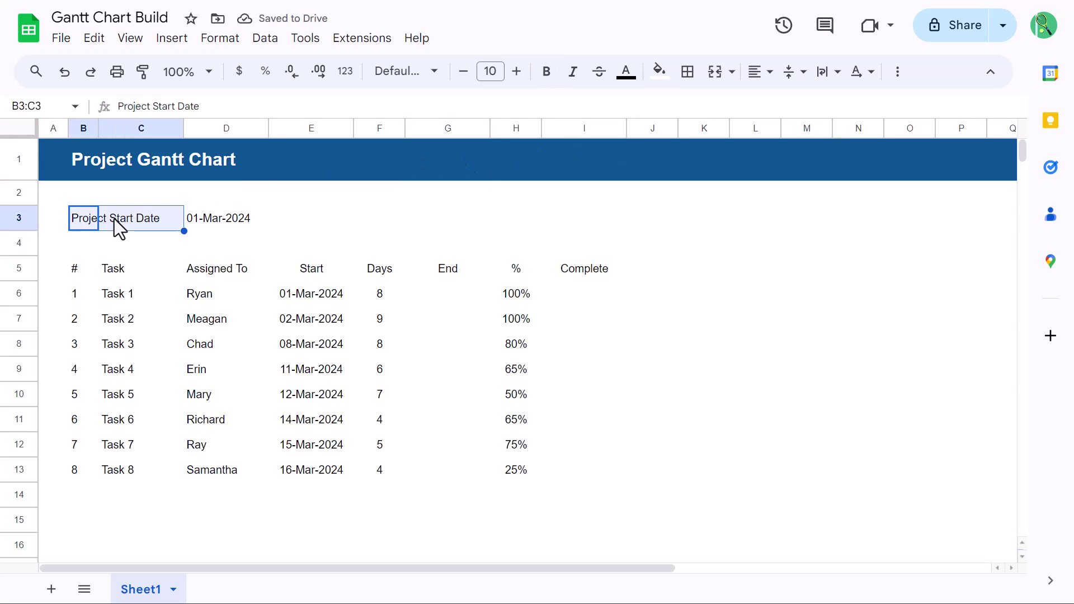
{"action": "left_click", "coordinate": [715, 73]}
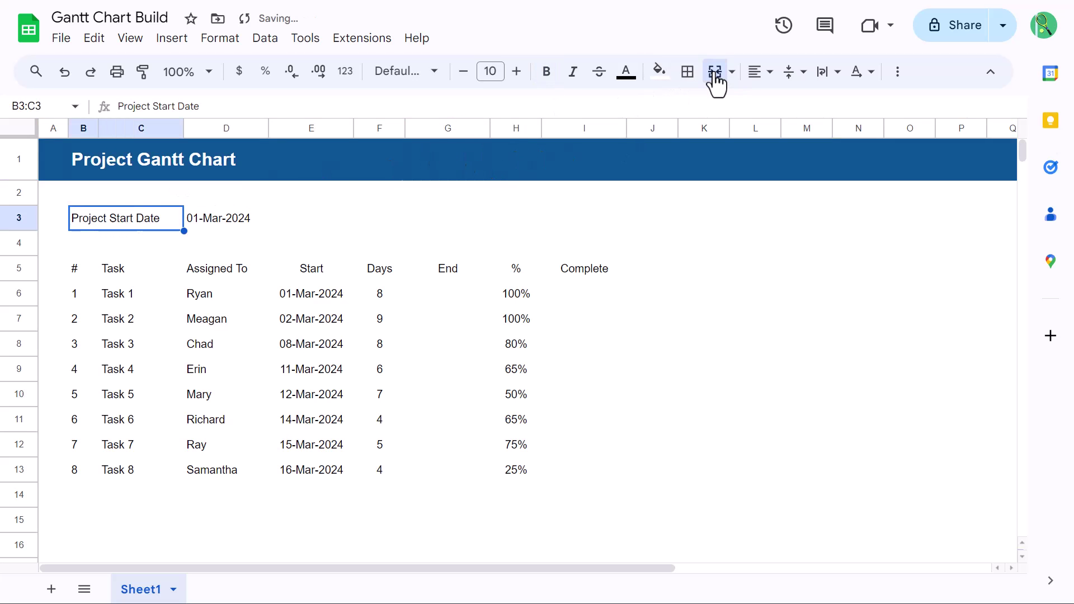
{"action": "left_click", "coordinate": [549, 75]}
{"action": "left_click", "coordinate": [660, 73]}
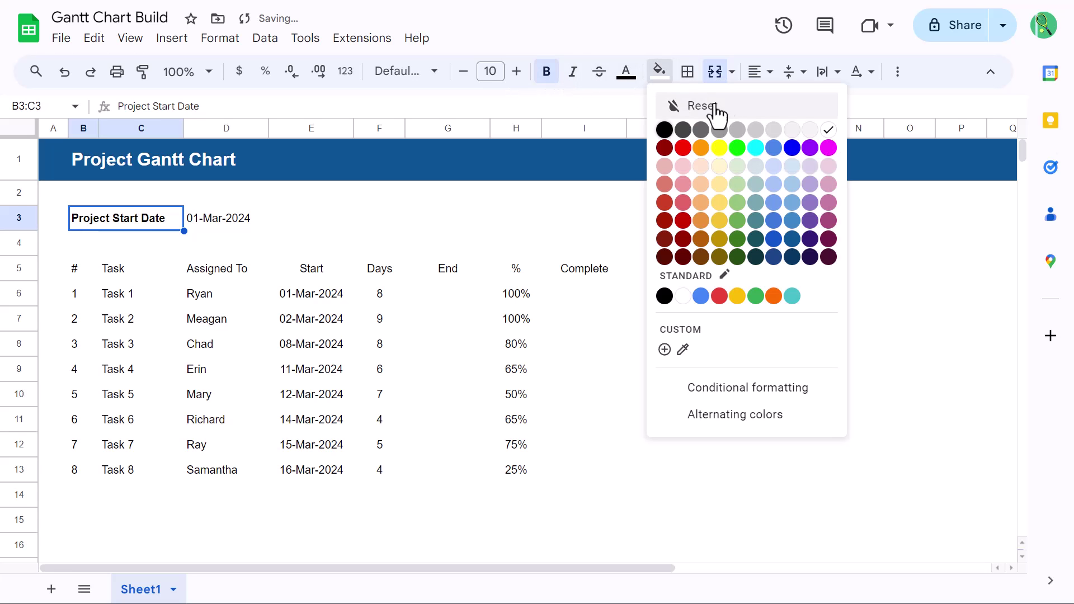
{"action": "left_click", "coordinate": [811, 130]}
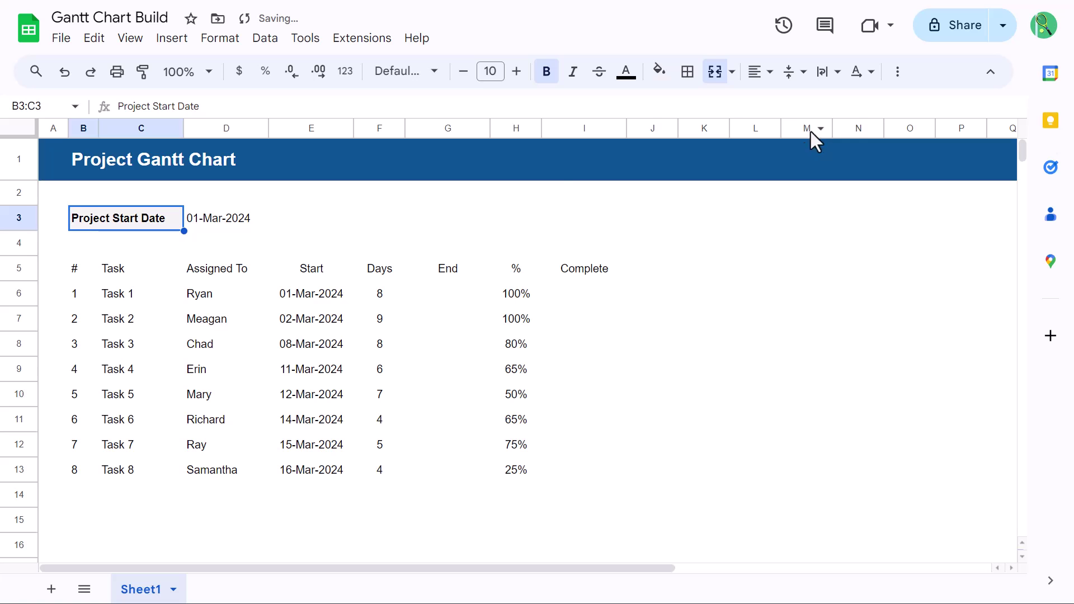
Center the project start date in D3 horizontally
{"action": "left_click", "coordinate": [252, 222]}
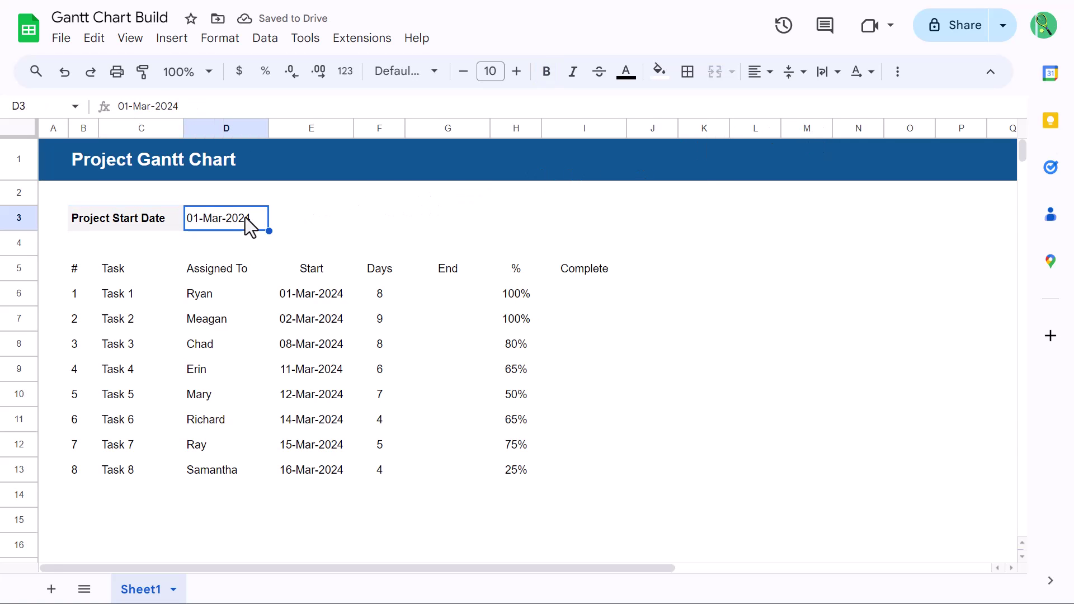
{"action": "left_click", "coordinate": [759, 78]}
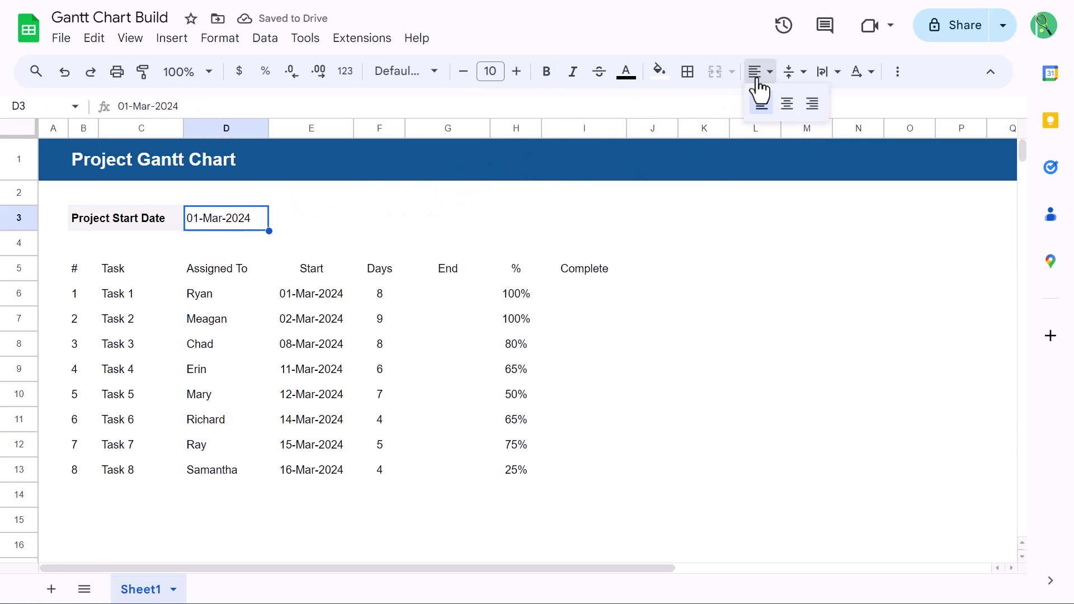
{"action": "left_click", "coordinate": [787, 106]}
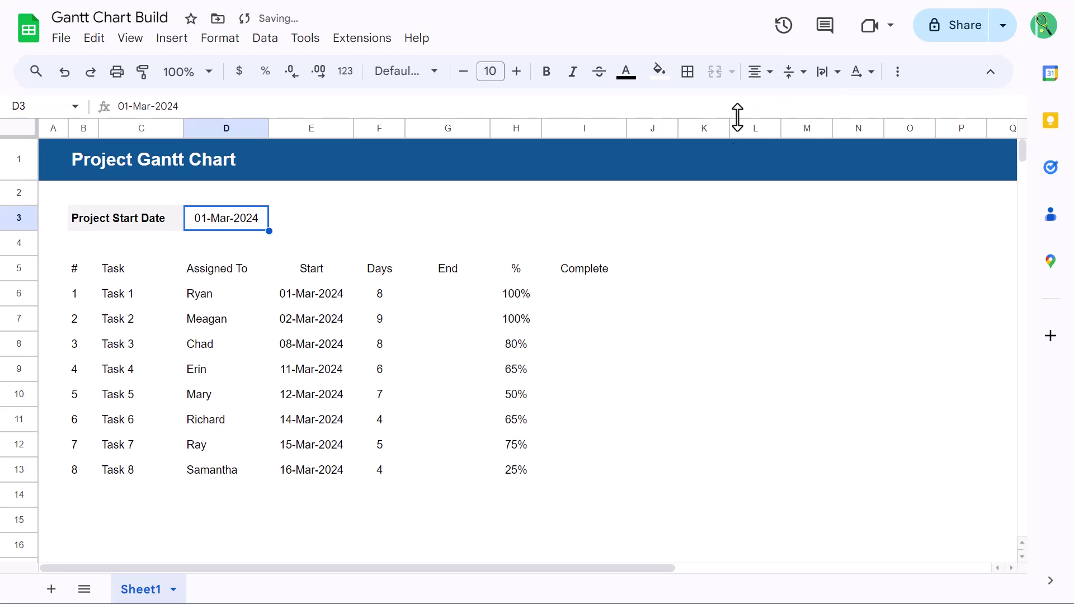
Make the task table headers in B5:I5 bold and fill them with light gray 3
{"action": "left_click_drag", "start_coordinate": [76, 276], "coordinate": [587, 269]}
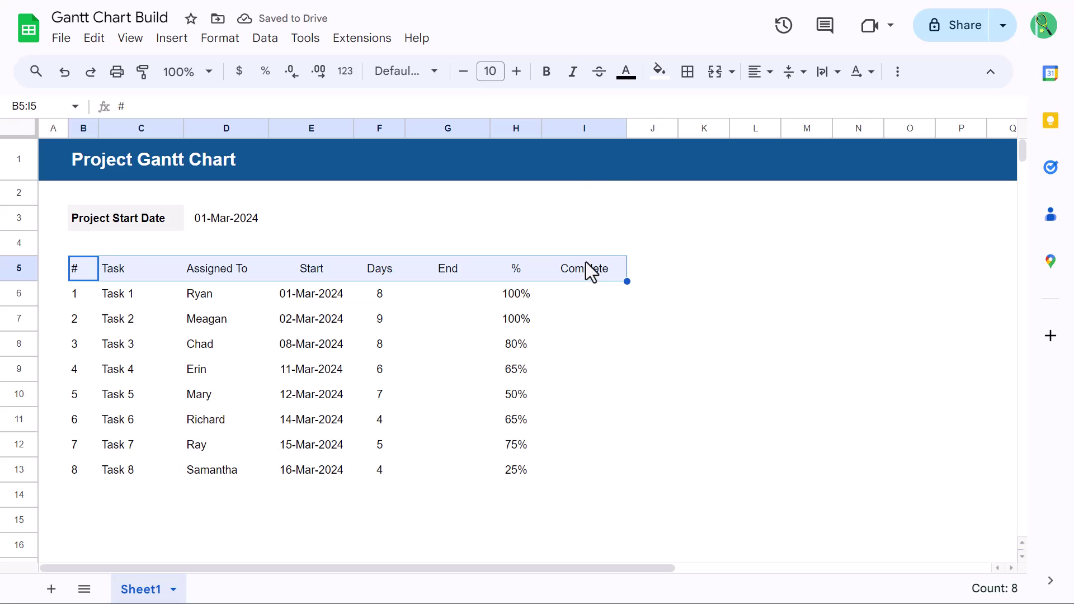
{"action": "left_click", "coordinate": [548, 84]}
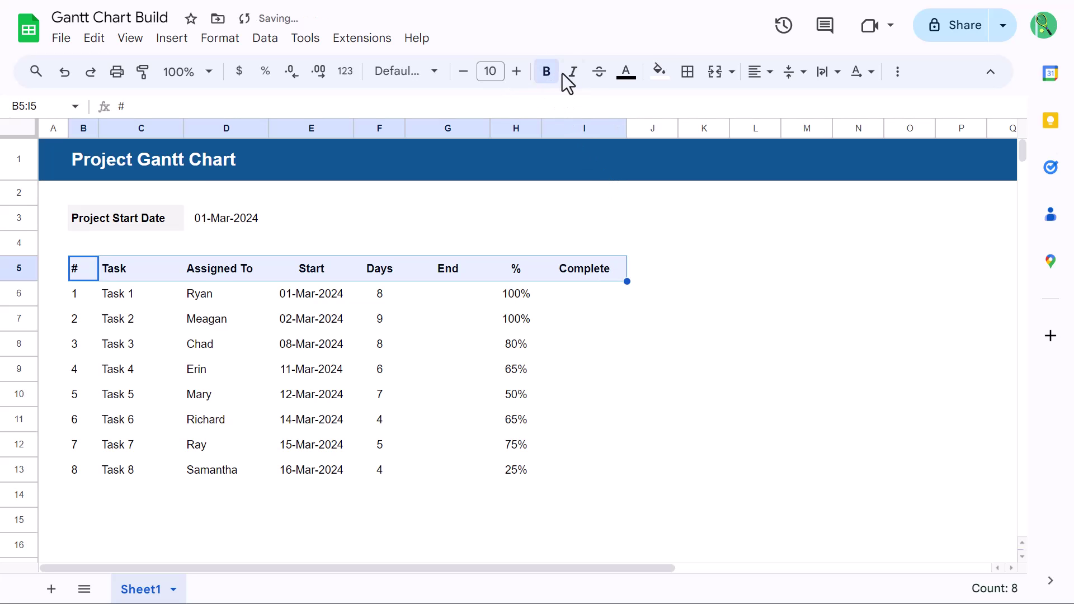
{"action": "left_click", "coordinate": [660, 79]}
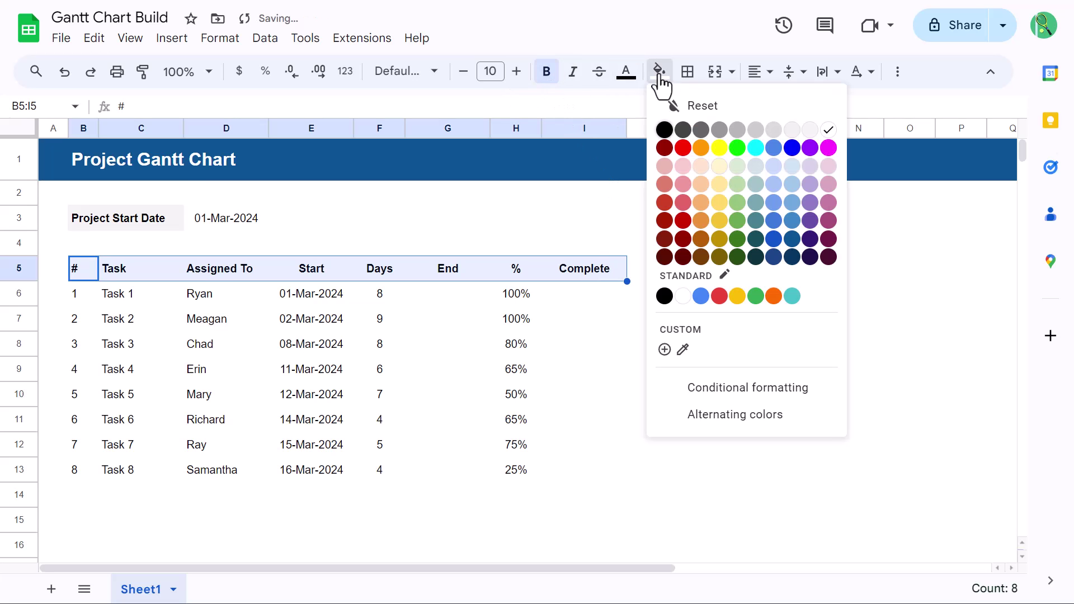
{"action": "left_click", "coordinate": [809, 130]}
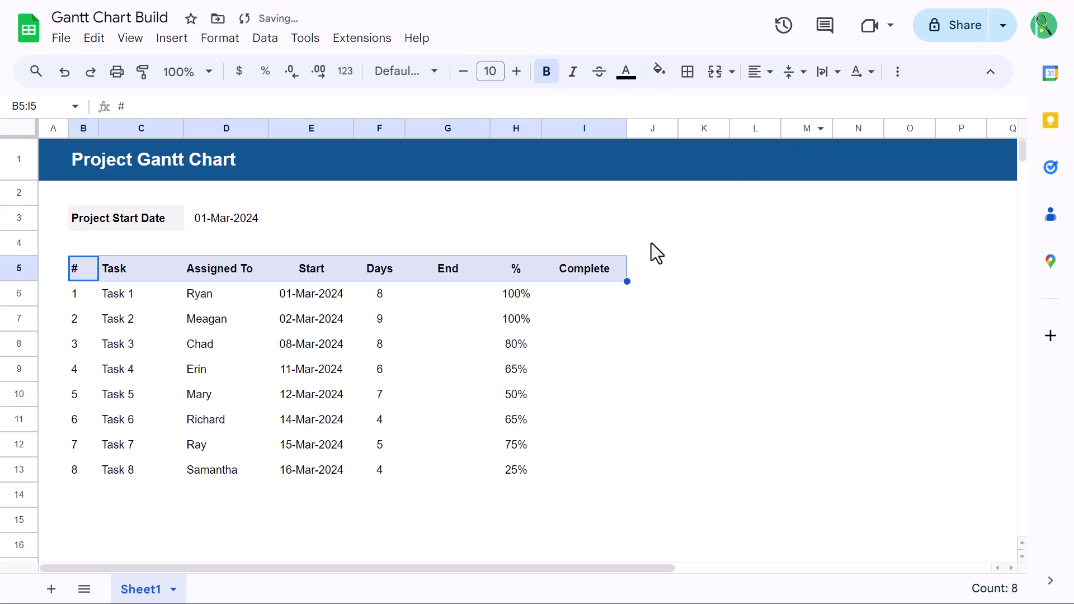
Format the timeline header range J4:Y5 with bold dark blue 2 text and a light gray 3 fill
{"action": "left_click_drag", "start_coordinate": [650, 243], "coordinate": [957, 275]}
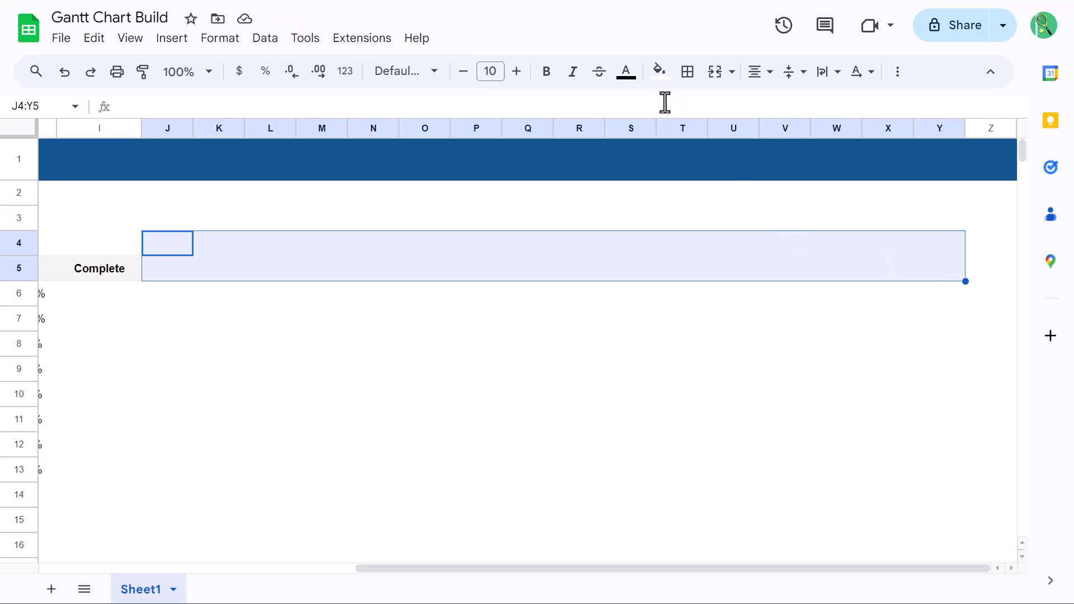
{"action": "left_click", "coordinate": [546, 72]}
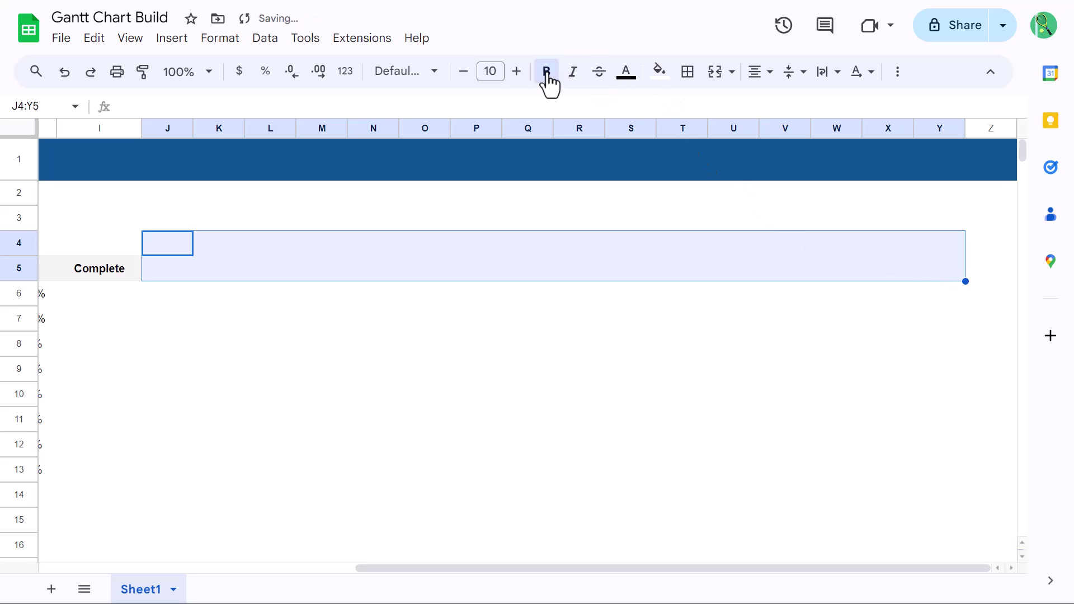
{"action": "left_click", "coordinate": [660, 72]}
{"action": "left_click", "coordinate": [803, 134]}
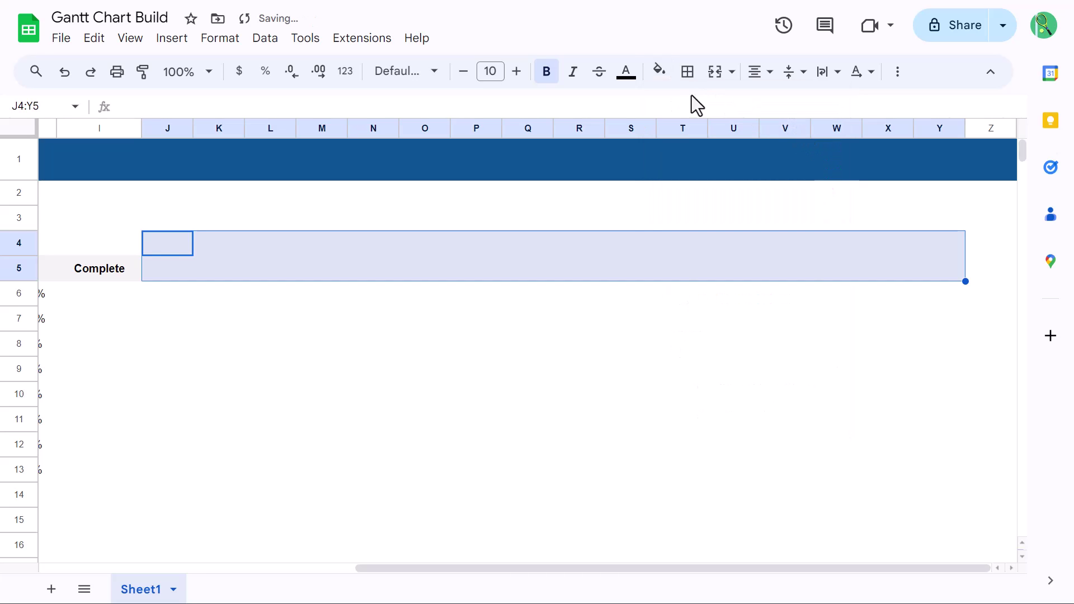
{"action": "left_click", "coordinate": [626, 72]}
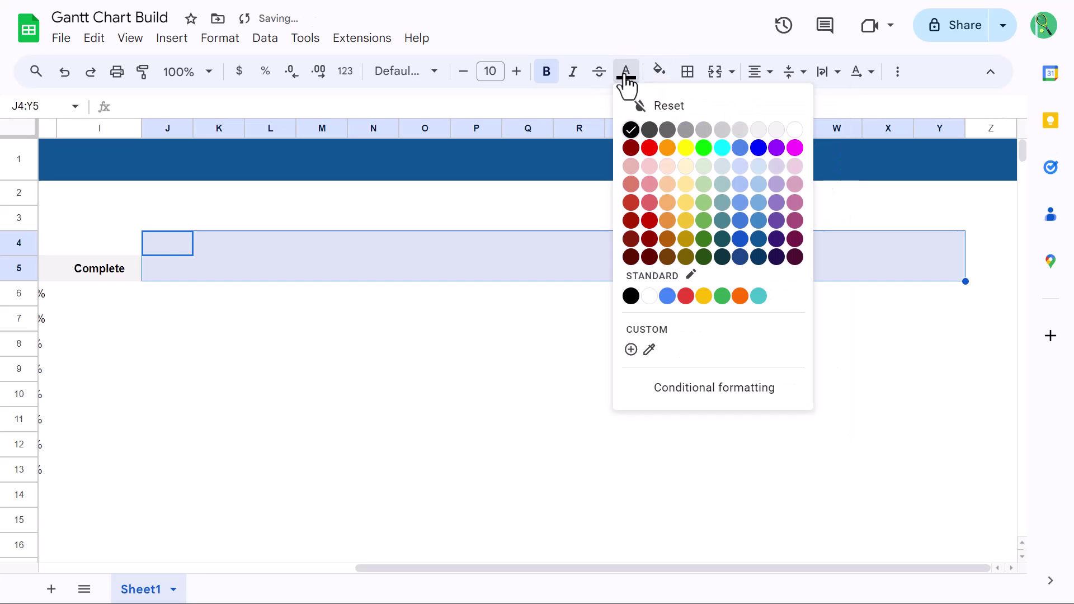
{"action": "left_click", "coordinate": [760, 241]}
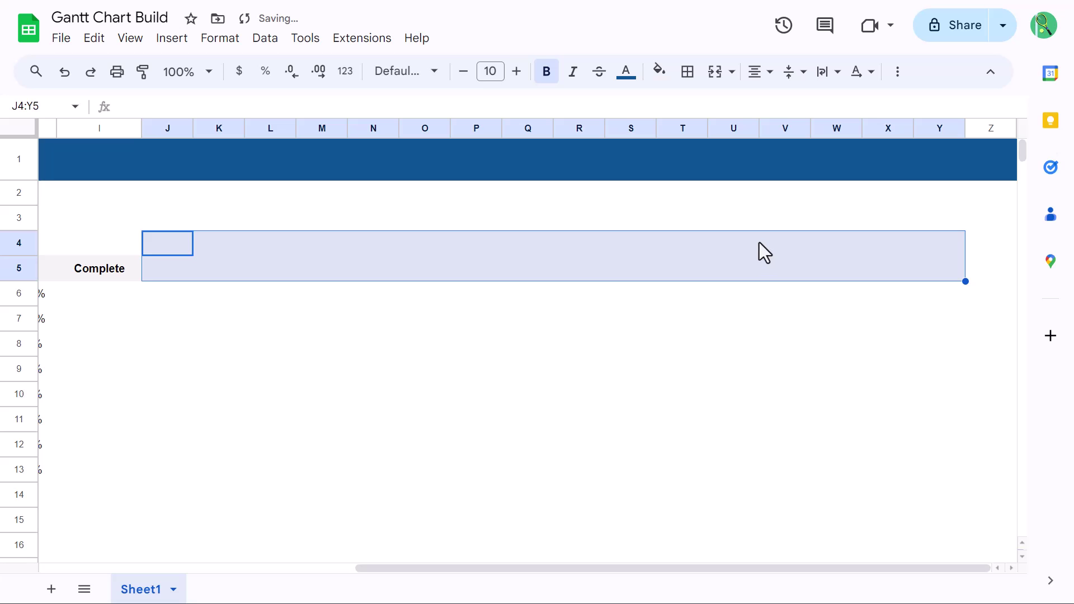
{"action": "left_click", "coordinate": [732, 253]}
Apply all borders in light gray 1 to the task table, B5:I13
{"action": "scroll", "coordinate": [462, 251], "scroll_direction": "left", "scroll_amount": 8}
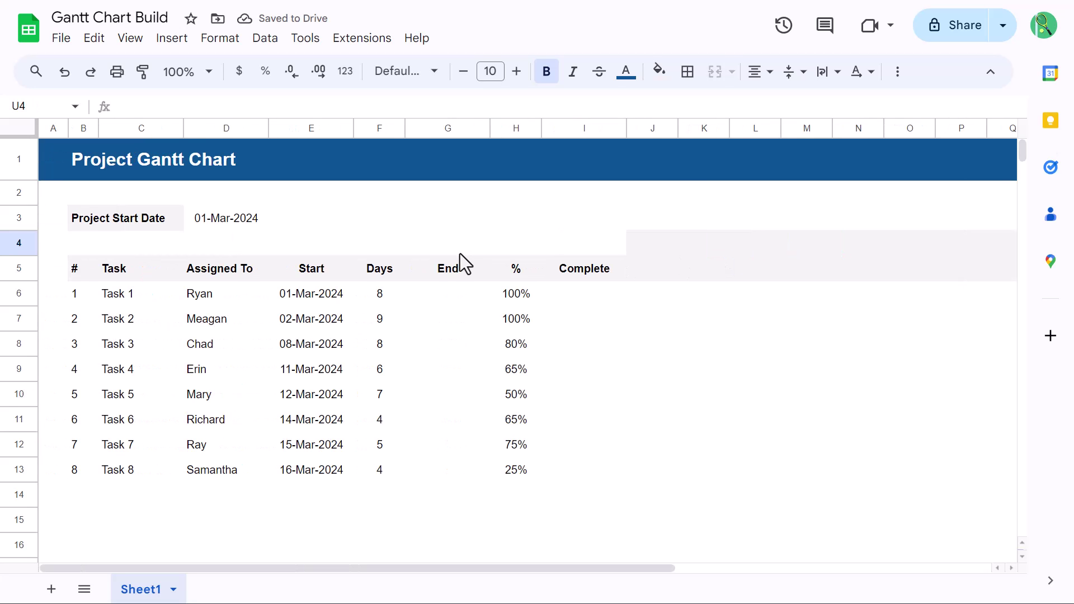
{"action": "left_click_drag", "start_coordinate": [85, 275], "coordinate": [568, 465]}
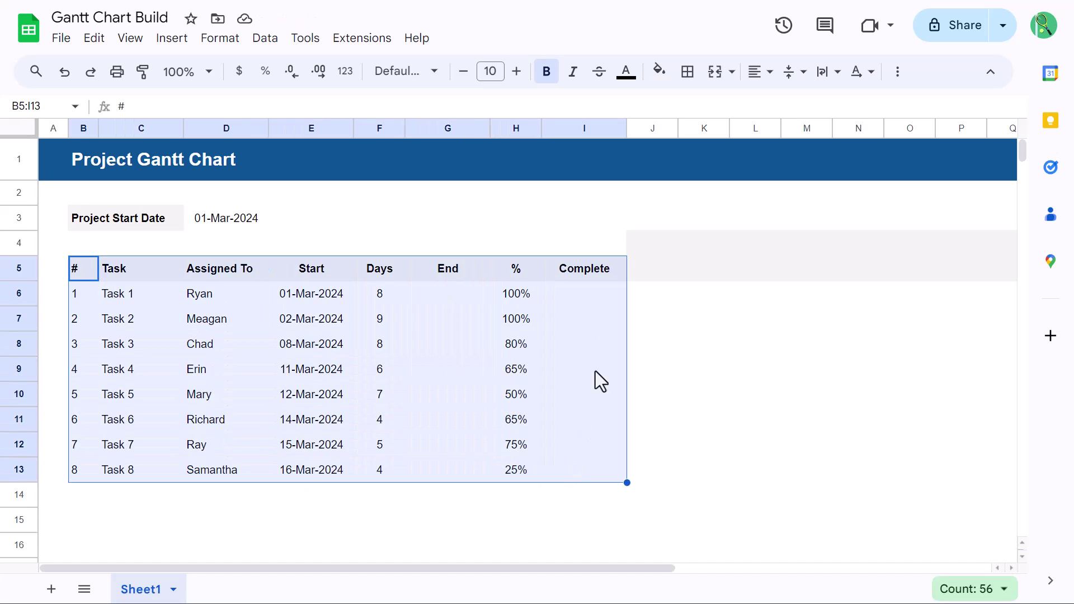
{"action": "left_click", "coordinate": [689, 81]}
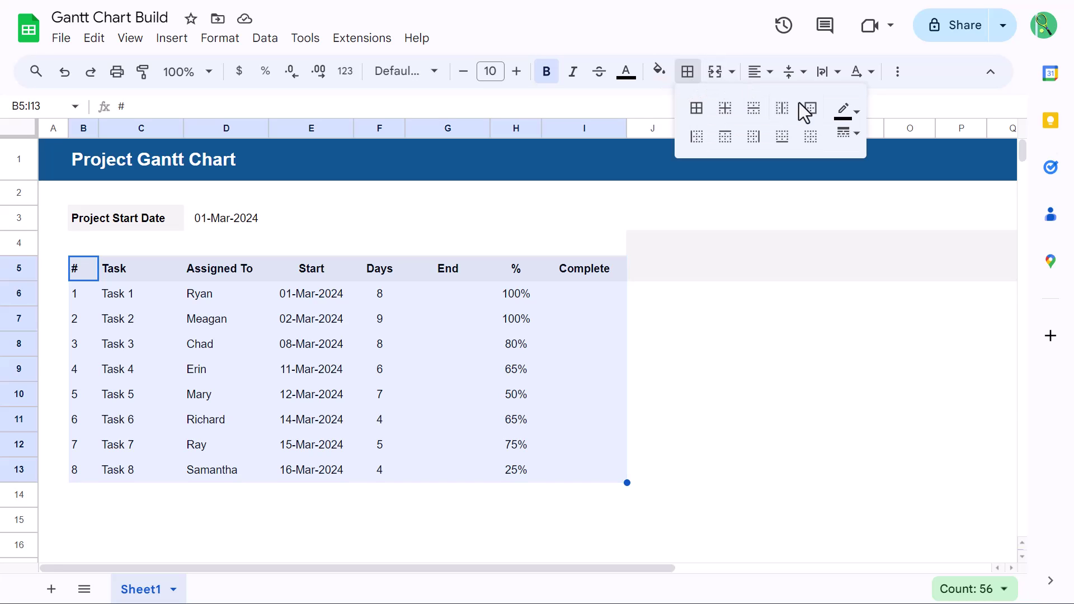
{"action": "left_click", "coordinate": [846, 110]}
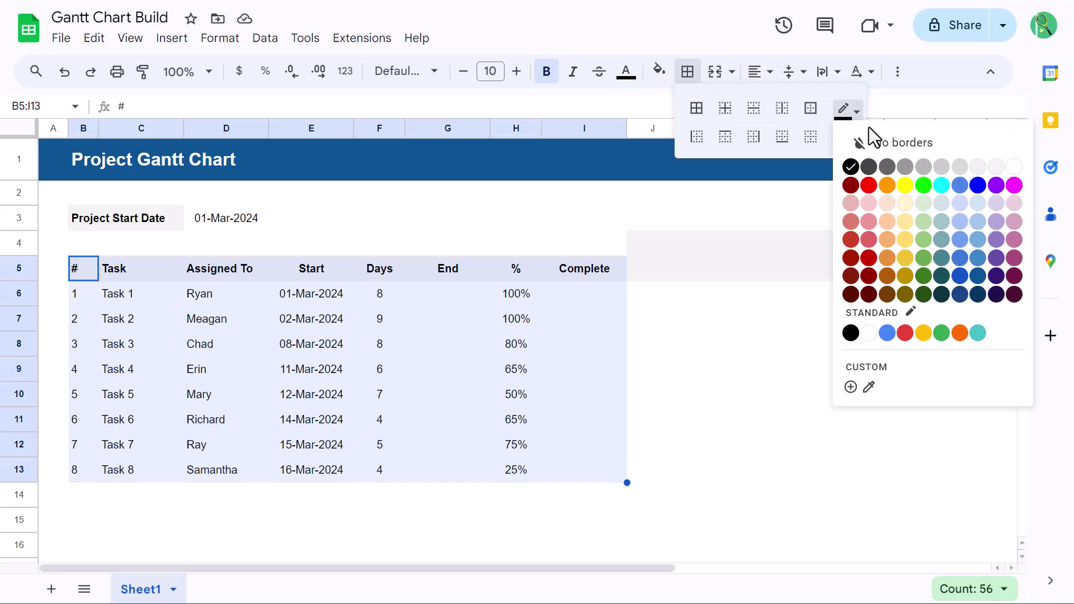
{"action": "left_click", "coordinate": [960, 166]}
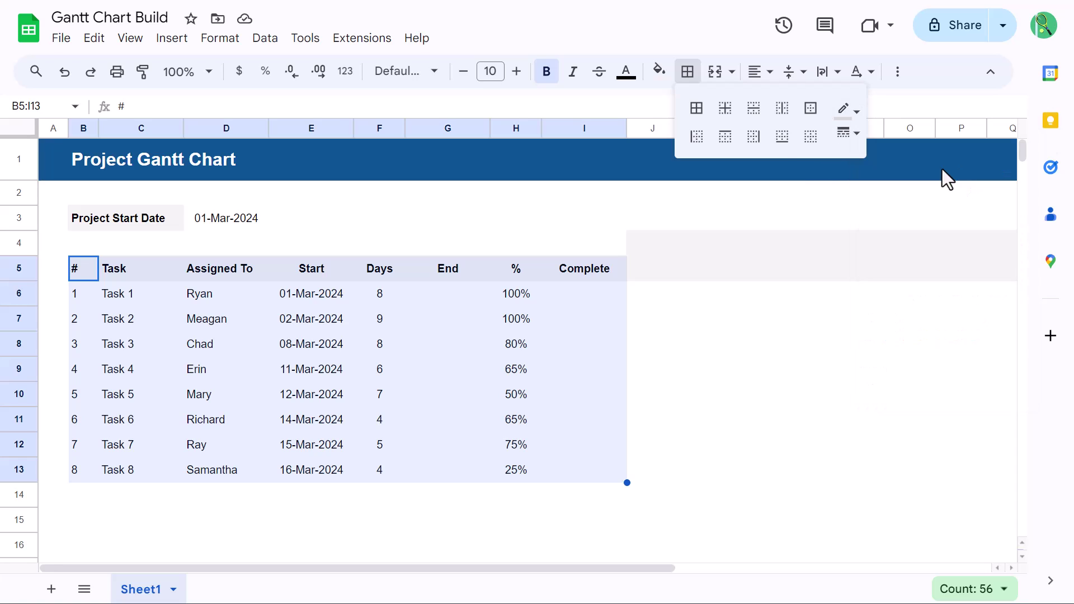
{"action": "left_click", "coordinate": [696, 108]}
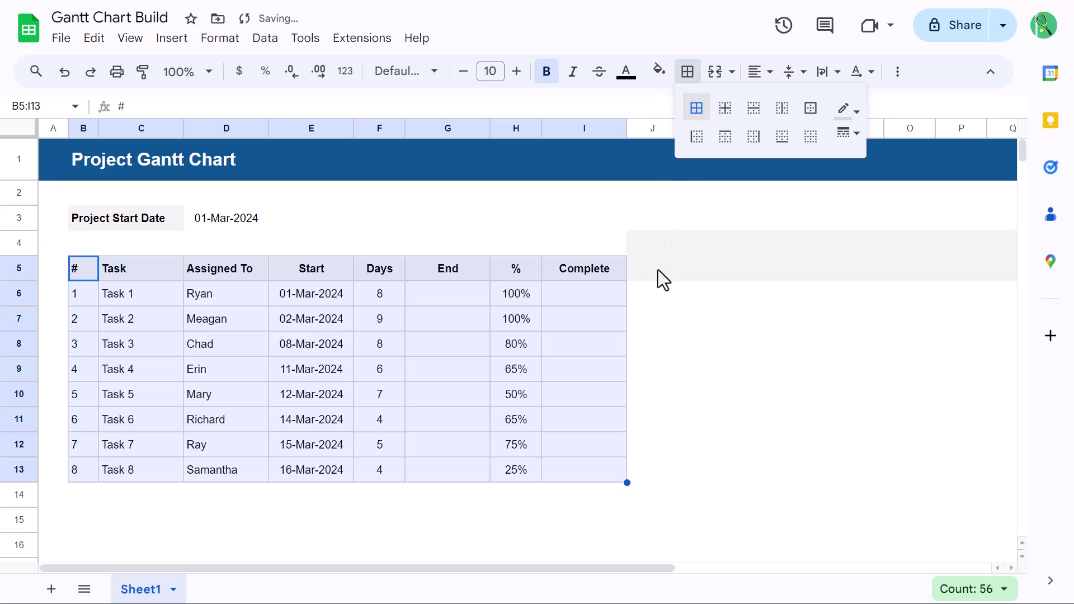
Apply all borders to the timeline grid, J6:Y13
{"action": "left_click", "coordinate": [642, 294]}
{"action": "left_click_drag", "start_coordinate": [642, 291], "coordinate": [946, 465]}
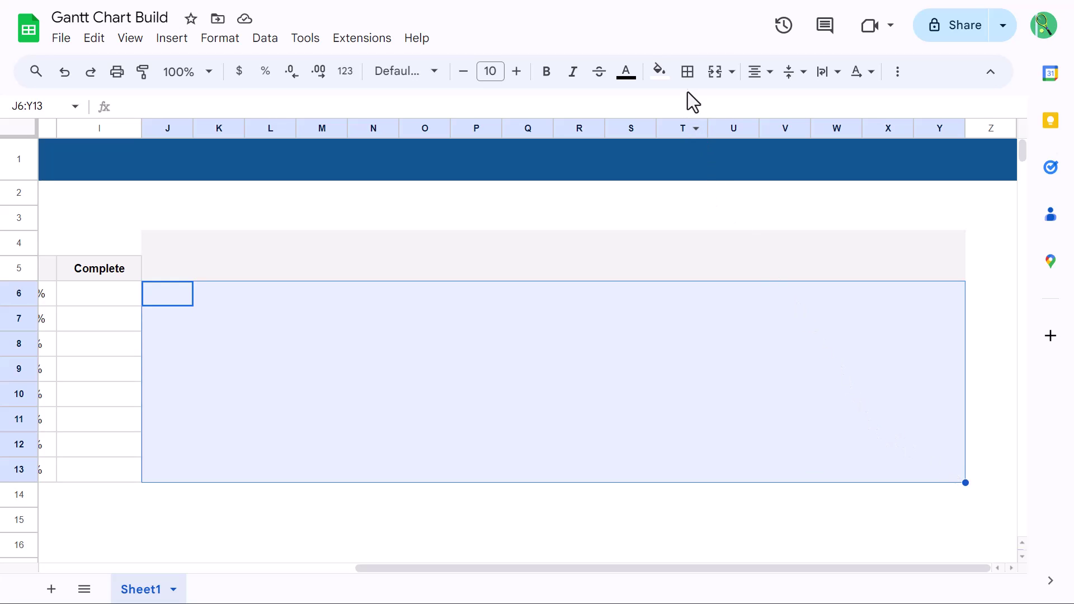
{"action": "left_click", "coordinate": [688, 73]}
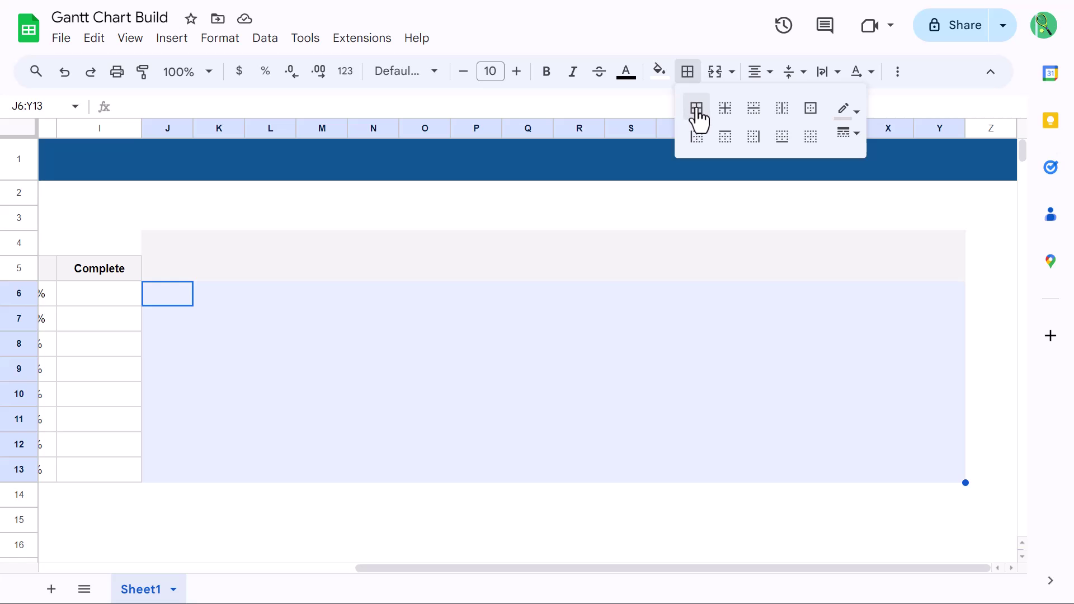
{"action": "left_click", "coordinate": [697, 109]}
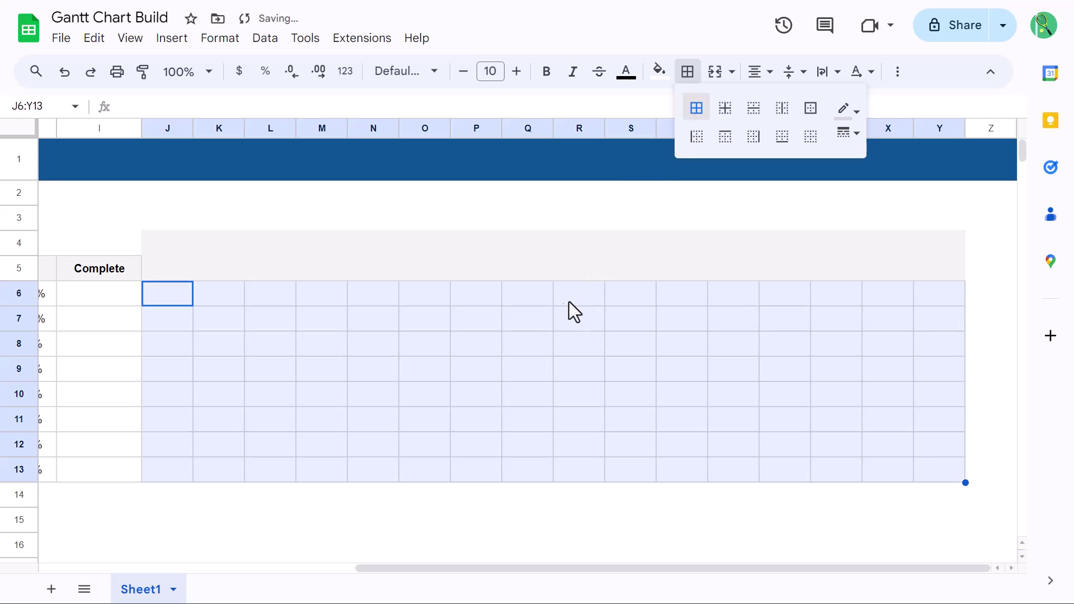
Apply all borders to the project start date label and value, B3:D3
{"action": "scroll", "coordinate": [492, 337], "scroll_direction": "left", "scroll_amount": 6}
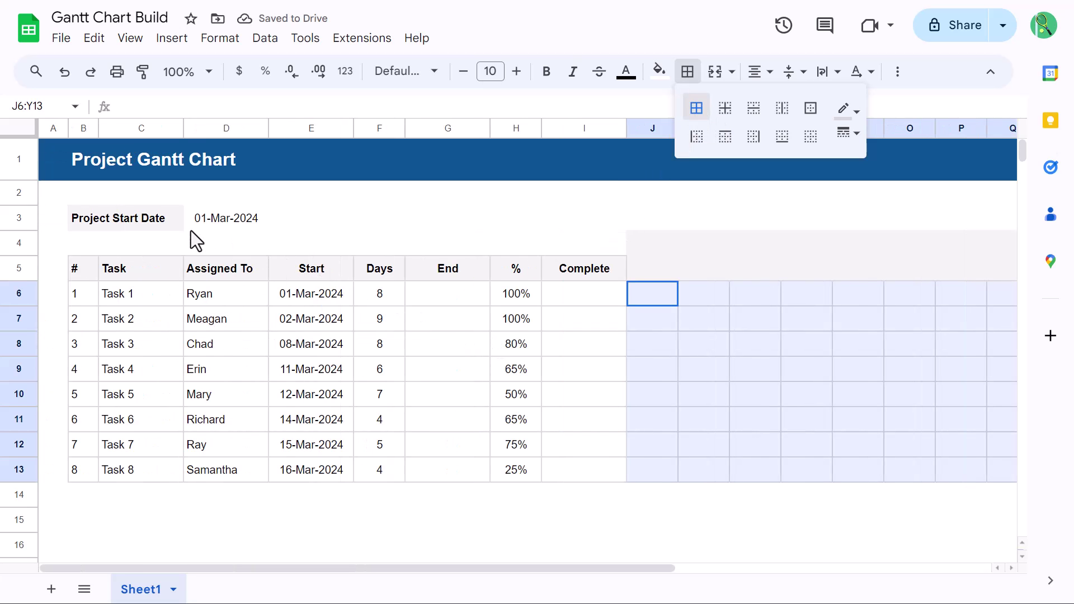
{"action": "left_click_drag", "start_coordinate": [87, 223], "coordinate": [235, 233]}
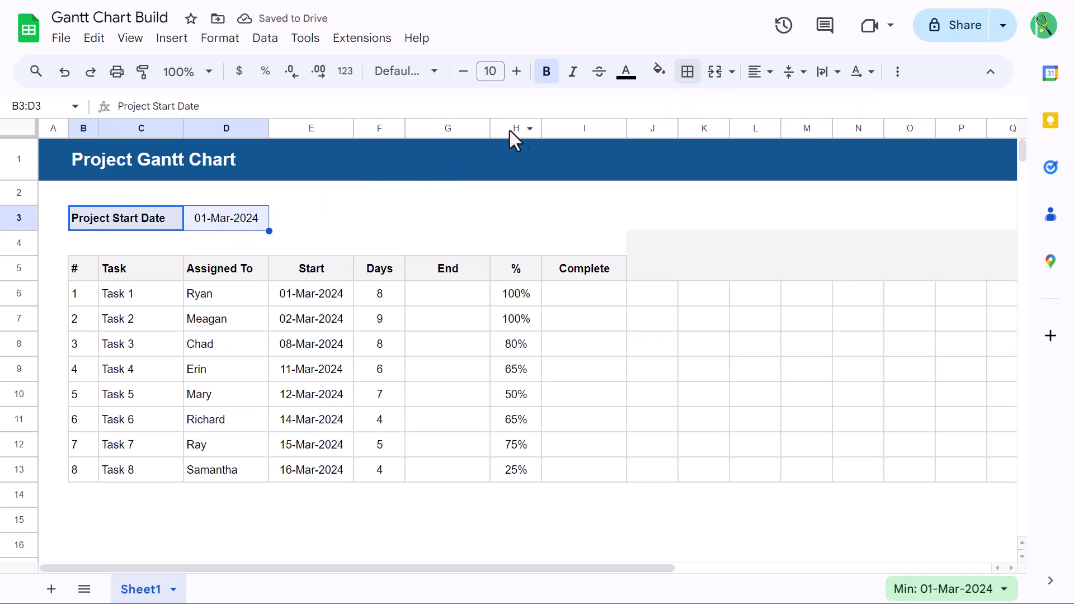
{"action": "left_click", "coordinate": [688, 73]}
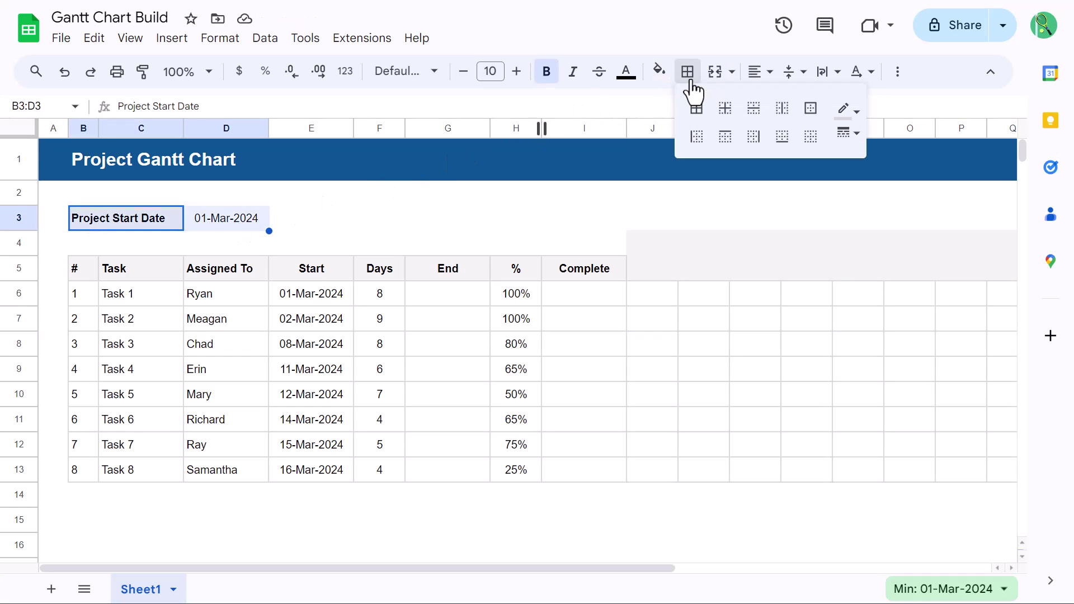
{"action": "left_click", "coordinate": [696, 109]}
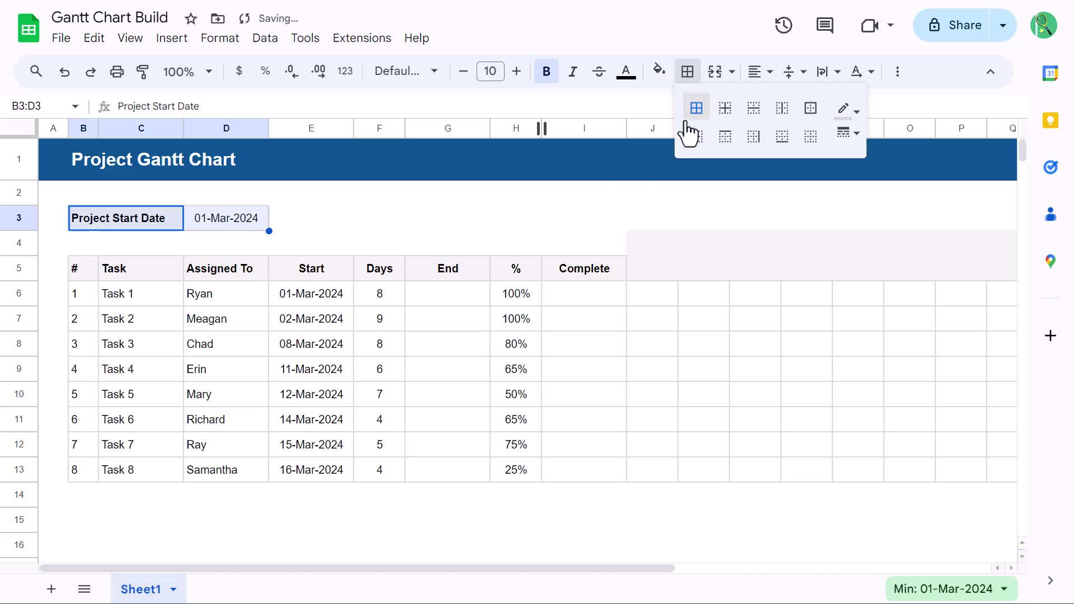
{"action": "left_click", "coordinate": [581, 196]}
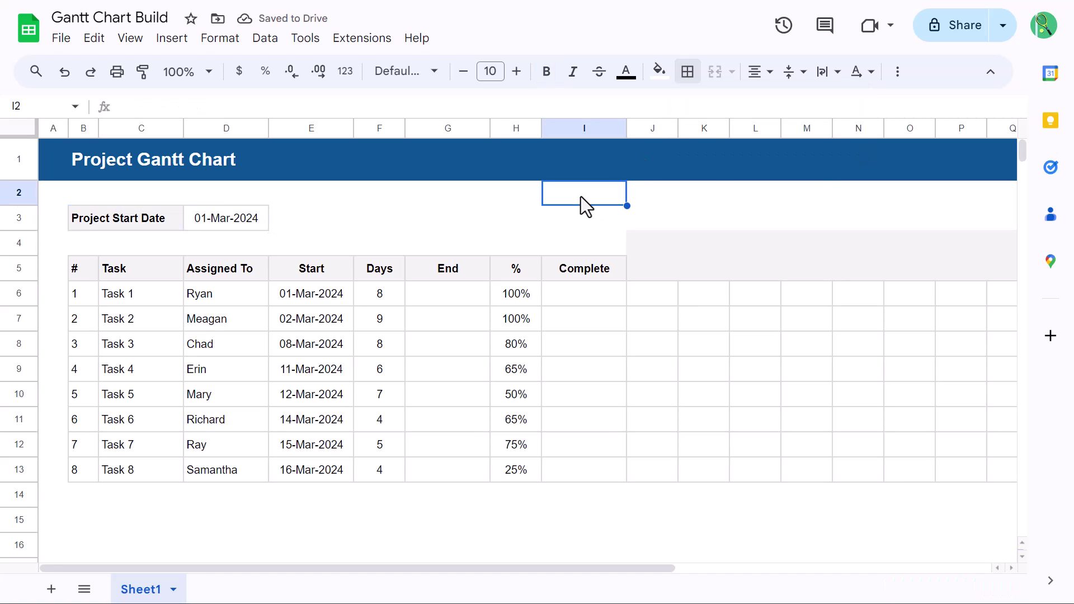
Format the End column cells G6:G13 with a light gray 3 fill and dark cornflower blue 2 text
{"action": "left_click_drag", "start_coordinate": [463, 294], "coordinate": [458, 469]}
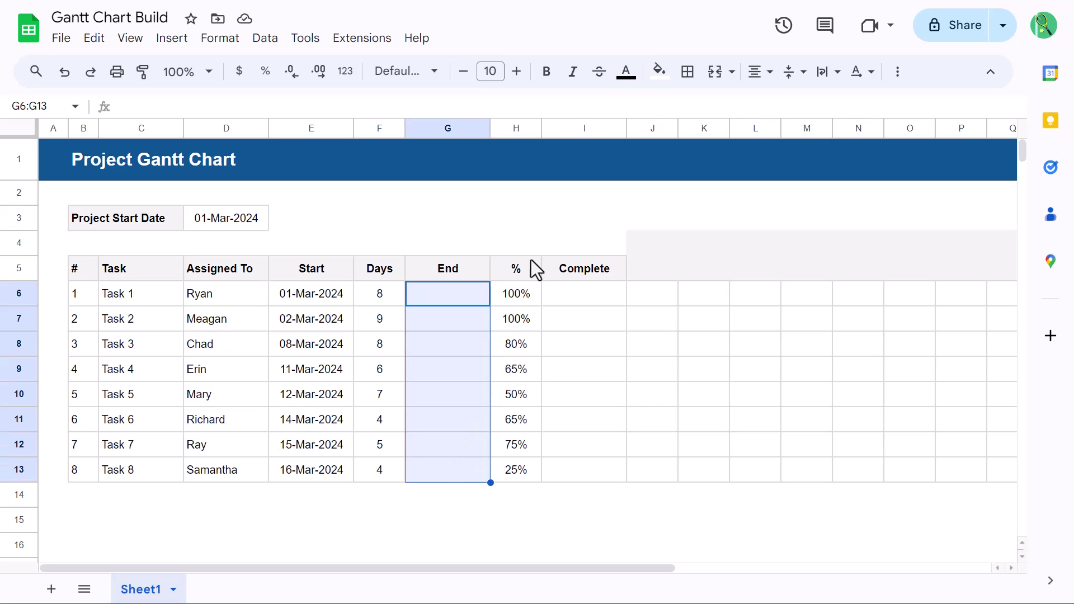
{"action": "left_click", "coordinate": [660, 71]}
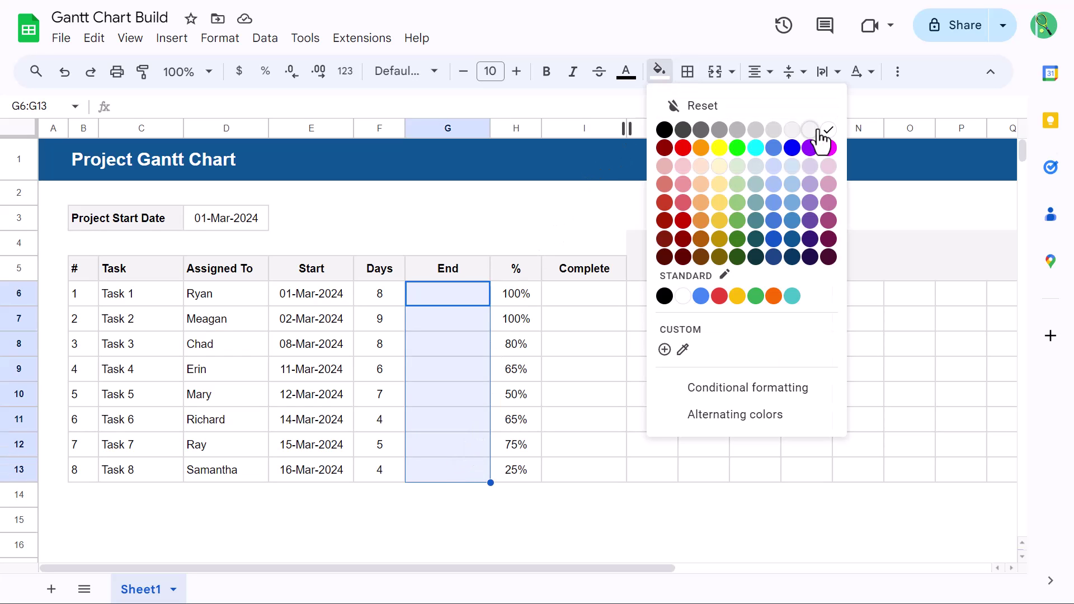
{"action": "left_click", "coordinate": [808, 134]}
{"action": "left_click", "coordinate": [626, 72]}
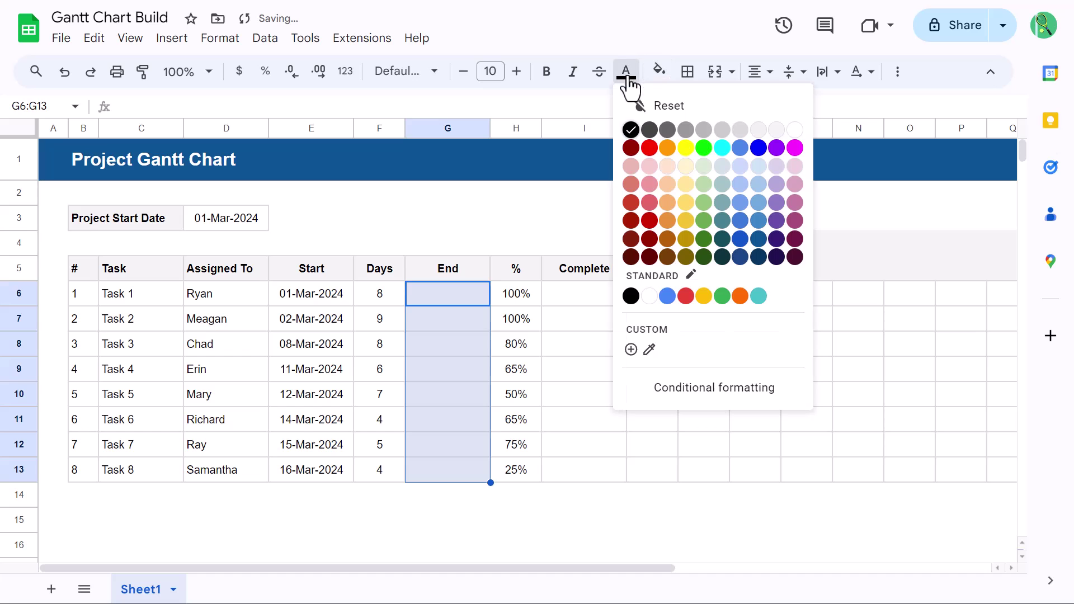
{"action": "left_click", "coordinate": [738, 240]}
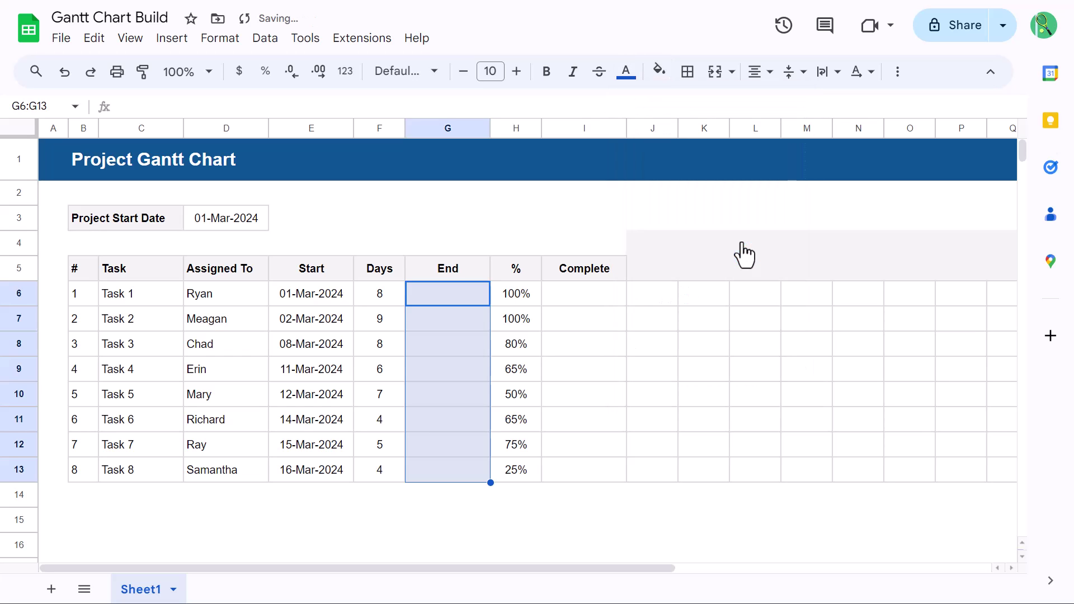
Enter the end date formula =IF(ISBLANK(E6),"-",WORKDAY(E6,F6-1)) in G6 for Task 1
{"action": "left_click", "coordinate": [459, 294]}
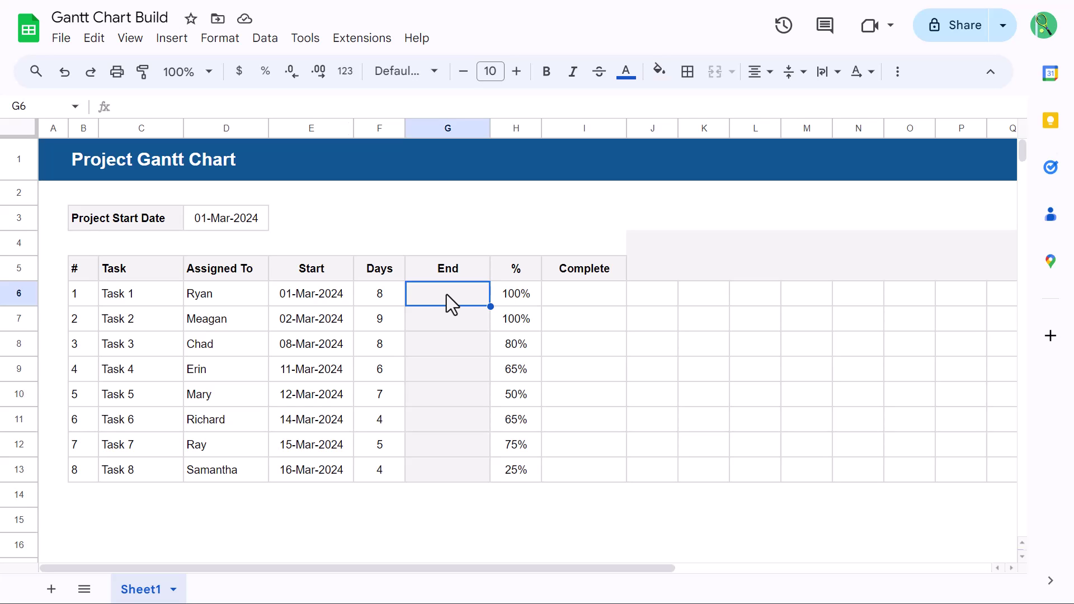
{"action": "type", "text": "="}
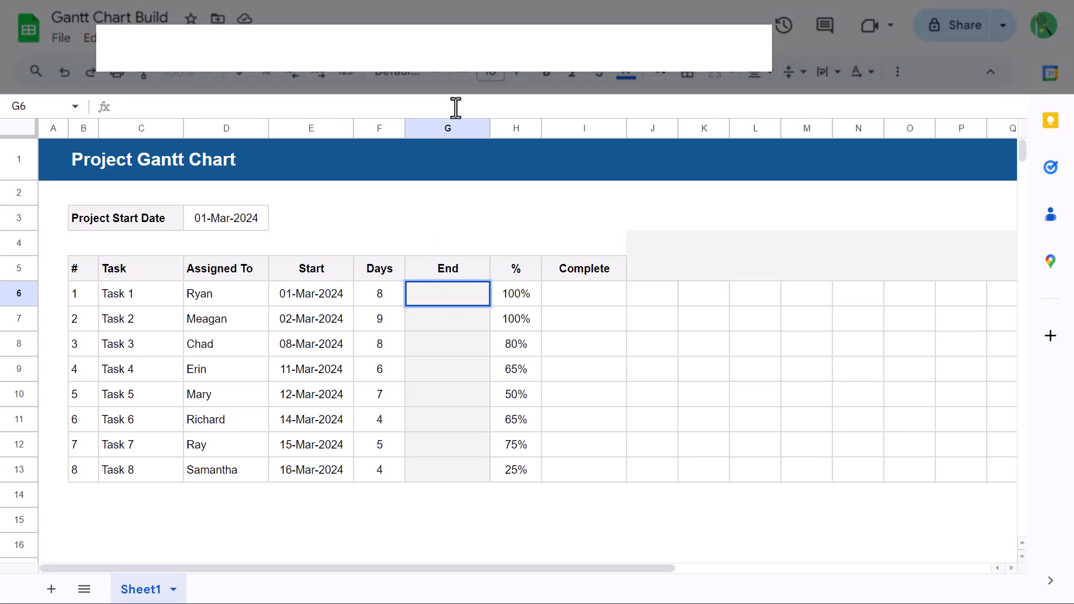
{"action": "type", "text": "if("}
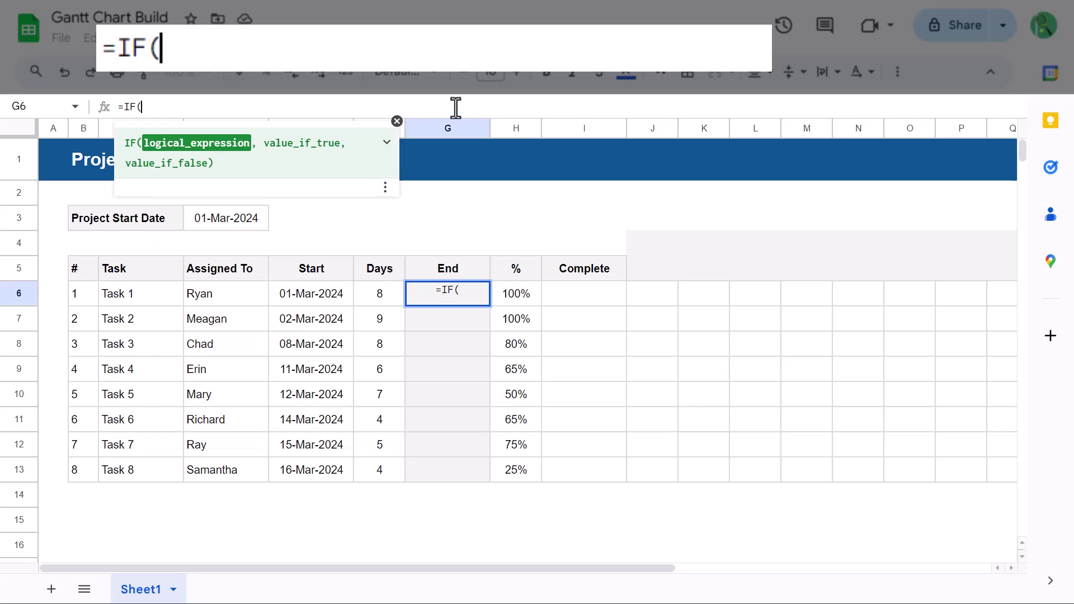
{"action": "type", "text": "isbl"}
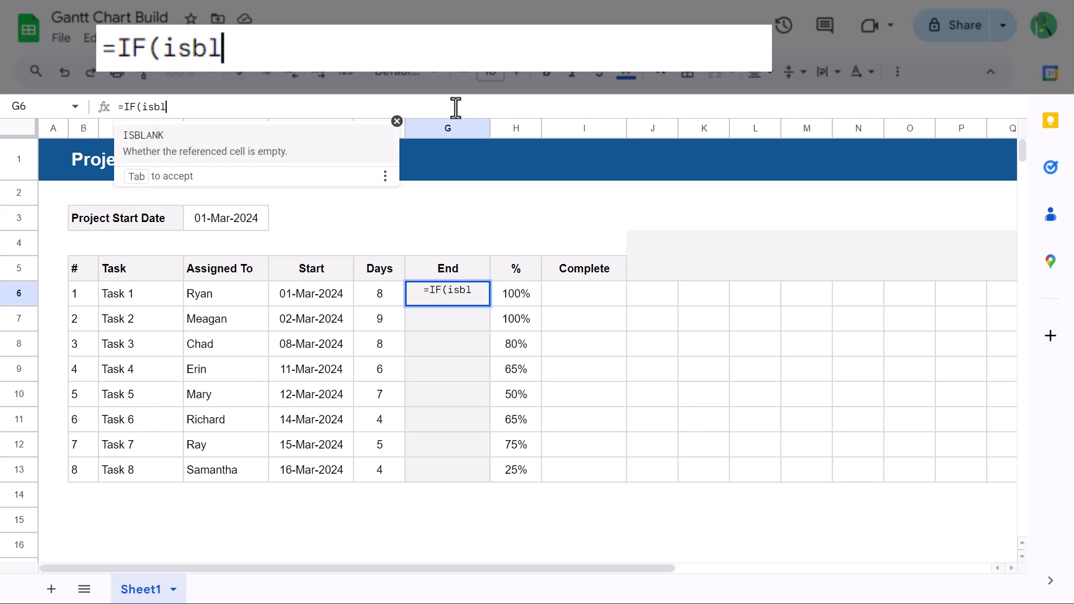
{"action": "key", "text": "Tab"}
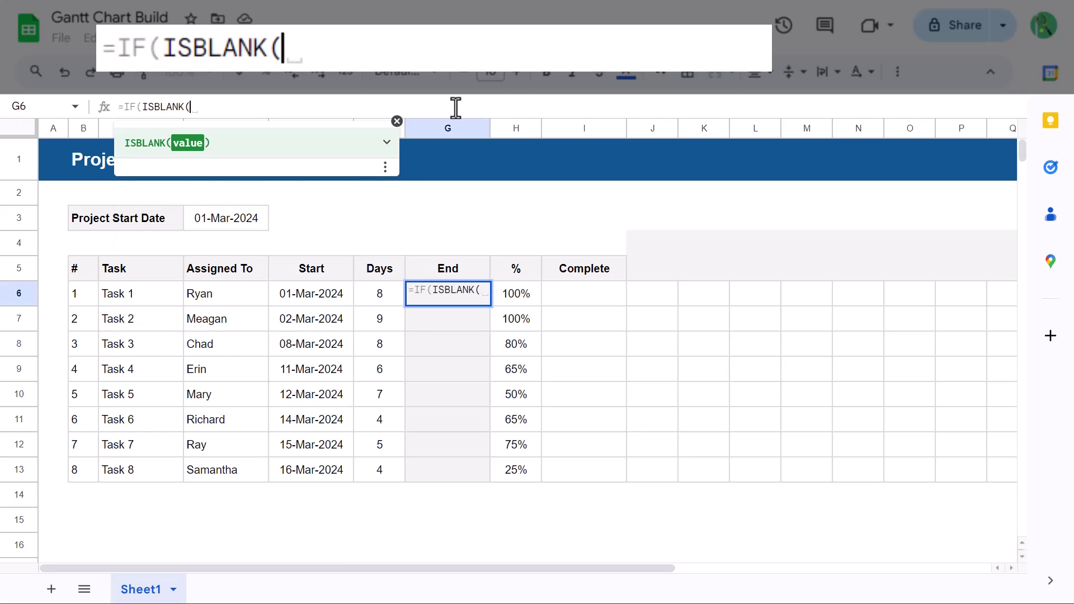
{"action": "type", "text": "e6"}
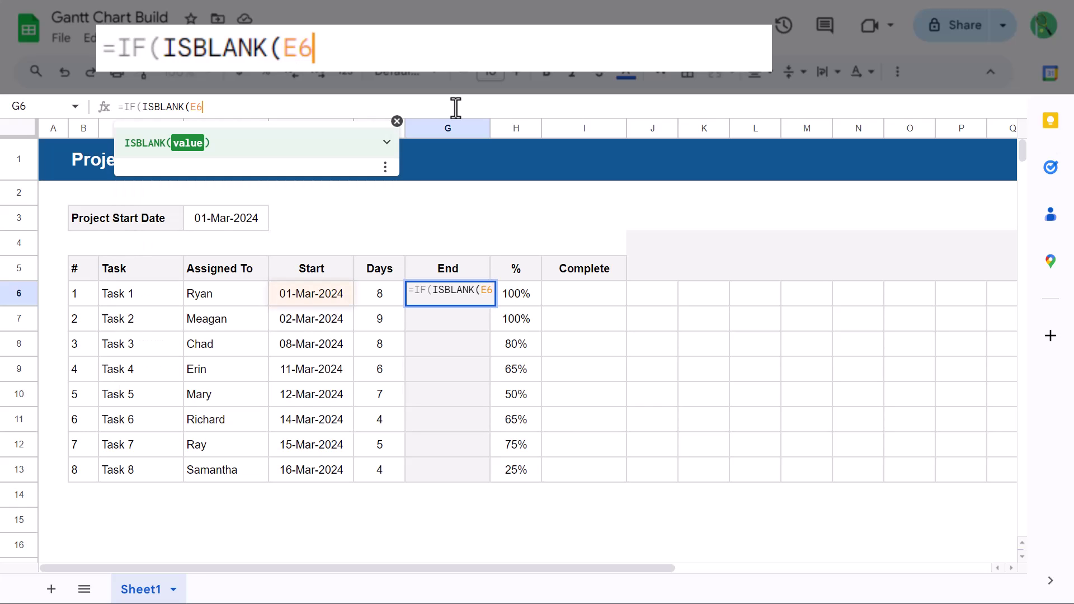
{"action": "type", "text": ")"}
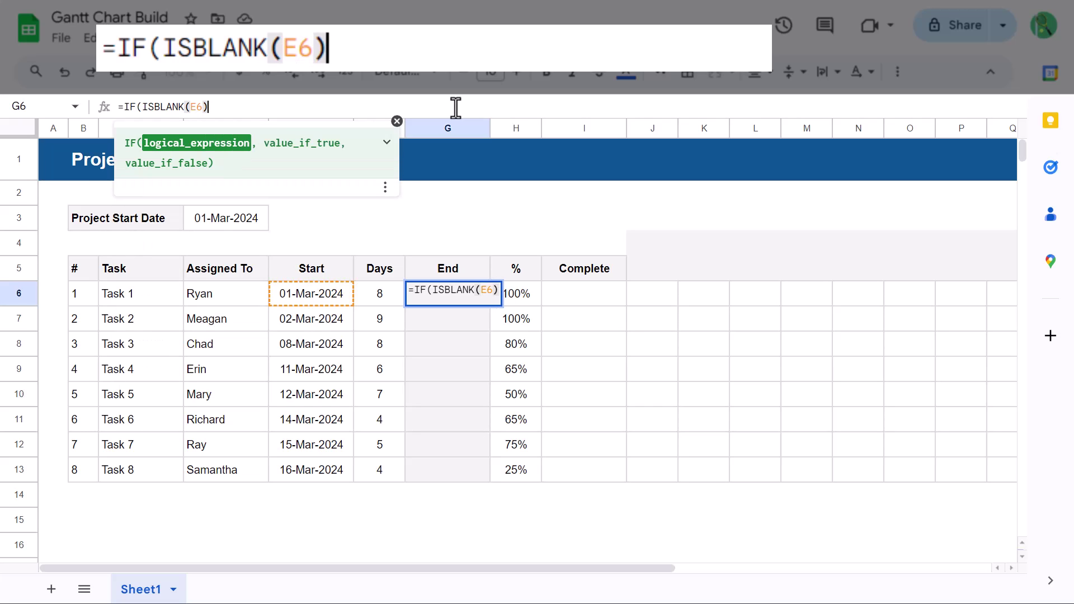
{"action": "type", "text": ","}
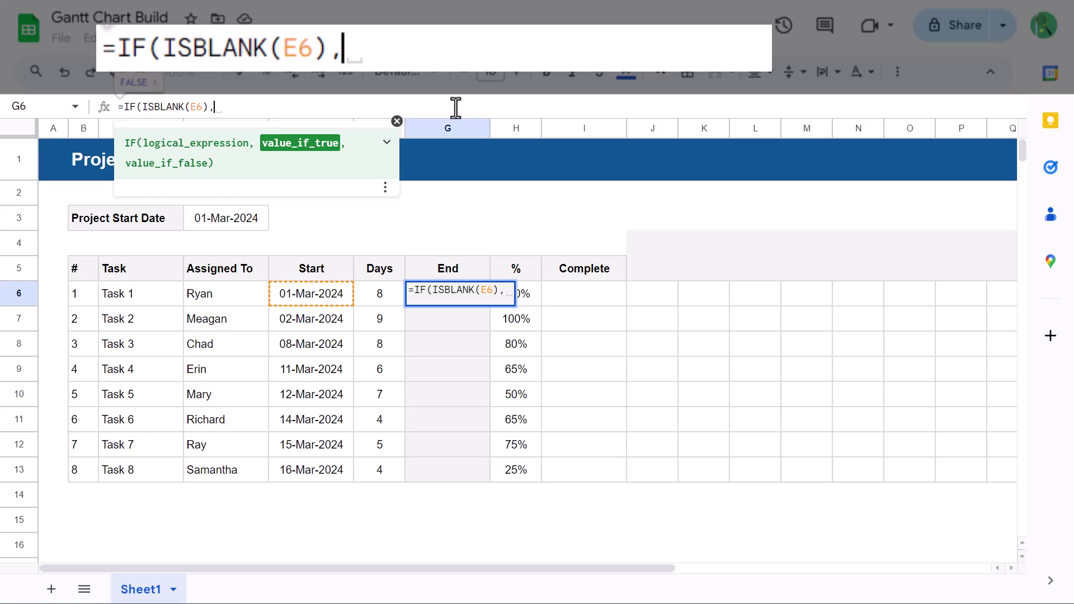
{"action": "key", "text": "BackSpace"}
{"action": "type", "text": "\"-"}
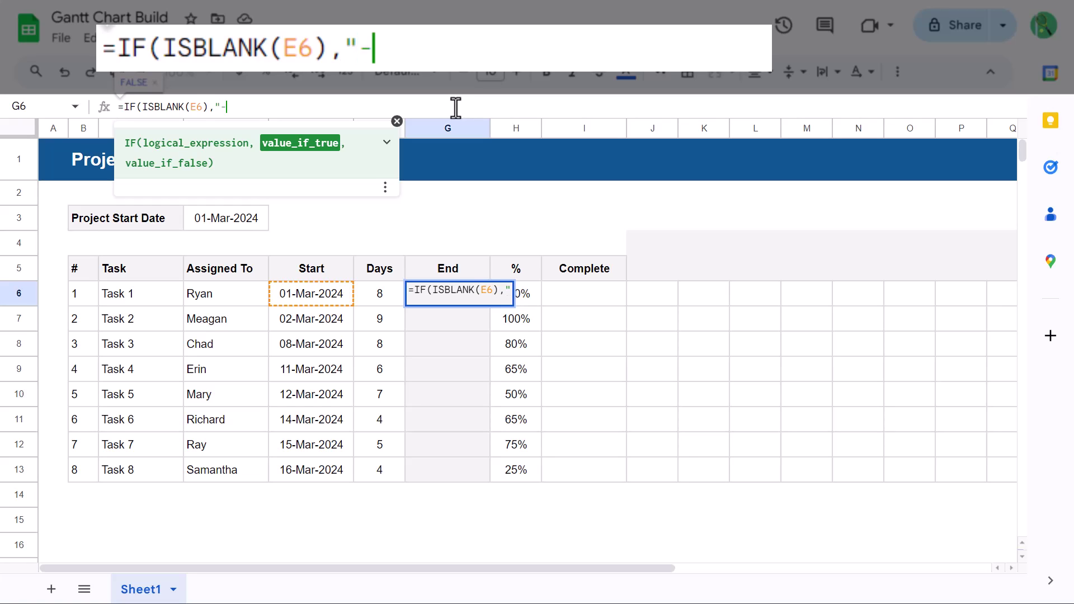
{"action": "type", "text": "\","}
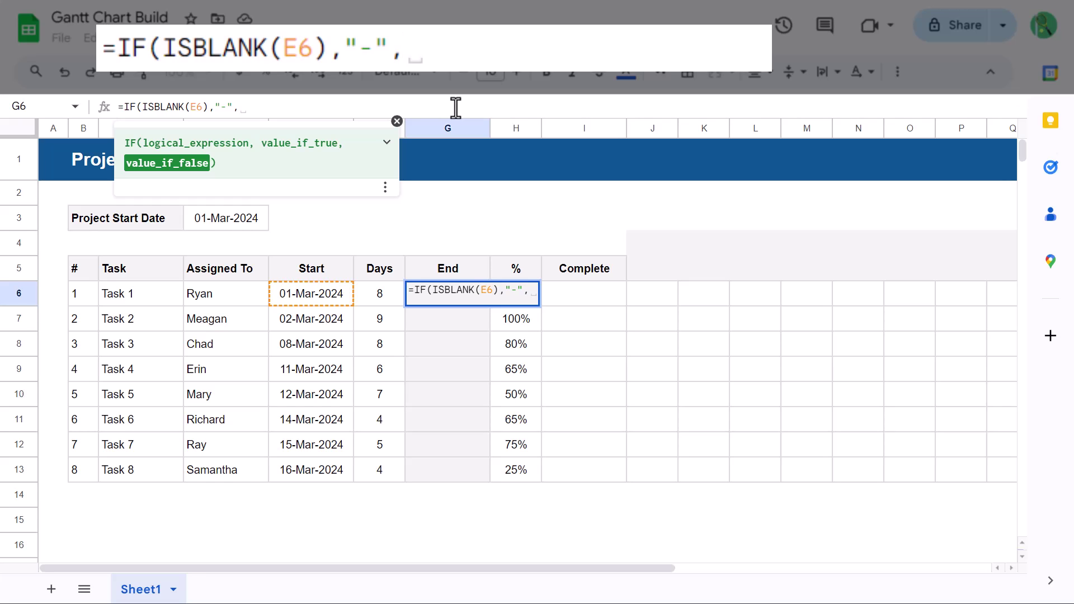
{"action": "key", "text": "BackSpace"}
{"action": "type", "text": "Workd"}
{"action": "key", "text": "Tab"}
{"action": "type", "text": "E6,"}
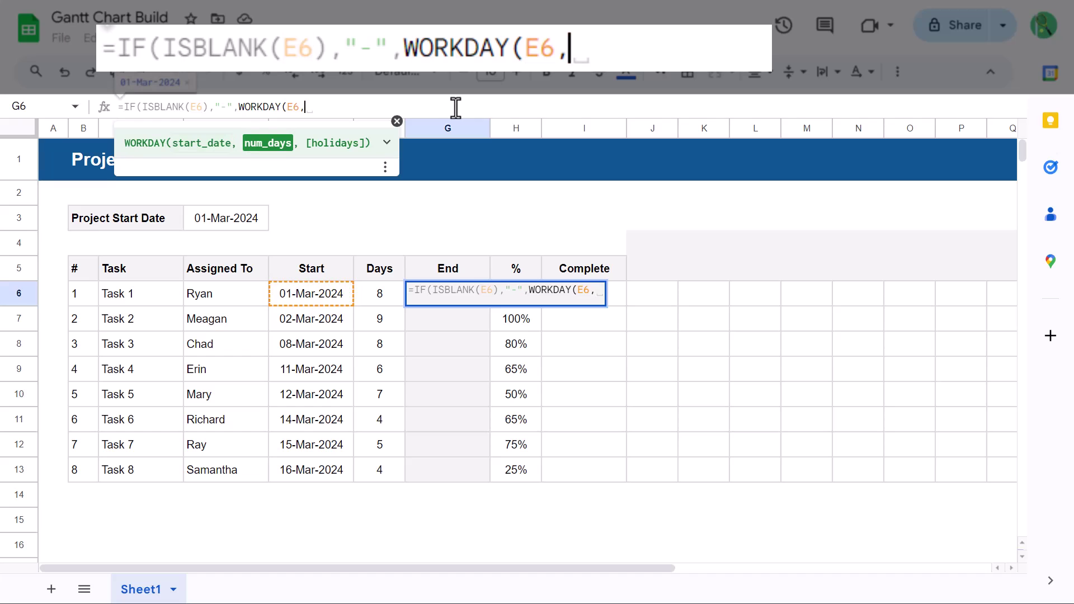
{"action": "type", "text": "F6"}
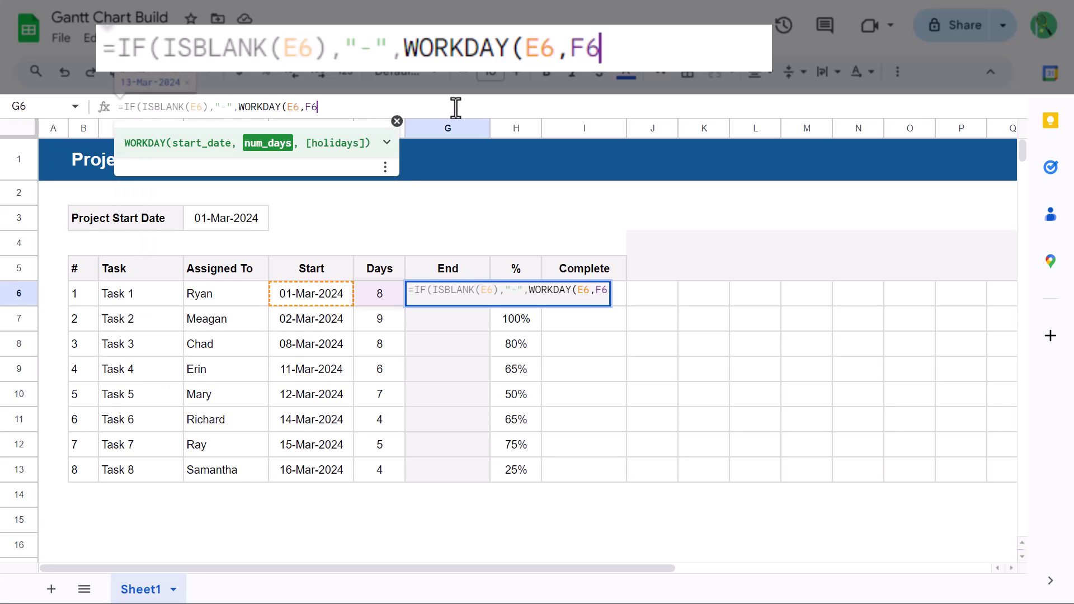
{"action": "type", "text": "-1"}
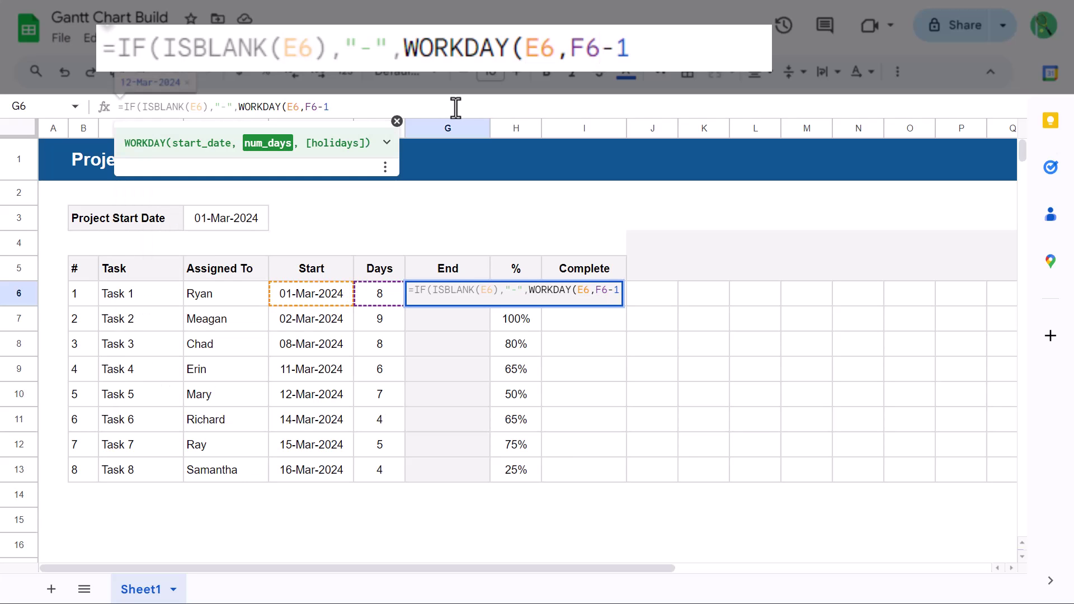
{"action": "type", "text": "))"}
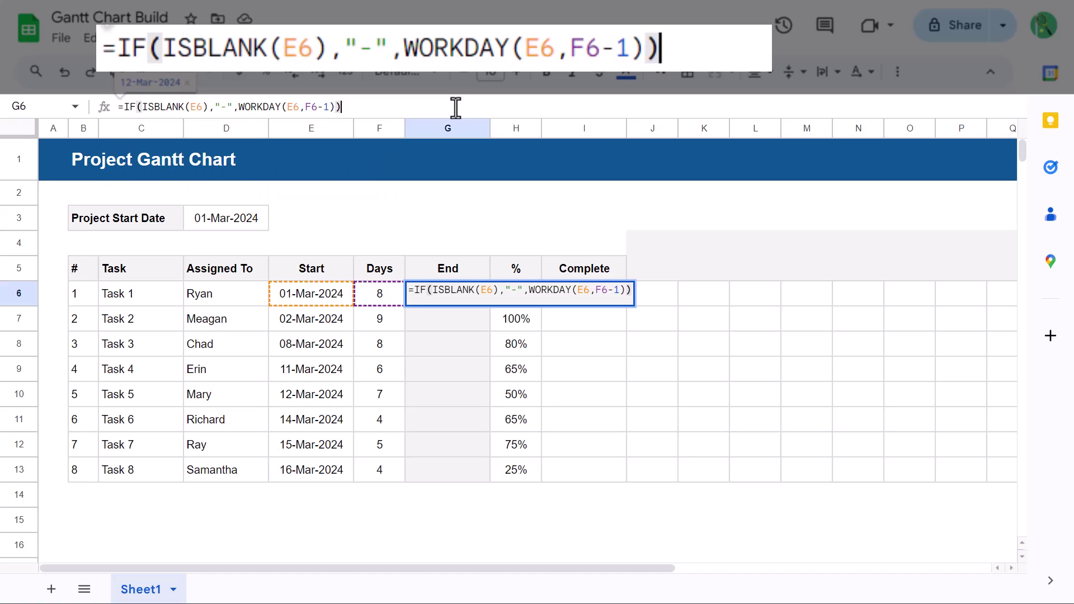
{"action": "key", "text": "Return"}
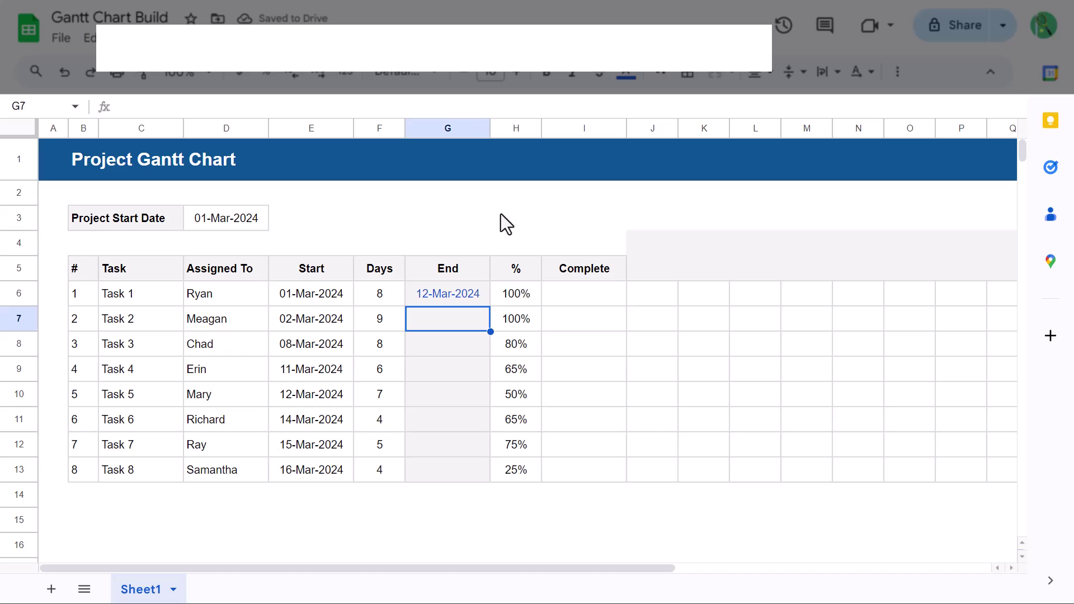
Fill the end date formula from G6 down through G13 and check the copied formula in G13
{"action": "left_click", "coordinate": [479, 294]}
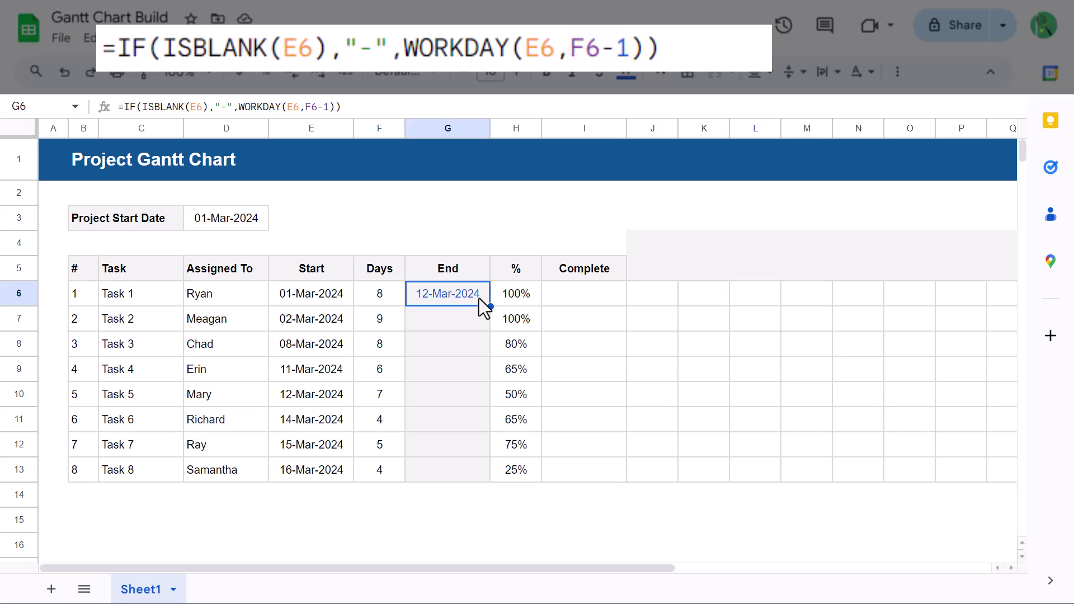
{"action": "left_click_drag", "start_coordinate": [490, 307], "coordinate": [487, 472]}
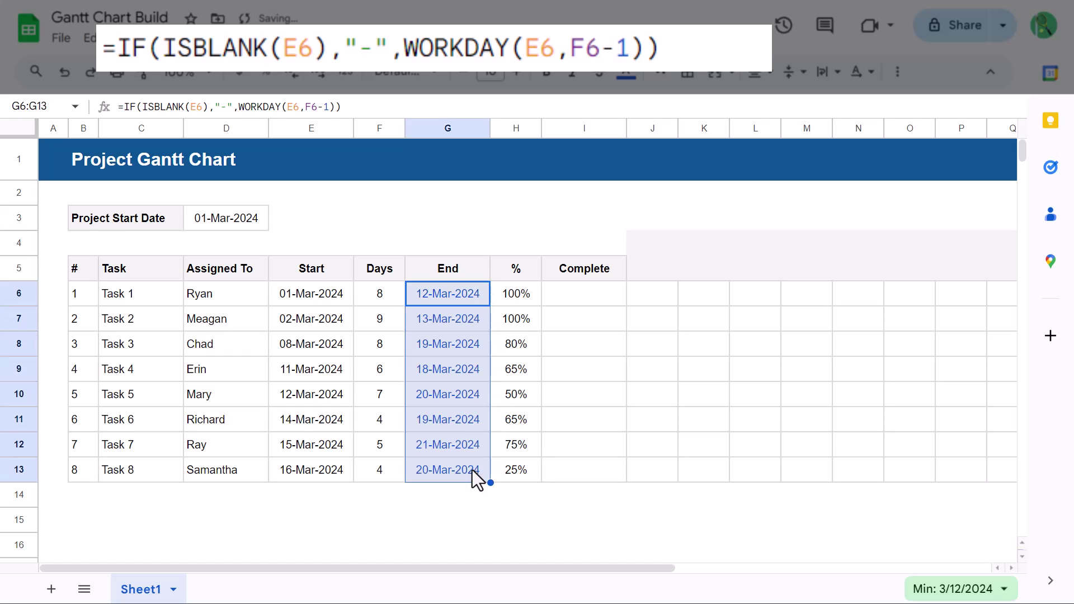
{"action": "left_click", "coordinate": [476, 478]}
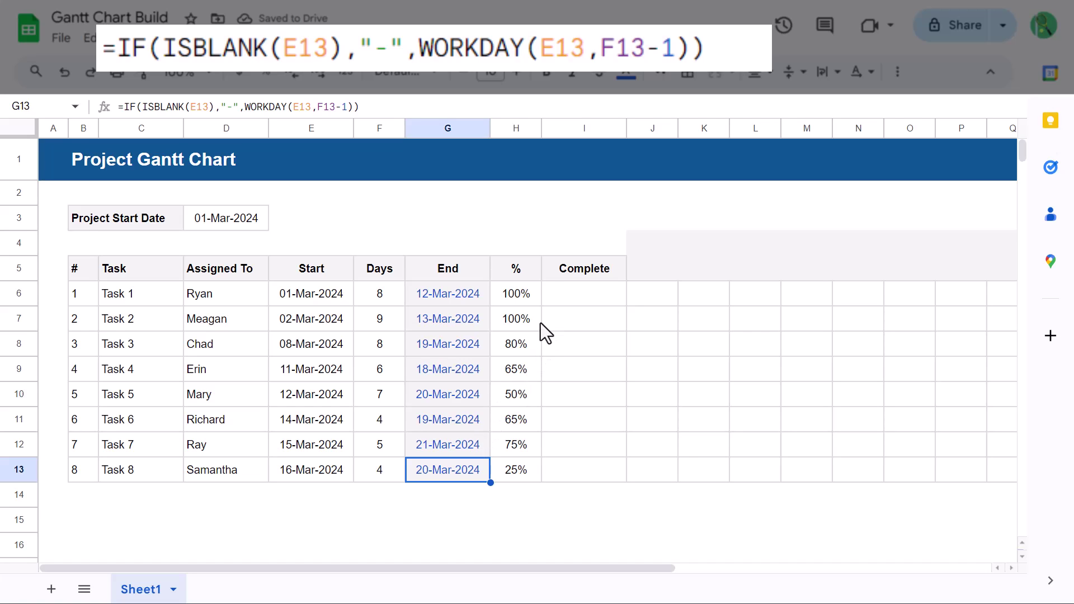
Enter the progress bar formula =IFERROR(SPARKLINE(H6,{"charttype","bar";"max",1}),"") in the Complete cell I6 for Task 1
{"action": "left_click", "coordinate": [576, 297]}
{"action": "left_click", "coordinate": [620, 108]}
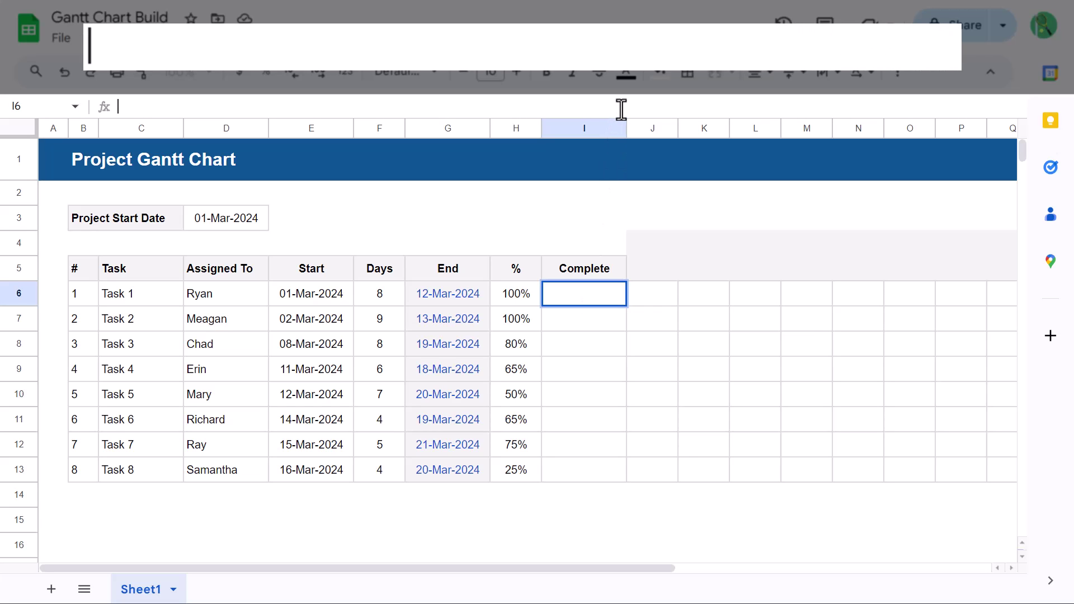
{"action": "type", "text": "="}
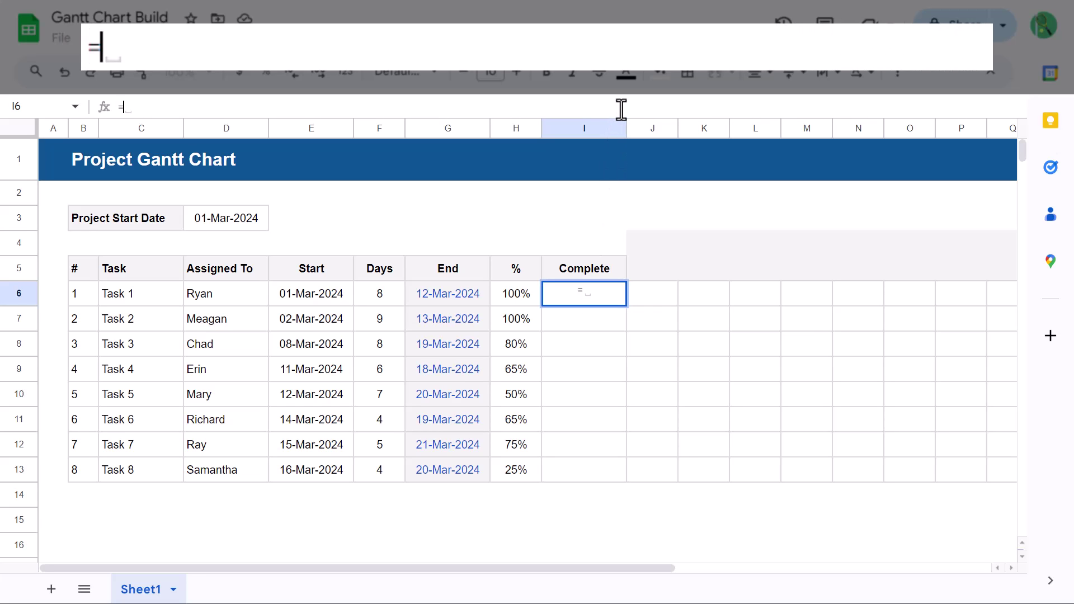
{"action": "type", "text": "ifer"}
{"action": "key", "text": "Tab"}
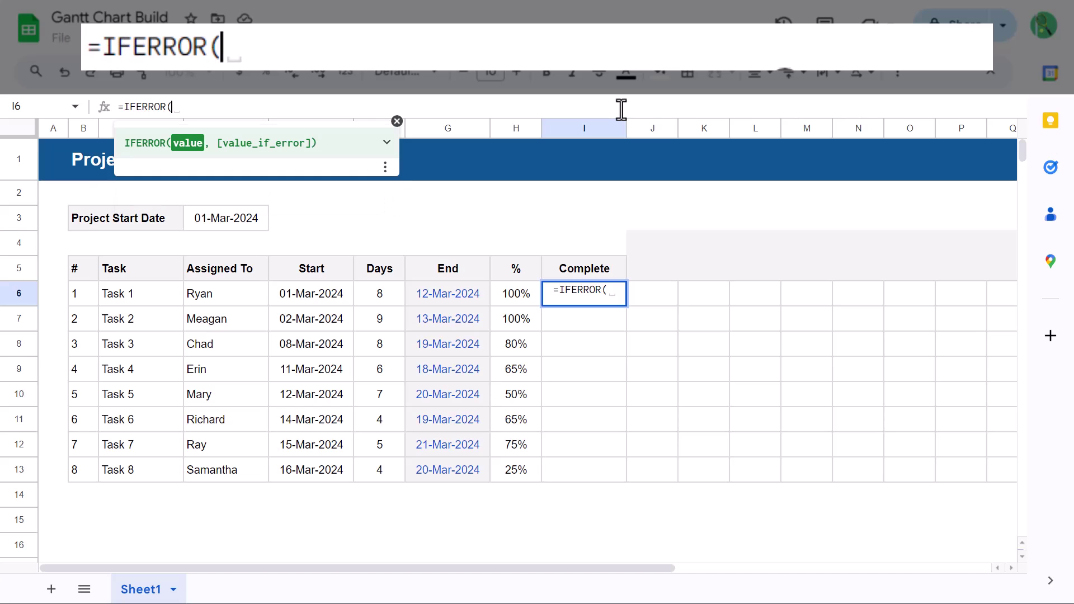
{"action": "type", "text": "spark"}
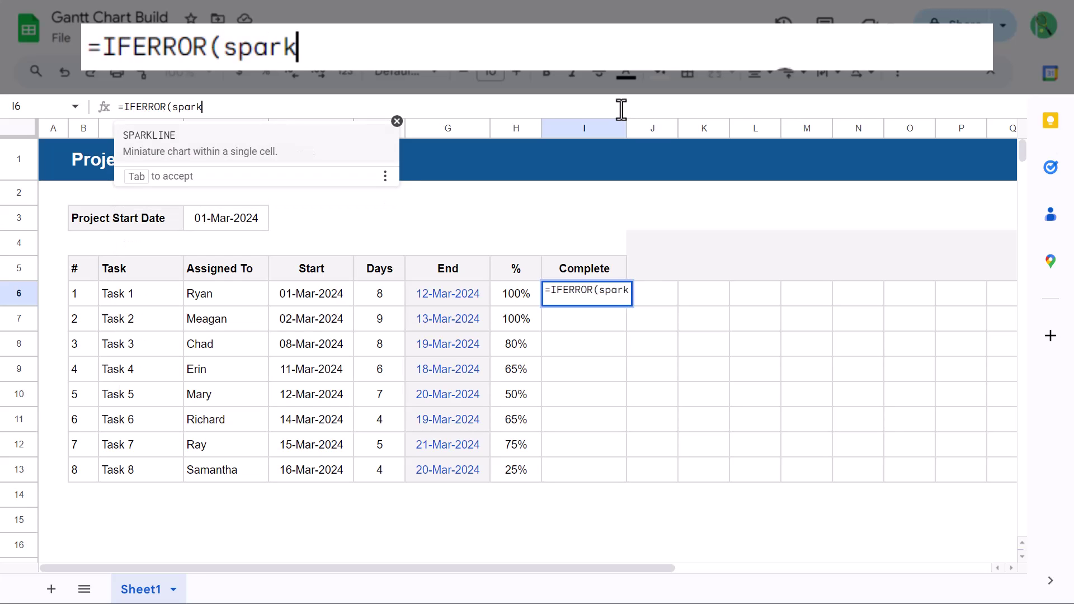
{"action": "key", "text": "Tab"}
{"action": "type", "text": "H6,"}
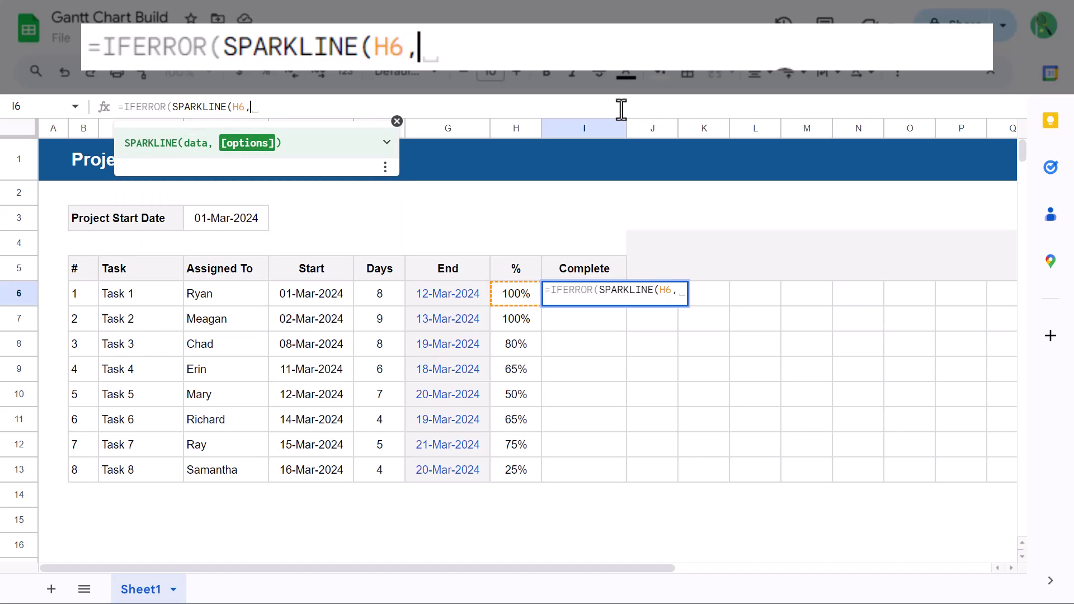
{"action": "type", "text": "{"}
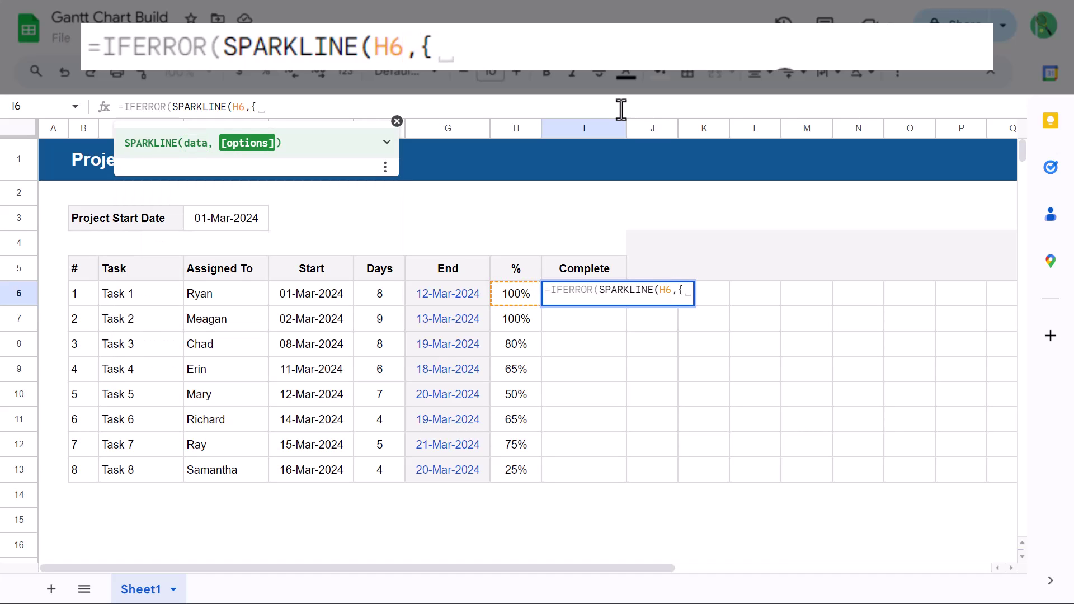
{"action": "type", "text": "\"chart"}
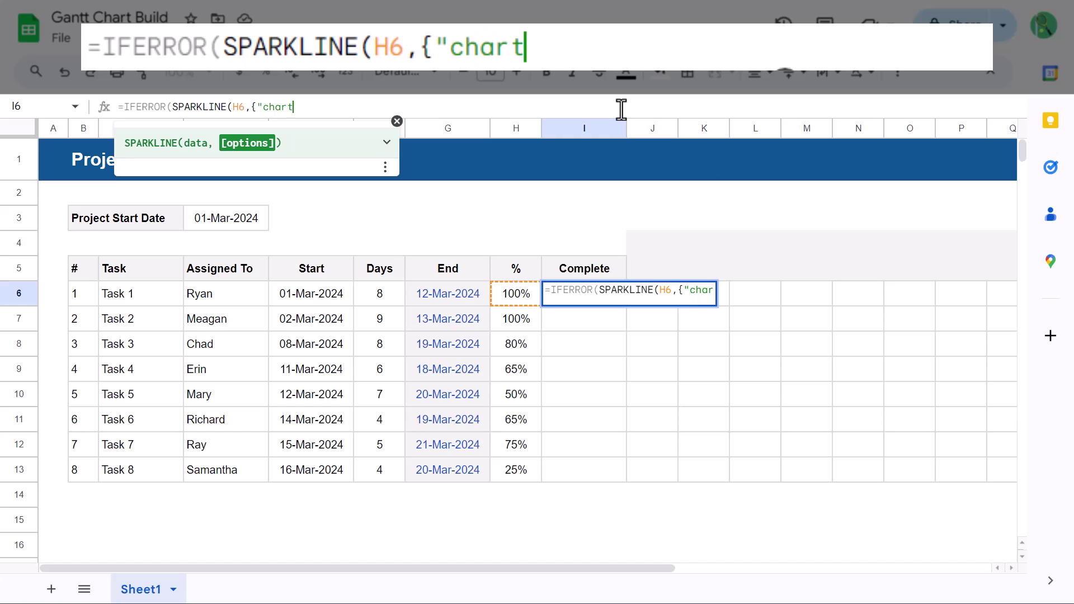
{"action": "type", "text": "type\""}
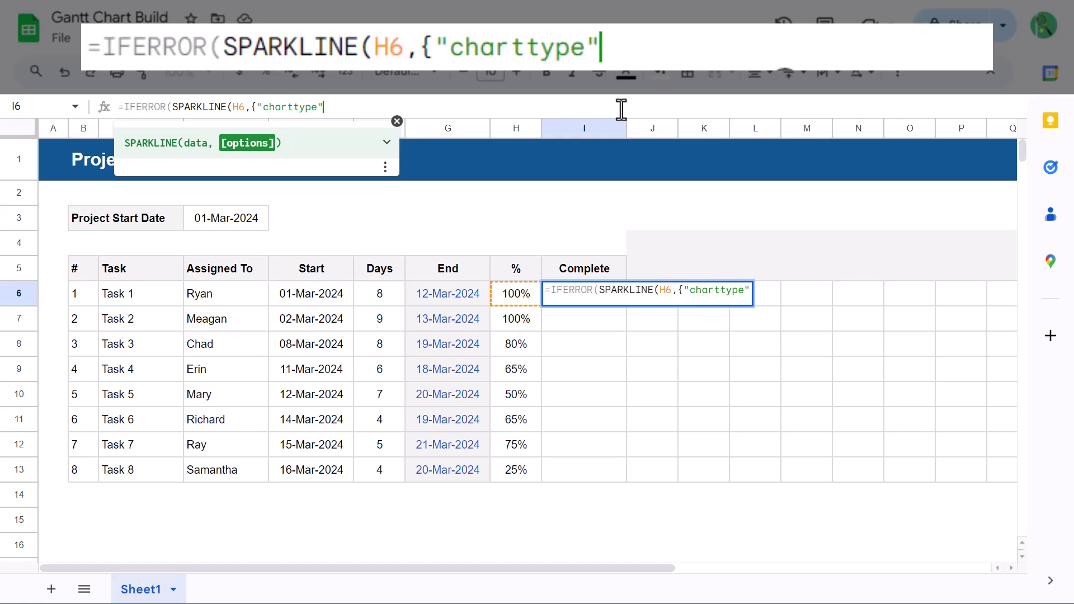
{"action": "type", "text": ",\"bar"}
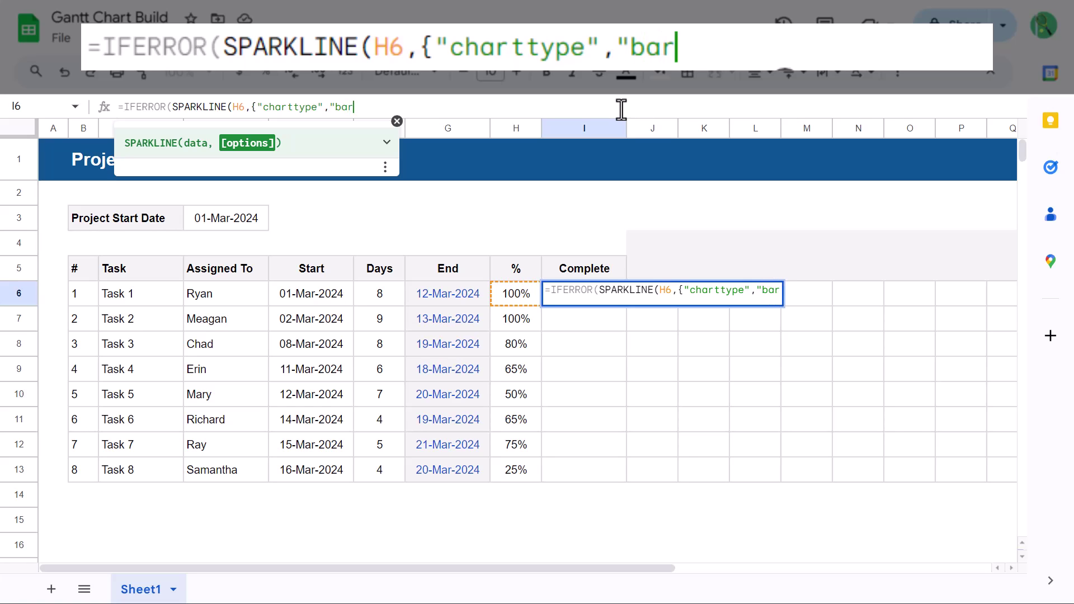
{"action": "type", "text": "\";"}
{"action": "key", "text": "BackSpace"}
{"action": "type", "text": "\"ma"}
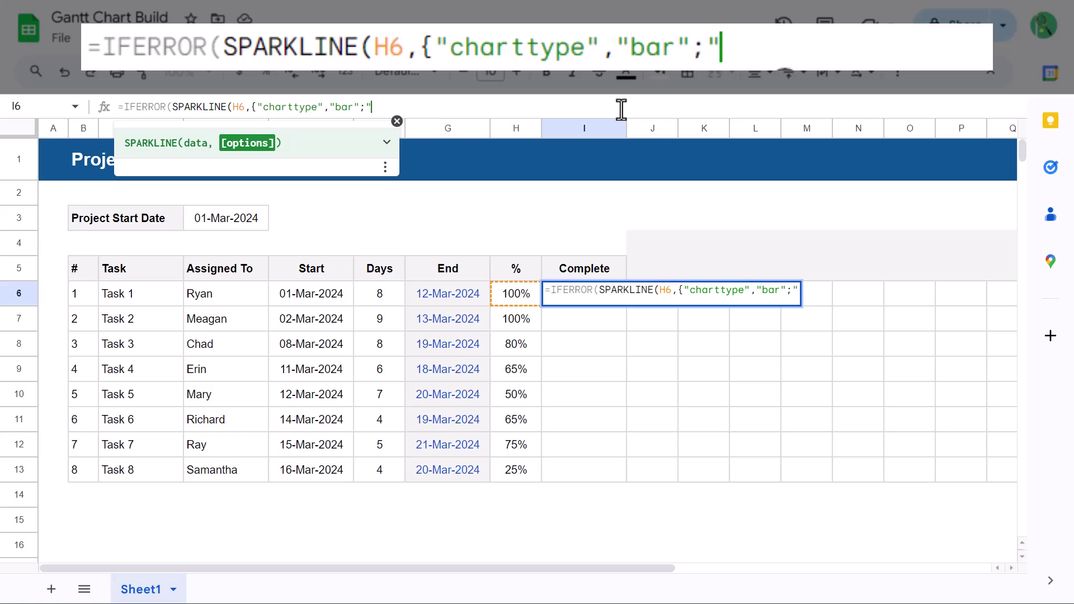
{"action": "type", "text": "x"}
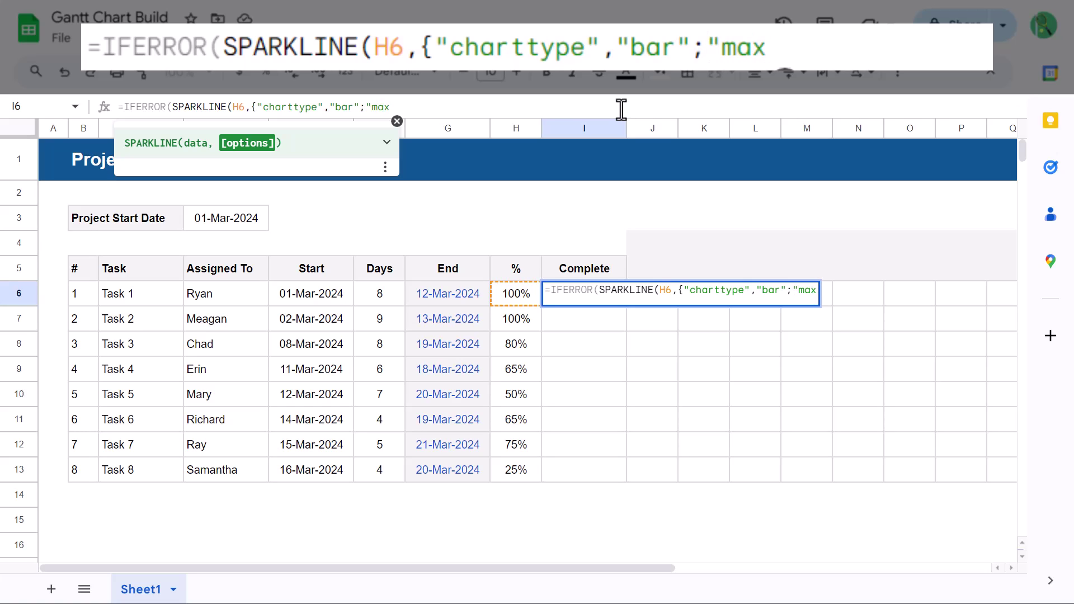
{"action": "type", "text": "\",1"}
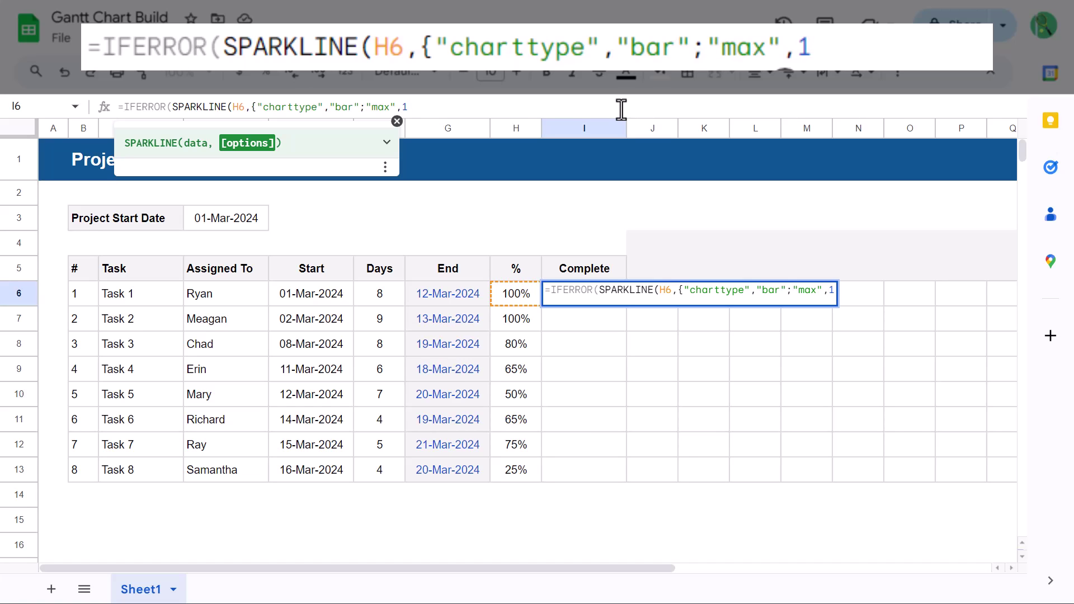
{"action": "type", "text": "}"}
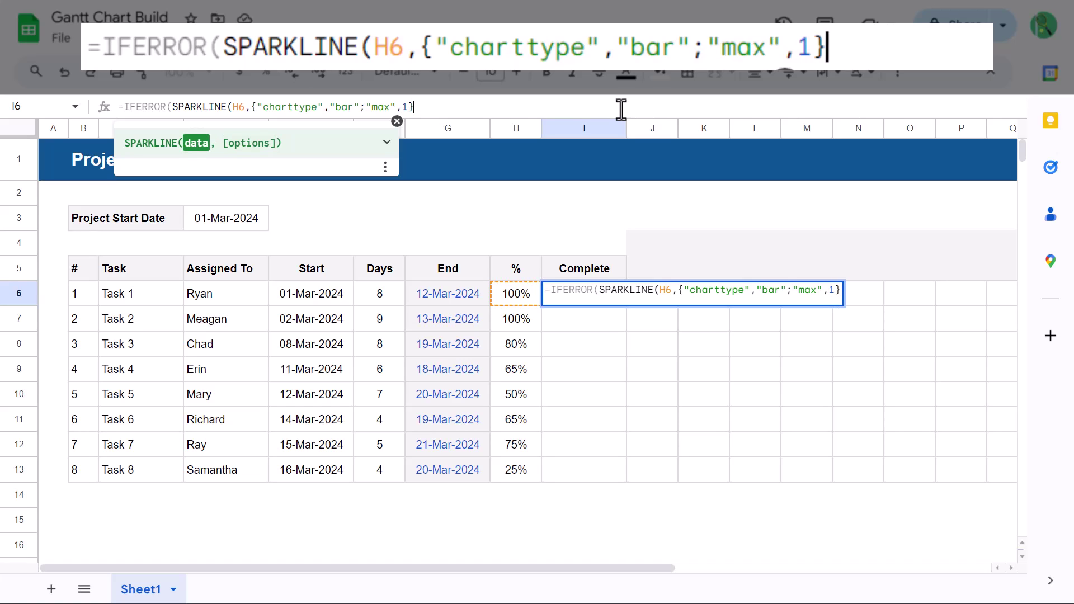
{"action": "type", "text": ")"}
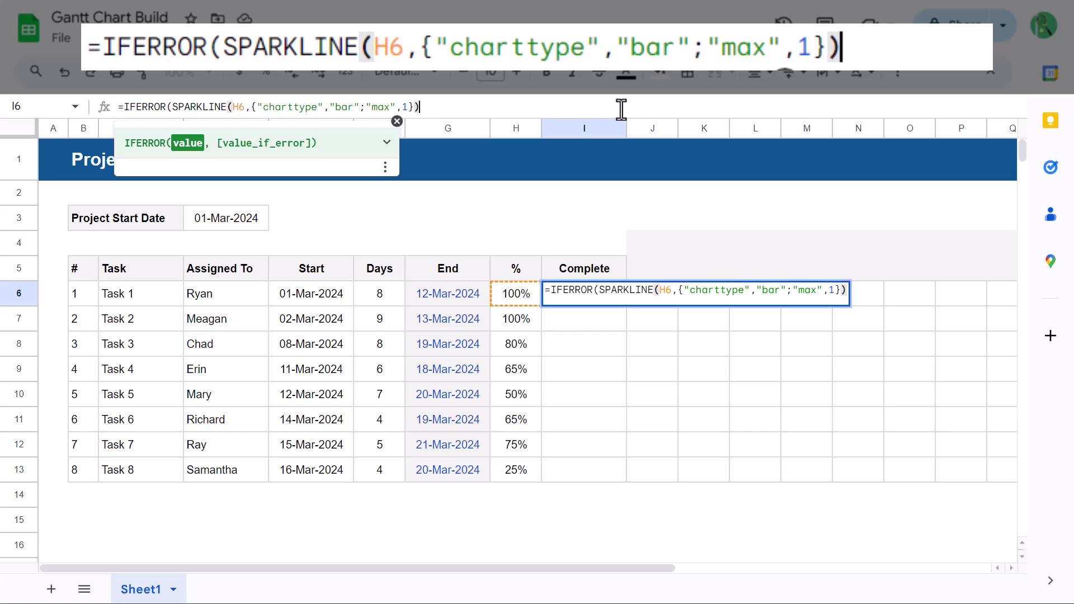
{"action": "type", "text": ","}
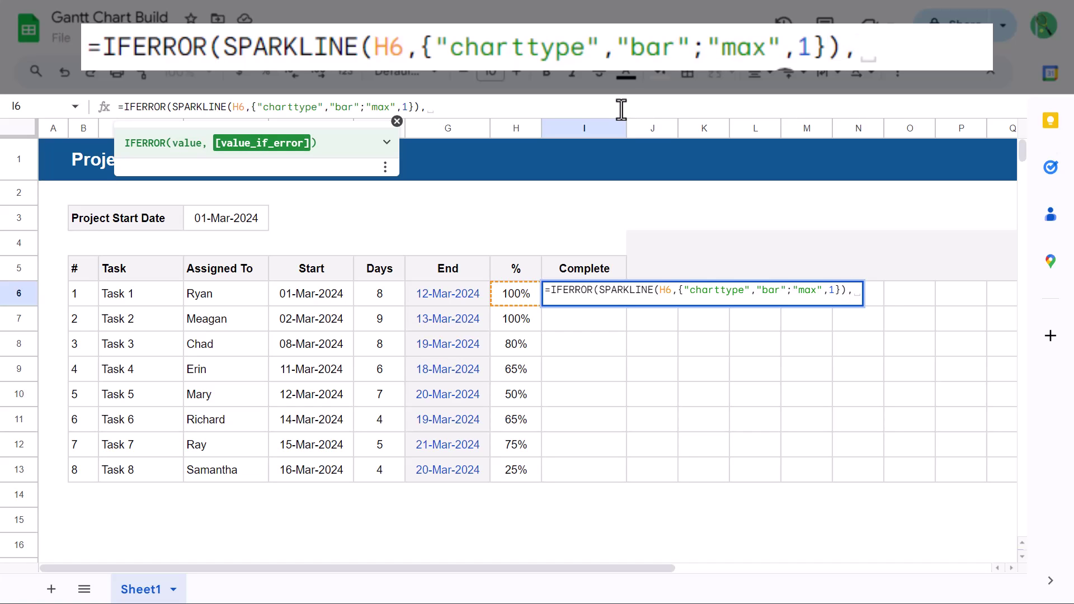
{"action": "type", "text": "\"\")"}
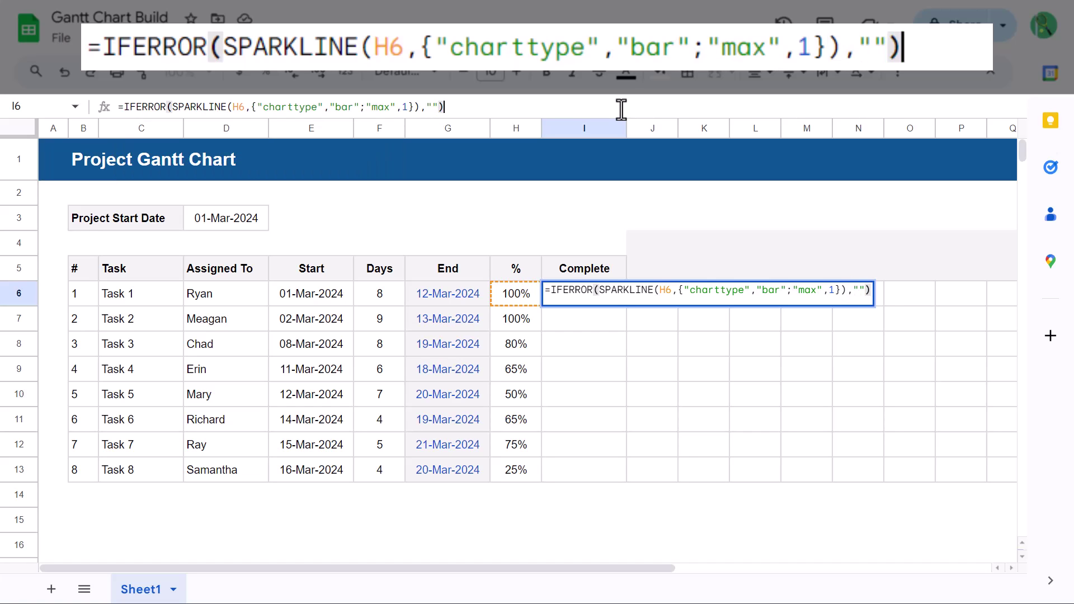
{"action": "key", "text": "Return"}
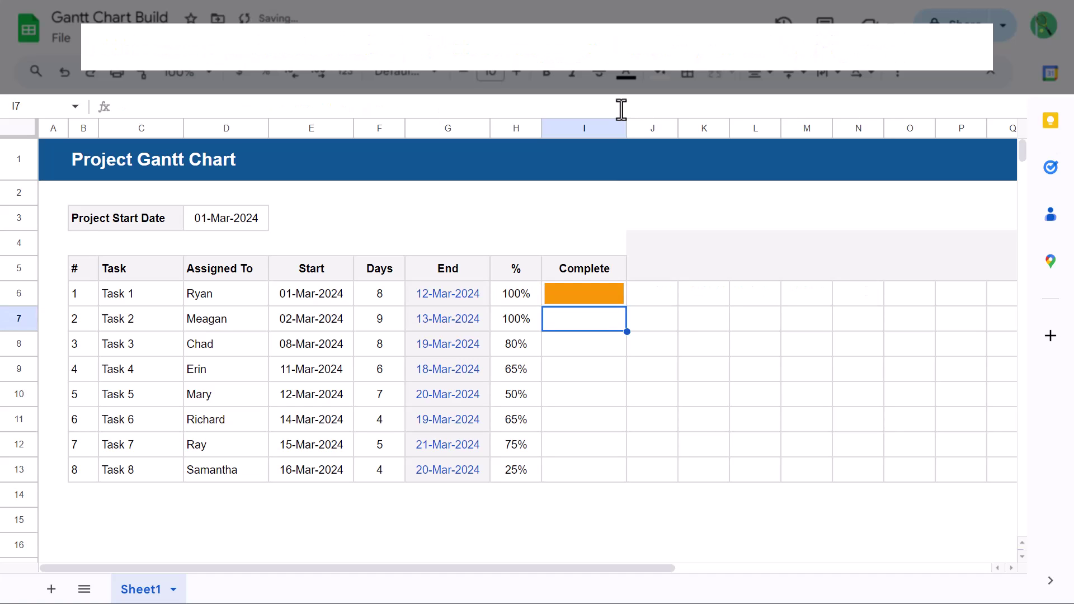
Fill the progress bar formula from I6 down through I13 and check the copied formula in I13
{"action": "left_click", "coordinate": [607, 291]}
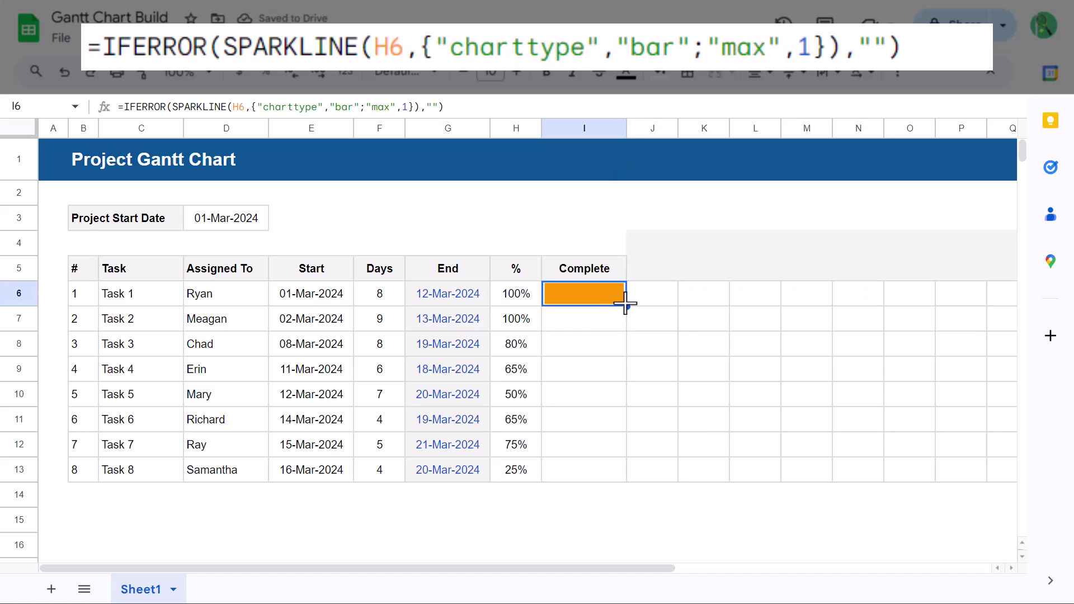
{"action": "left_click_drag", "start_coordinate": [626, 306], "coordinate": [626, 472]}
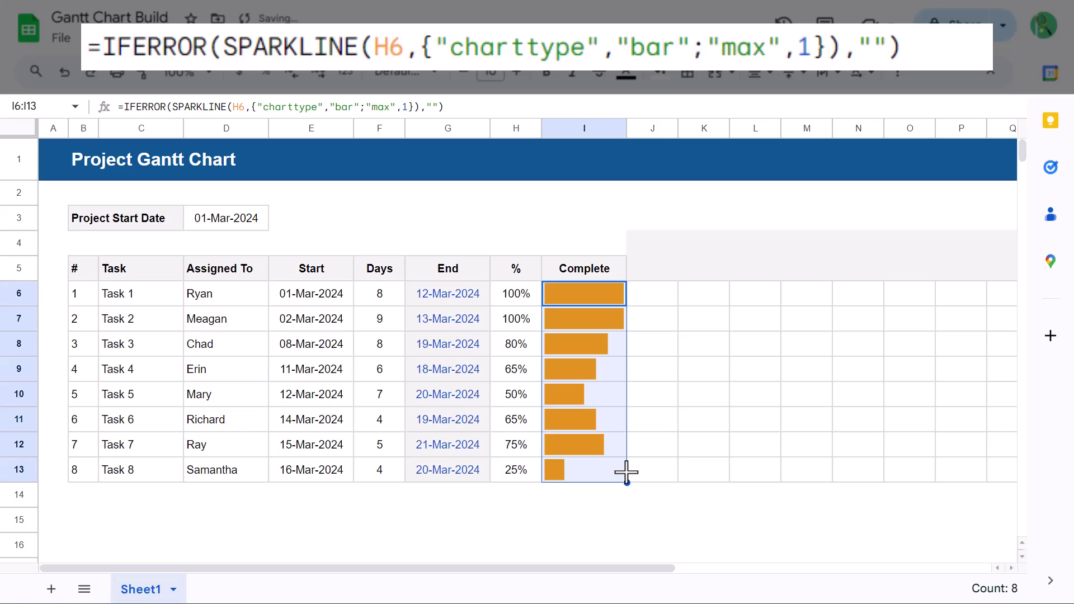
{"action": "left_click", "coordinate": [610, 475]}
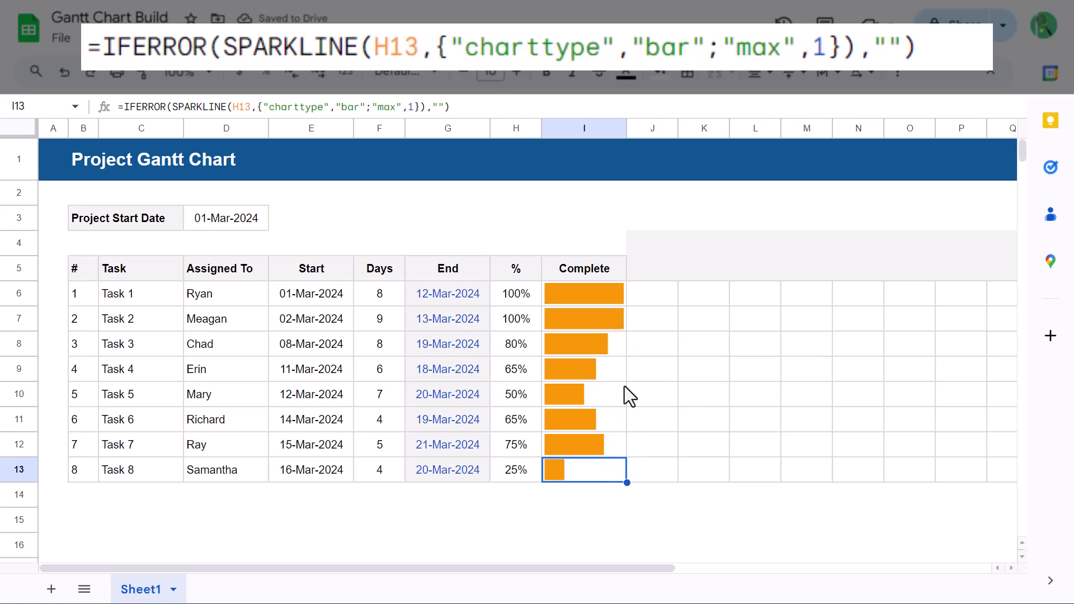
Enter the first timeline date formula =IF(WEEKDAY(D3,2)>5,D3+8-WEEKDAY(D3,2),D3) in J4
{"action": "left_click", "coordinate": [656, 246]}
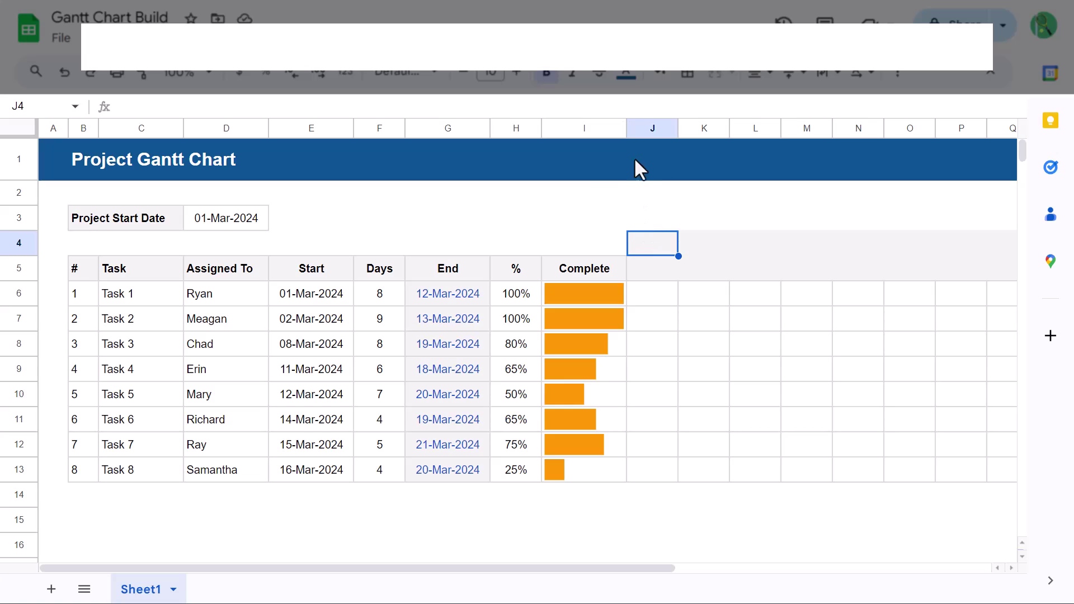
{"action": "key", "text": "Return"}
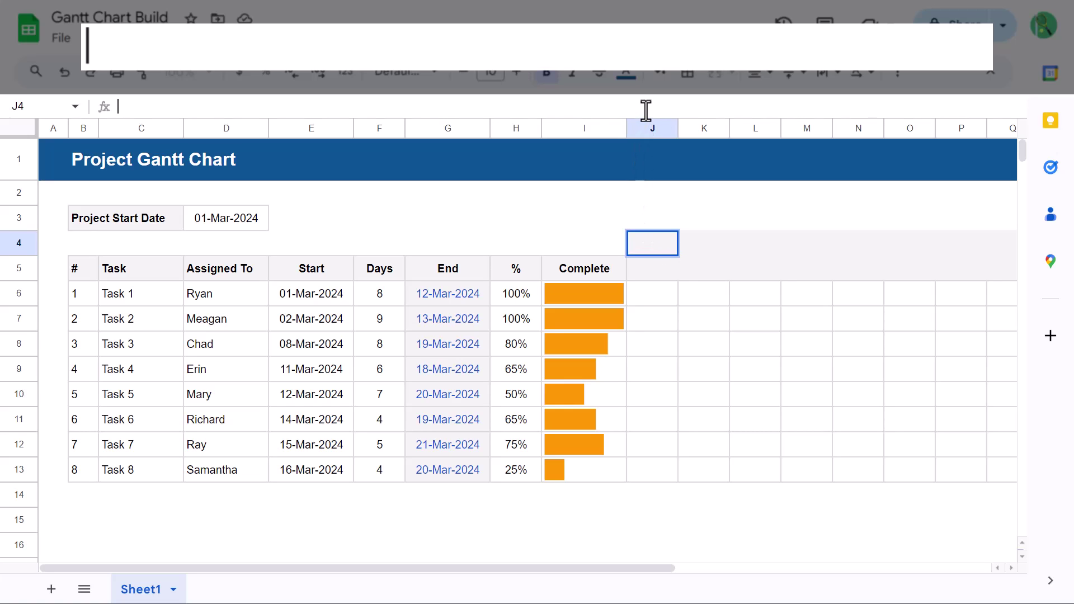
{"action": "type", "text": "="}
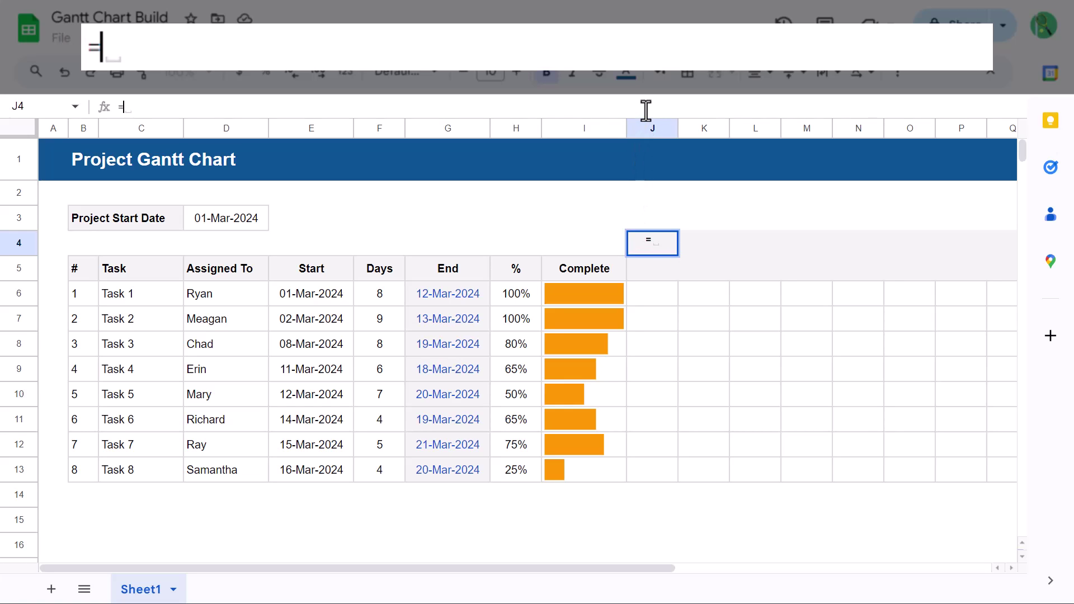
{"action": "type", "text": "if"}
{"action": "key", "text": "Tab"}
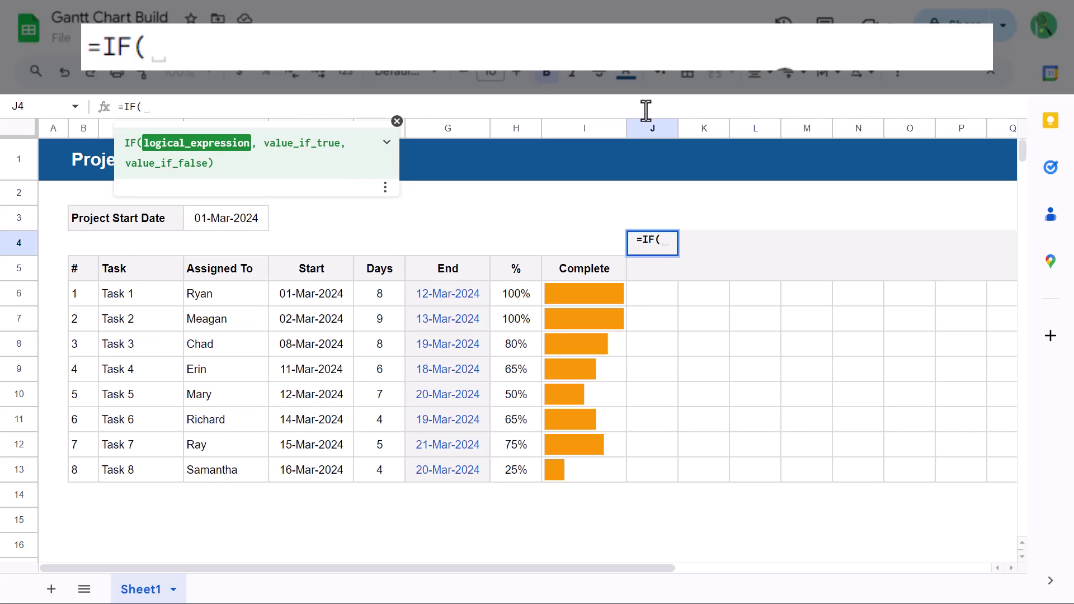
{"action": "type", "text": "weekd"}
{"action": "key", "text": "Tab"}
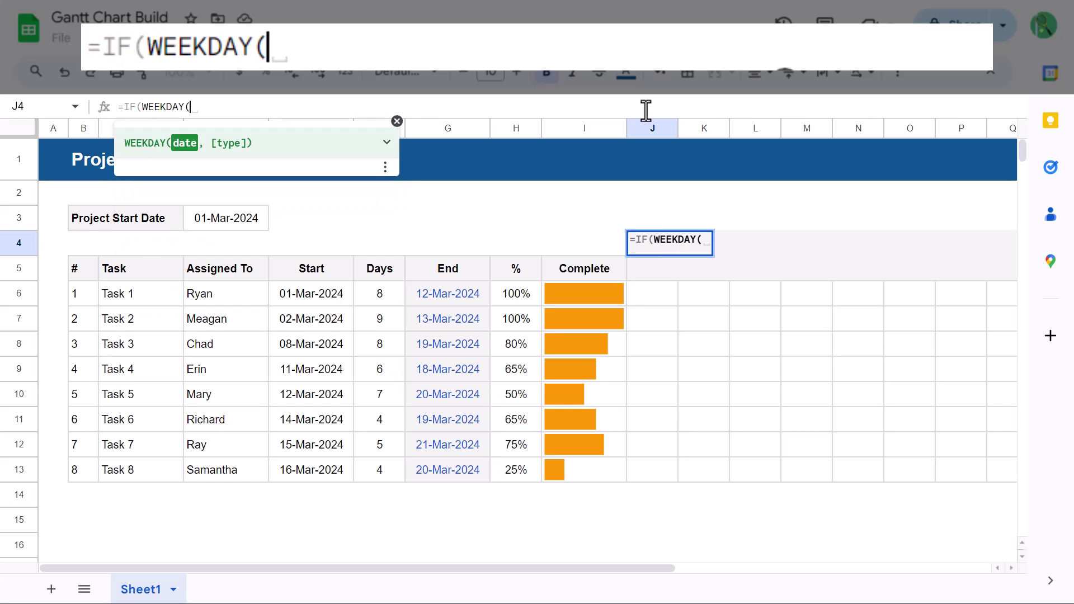
{"action": "type", "text": "D3"}
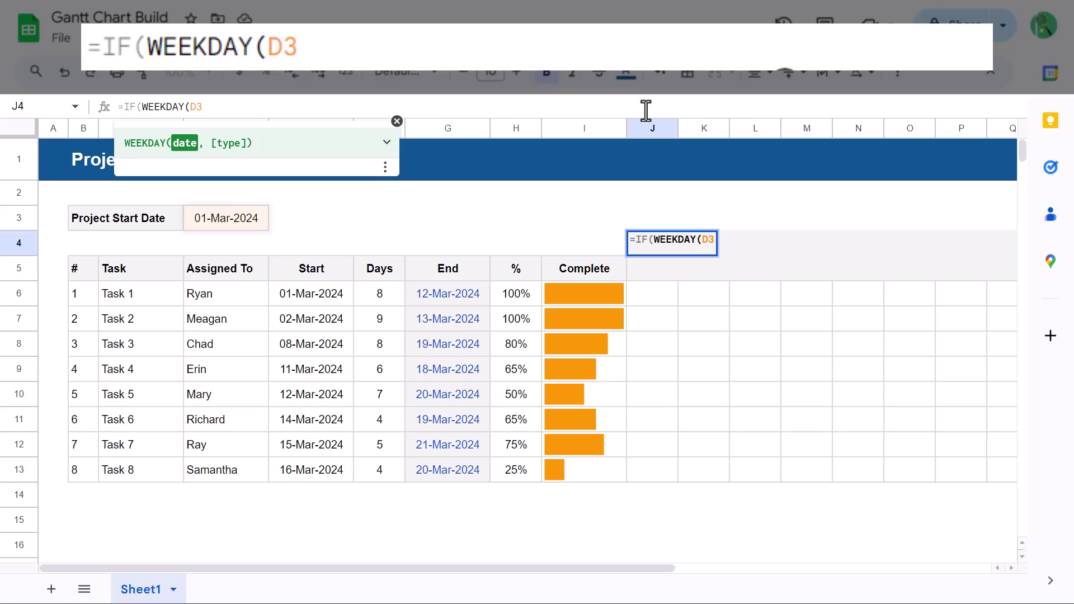
{"action": "type", "text": ",2"}
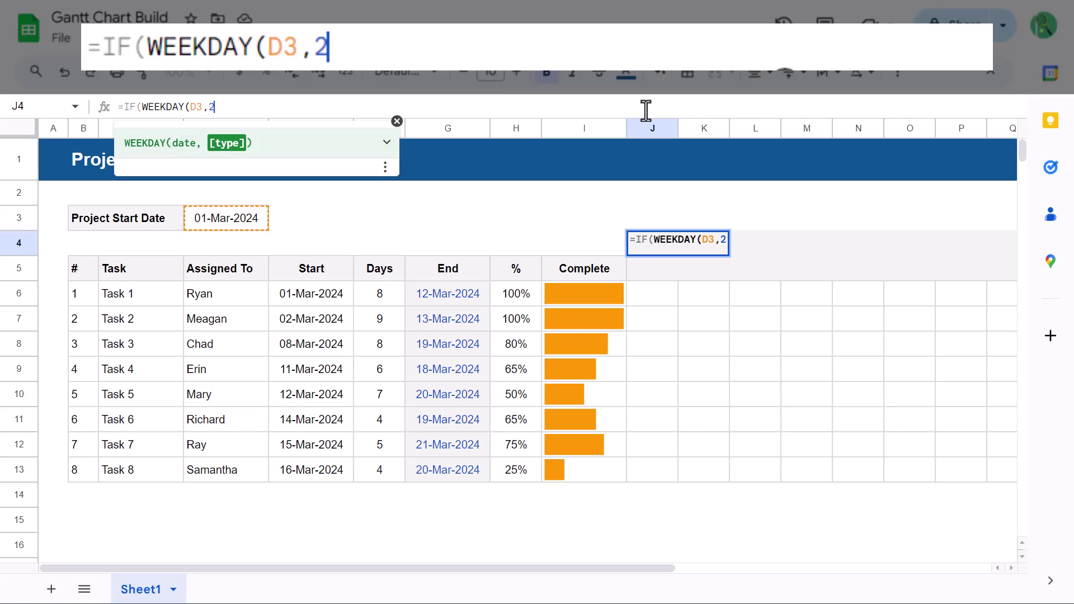
{"action": "type", "text": ")"}
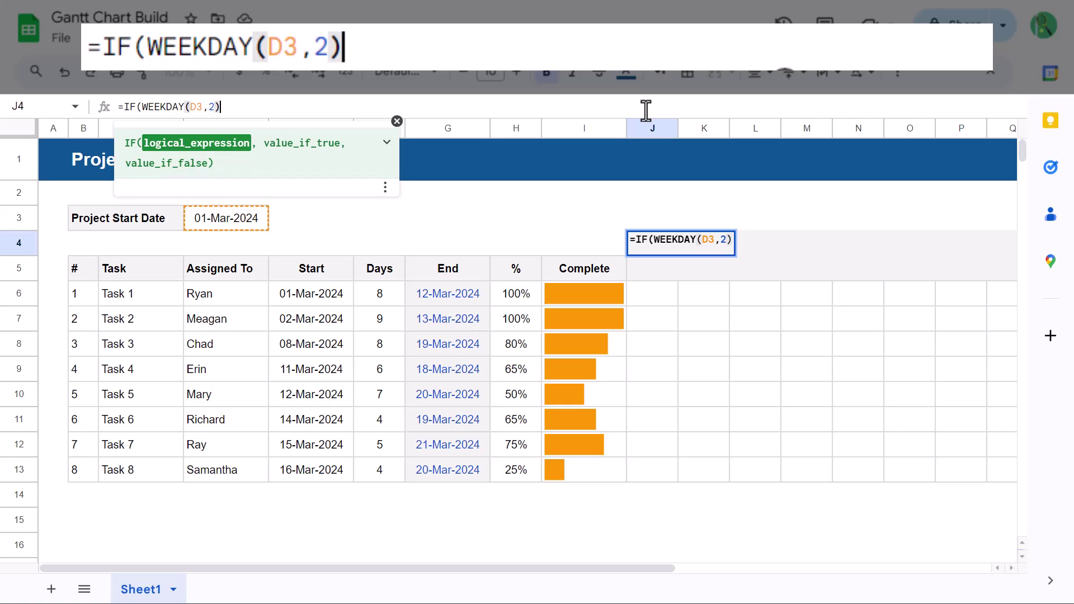
{"action": "type", "text": ">5"}
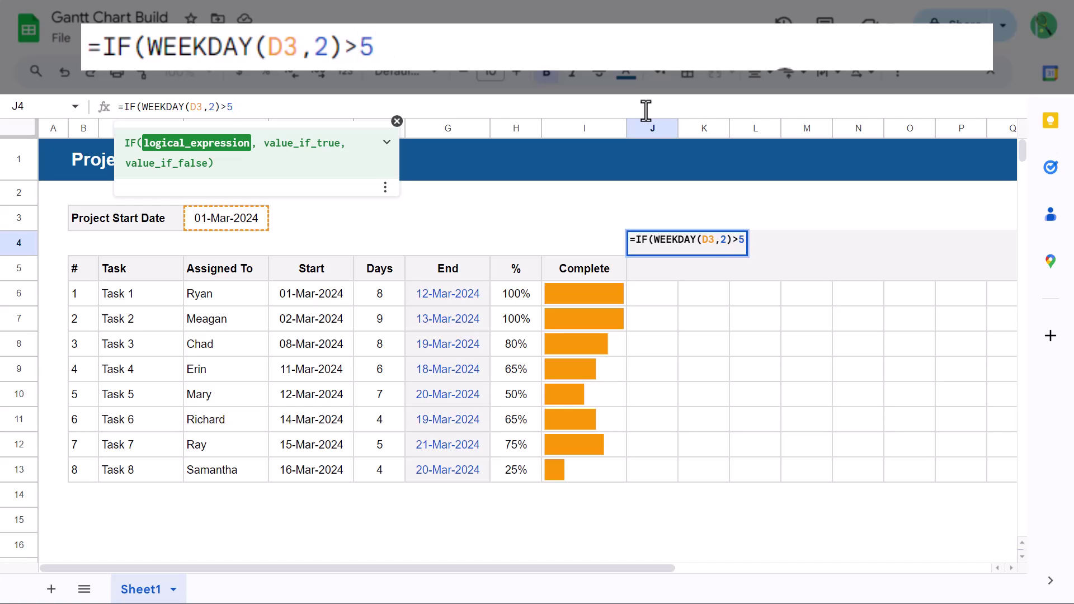
{"action": "type", "text": ",D3+"}
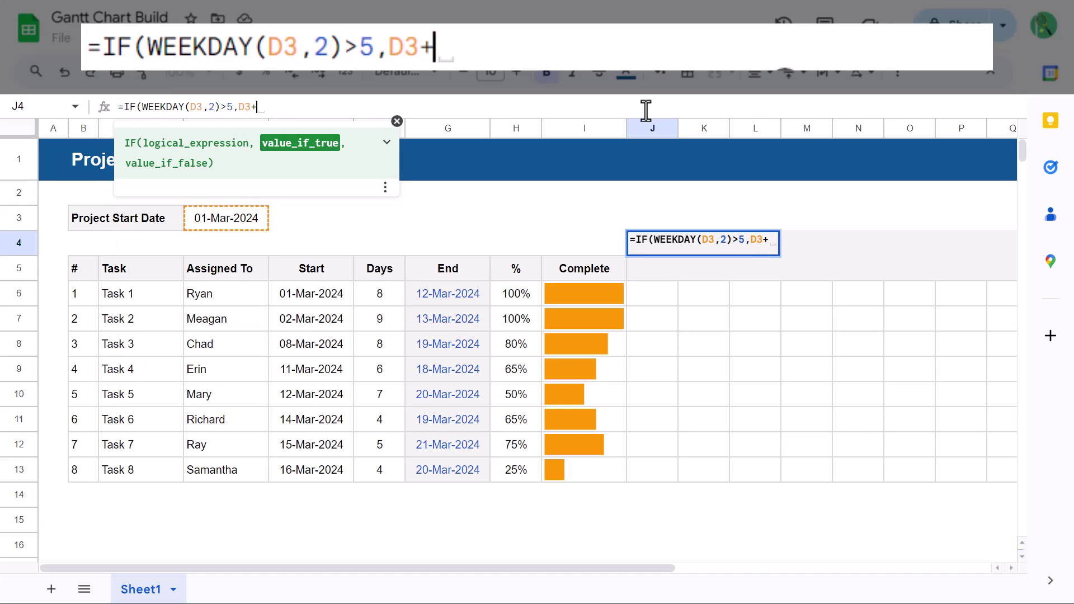
{"action": "type", "text": "8-"}
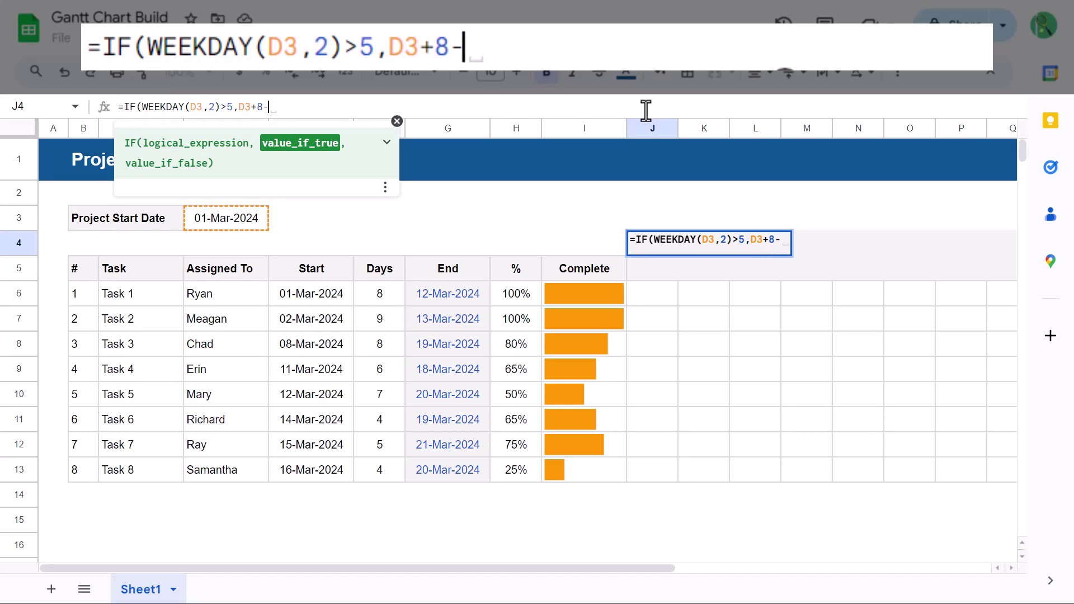
{"action": "type", "text": "weekd"}
{"action": "key", "text": "Tab"}
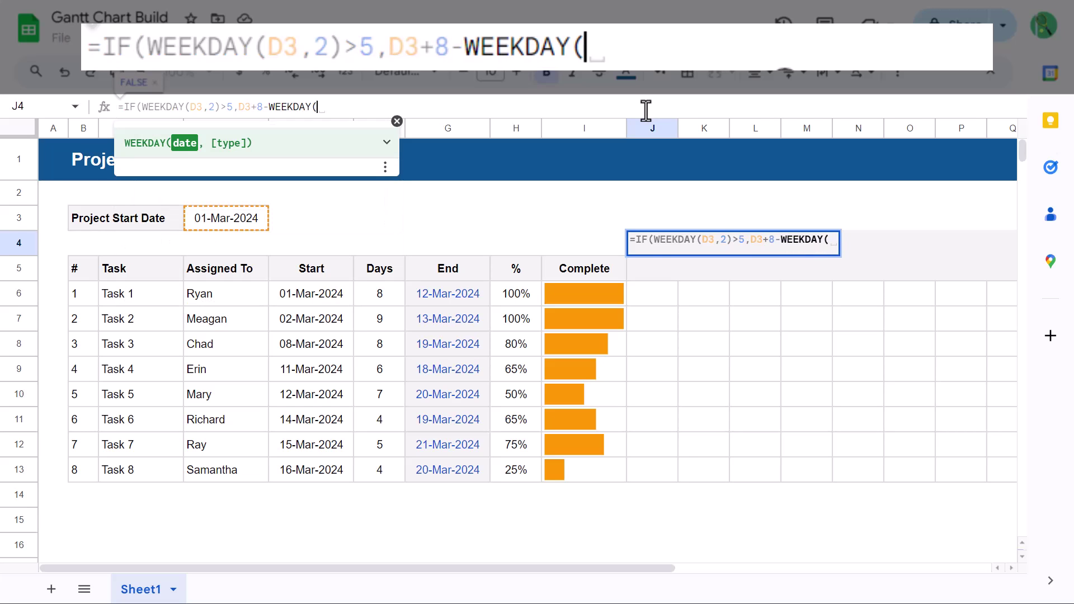
{"action": "type", "text": "D3,"}
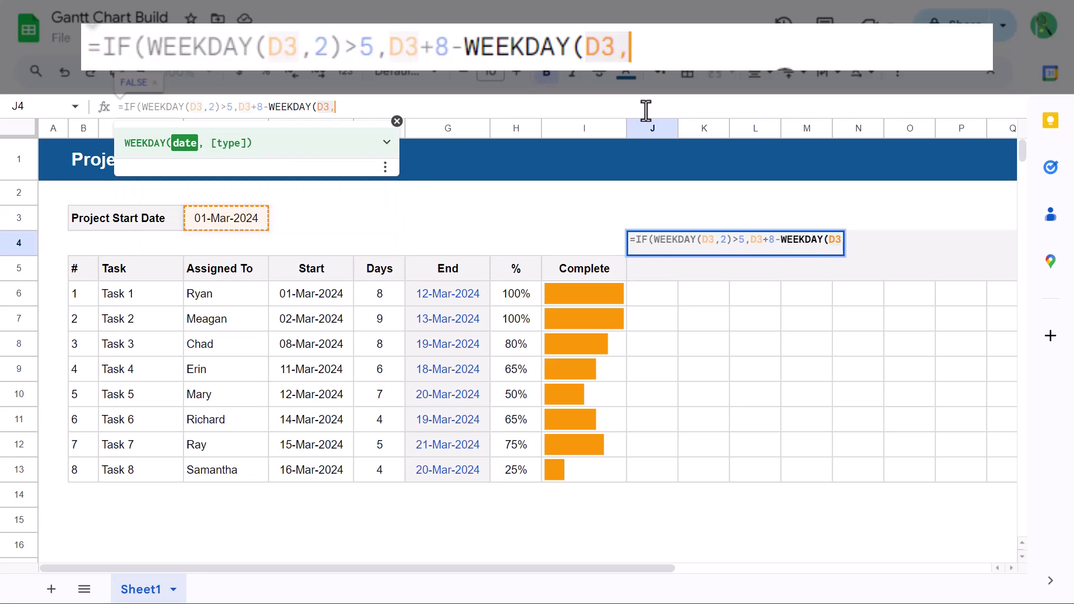
{"action": "type", "text": "2"}
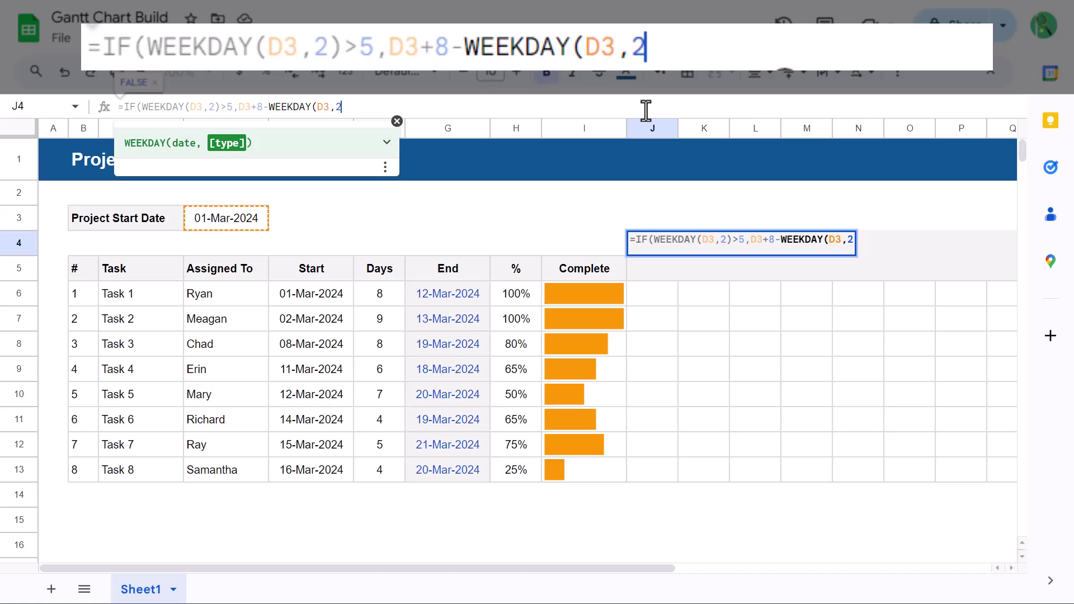
{"action": "type", "text": ")"}
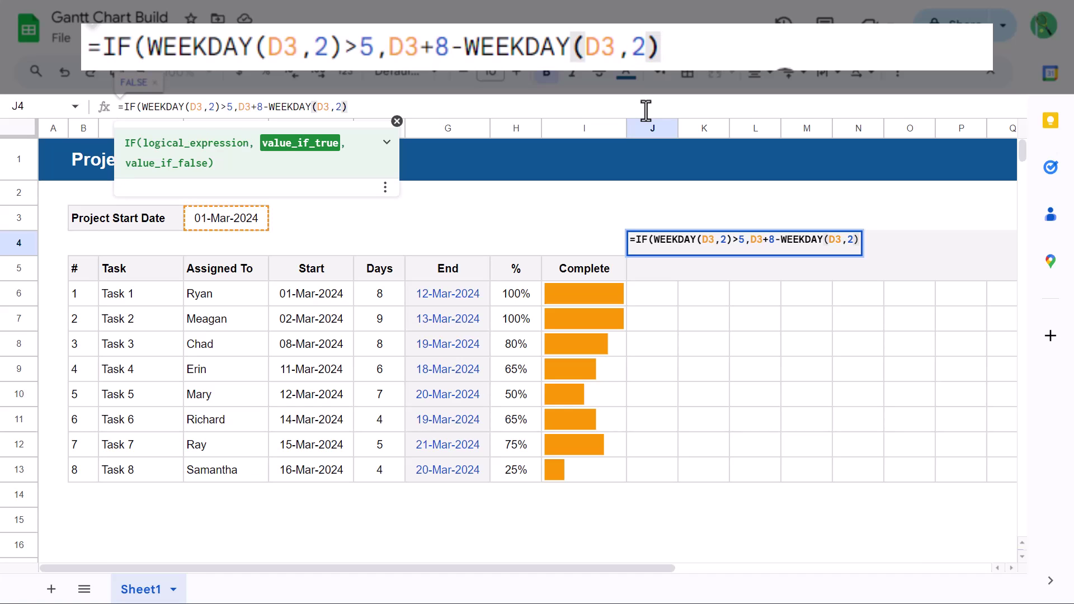
{"action": "type", "text": ","}
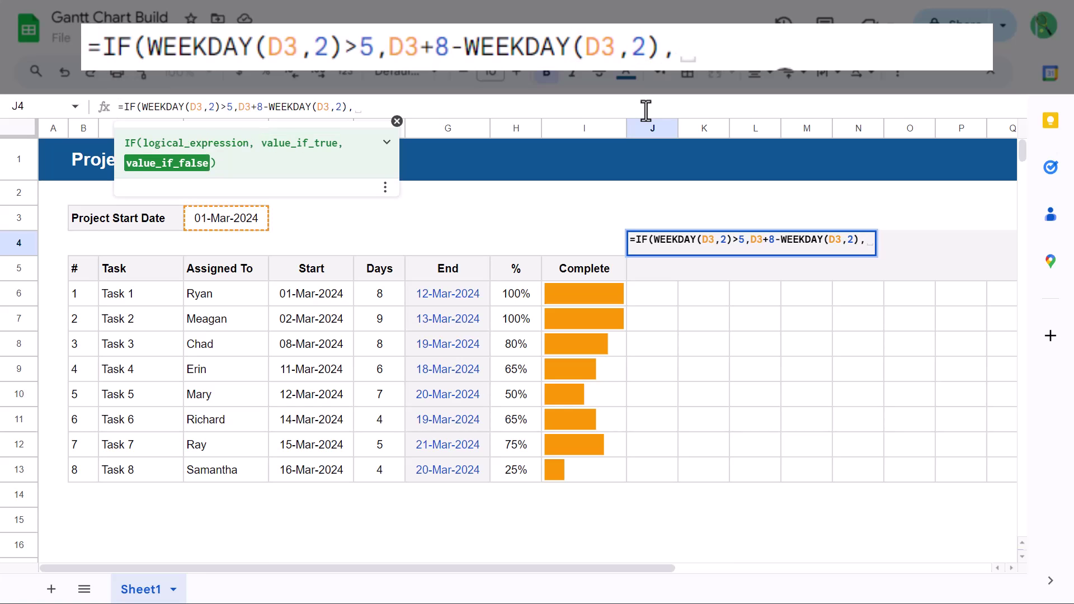
{"action": "type", "text": "D3)"}
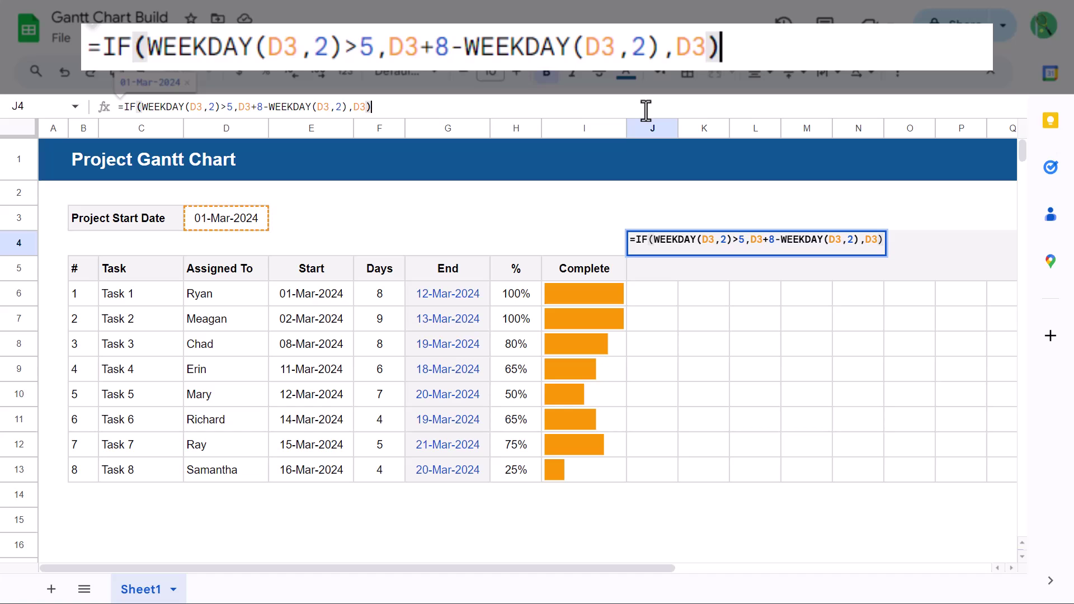
{"action": "key", "text": "Return"}
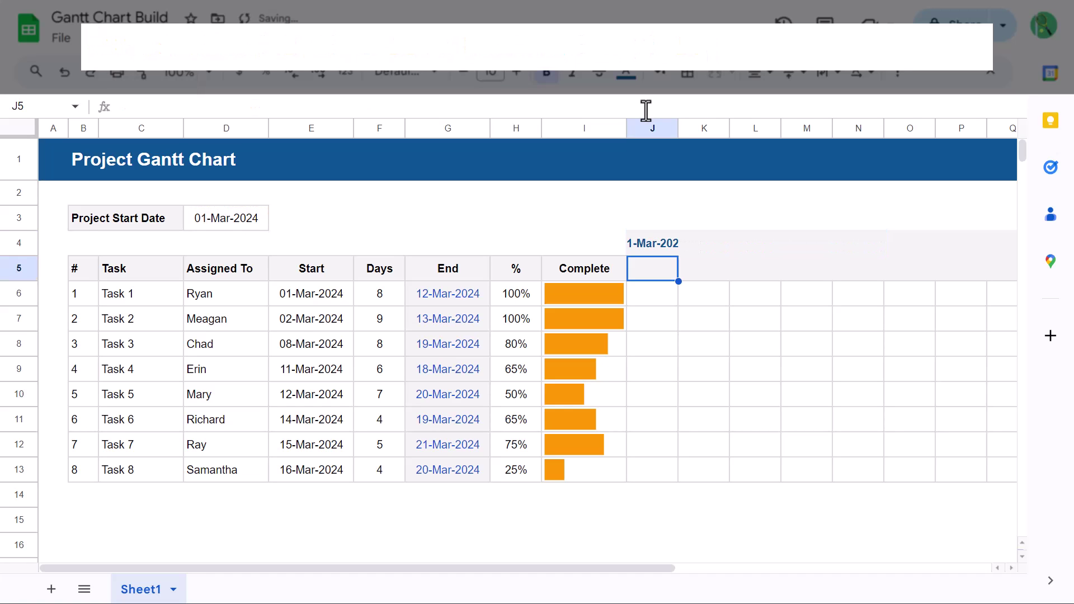
Open the custom date and time format settings for the timeline dates J4:Y4 and clear the existing day, month and year parts
{"action": "left_click", "coordinate": [663, 242]}
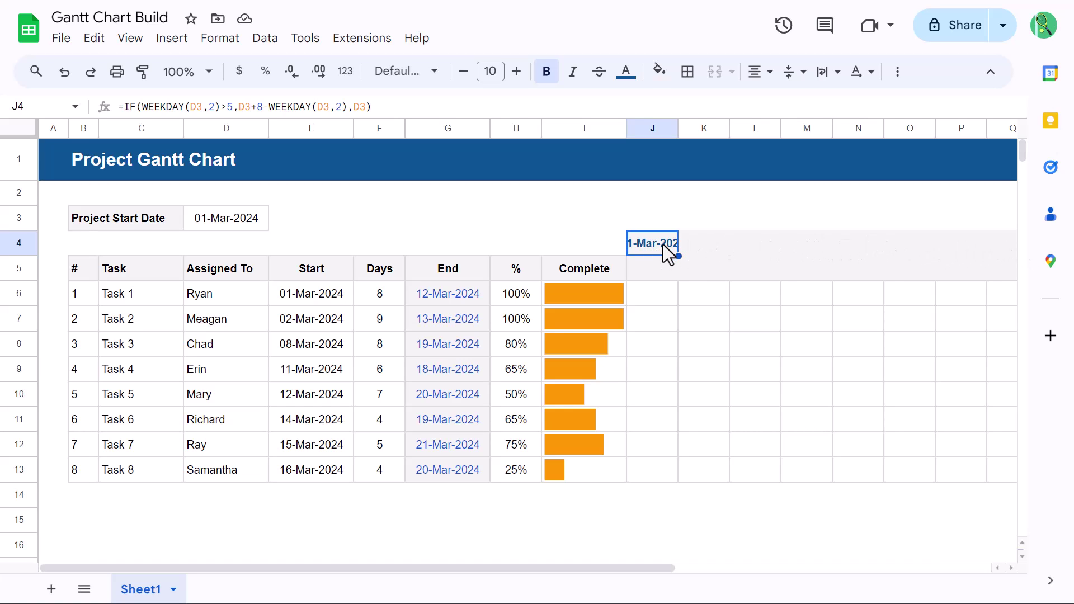
{"action": "left_click_drag", "start_coordinate": [646, 239], "coordinate": [942, 243]}
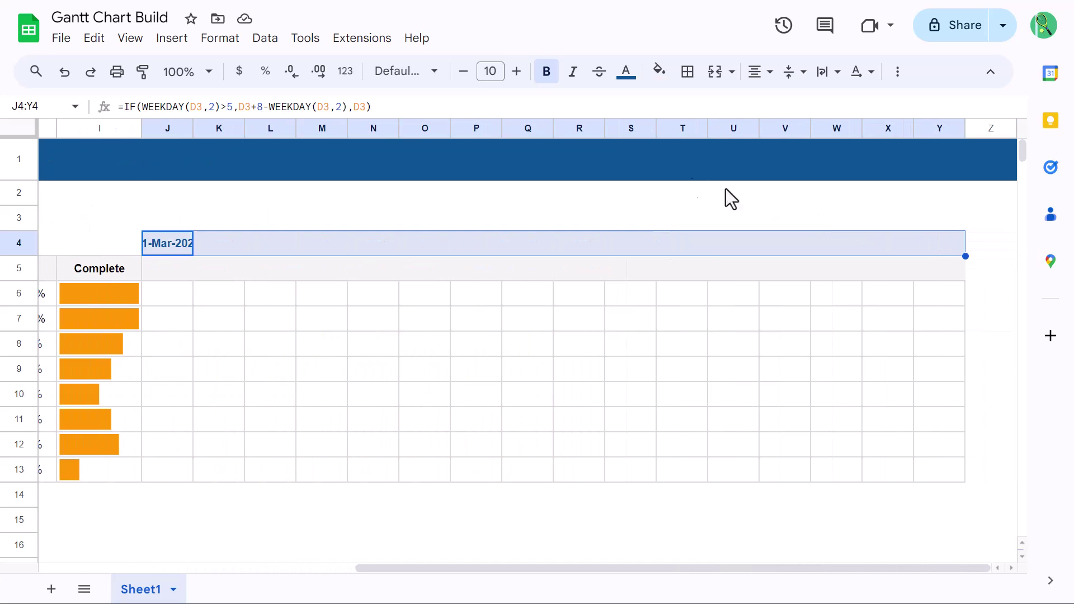
{"action": "left_click", "coordinate": [345, 71]}
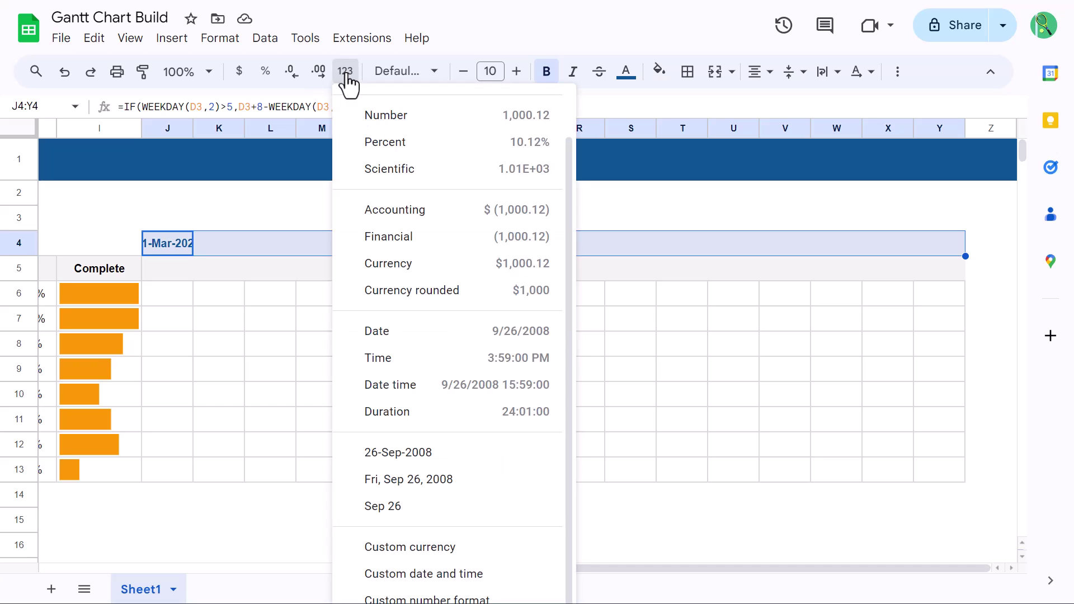
{"action": "left_click", "coordinate": [448, 575]}
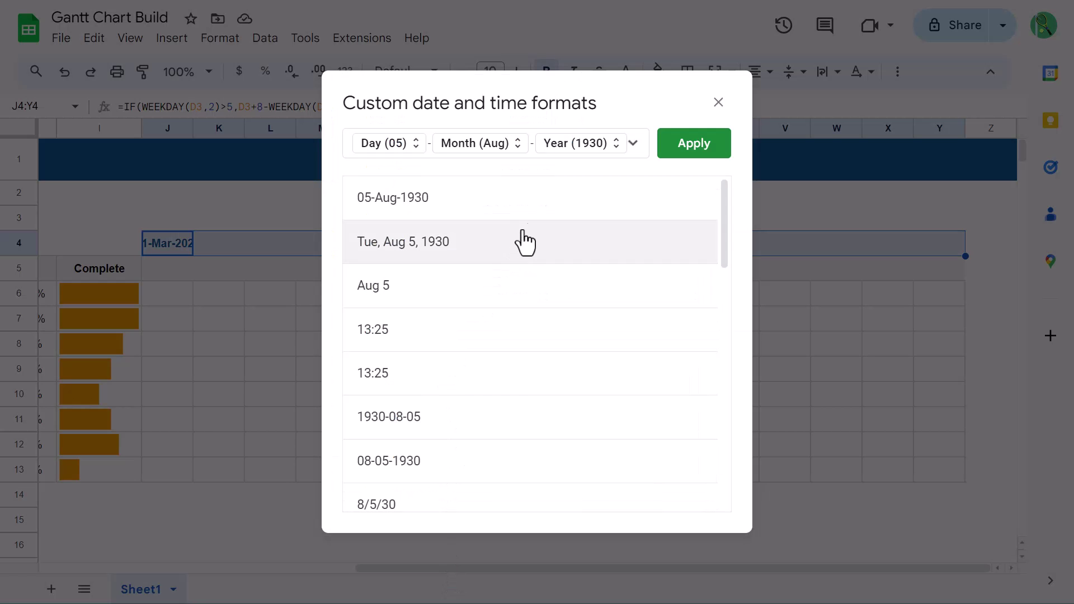
{"action": "left_click", "coordinate": [610, 150]}
{"action": "left_click", "coordinate": [587, 180]}
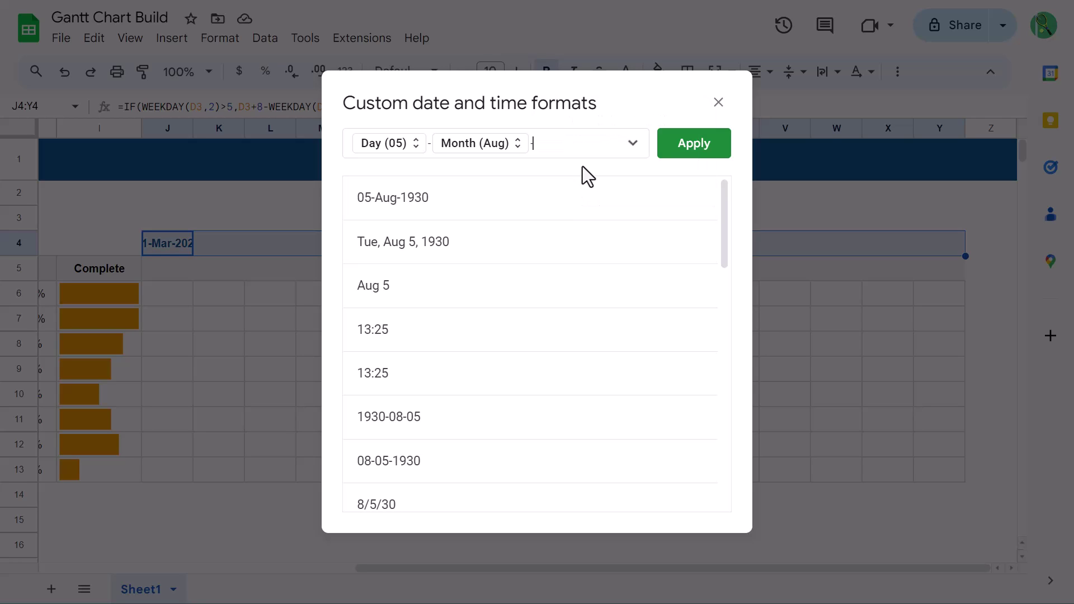
{"action": "key", "text": "BackSpace"}
{"action": "key", "text": "BackSpace"}
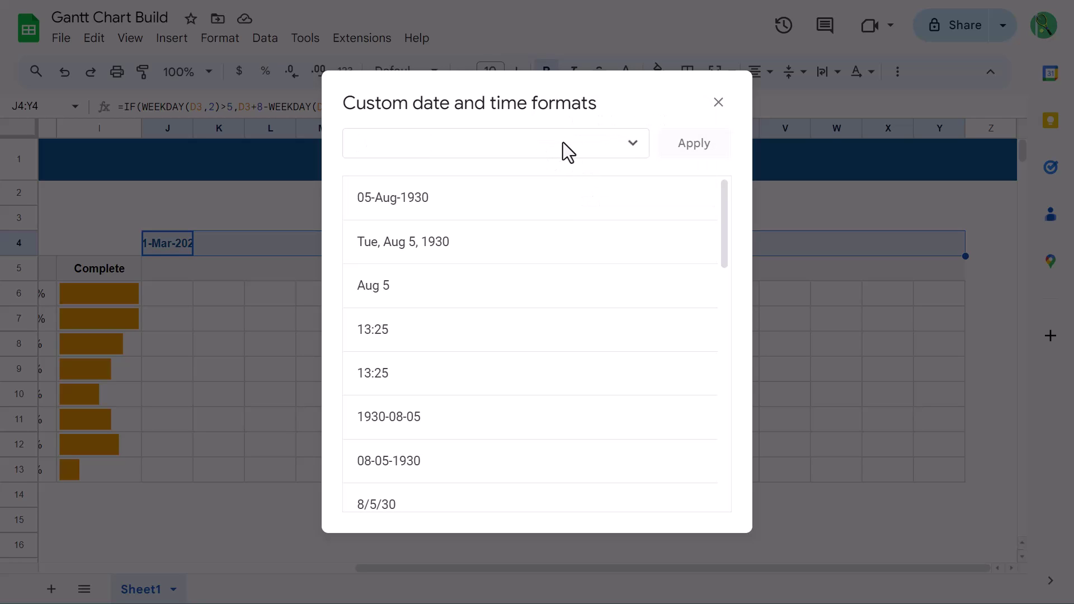
Build a custom date format of abbreviated Month (Aug) followed by Day (5) and apply it to J4:Y4
{"action": "left_click", "coordinate": [632, 143]}
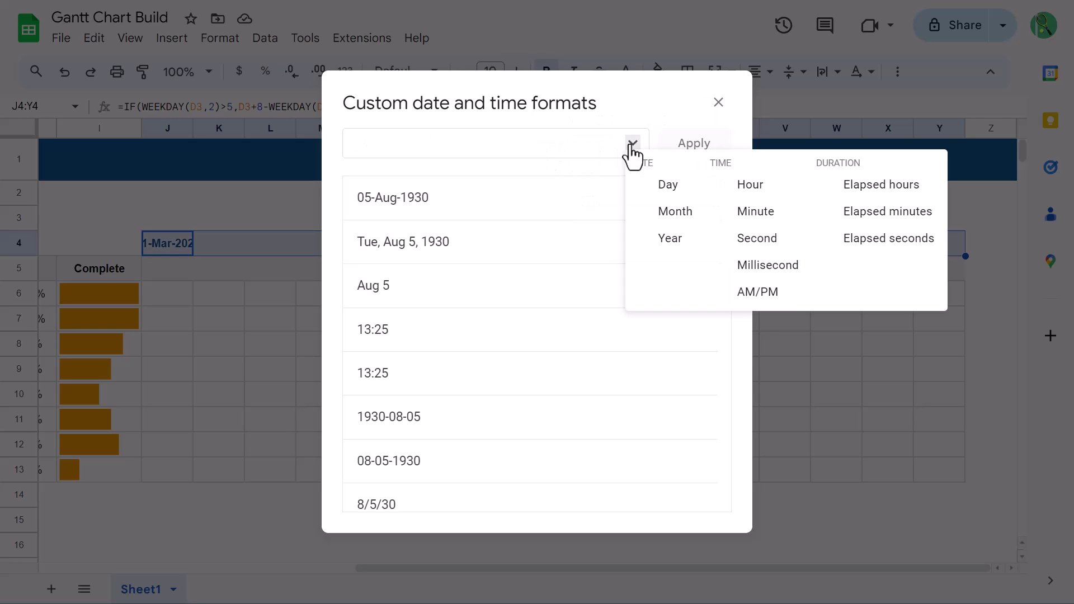
{"action": "left_click", "coordinate": [669, 211]}
{"action": "left_click", "coordinate": [423, 145]}
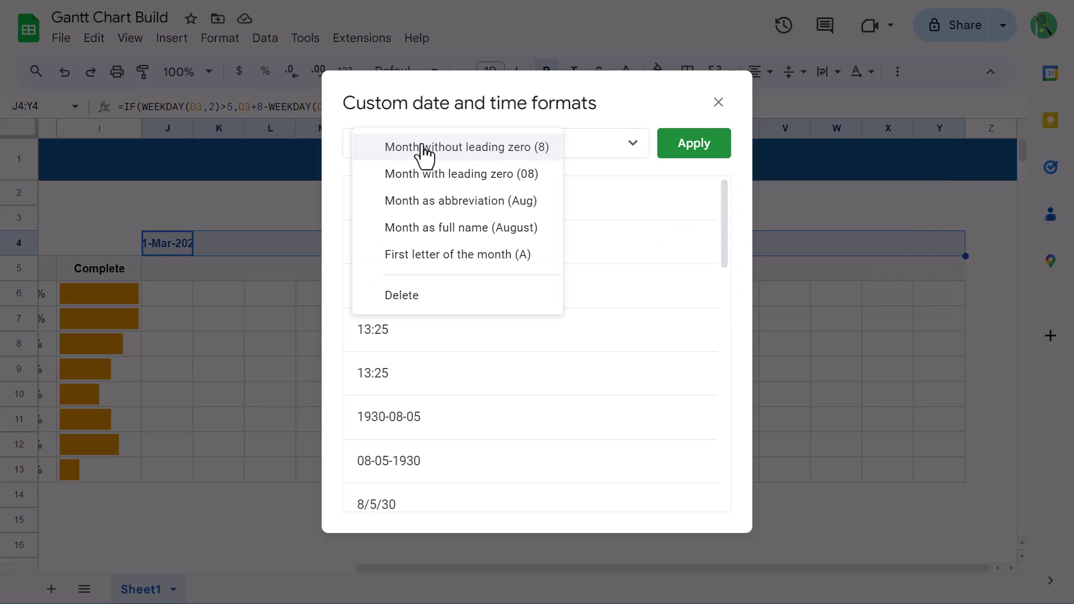
{"action": "left_click", "coordinate": [434, 203]}
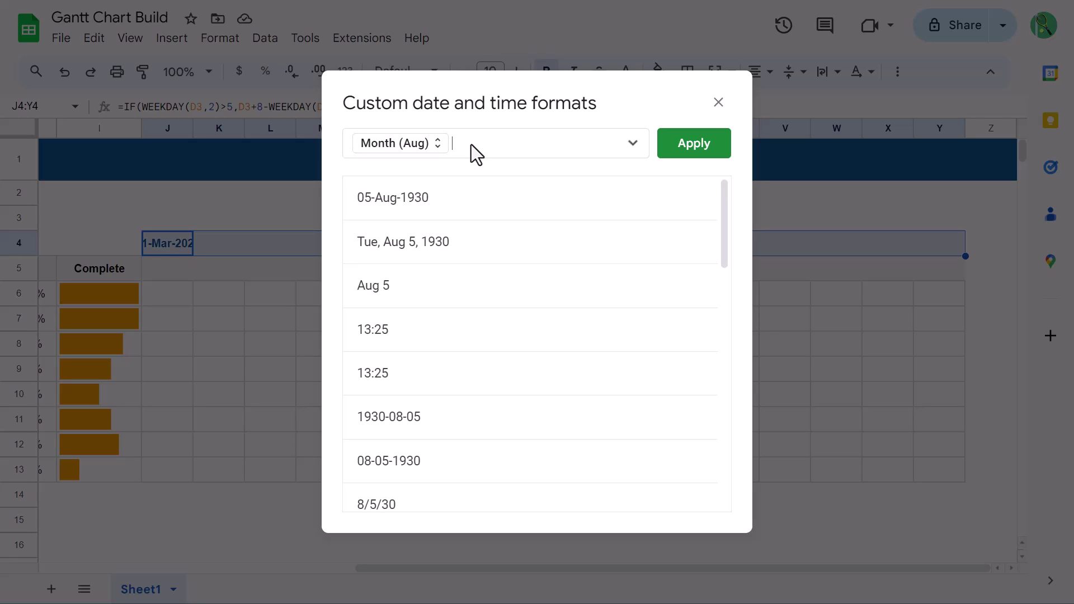
{"action": "left_click", "coordinate": [632, 143]}
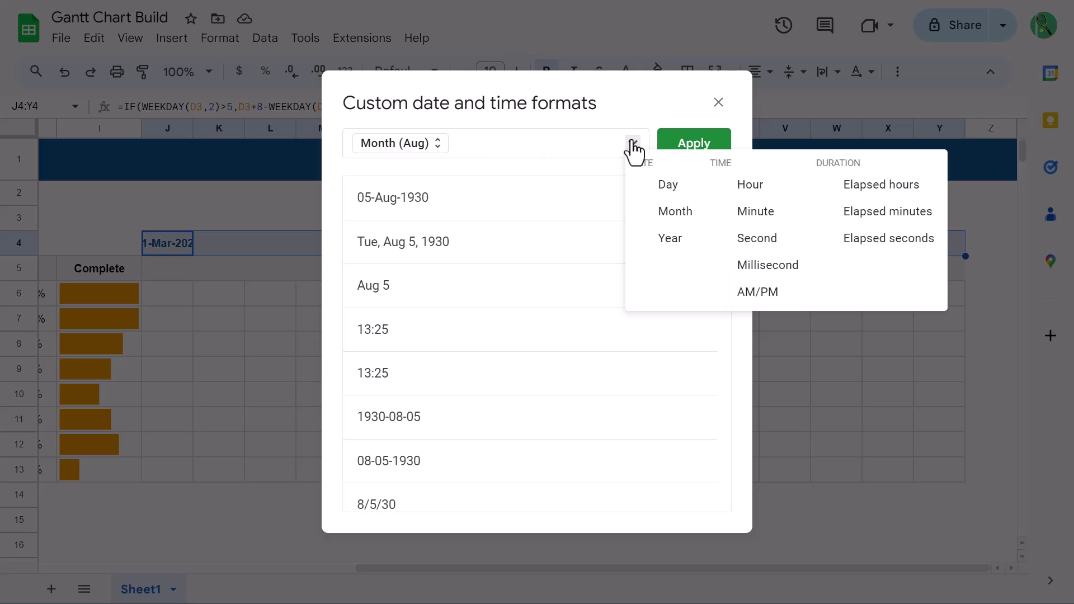
{"action": "left_click", "coordinate": [662, 184]}
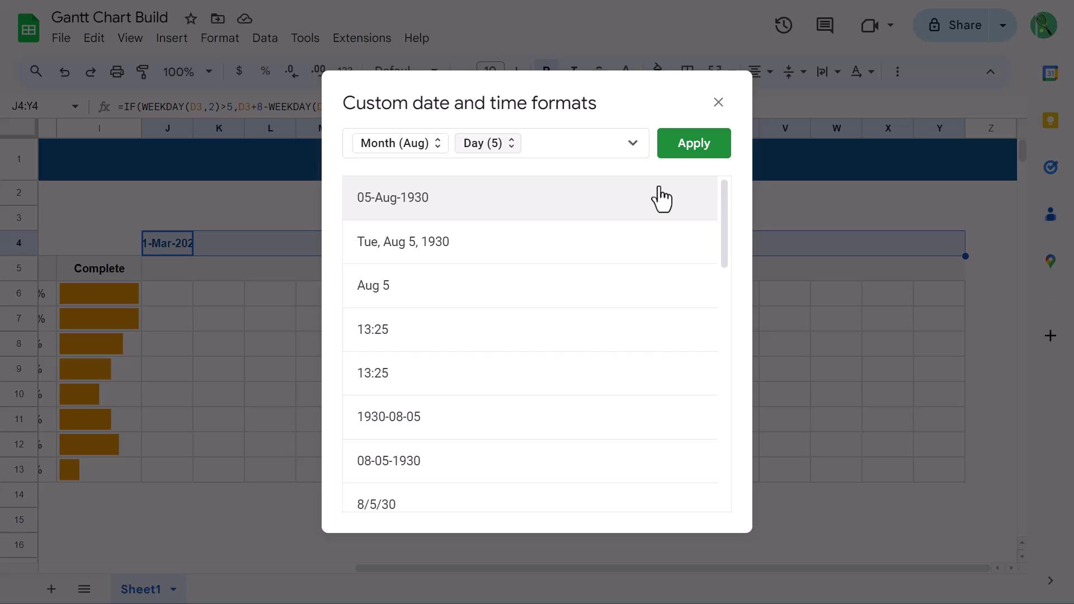
{"action": "left_click", "coordinate": [680, 149]}
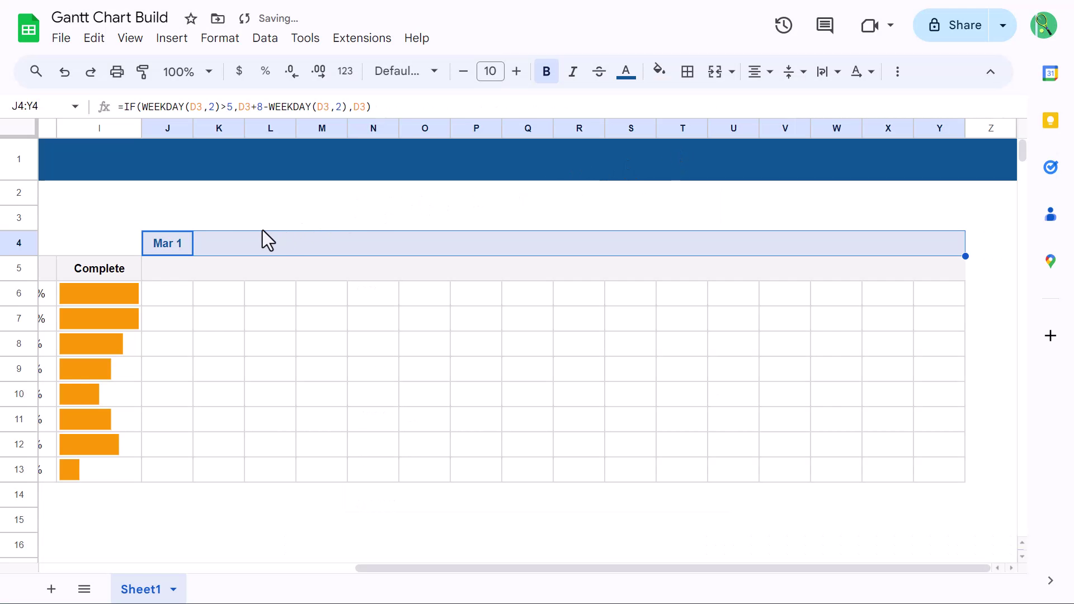
Enter the next-workday formula =IF(WEEKDAY(J4,2)=5,J4+3,J4+1) in K4
{"action": "left_click", "coordinate": [190, 242]}
{"action": "scroll", "coordinate": [172, 247], "scroll_direction": "left", "scroll_amount": 3}
{"action": "scroll", "coordinate": [172, 247], "scroll_direction": "left", "scroll_amount": 3}
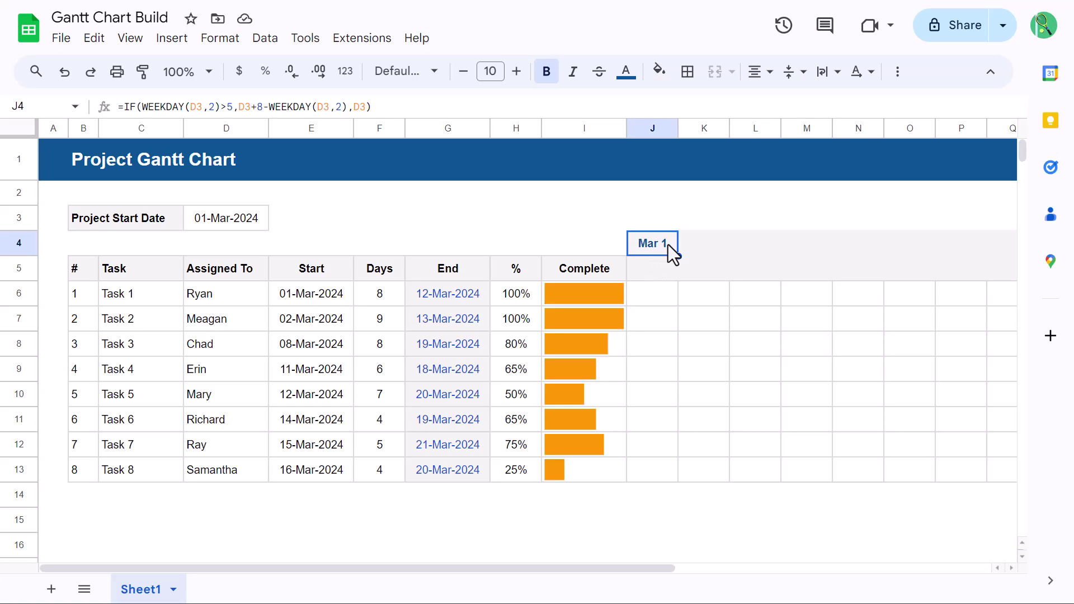
{"action": "left_click", "coordinate": [703, 245]}
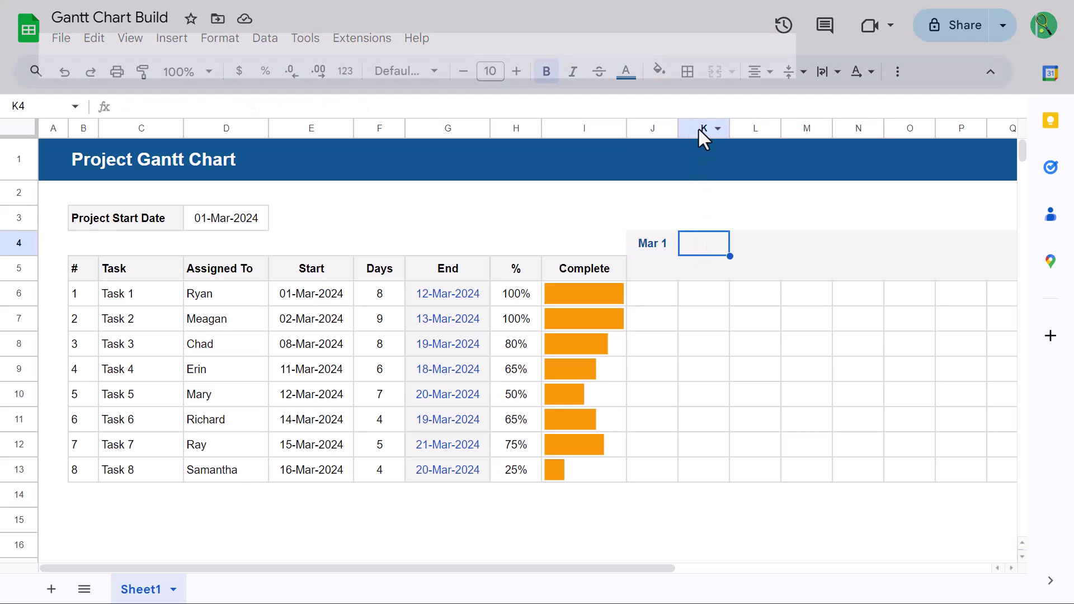
{"action": "key", "text": "Return"}
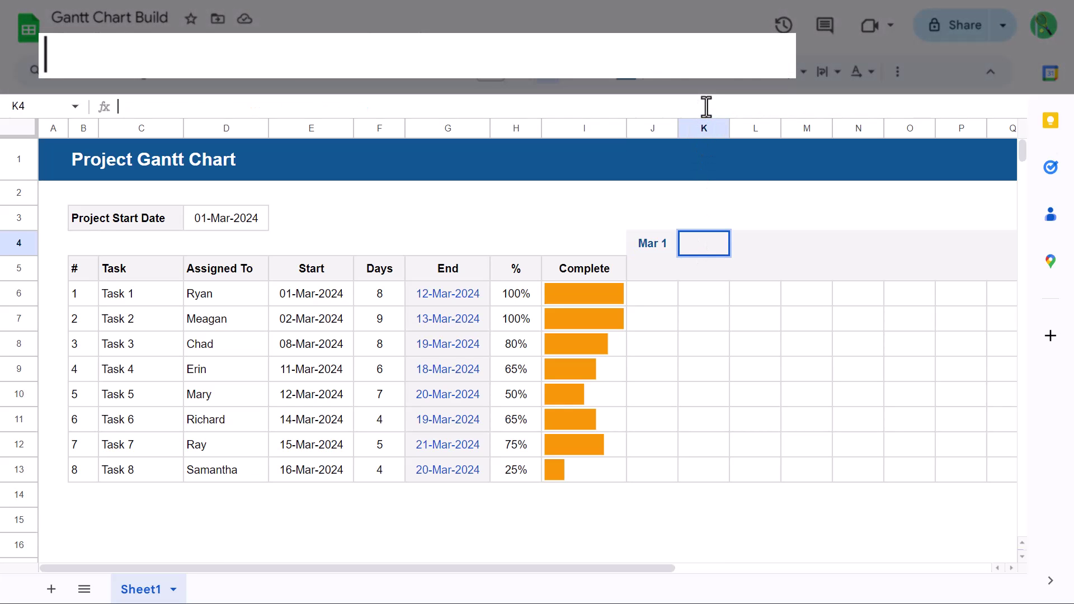
{"action": "type", "text": "=if"}
{"action": "key", "text": "Tab"}
{"action": "type", "text": "weekd"}
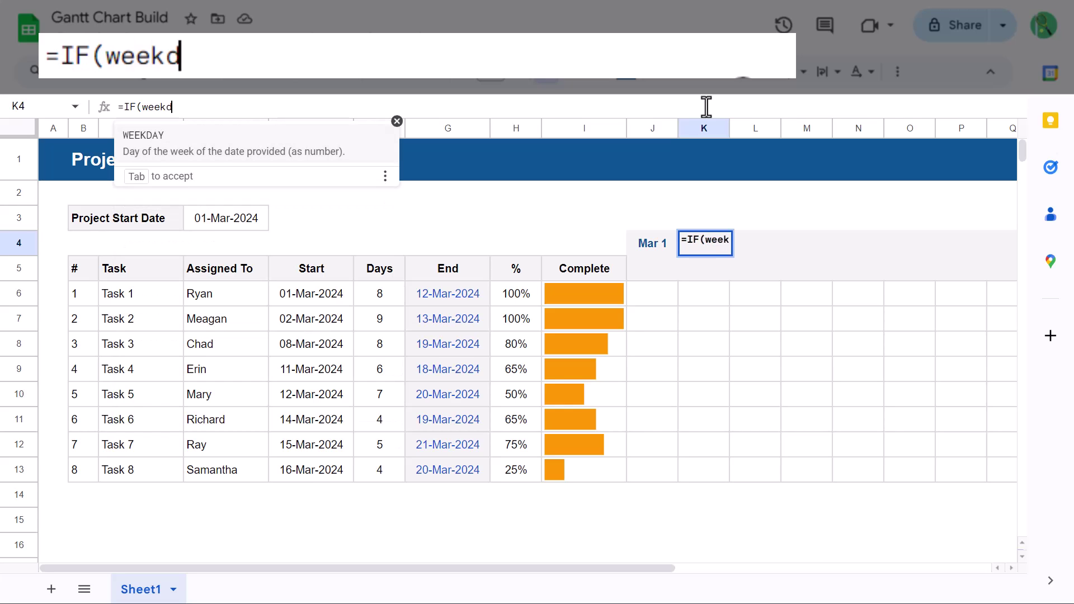
{"action": "key", "text": "Tab"}
{"action": "type", "text": "J4"}
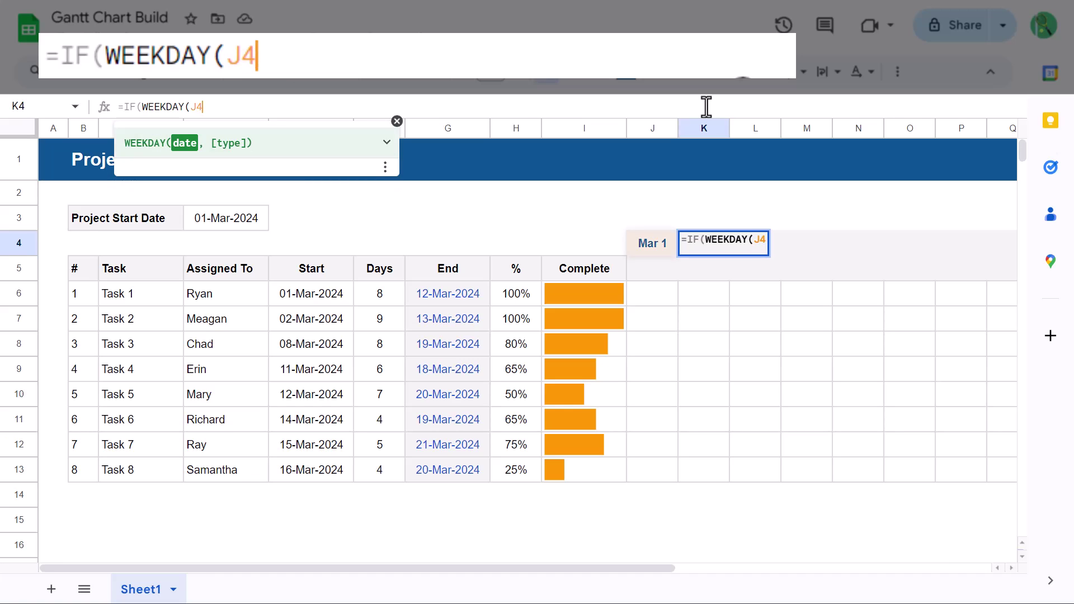
{"action": "type", "text": ",2"}
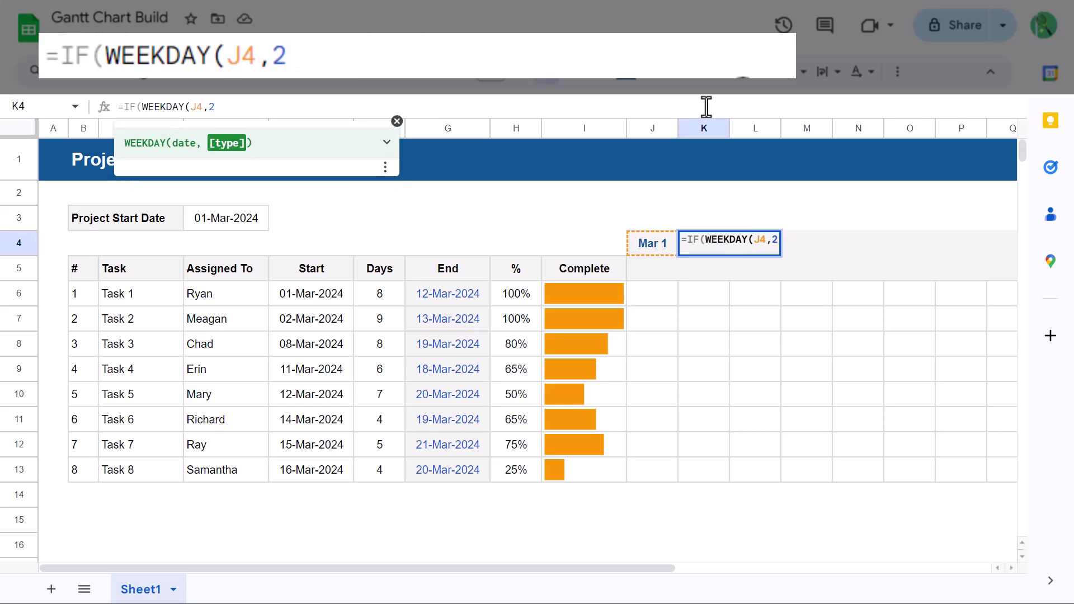
{"action": "type", "text": ")"}
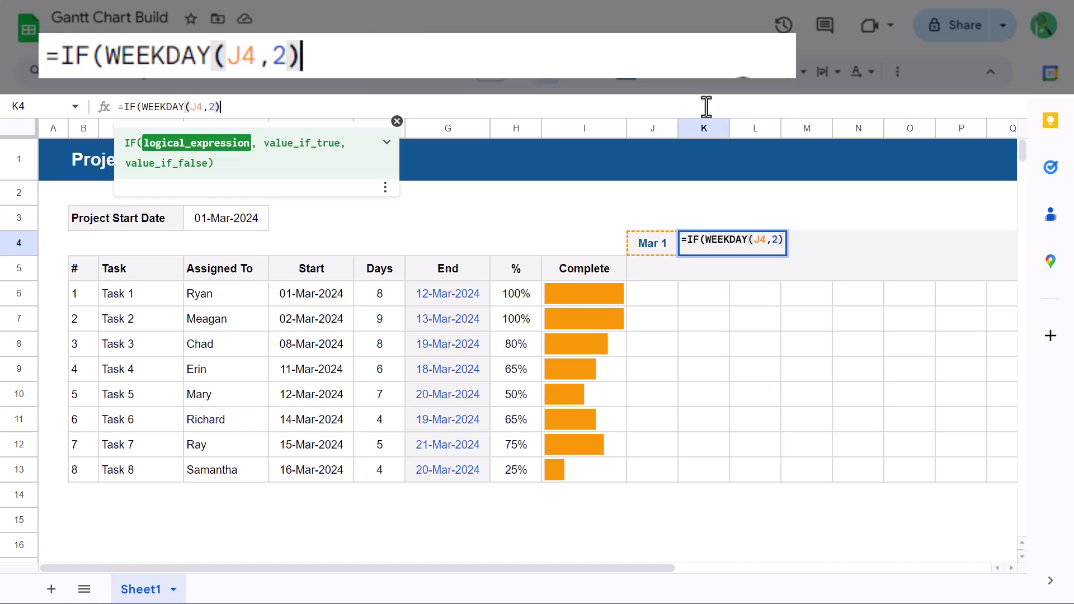
{"action": "type", "text": "="}
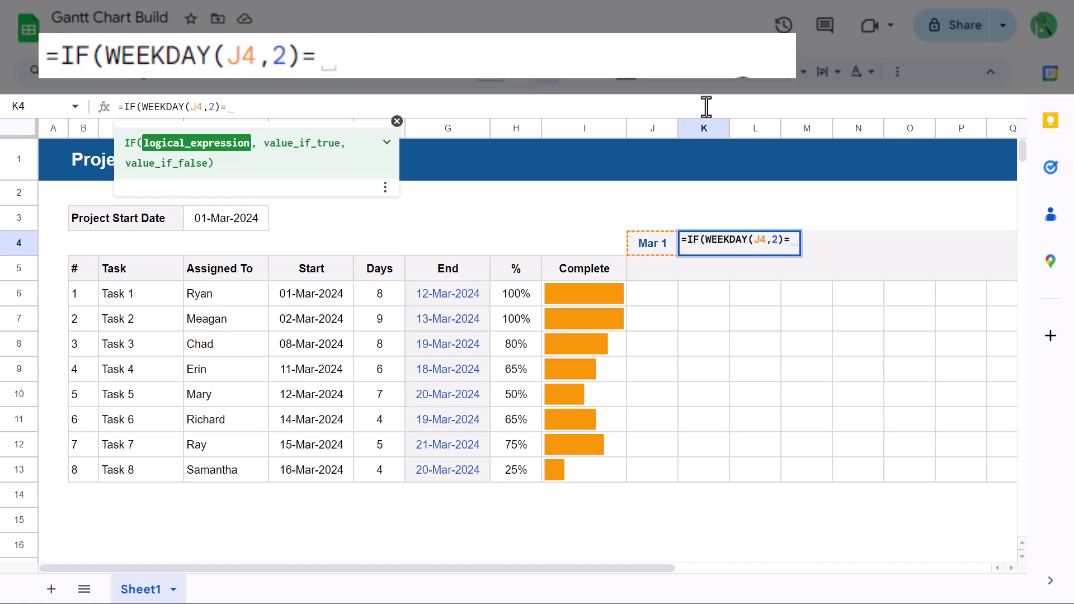
{"action": "type", "text": "5,"}
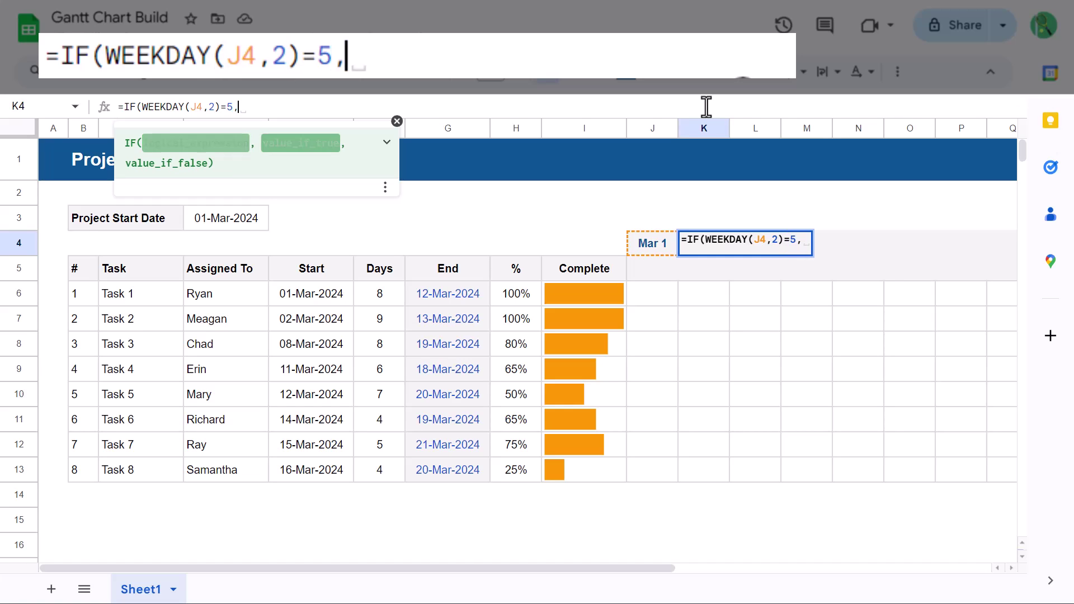
{"action": "key", "text": "BackSpace"}
{"action": "type", "text": "J4"}
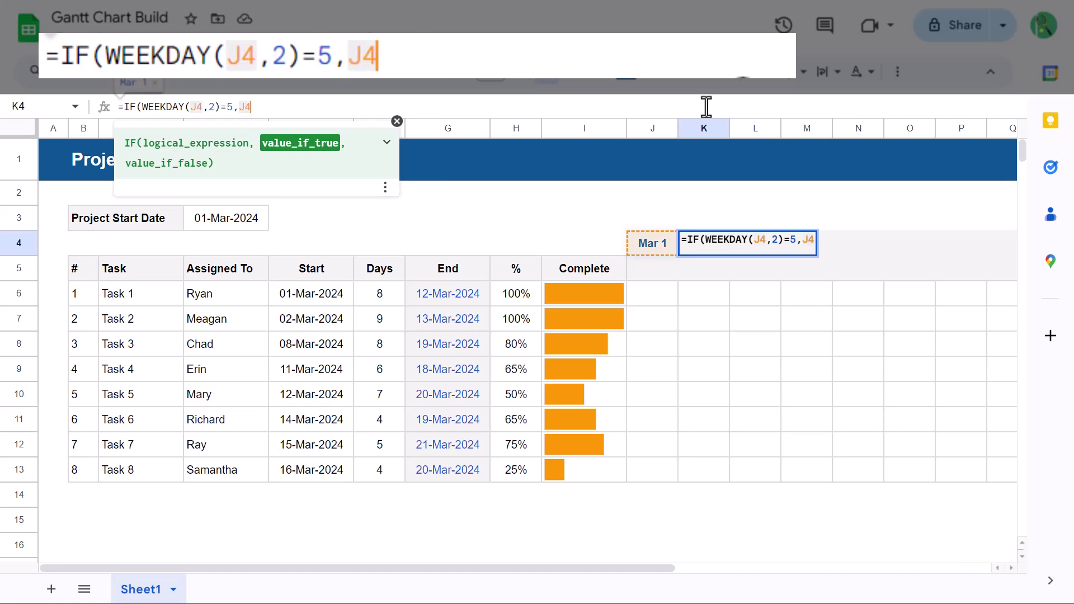
{"action": "type", "text": "+3"}
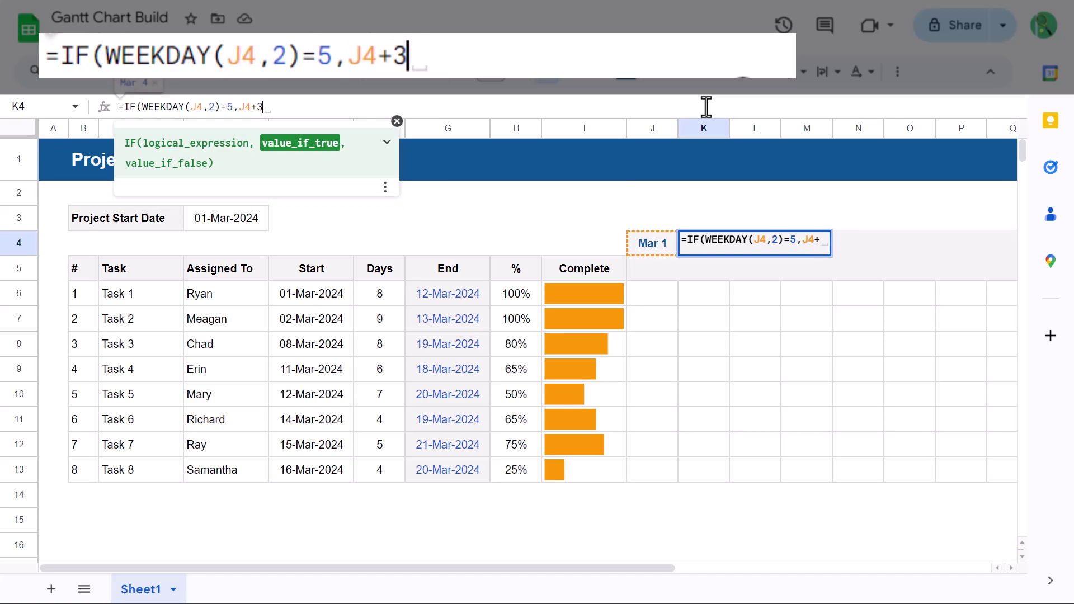
{"action": "type", "text": ",J4"}
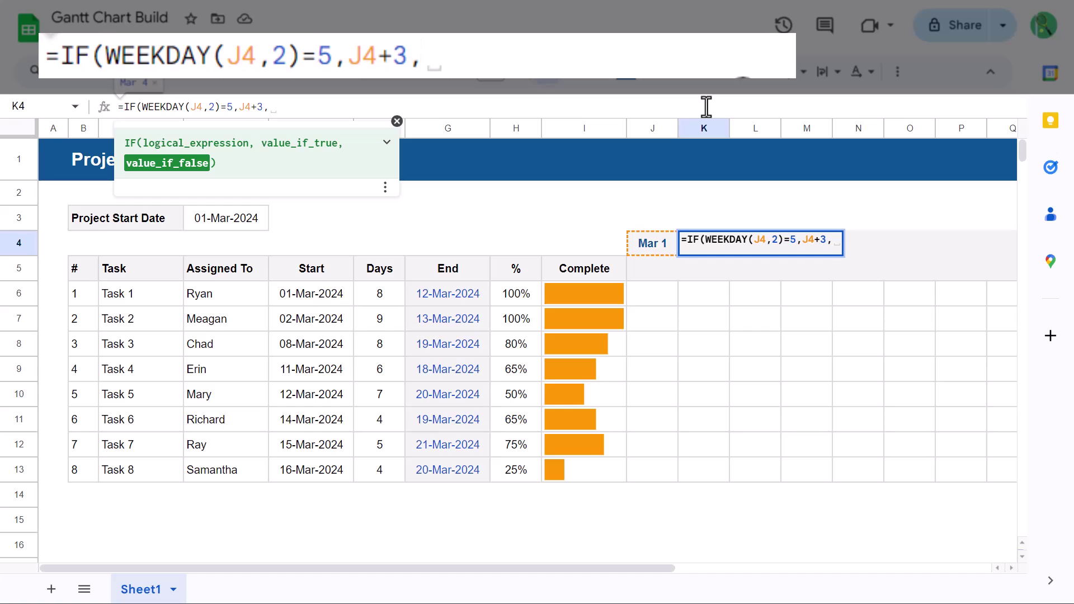
{"action": "type", "text": "+1"}
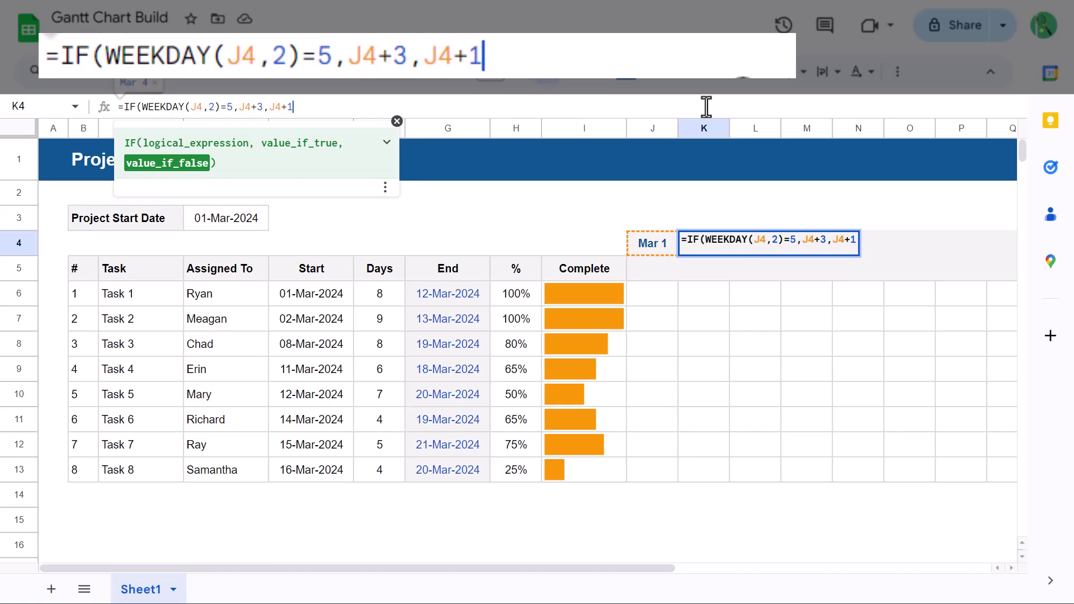
{"action": "type", "text": ")"}
{"action": "key", "text": "Return"}
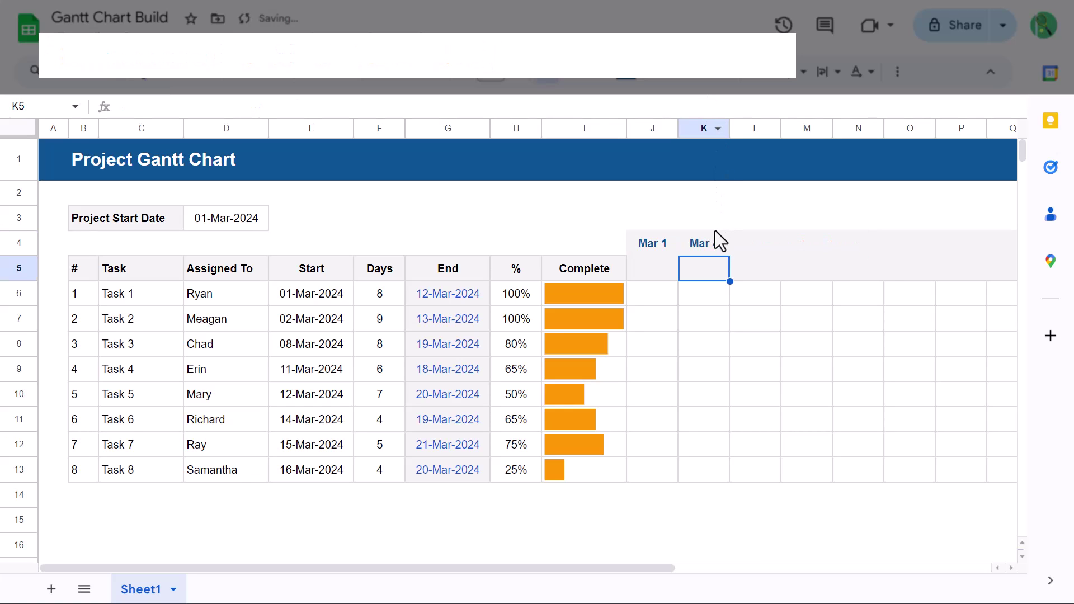
Fill the workday formula from K4 across through Y4 and check the copied formula in Y4
{"action": "left_click", "coordinate": [708, 245]}
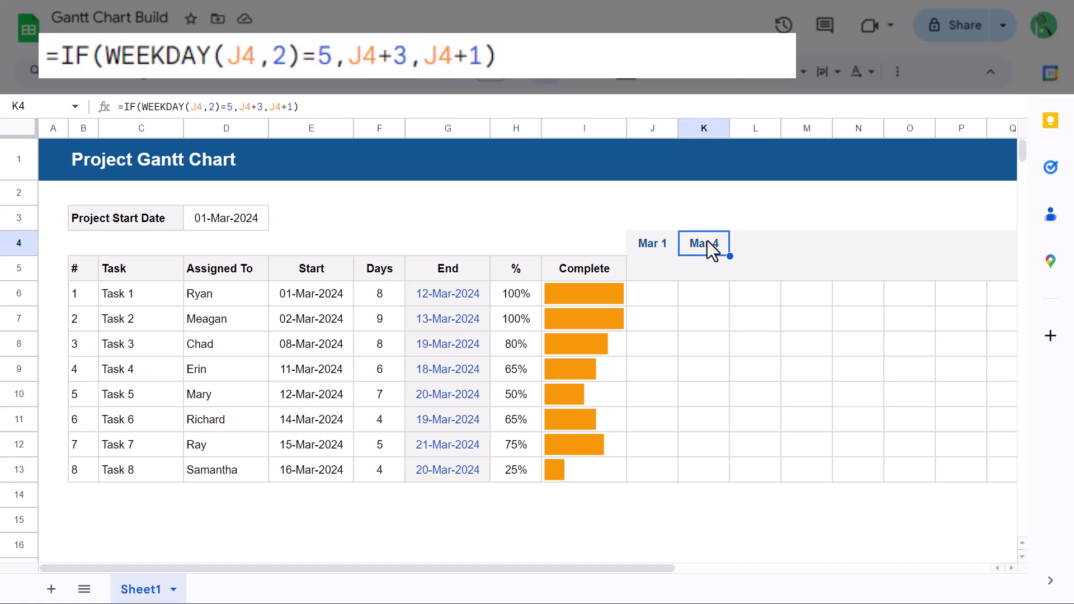
{"action": "left_click_drag", "start_coordinate": [729, 256], "coordinate": [953, 250]}
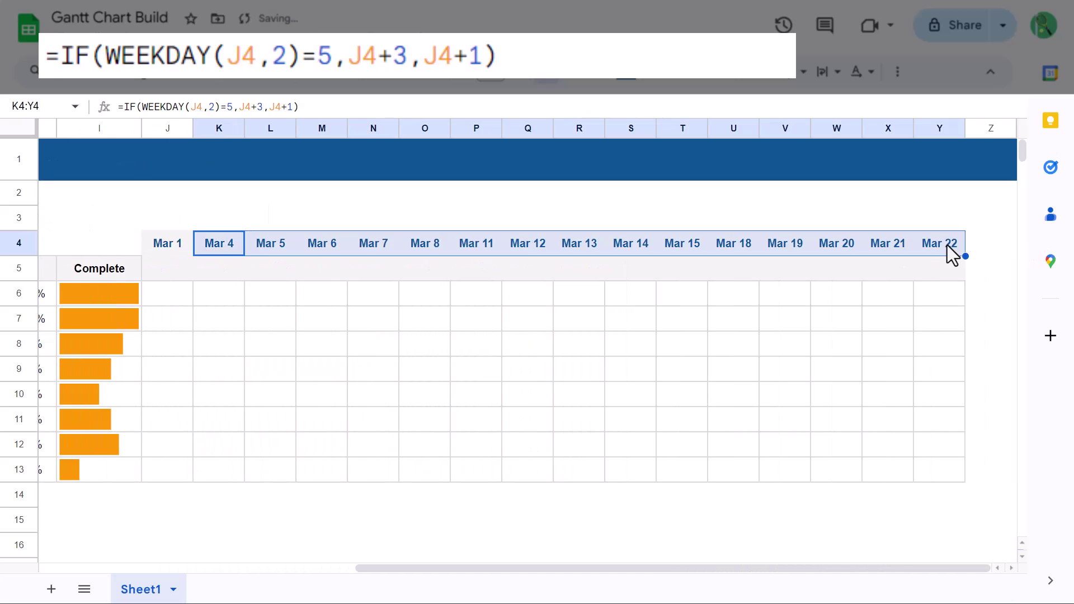
{"action": "left_click", "coordinate": [951, 248]}
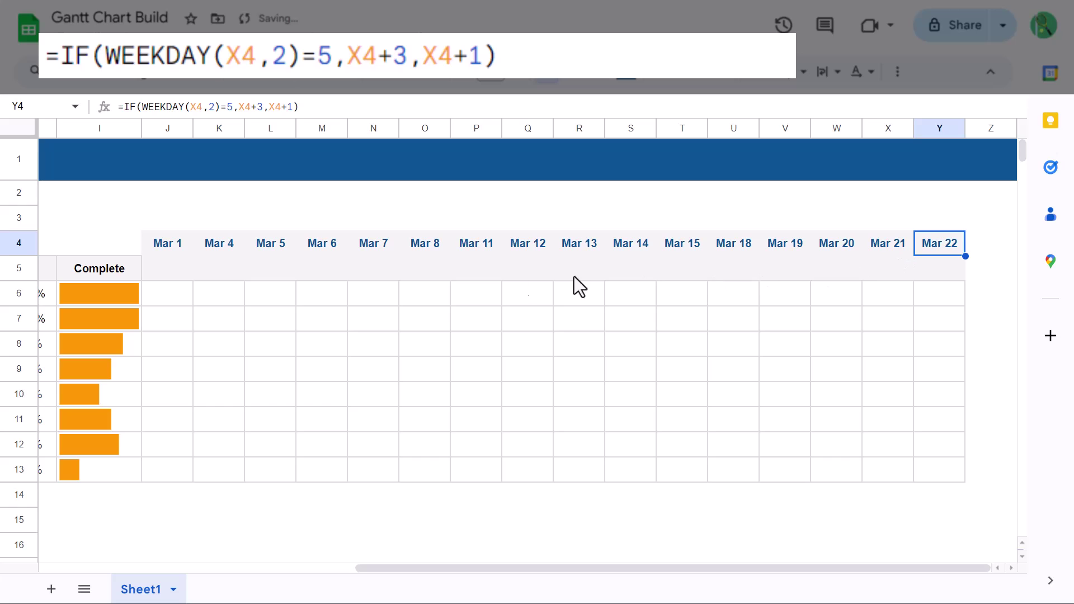
Enter the weekday name formula =TEXT(J4,"DDD") in J5, below the first timeline date
{"action": "scroll", "coordinate": [323, 260], "scroll_direction": "left", "scroll_amount": 10}
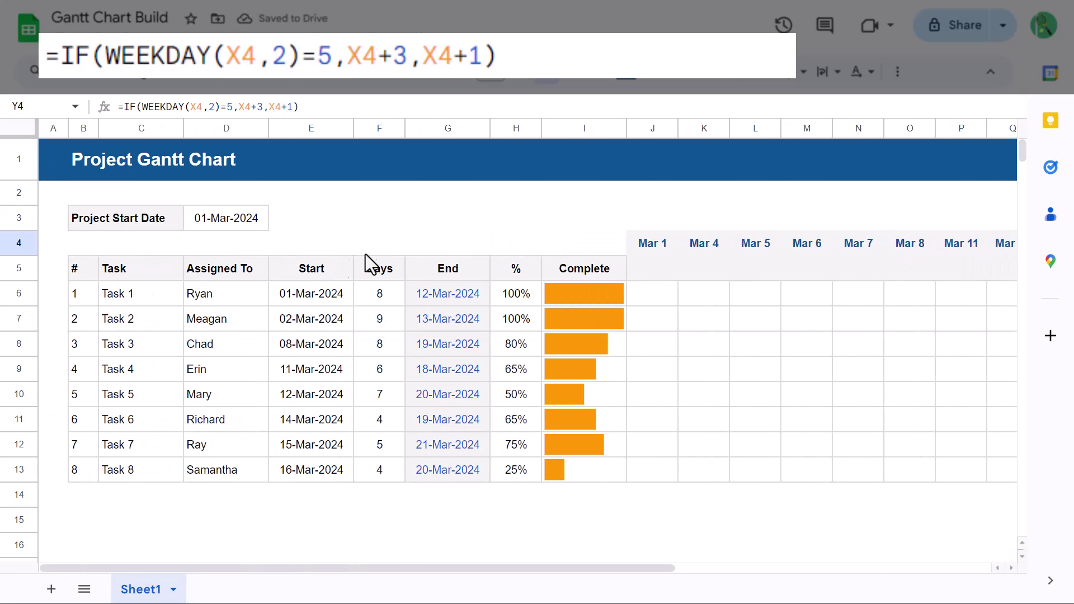
{"action": "left_click", "coordinate": [658, 269]}
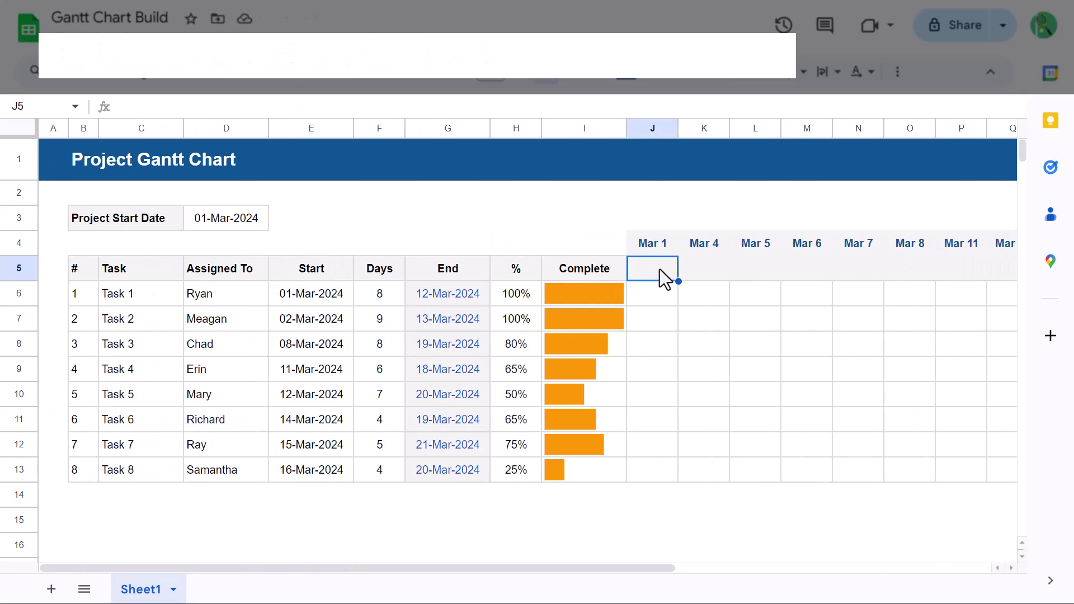
{"action": "left_click", "coordinate": [654, 109]}
{"action": "type", "text": "= text( "}
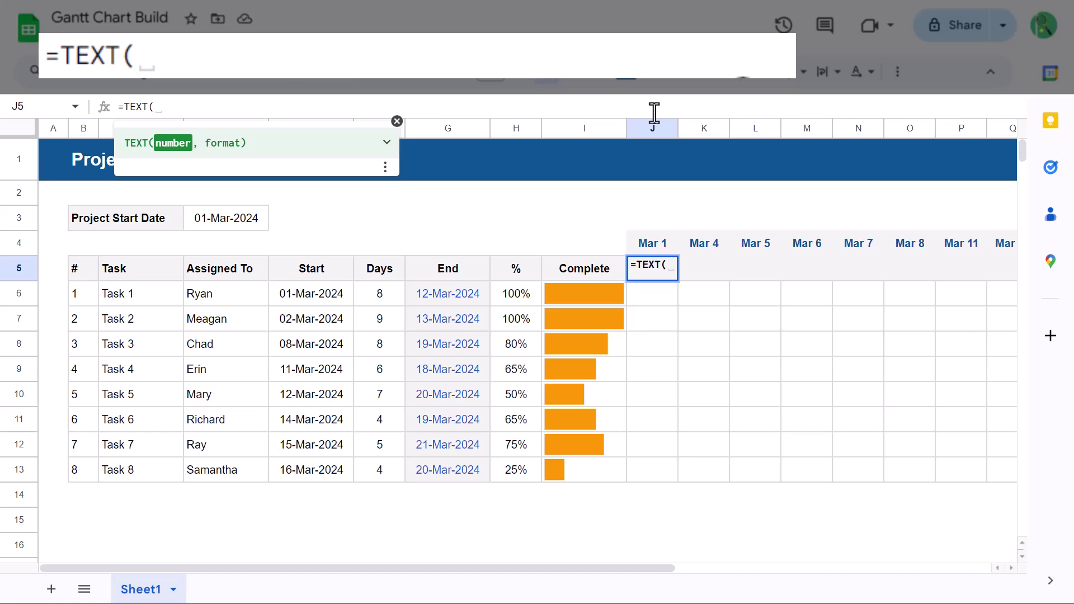
{"action": "type", "text": "J4"}
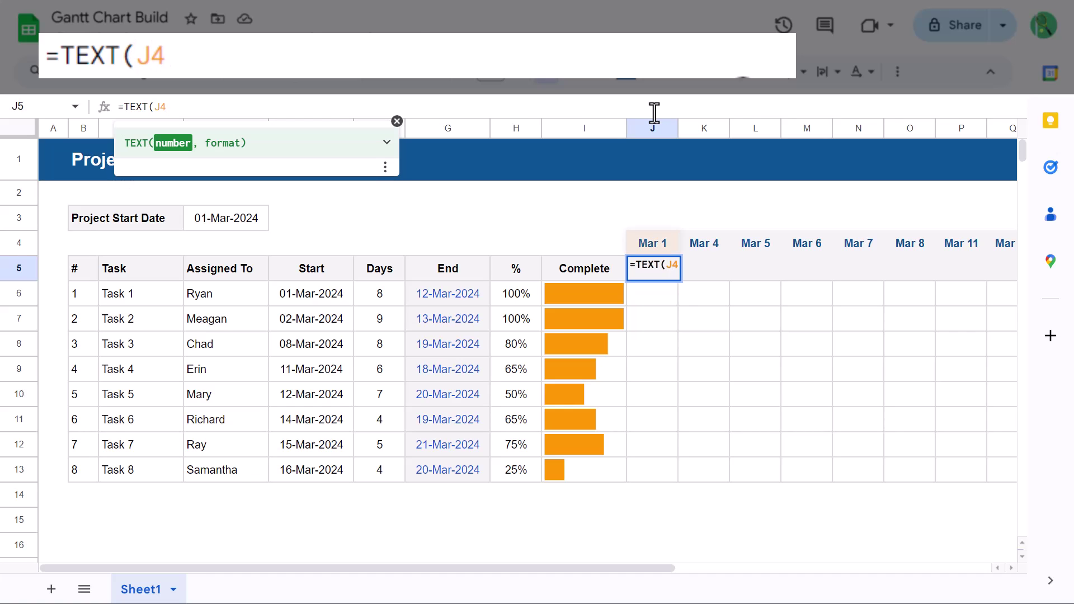
{"action": "type", "text": ",\""}
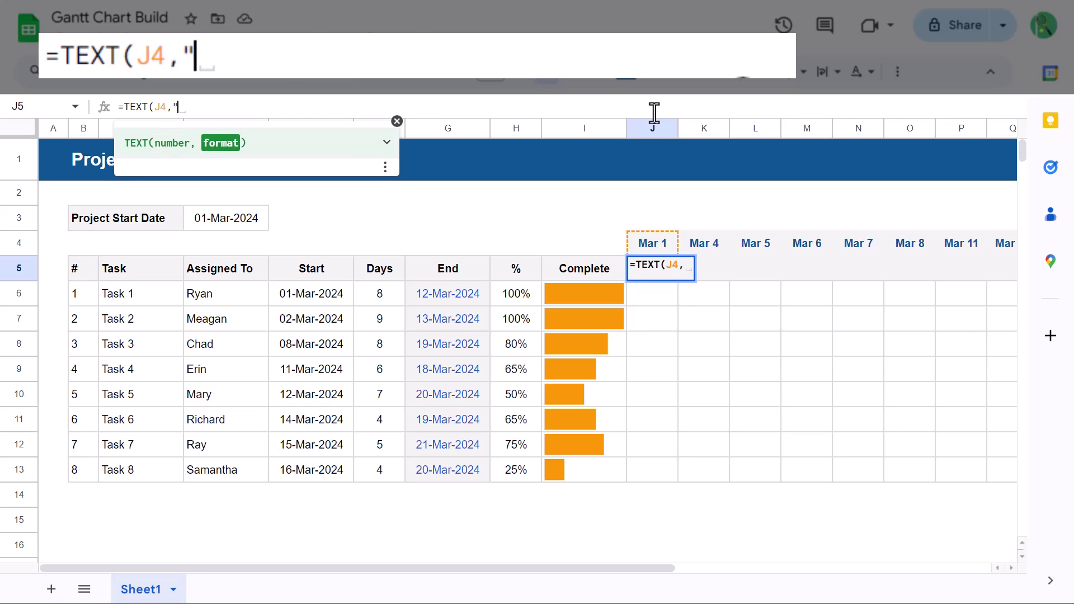
{"action": "type", "text": "DDD"}
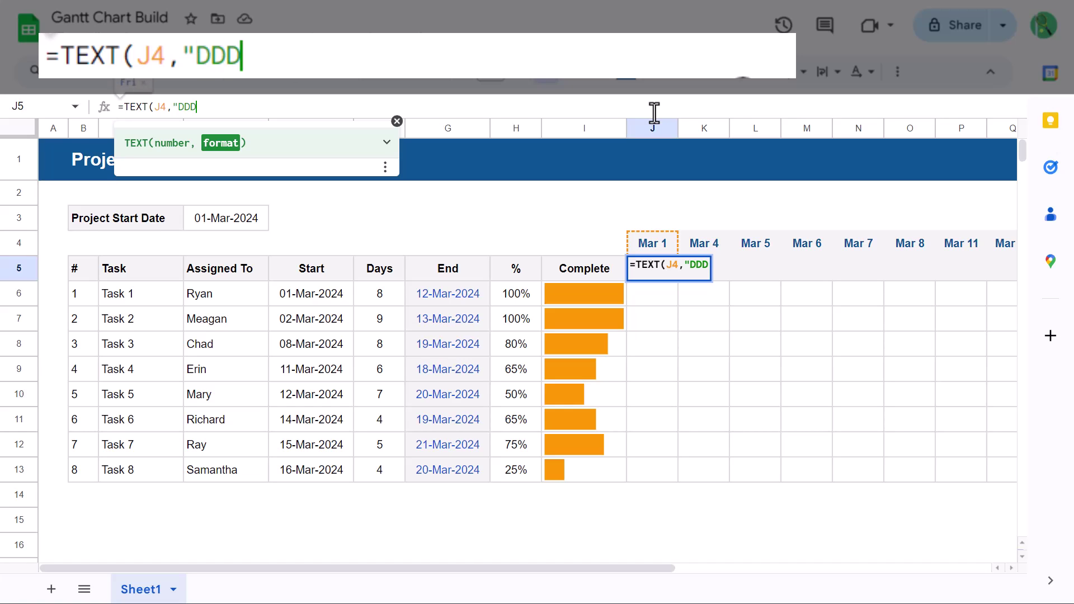
{"action": "type", "text": "\""}
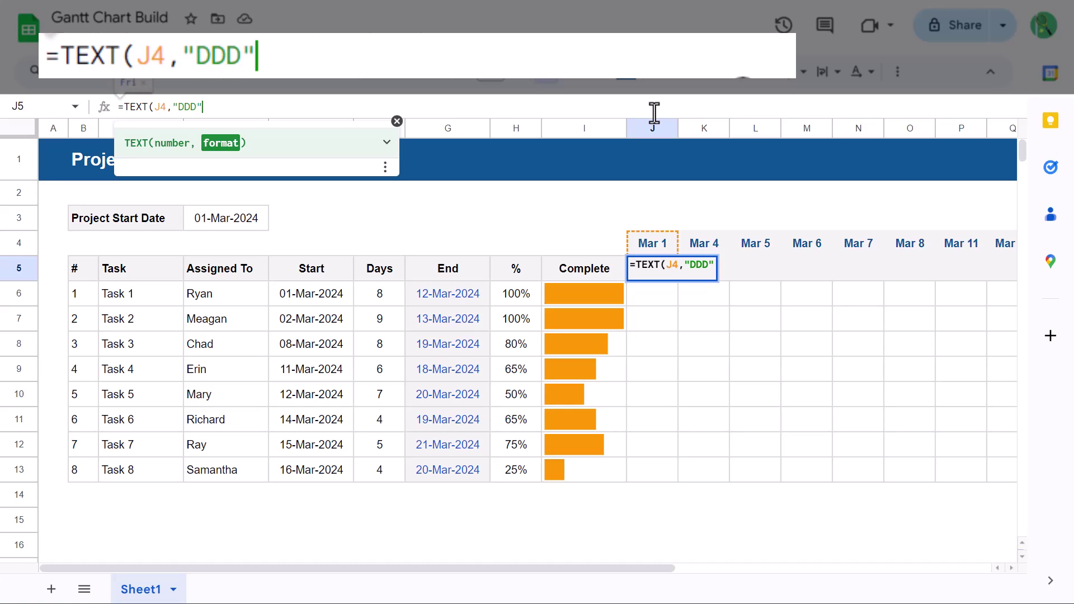
{"action": "type", "text": ")"}
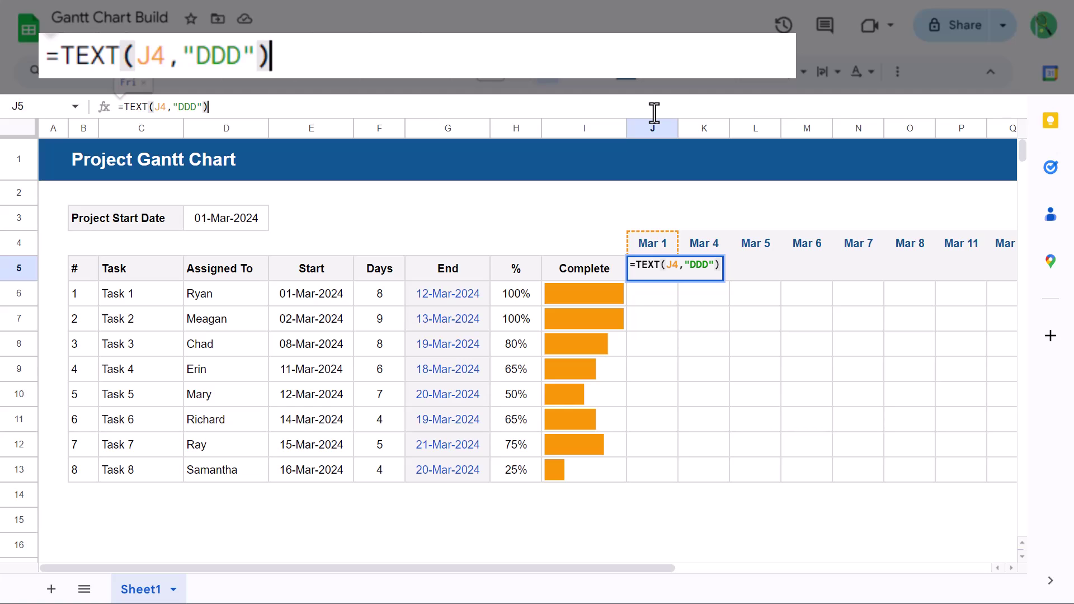
{"action": "key", "text": "Return"}
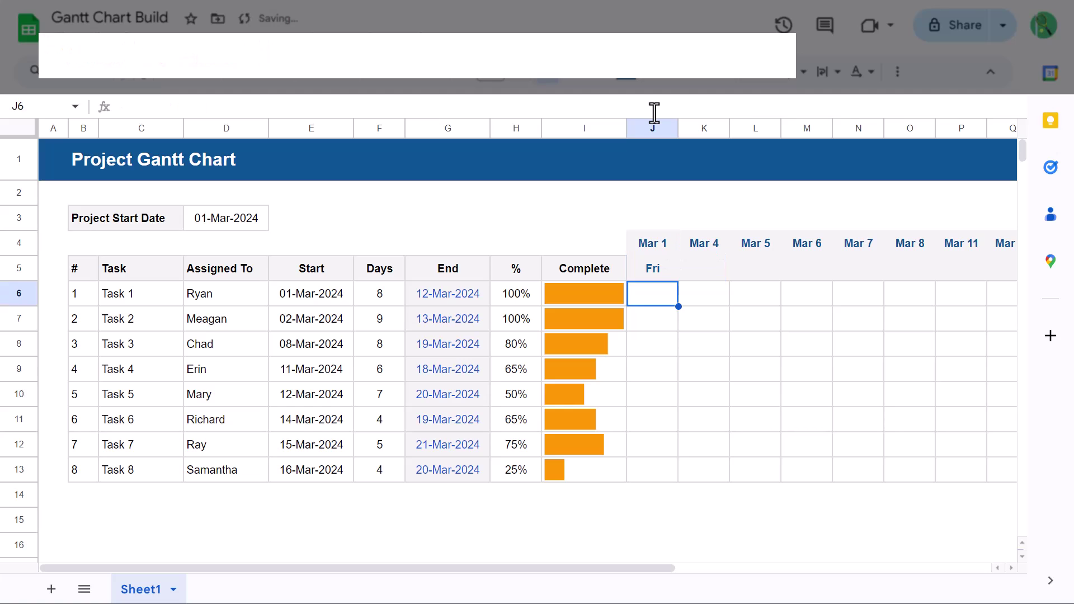
Fill the weekday name formula from J5 across the timeline header through Y5
{"action": "left_click", "coordinate": [659, 277]}
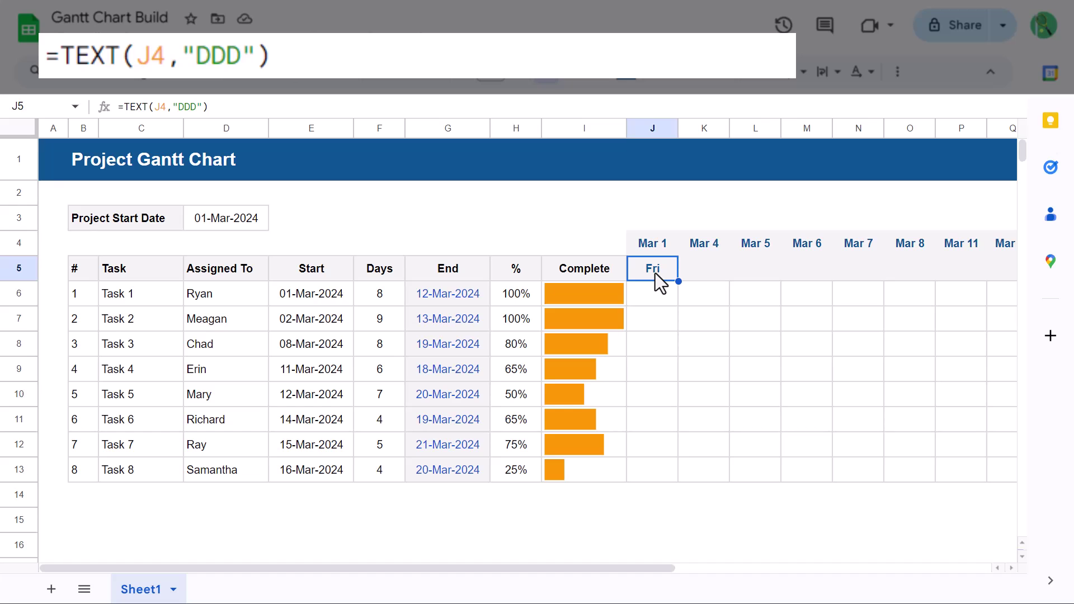
{"action": "left_click_drag", "start_coordinate": [677, 281], "coordinate": [942, 276]}
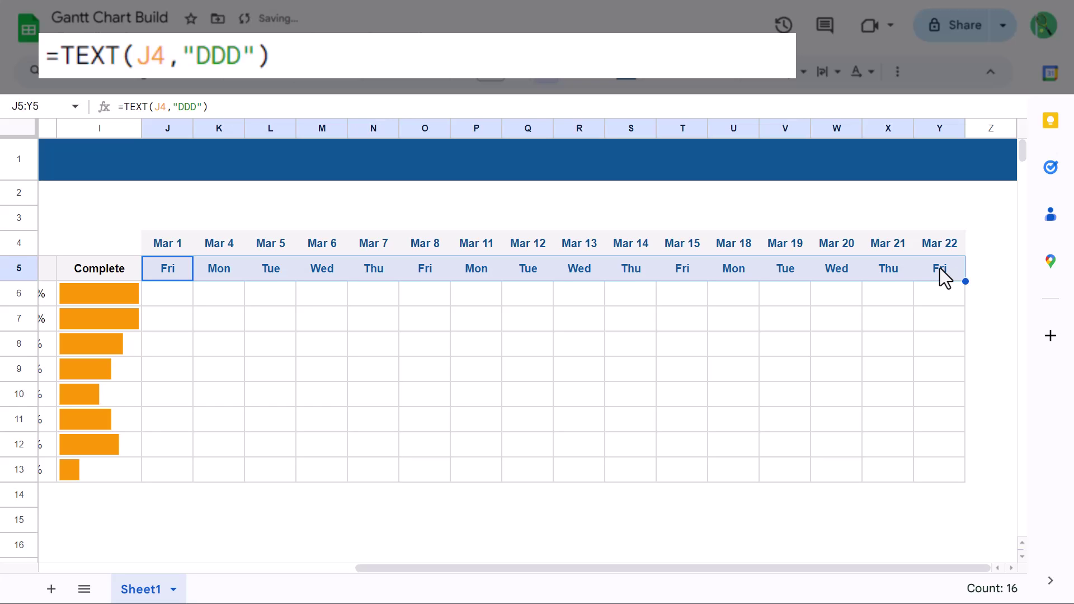
{"action": "scroll", "coordinate": [932, 277], "scroll_direction": "left", "scroll_amount": 10}
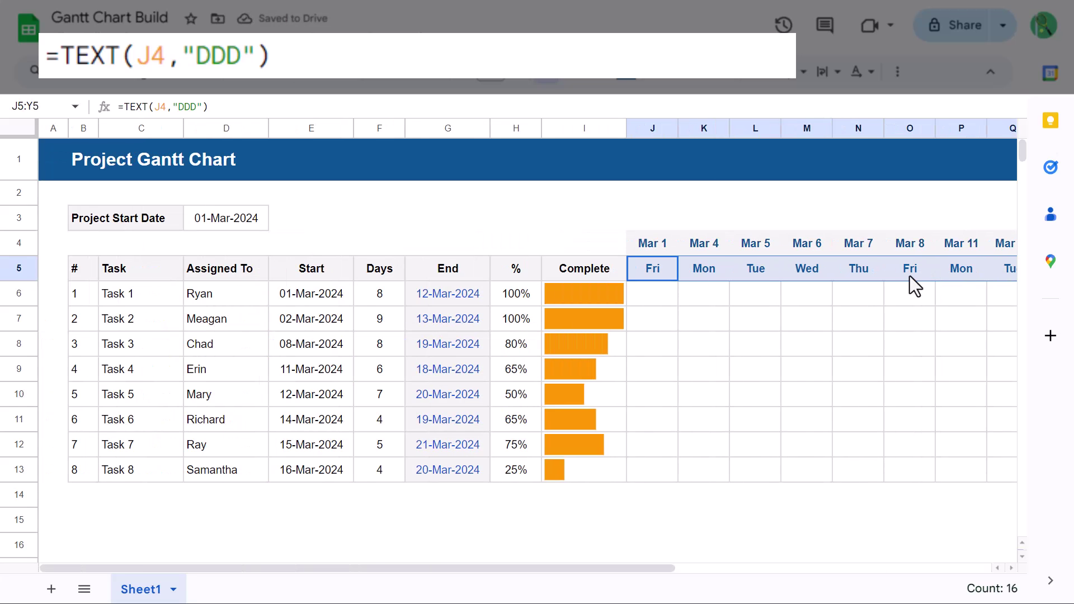
{"action": "left_click", "coordinate": [658, 298]}
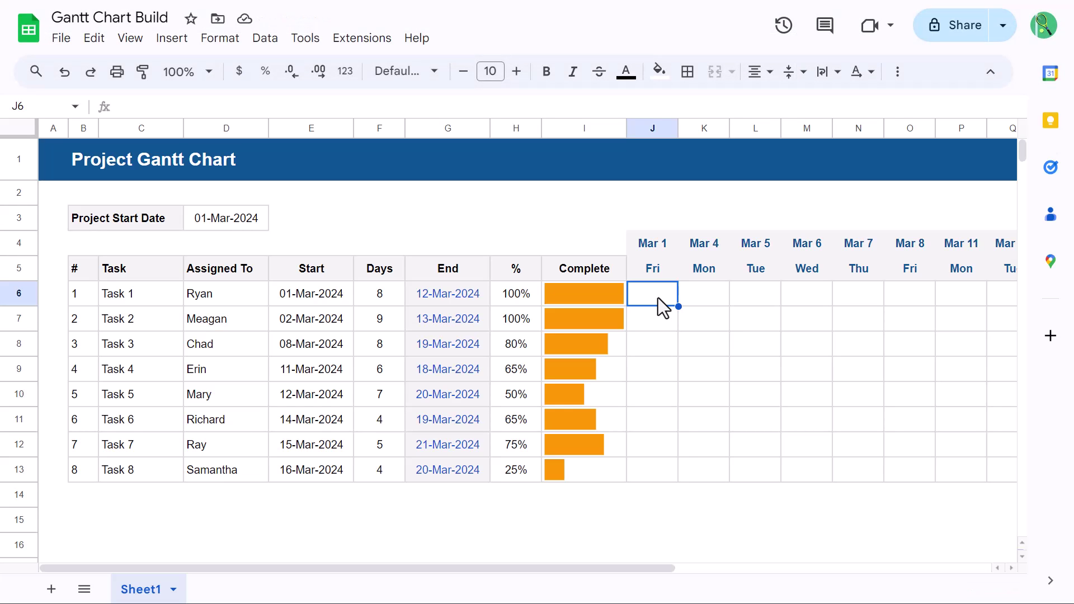
Start a conditional format rule for the timeline header J4:Y5 with the custom formula =ISODD(WEEKNUM(J$4))
{"action": "scroll", "coordinate": [657, 297], "scroll_direction": "right", "scroll_amount": 10}
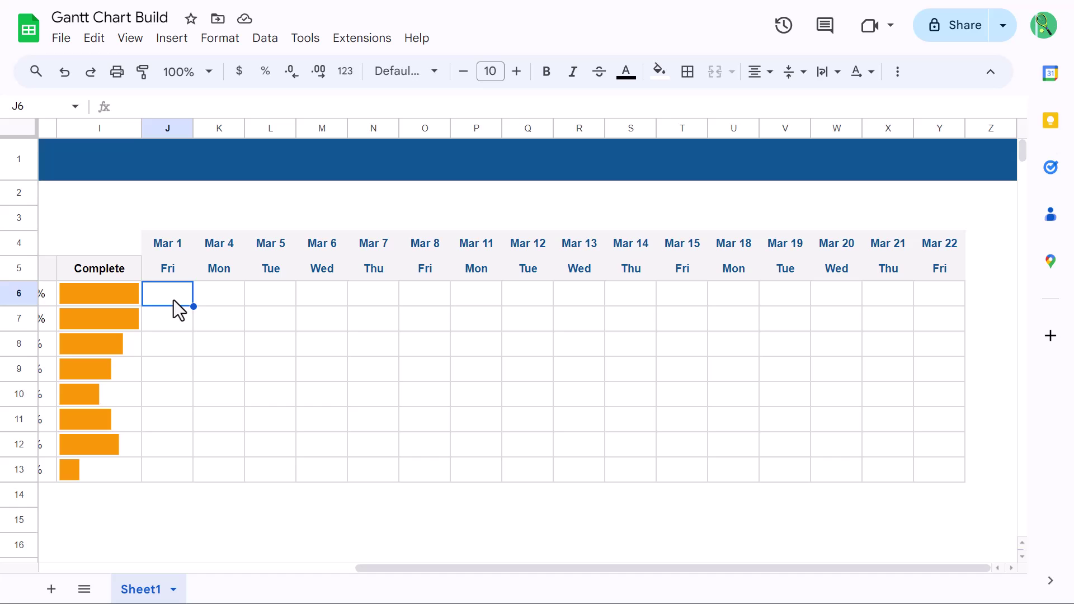
{"action": "left_click_drag", "start_coordinate": [172, 245], "coordinate": [934, 281]}
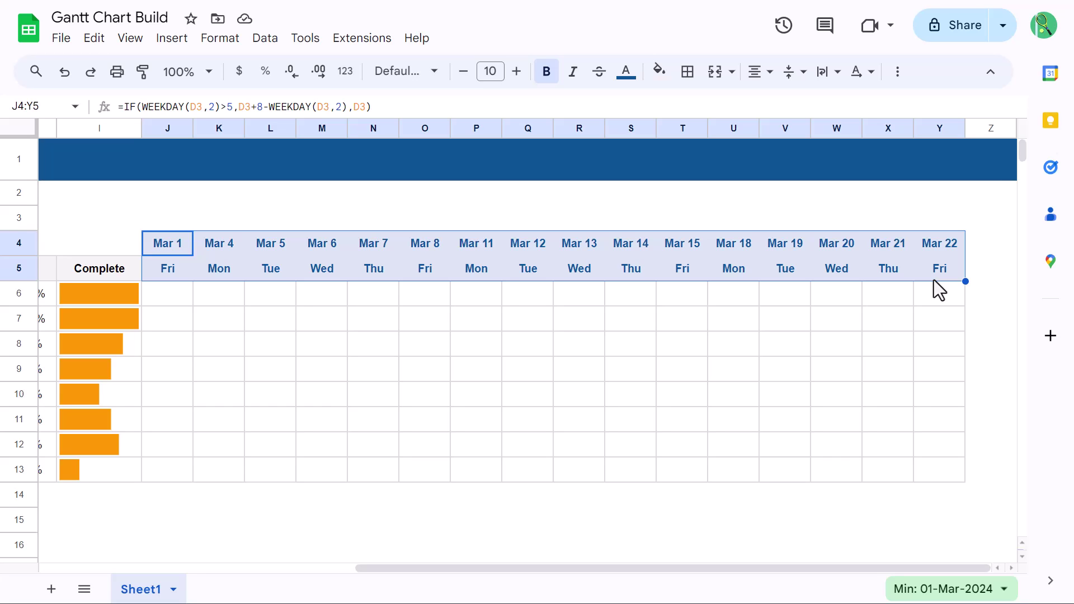
{"action": "left_click", "coordinate": [227, 42]}
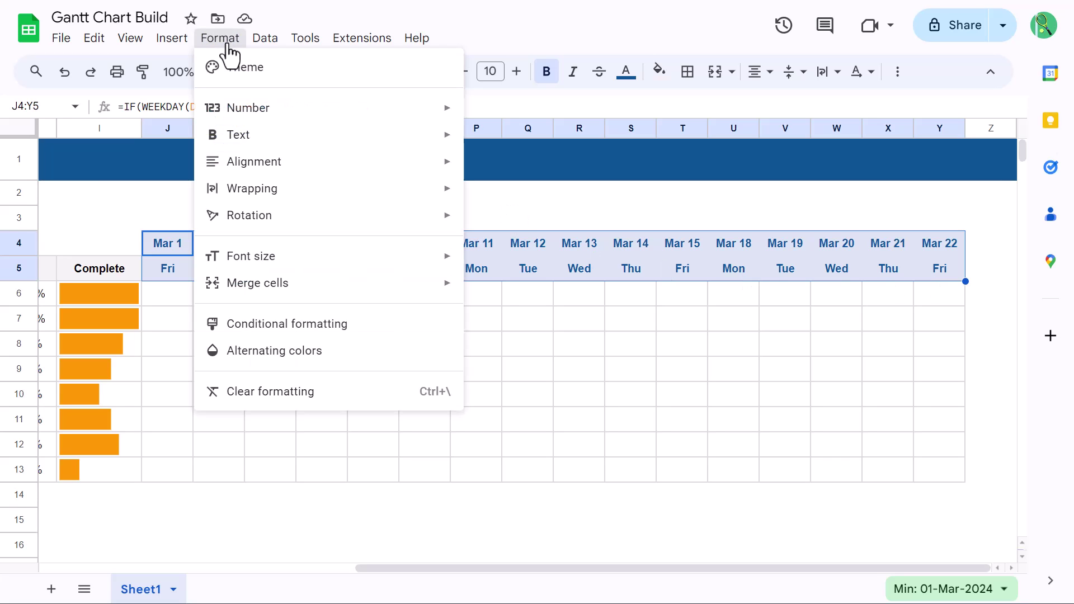
{"action": "left_click", "coordinate": [274, 324]}
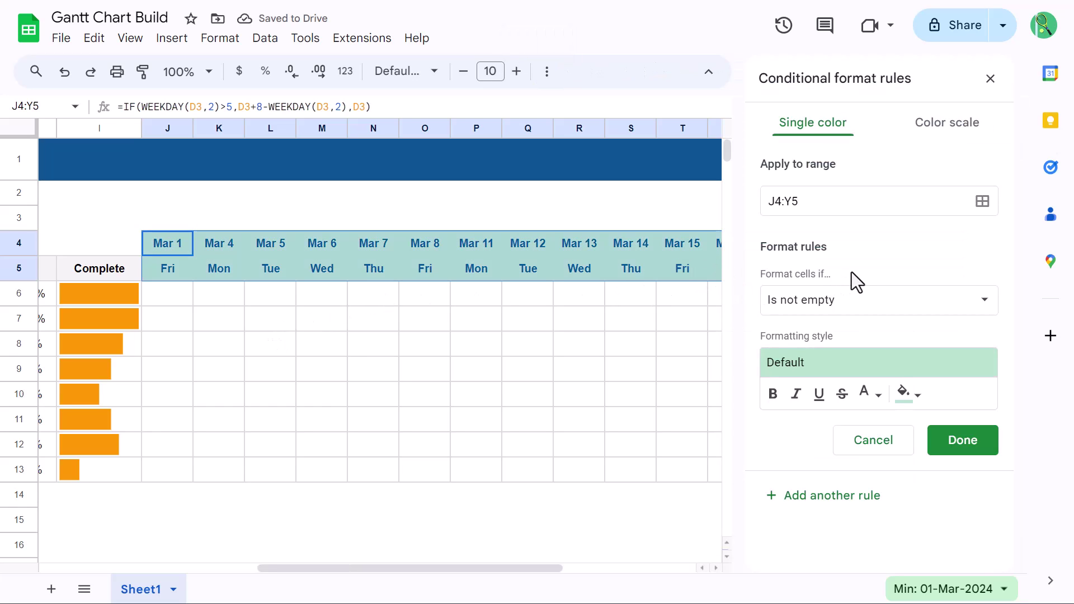
{"action": "left_click", "coordinate": [866, 319]}
{"action": "scroll", "coordinate": [856, 392], "scroll_direction": "down", "scroll_amount": 4}
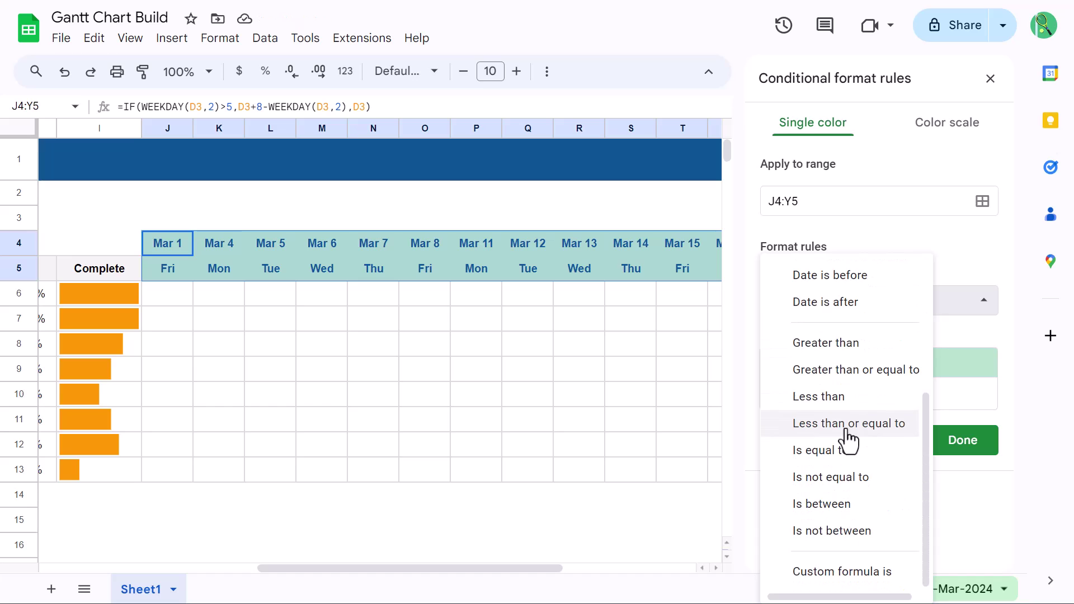
{"action": "left_click", "coordinate": [837, 571]}
{"action": "left_click", "coordinate": [859, 342]}
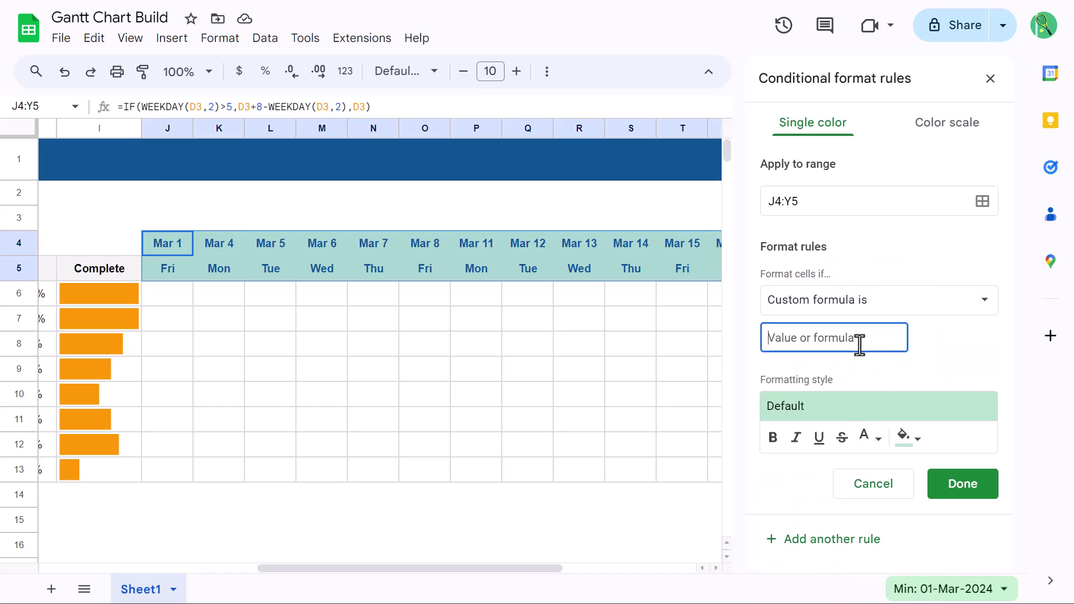
{"action": "type", "text": "=IS"}
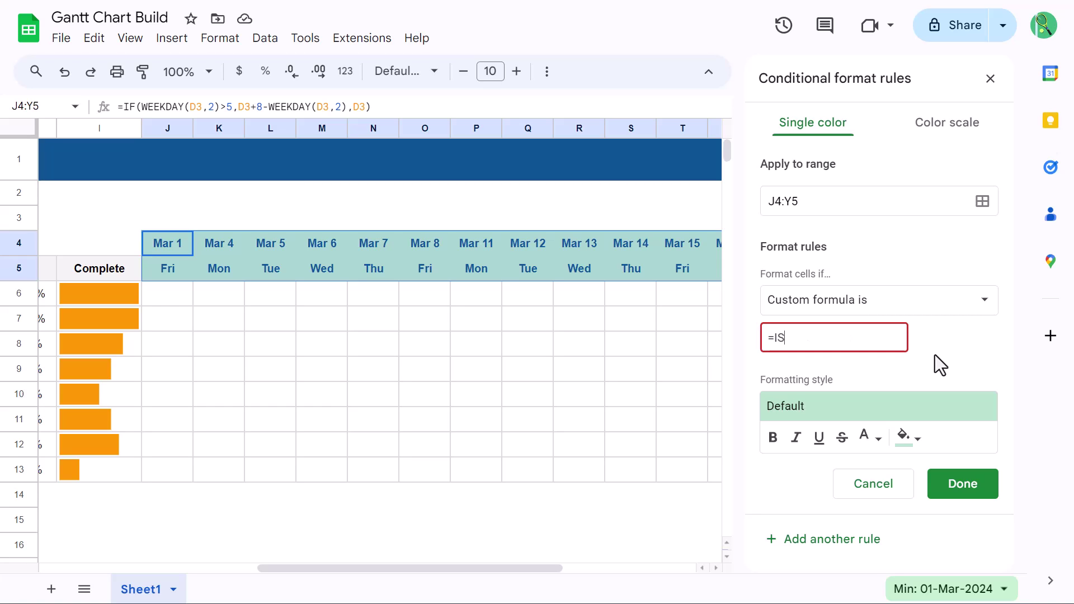
{"action": "type", "text": "ODD(WEEKNUM"}
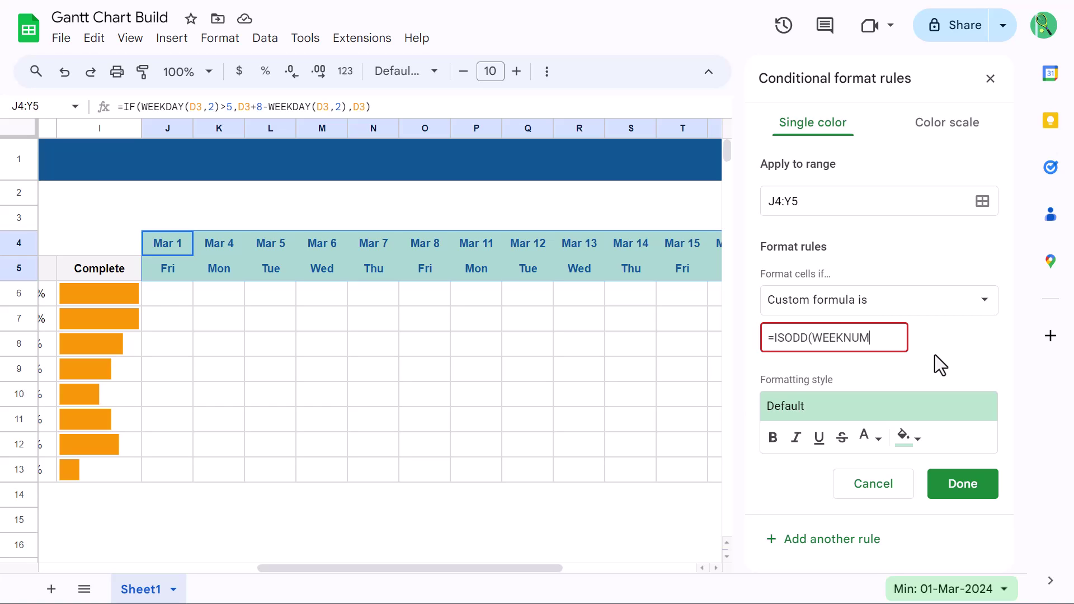
{"action": "type", "text": "(J$4))"}
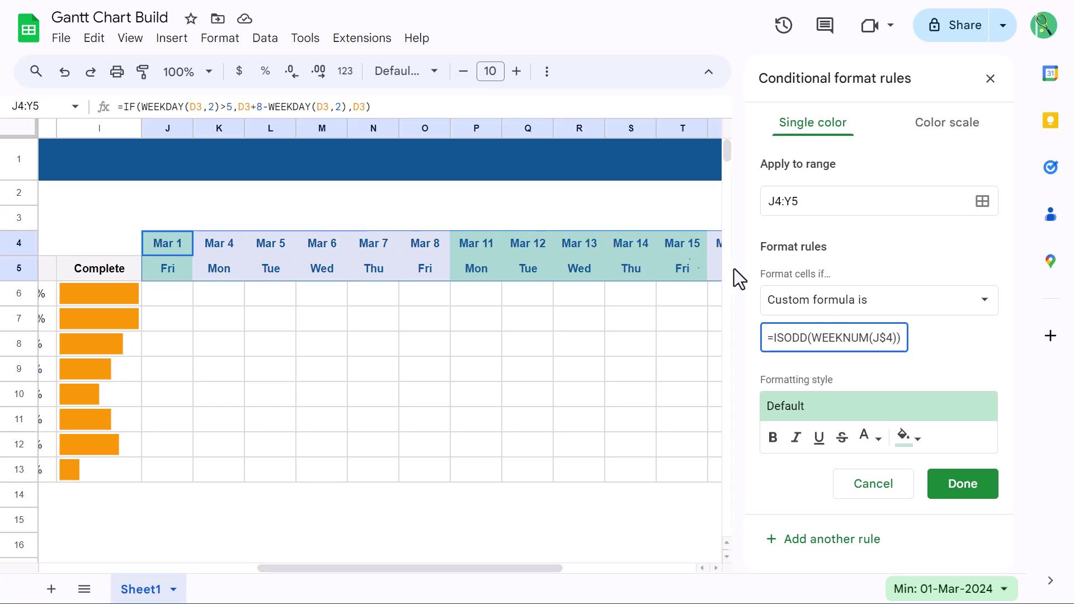
Give the odd-week rule a light gray fill and save it
{"action": "left_click", "coordinate": [910, 447]}
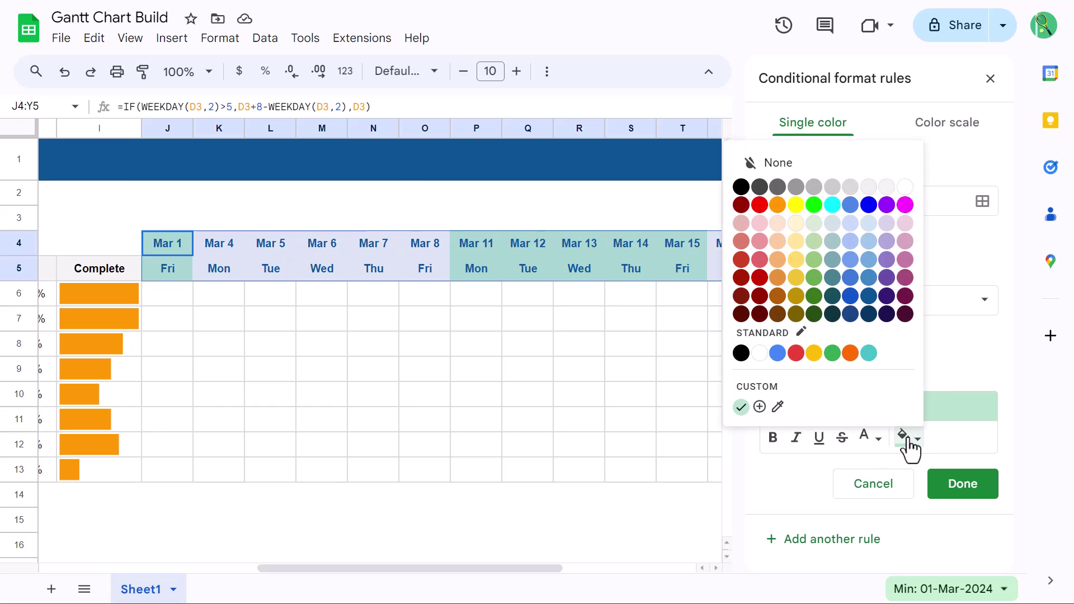
{"action": "left_click", "coordinate": [850, 187]}
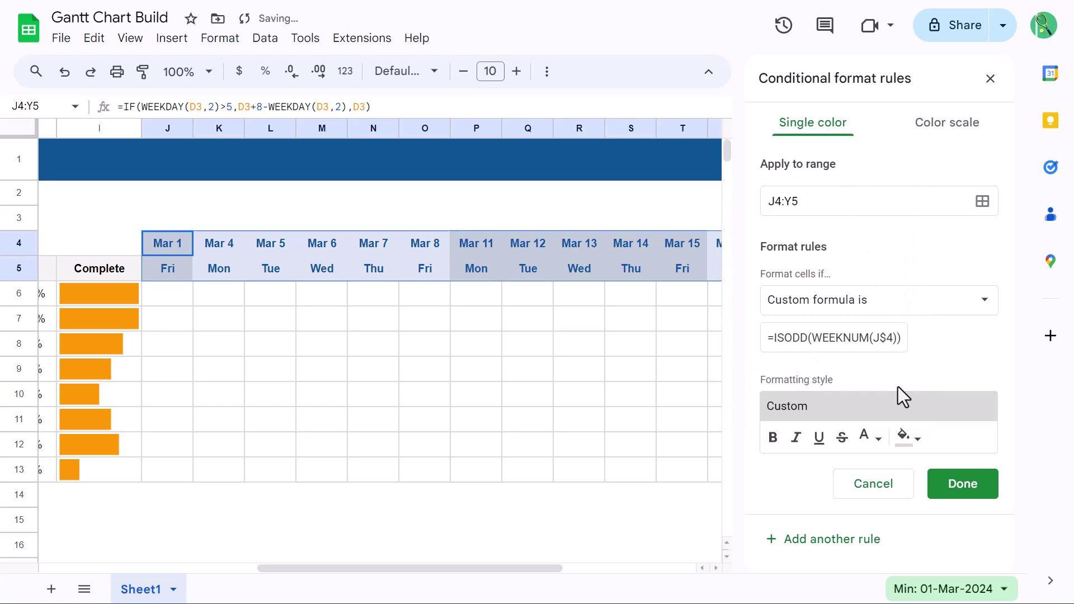
{"action": "left_click", "coordinate": [944, 497]}
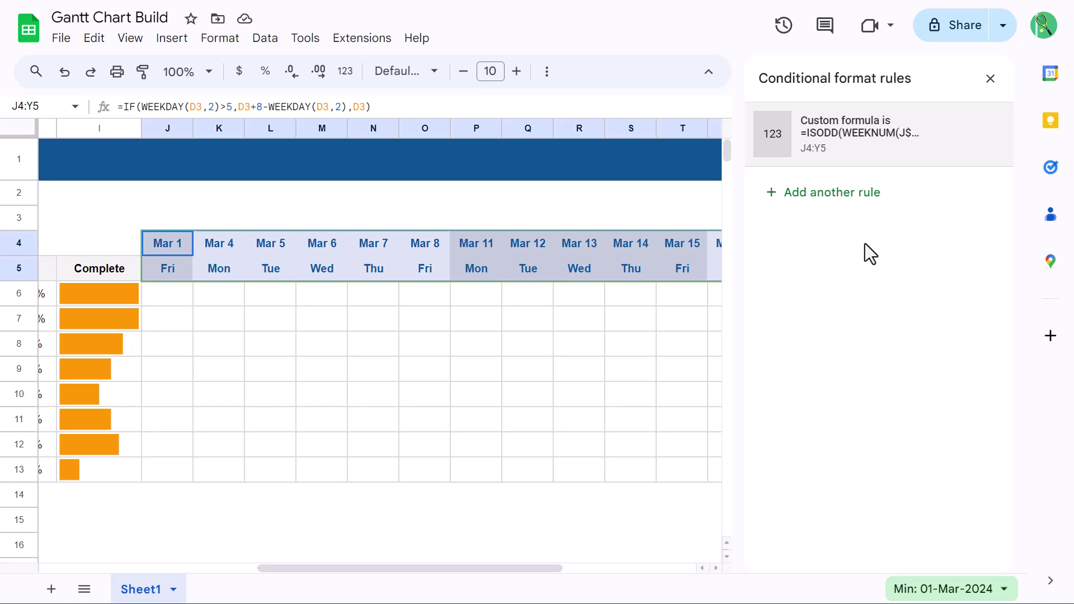
Add a second conditional format rule for J4:Y5 with the custom formula =TODAY()=J$4
{"action": "left_click", "coordinate": [837, 193]}
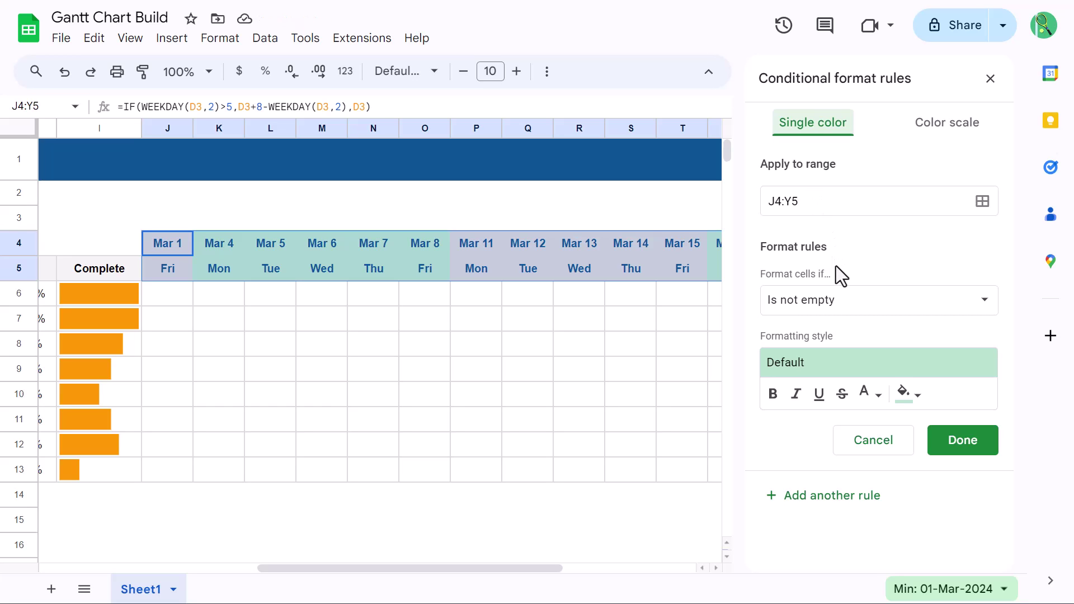
{"action": "left_click", "coordinate": [806, 309]}
{"action": "scroll", "coordinate": [811, 437], "scroll_direction": "down", "scroll_amount": 3}
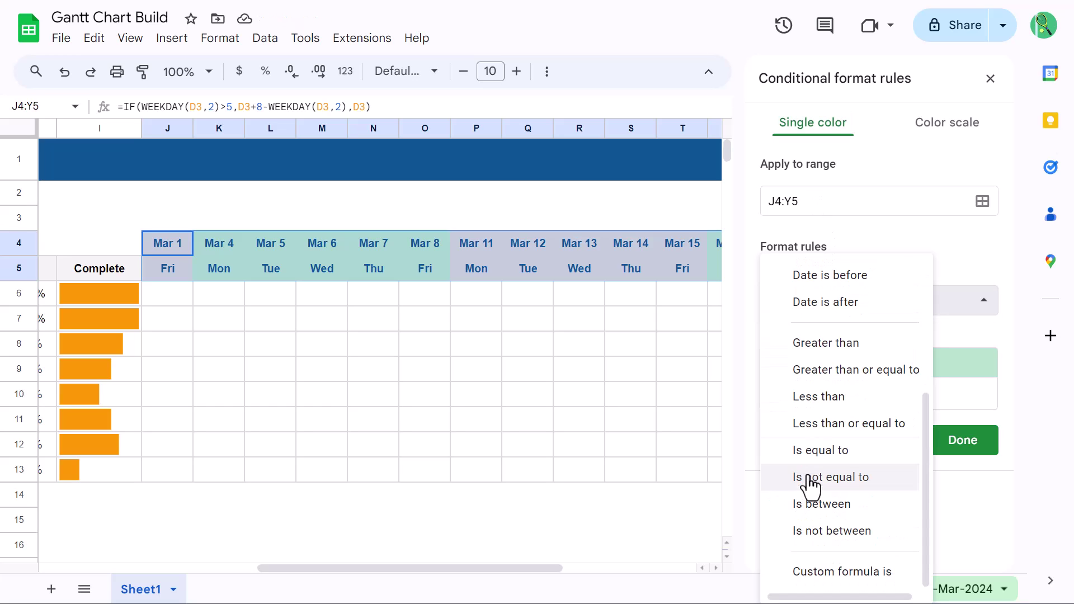
{"action": "left_click", "coordinate": [837, 572]}
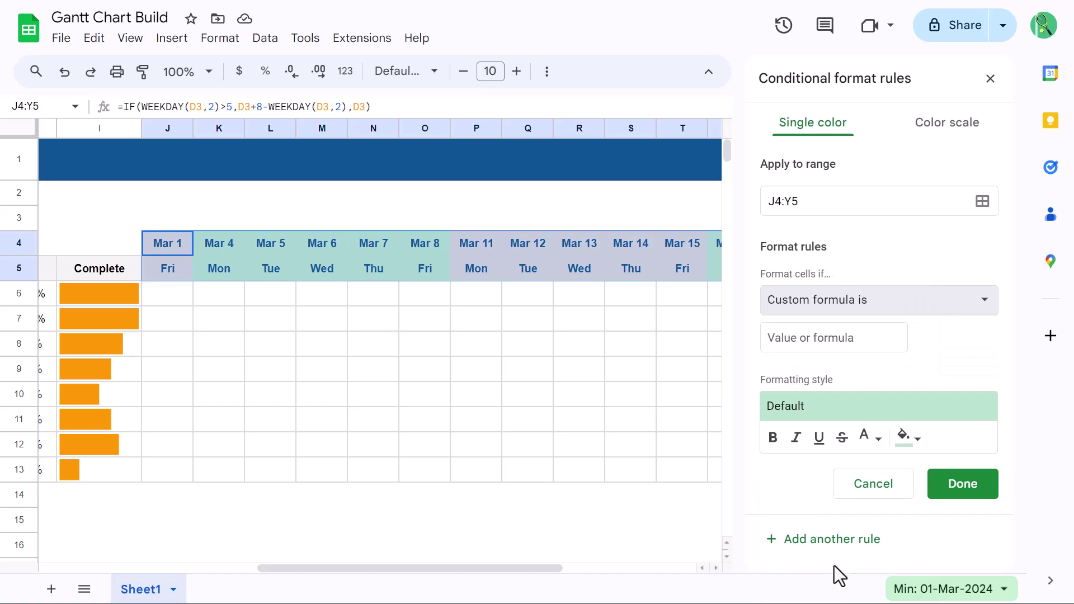
{"action": "left_click", "coordinate": [847, 341]}
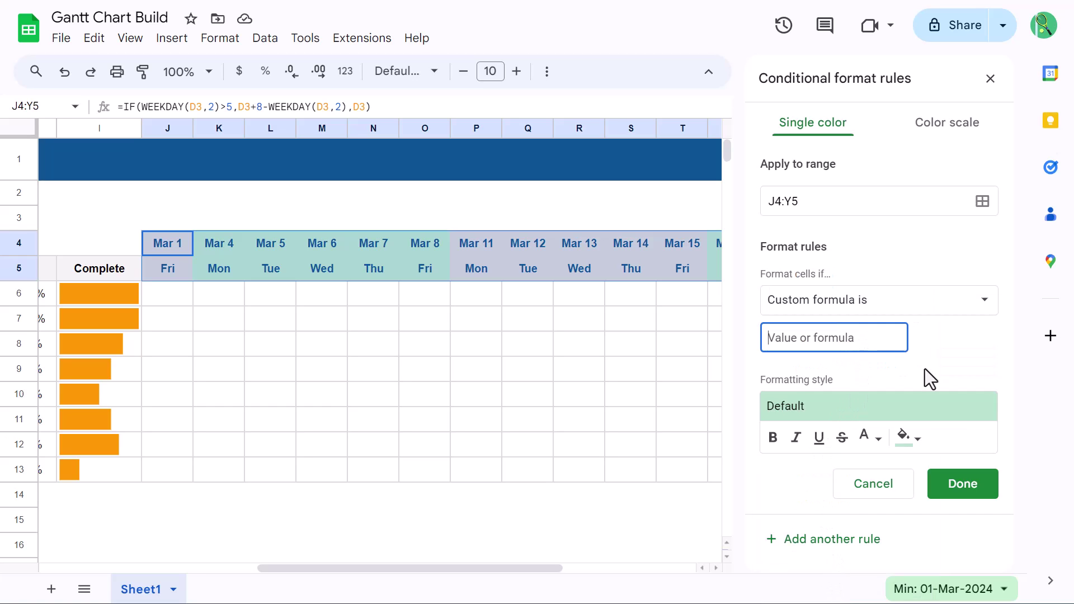
{"action": "type", "text": "=TODAY()"}
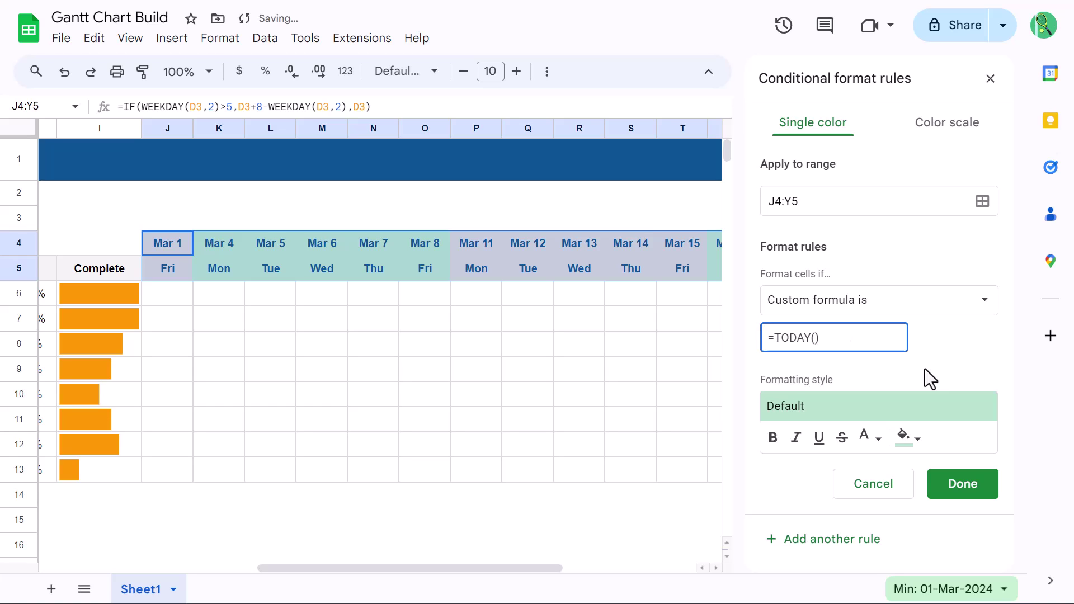
{"action": "type", "text": "=J$4"}
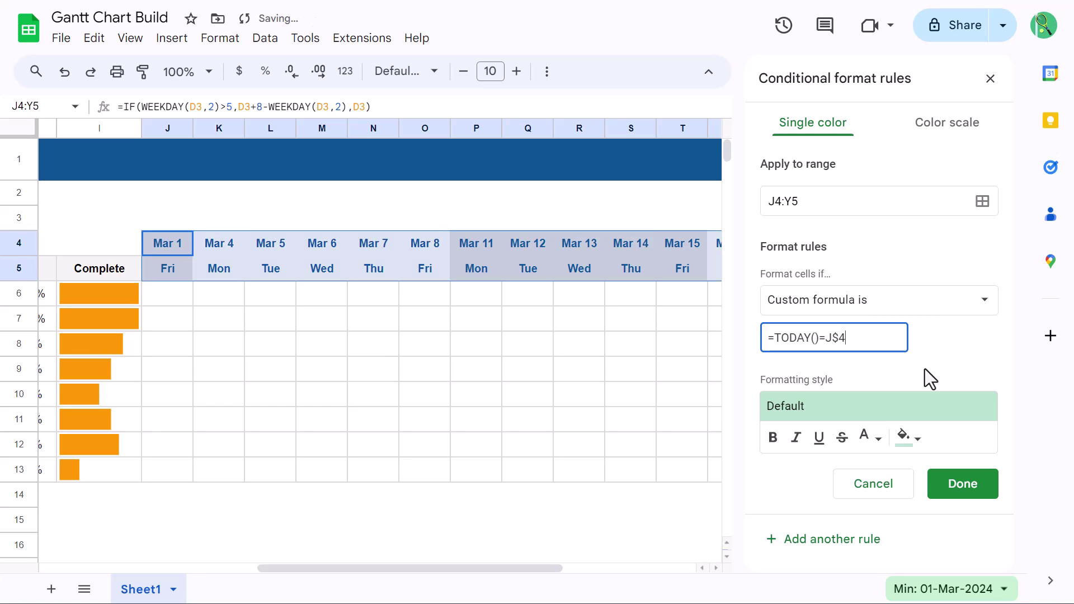
Give the current-date rule a yellow fill, choose its text color and save it
{"action": "left_click", "coordinate": [907, 447]}
{"action": "left_click", "coordinate": [799, 207]}
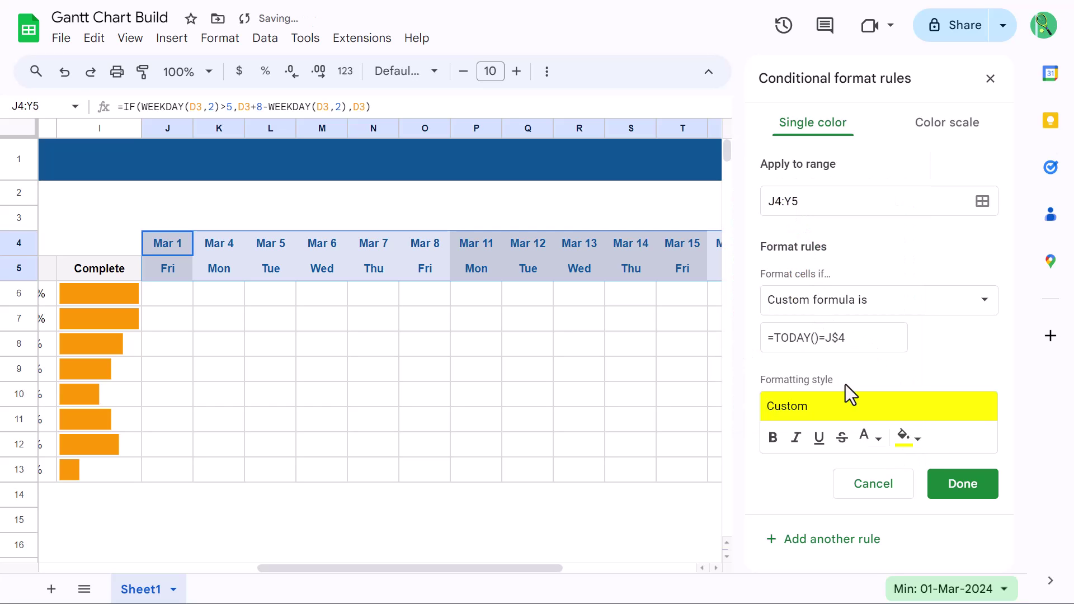
{"action": "left_click", "coordinate": [866, 437]}
{"action": "left_click", "coordinate": [876, 187]}
{"action": "left_click", "coordinate": [961, 484]}
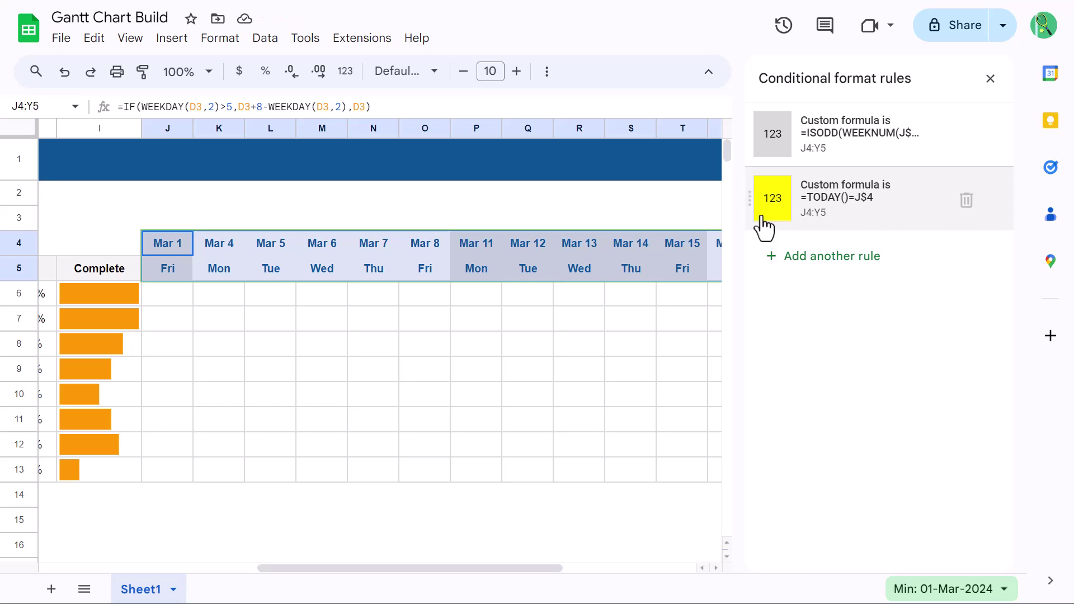
Move the =TODAY()=J$4 rule above the odd-week rule and review the header shading across the timeline
{"action": "left_click_drag", "start_coordinate": [752, 192], "coordinate": [769, 144]}
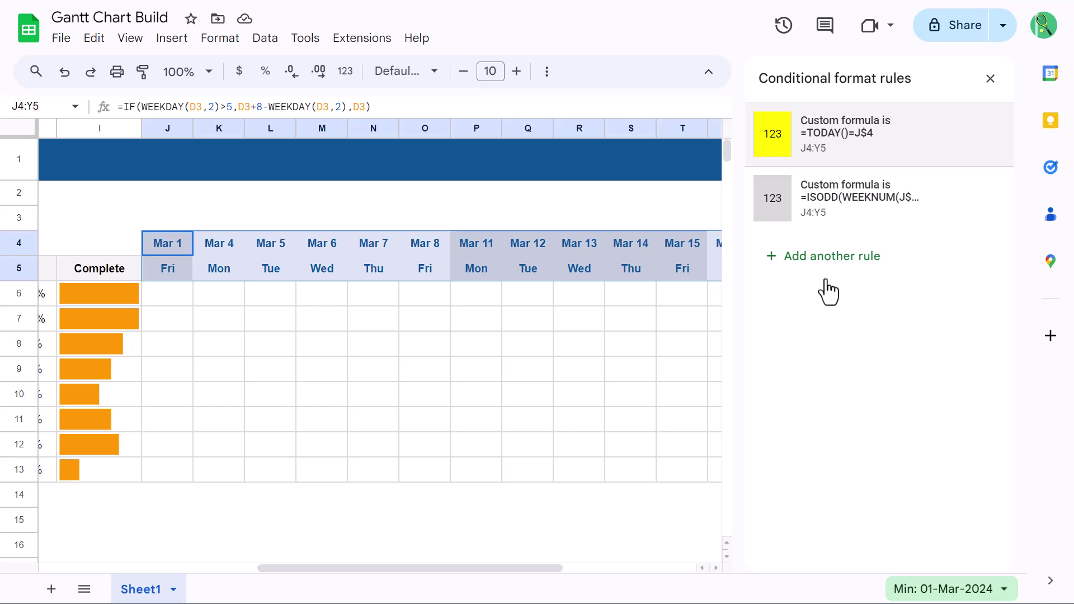
{"action": "left_click", "coordinate": [183, 298]}
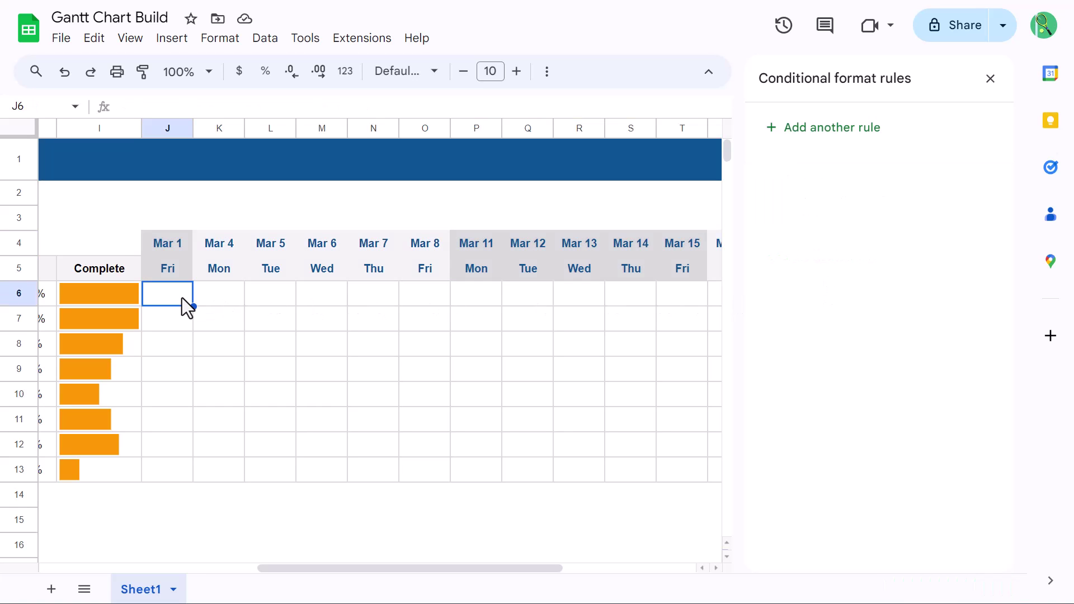
{"action": "scroll", "coordinate": [213, 349], "scroll_direction": "right", "scroll_amount": 4}
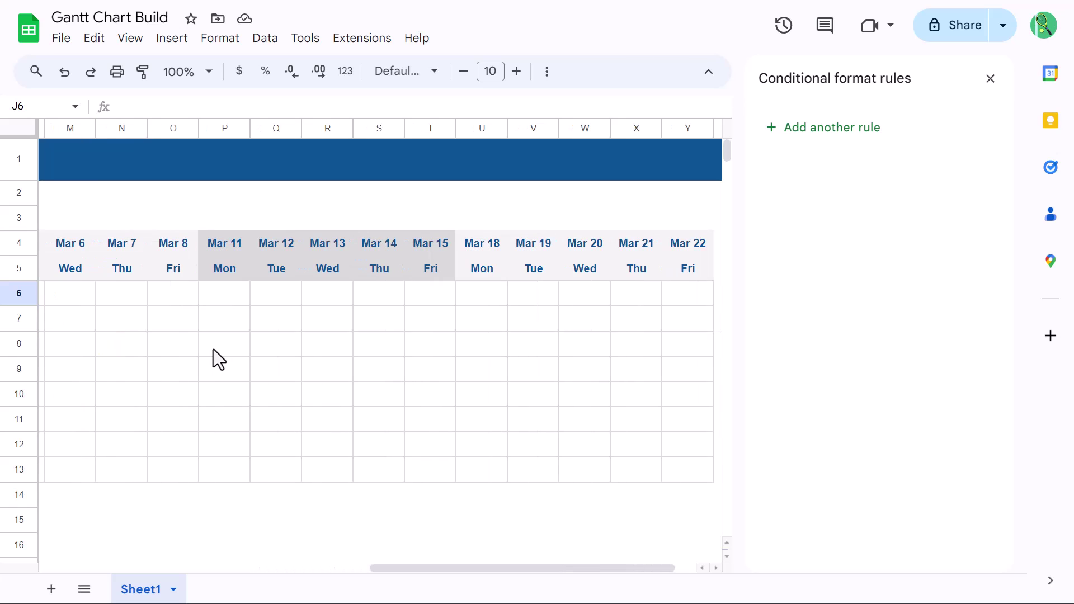
{"action": "scroll", "coordinate": [213, 349], "scroll_direction": "left", "scroll_amount": 4}
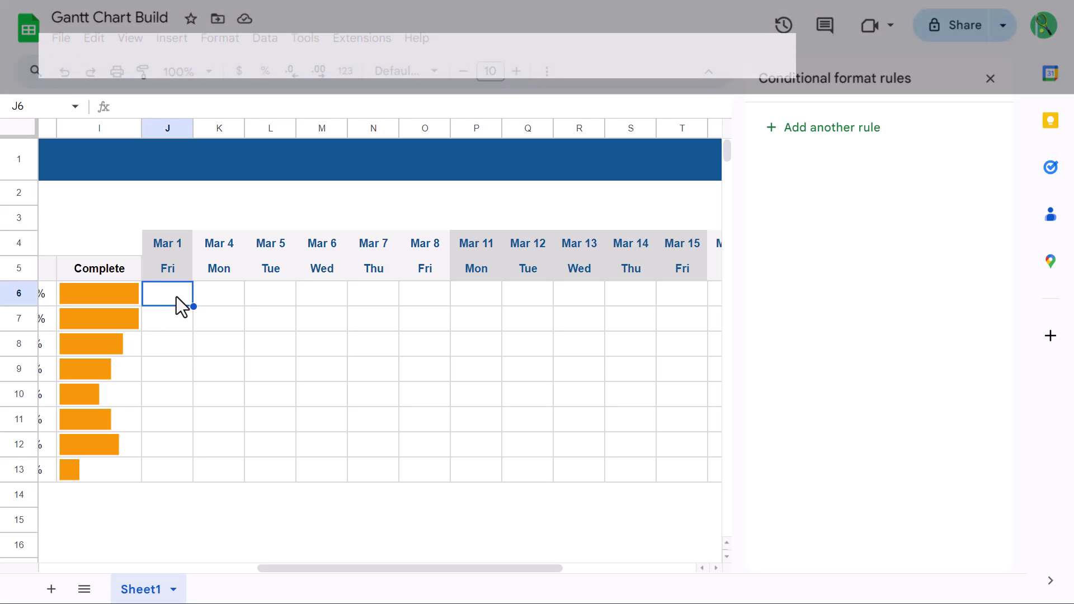
Enter the formula =AND($E6<>"",J$4>=$E6,J$4<=$G6) in cell J6 to test whether the timeline date falls within the task
{"action": "left_click", "coordinate": [391, 104]}
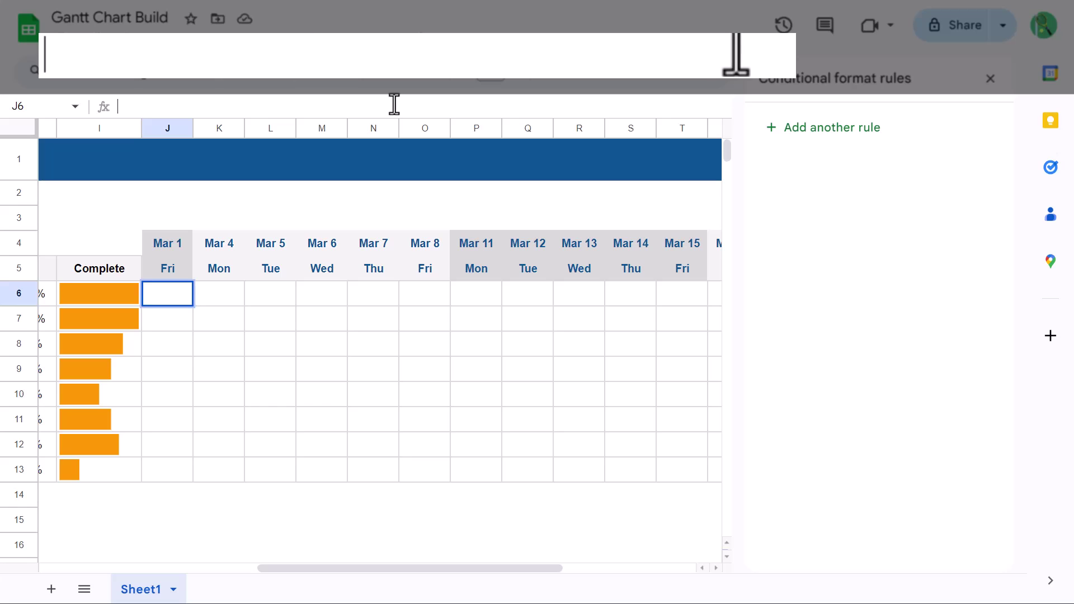
{"action": "type", "text": "="}
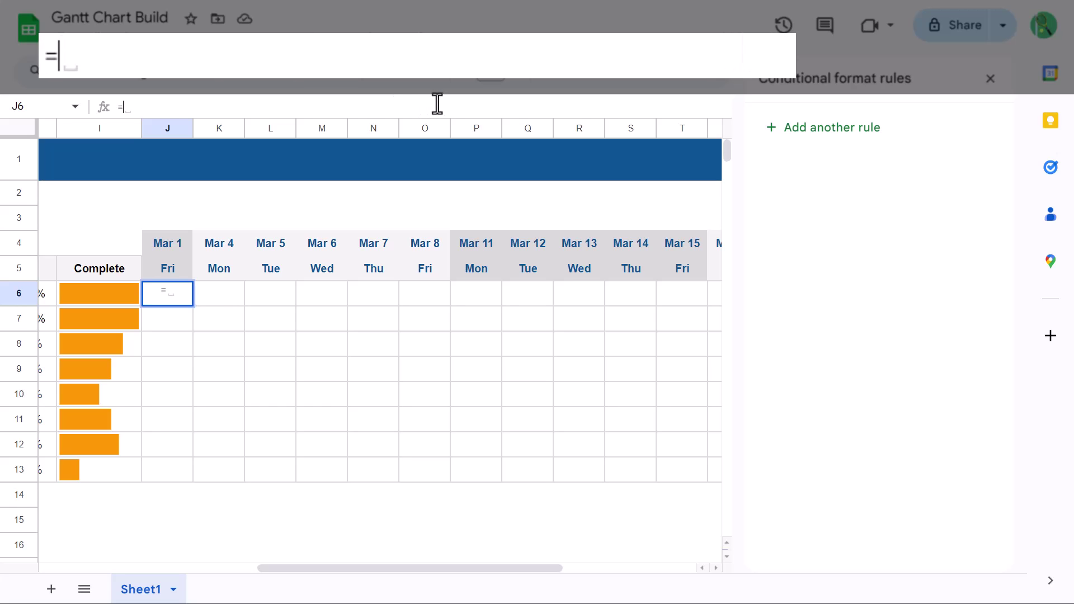
{"action": "type", "text": "AND("}
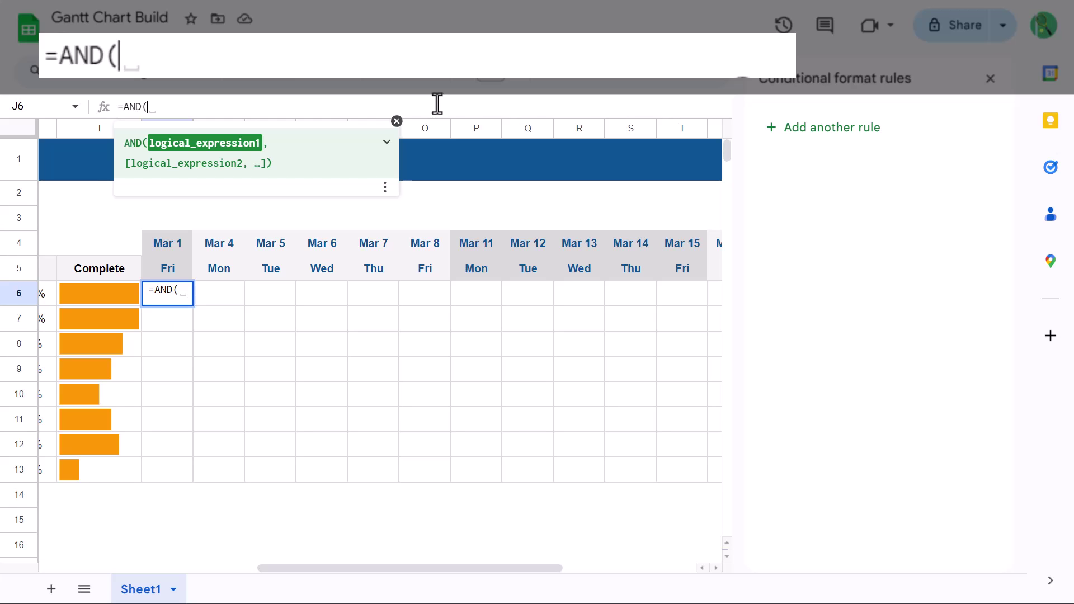
{"action": "type", "text": "$E6"}
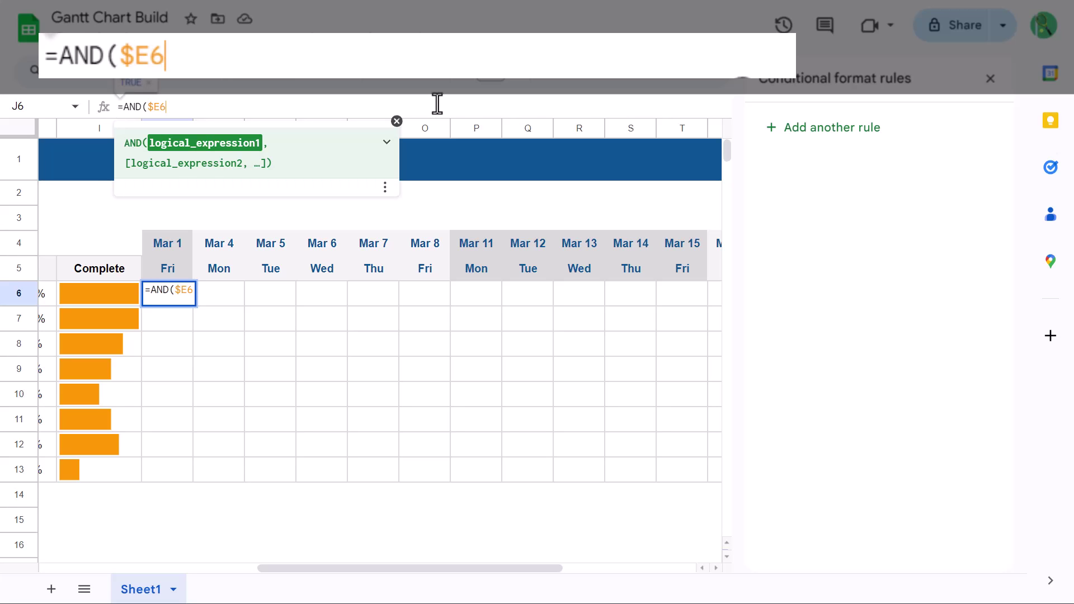
{"action": "type", "text": "< "}
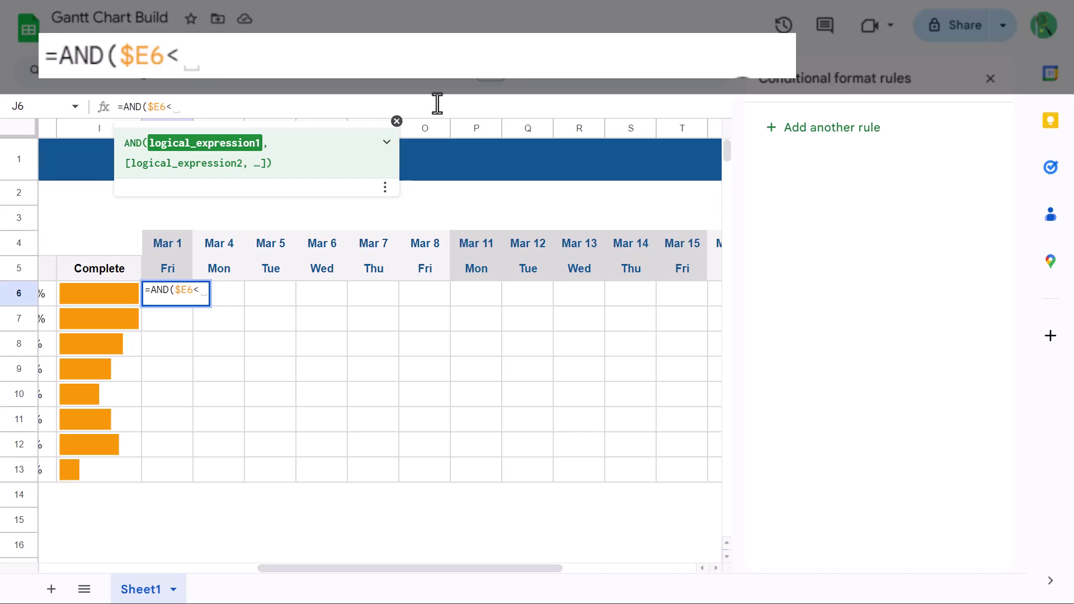
{"action": "type", "text": ">"}
{"action": "type", "text": "\"\""}
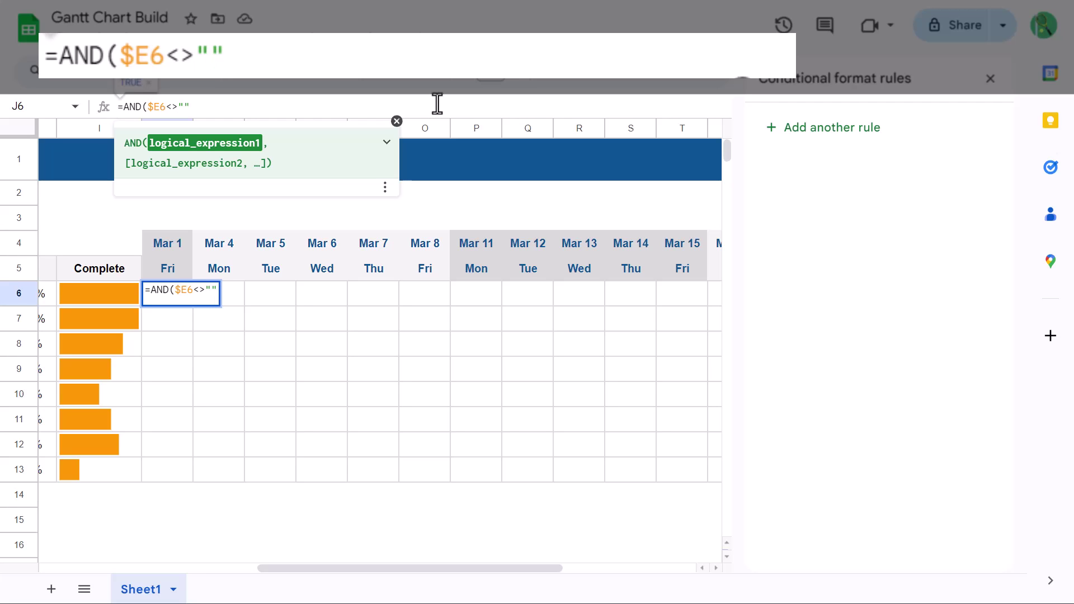
{"action": "type", "text": ", "}
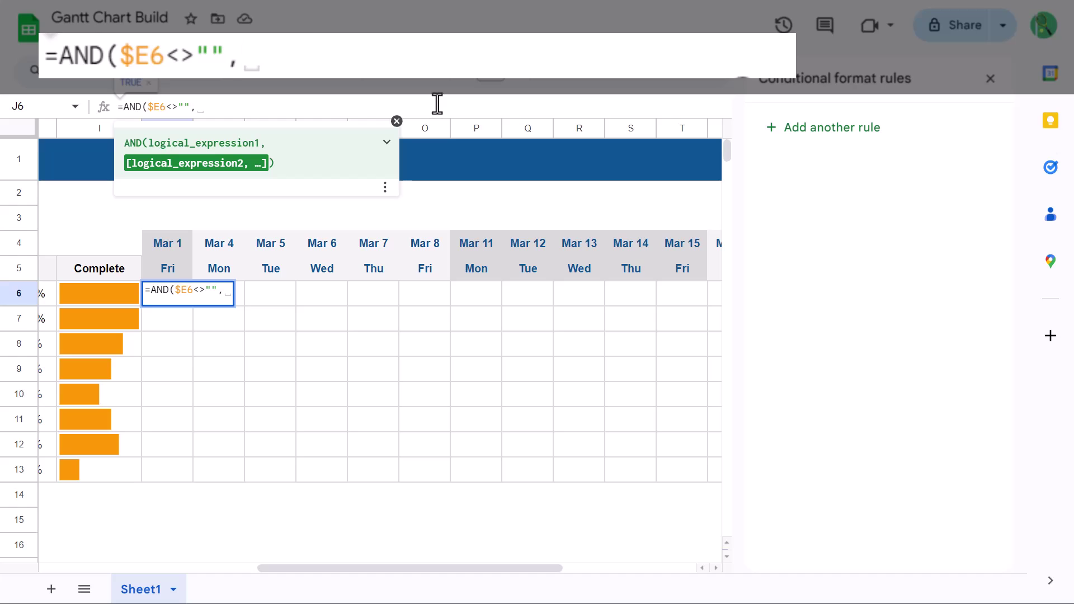
{"action": "type", "text": "J$4"}
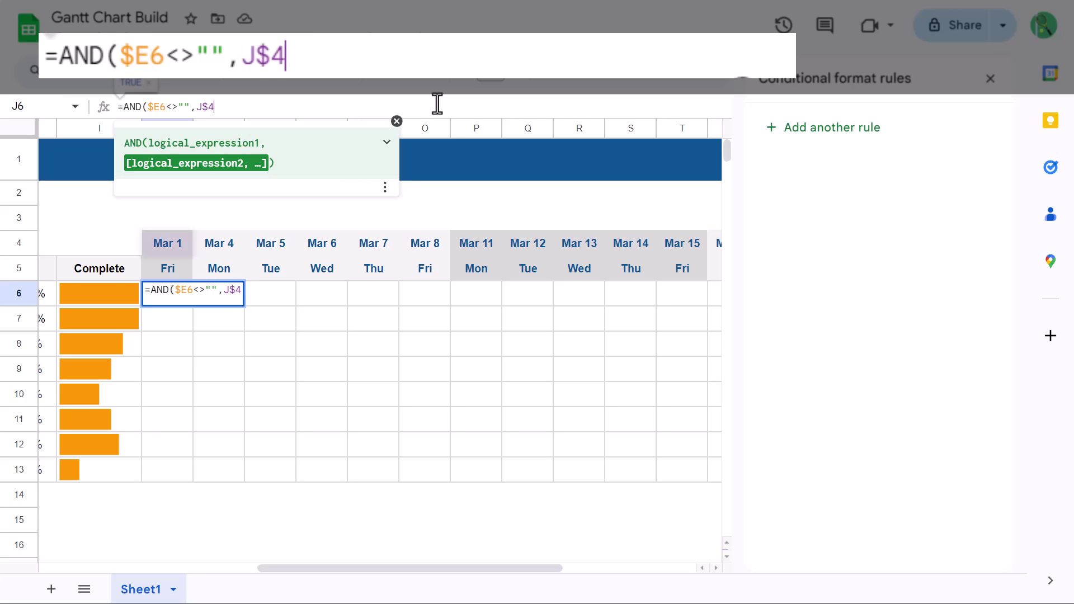
{"action": "type", "text": "> "}
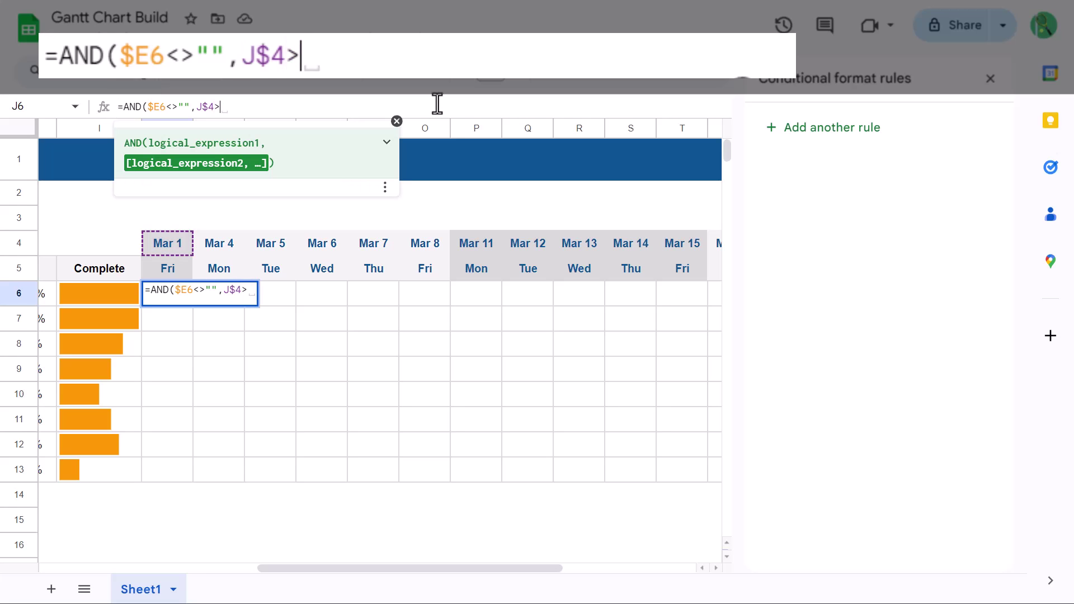
{"action": "type", "text": "="}
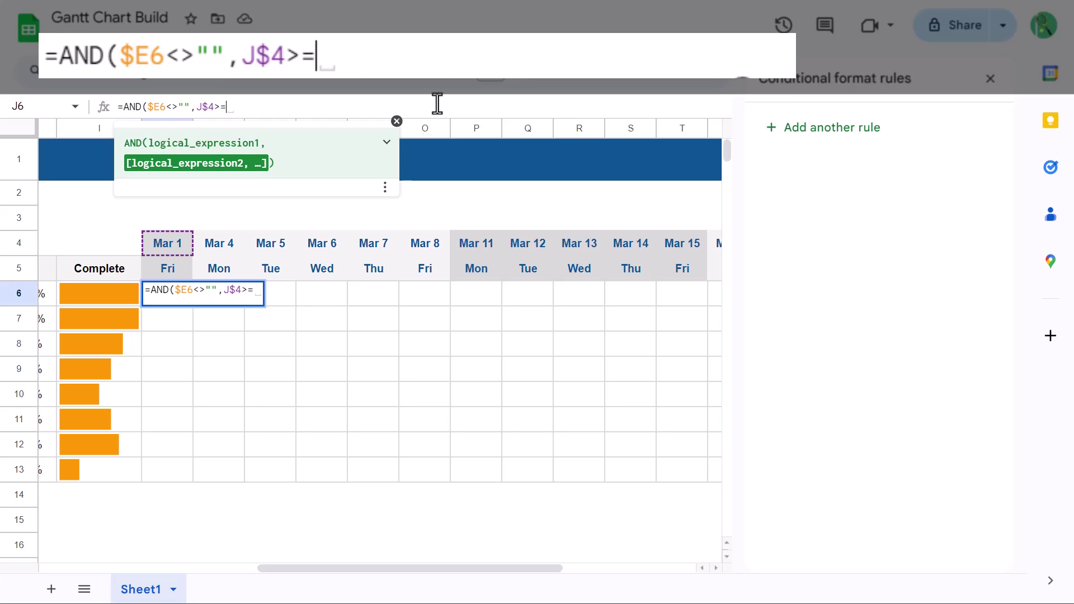
{"action": "type", "text": "$E6,"}
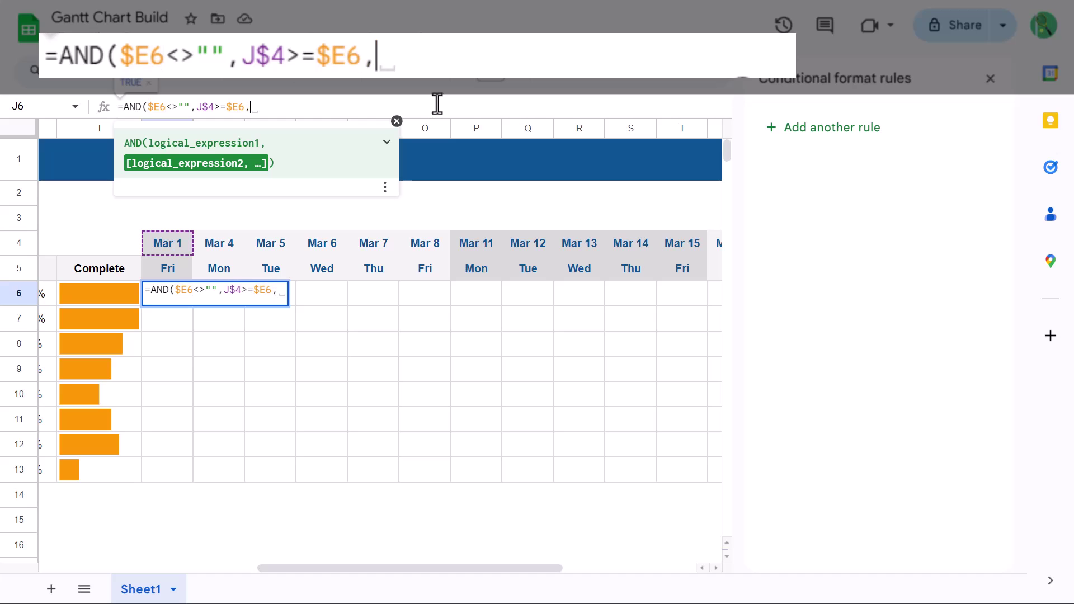
{"action": "key", "text": "BackSpace"}
{"action": "type", "text": "J$4"}
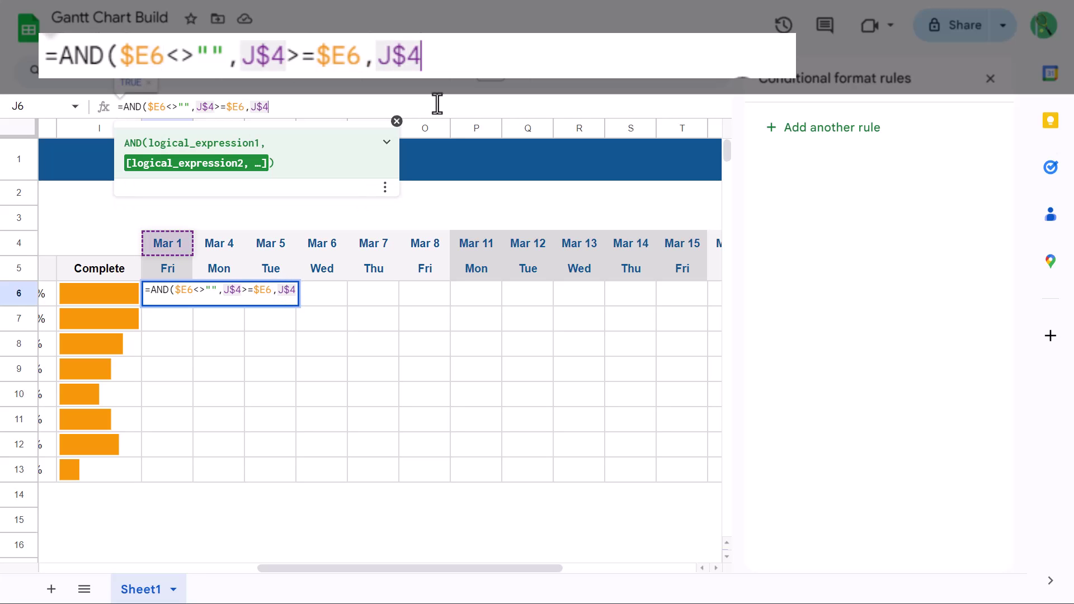
{"action": "type", "text": "<="}
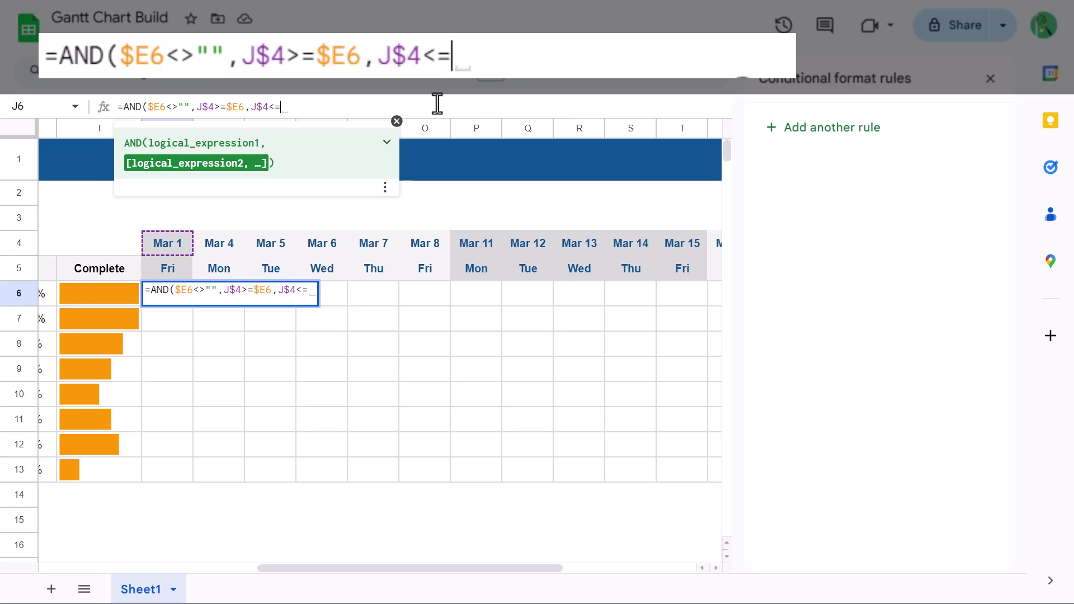
{"action": "type", "text": "$G6"}
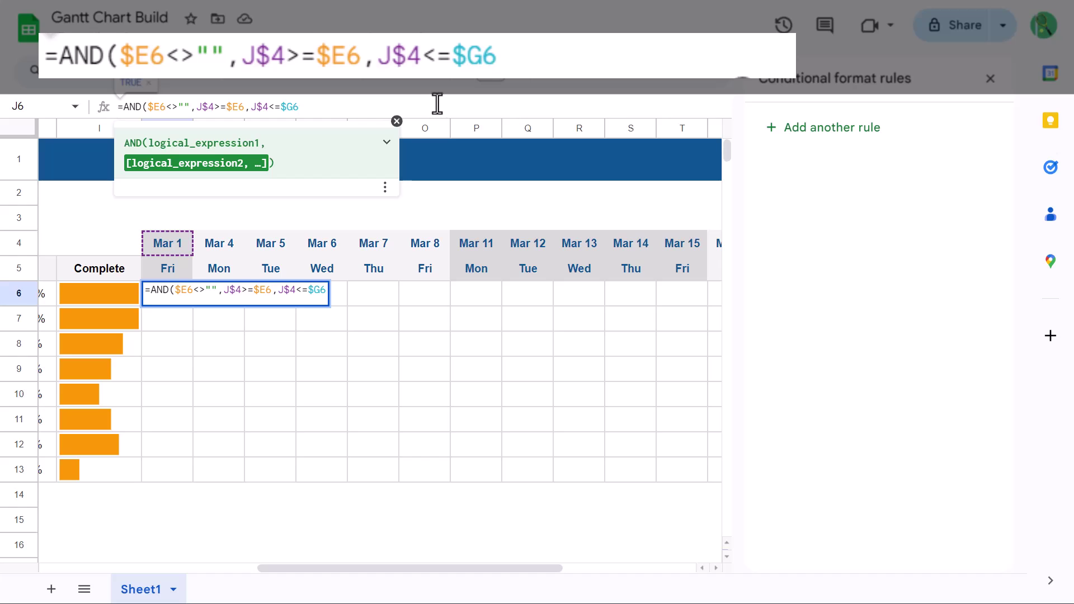
{"action": "type", "text": ")"}
{"action": "key", "text": "Return"}
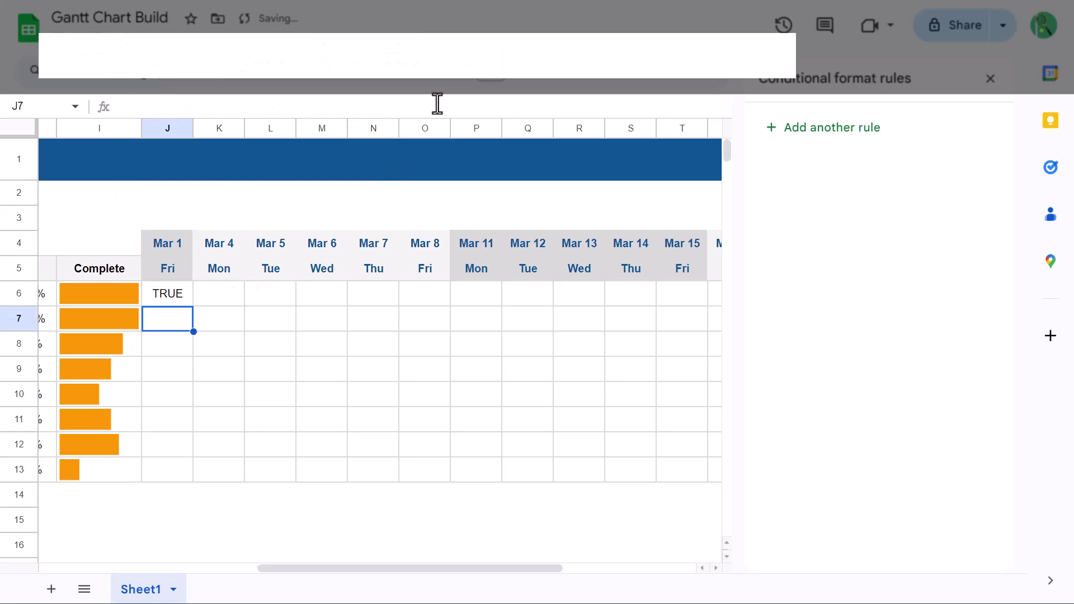
Test the J6 formula by filling it across J6:Q9, and undo the fill
{"action": "left_click", "coordinate": [172, 291]}
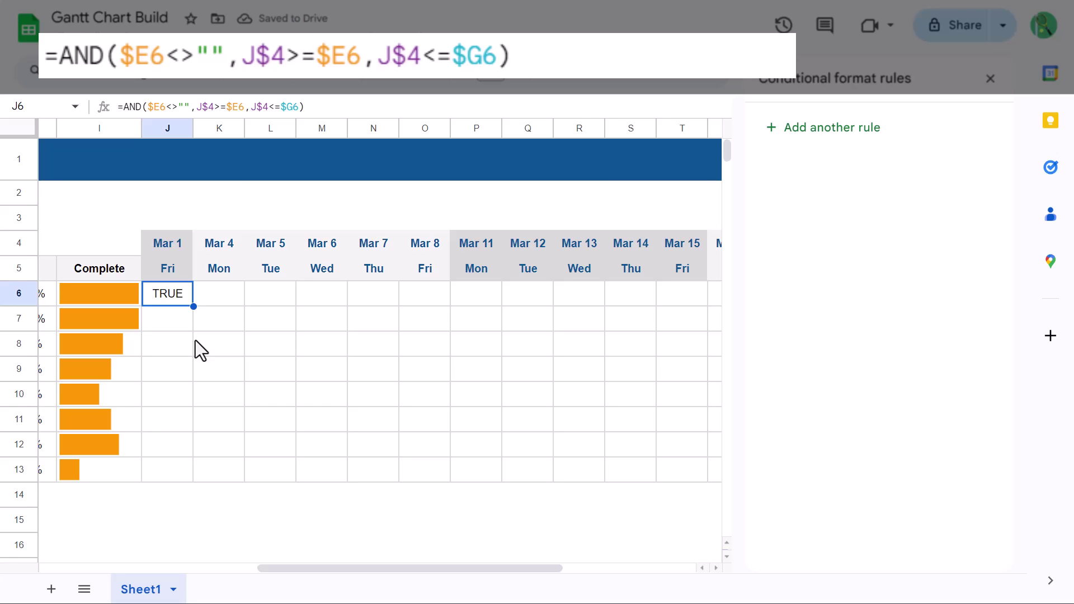
{"action": "scroll", "coordinate": [196, 341], "scroll_direction": "left", "scroll_amount": 8}
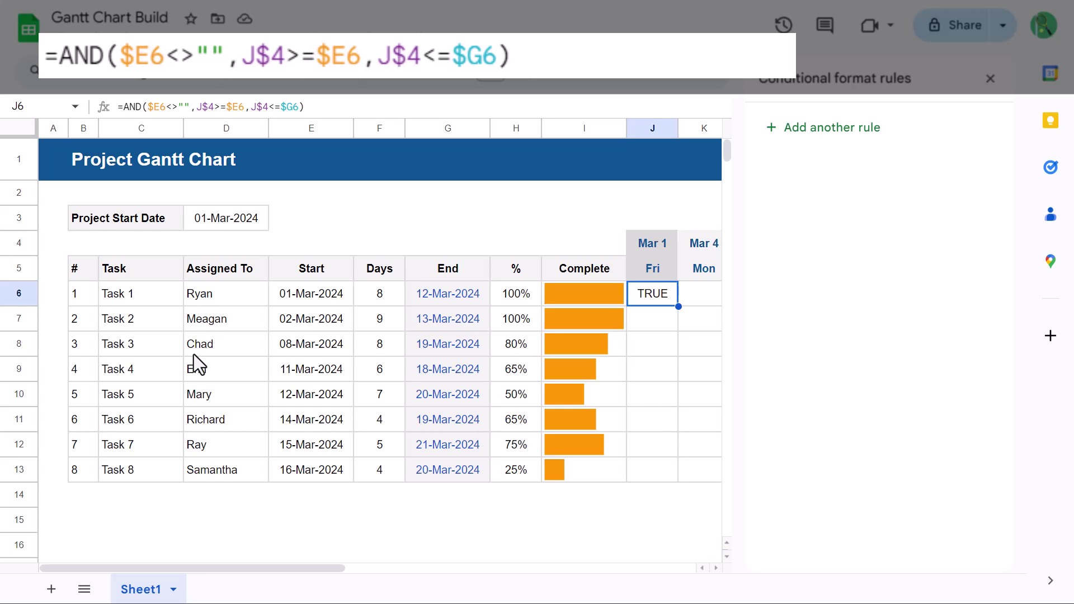
{"action": "scroll", "coordinate": [193, 354], "scroll_direction": "right", "scroll_amount": 8}
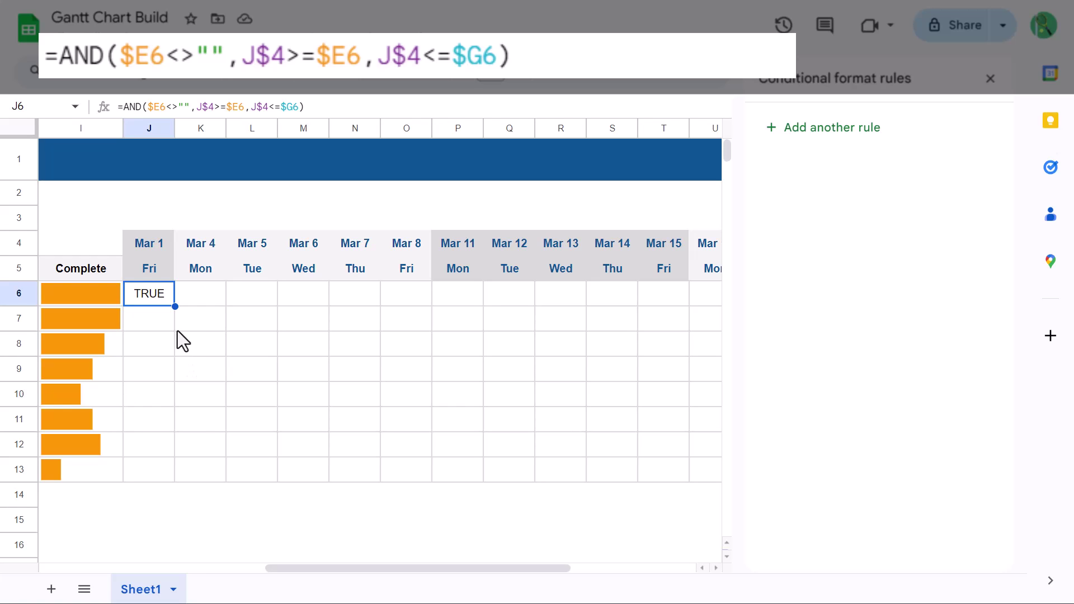
{"action": "left_click_drag", "start_coordinate": [175, 306], "coordinate": [532, 371]}
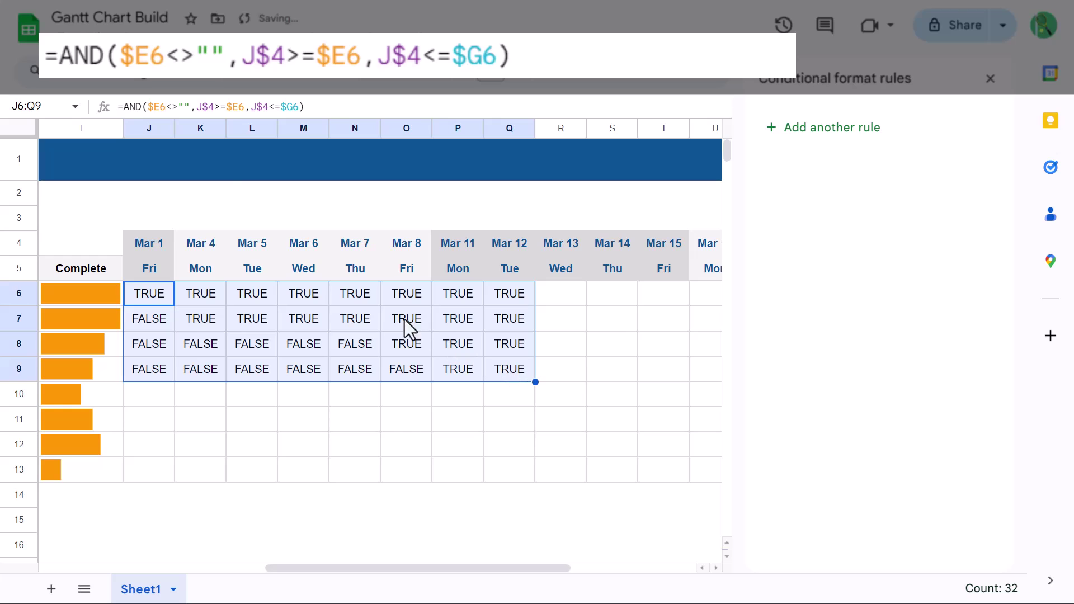
{"action": "left_click", "coordinate": [67, 80]}
{"action": "left_click", "coordinate": [67, 81]}
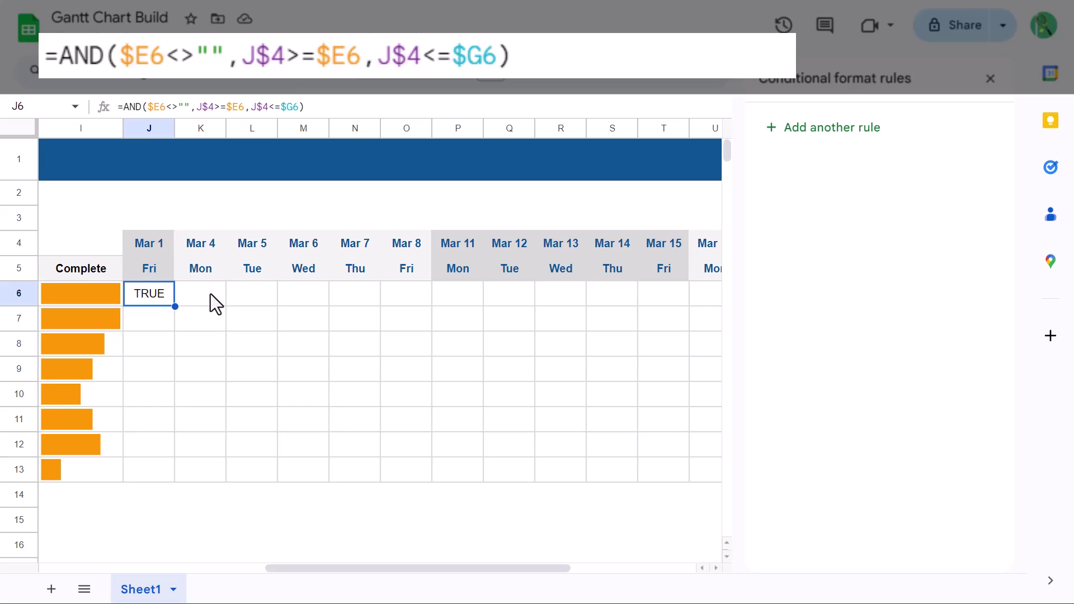
Copy the full AND formula text from cell J6 and leave the cell's content as it is
{"action": "left_click_drag", "start_coordinate": [320, 107], "coordinate": [109, 107]}
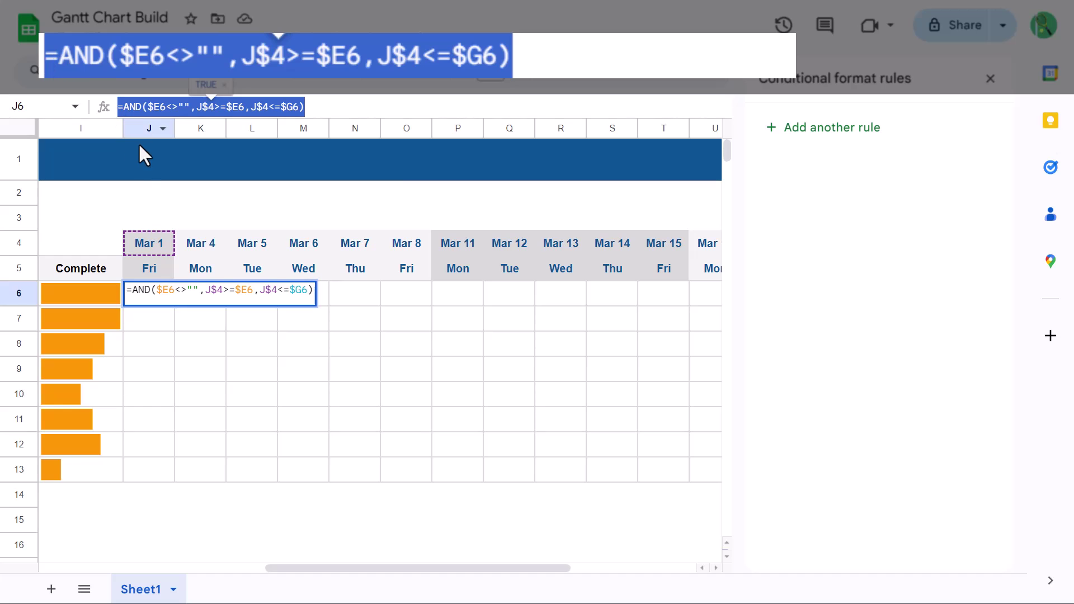
{"action": "key", "text": "ctrl+c"}
{"action": "key", "text": "Return"}
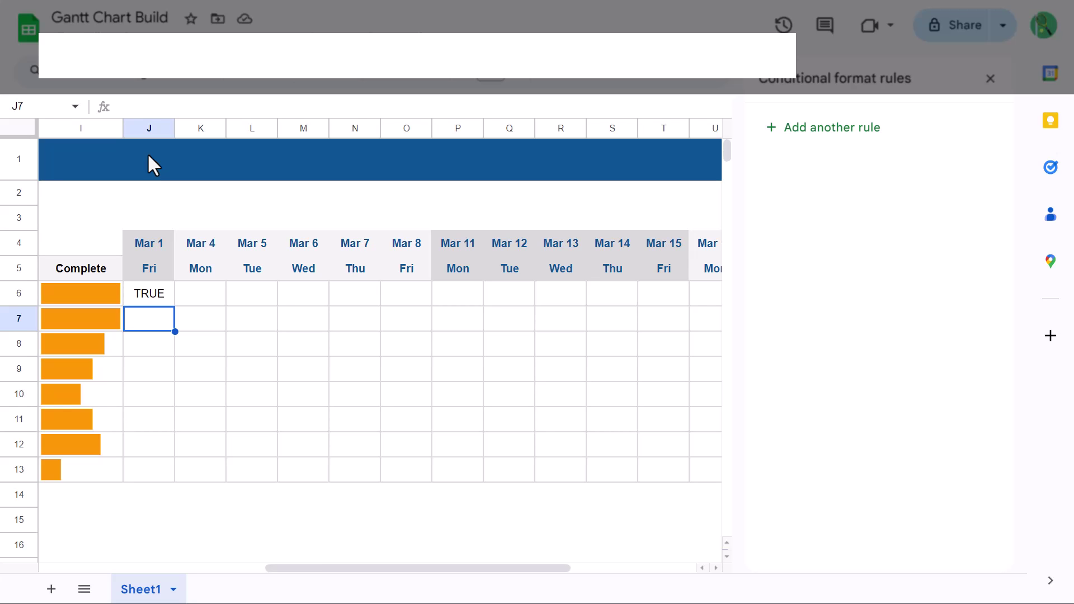
Add a conditional format rule for J6:Y13 with the copied custom formula =AND($E6<>"",J$4>=$E6,J$4<=$G6)
{"action": "left_click", "coordinate": [135, 290]}
{"action": "left_click_drag", "start_coordinate": [135, 290], "coordinate": [633, 464]}
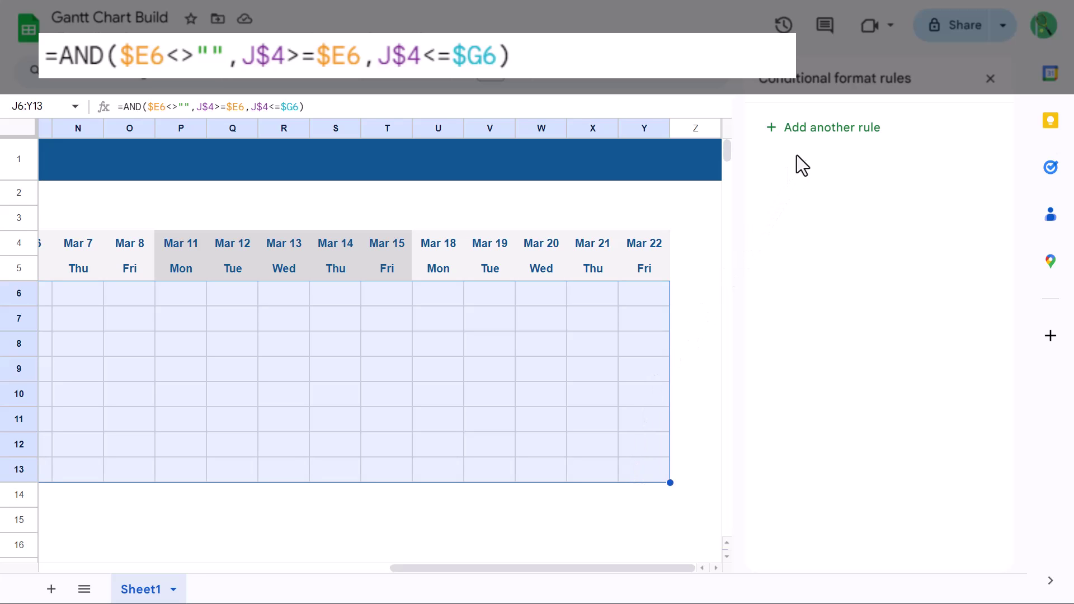
{"action": "left_click", "coordinate": [815, 129]}
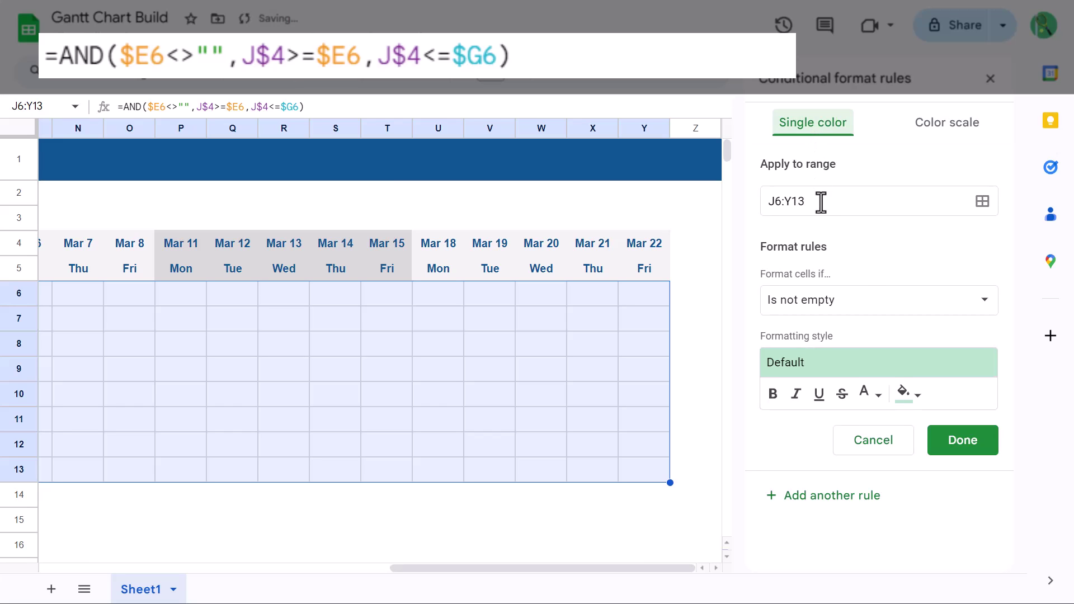
{"action": "left_click", "coordinate": [829, 312]}
{"action": "scroll", "coordinate": [830, 323], "scroll_direction": "down", "scroll_amount": 4}
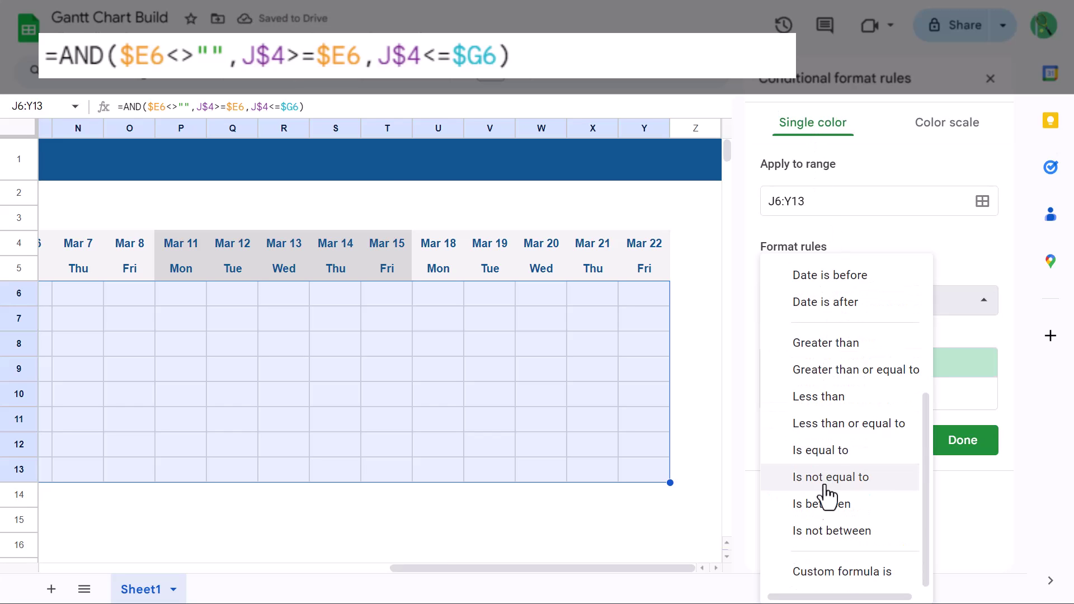
{"action": "left_click", "coordinate": [834, 578]}
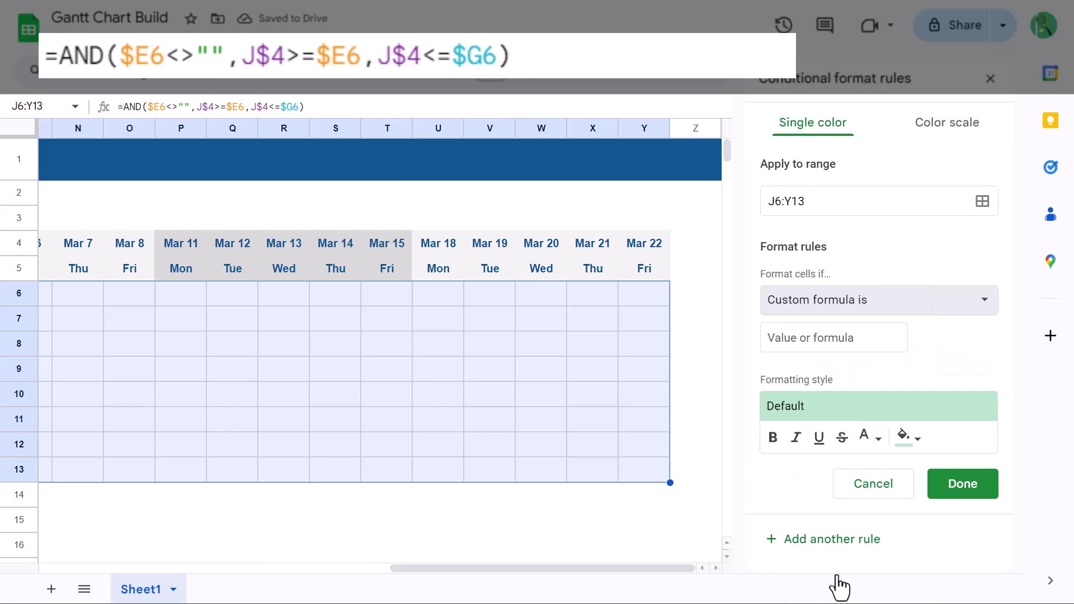
{"action": "left_click", "coordinate": [849, 341]}
{"action": "key", "text": "ctrl+v"}
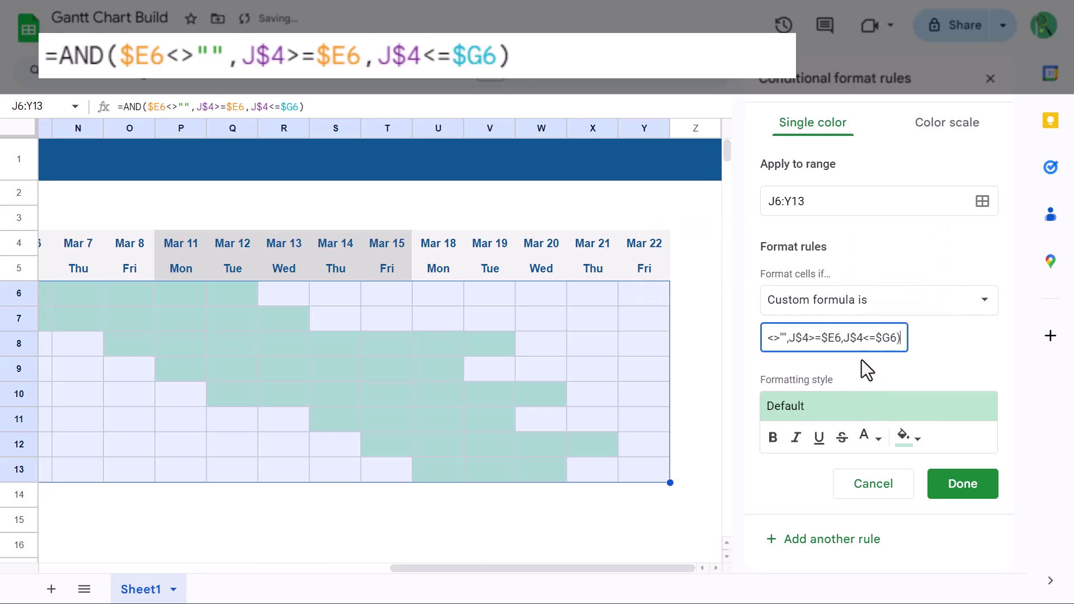
Give the task duration rule the custom fill color #eaf5ff and save it
{"action": "left_click", "coordinate": [916, 446]}
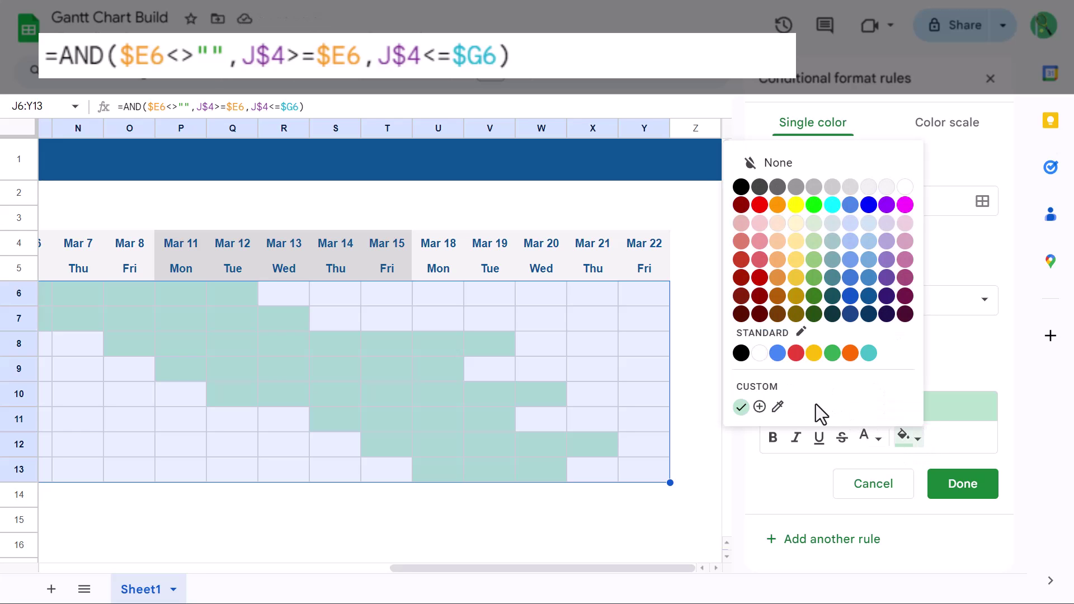
{"action": "left_click", "coordinate": [759, 407]}
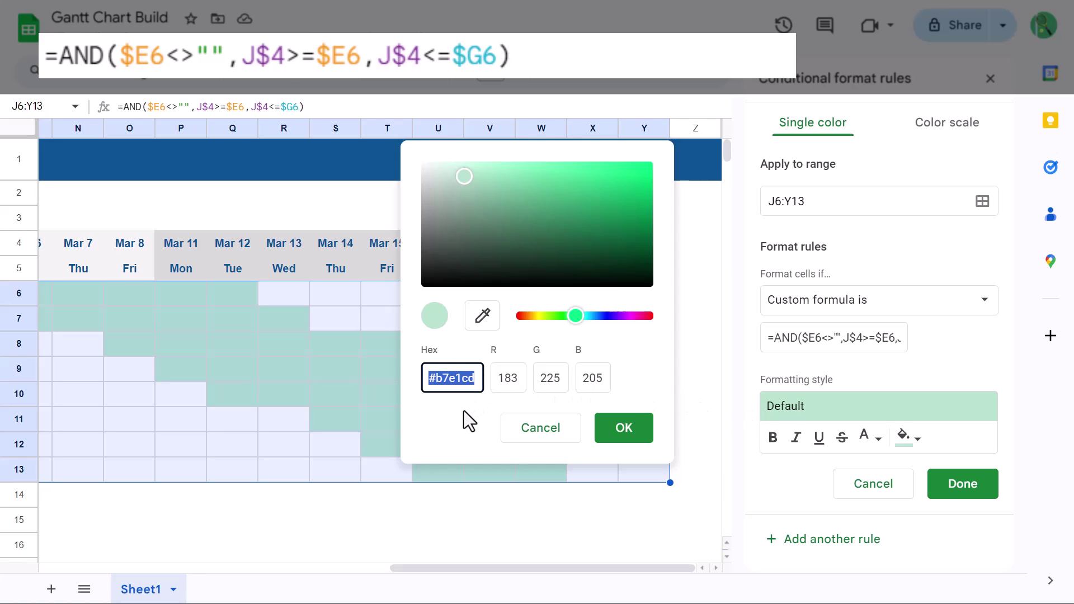
{"action": "type", "text": "#"}
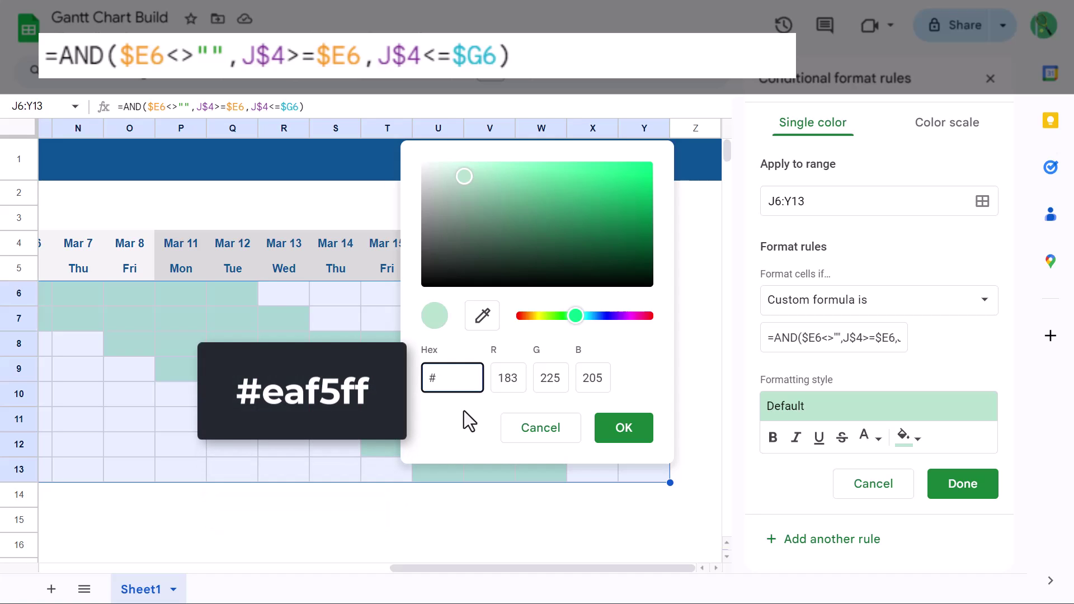
{"action": "type", "text": "eaf5f"}
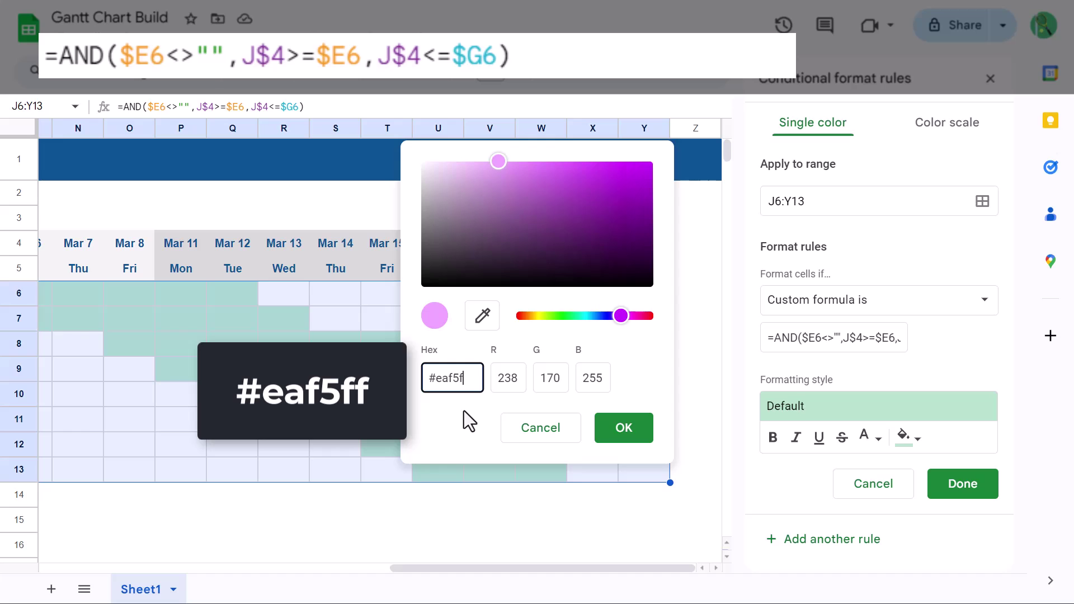
{"action": "type", "text": "f"}
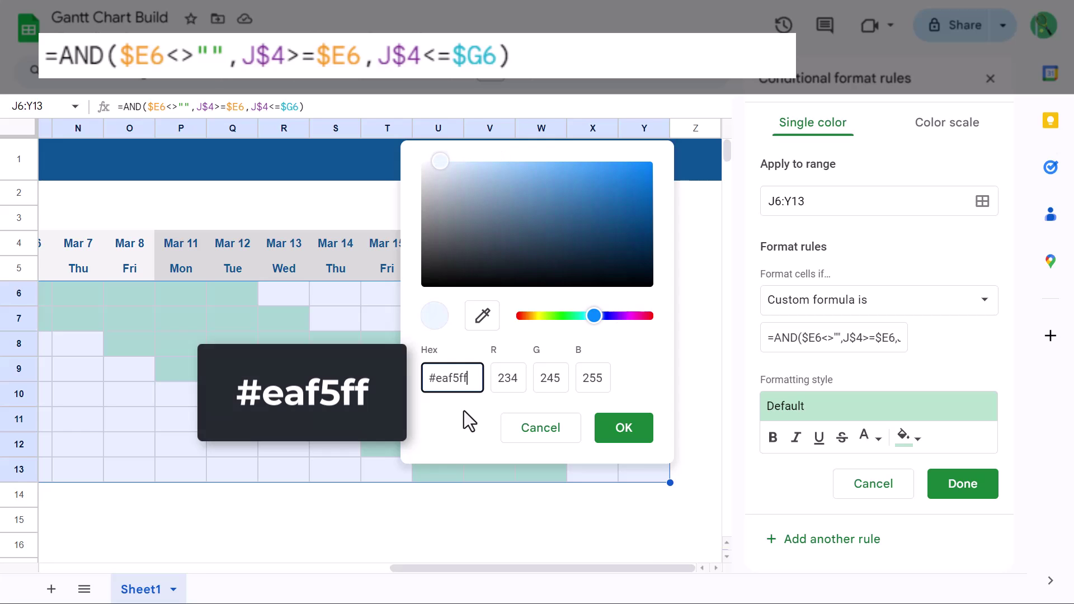
{"action": "left_click", "coordinate": [638, 429]}
{"action": "left_click", "coordinate": [958, 484]}
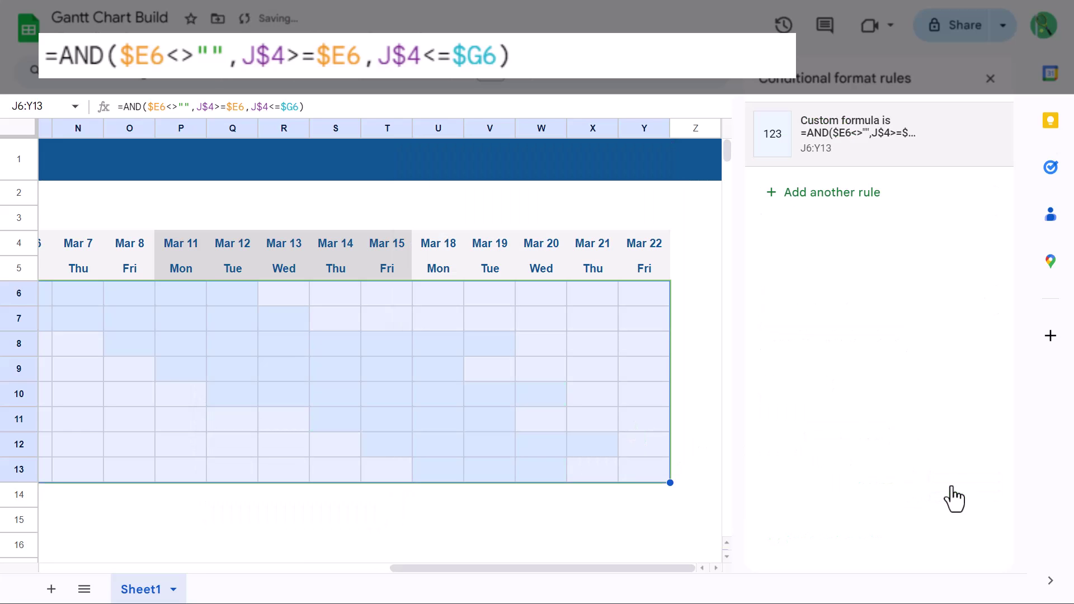
Change the first condition of the AND formula in cell J6 to $H6<>0
{"action": "scroll", "coordinate": [348, 364], "scroll_direction": "left", "scroll_amount": 8}
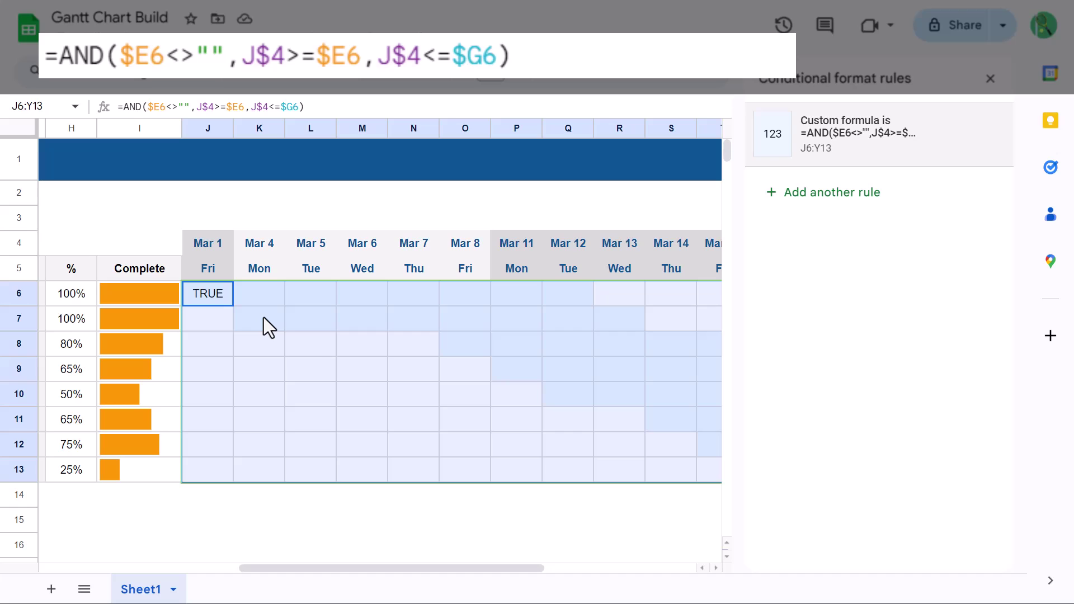
{"action": "left_click", "coordinate": [206, 297]}
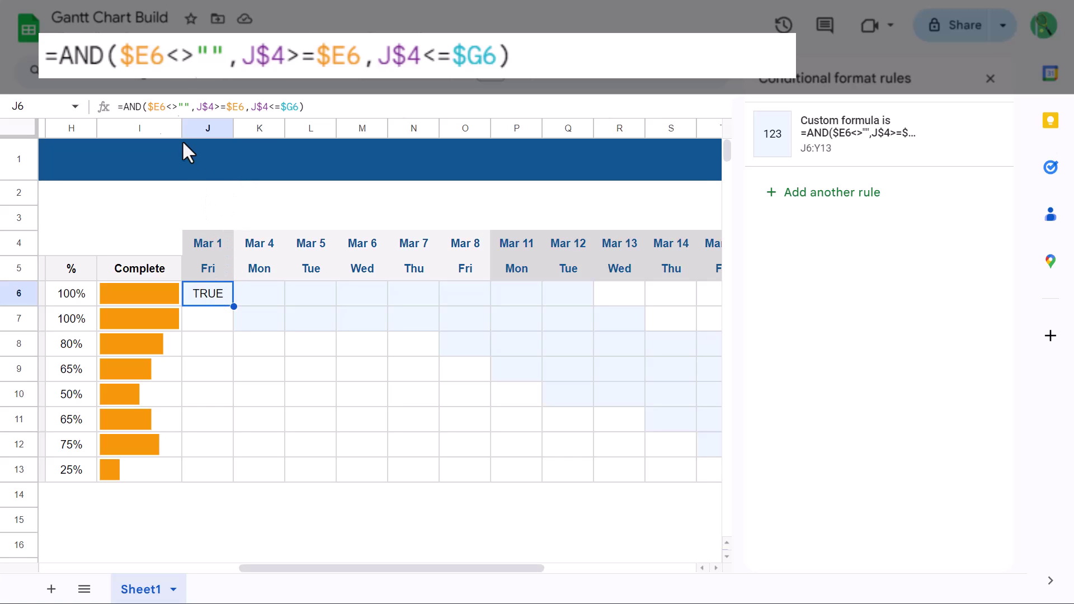
{"action": "left_click", "coordinate": [166, 106]}
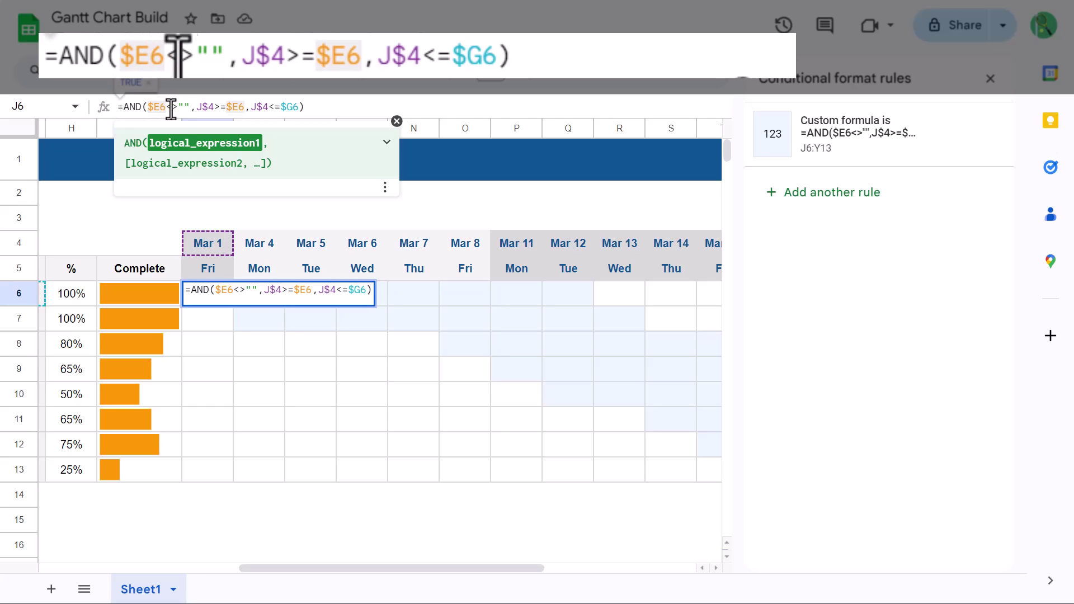
{"action": "left_click", "coordinate": [158, 107]}
{"action": "key", "text": "BackSpace"}
{"action": "type", "text": "H"}
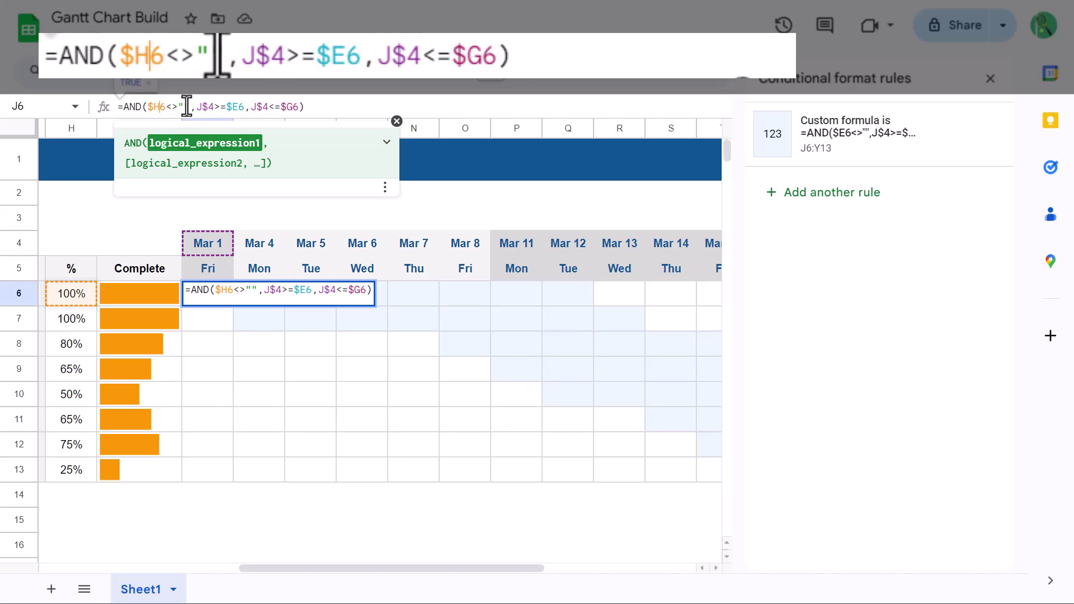
{"action": "left_click", "coordinate": [191, 107]}
{"action": "key", "text": "BackSpace"}
{"action": "key", "text": "BackSpace"}
{"action": "type", "text": "0"}
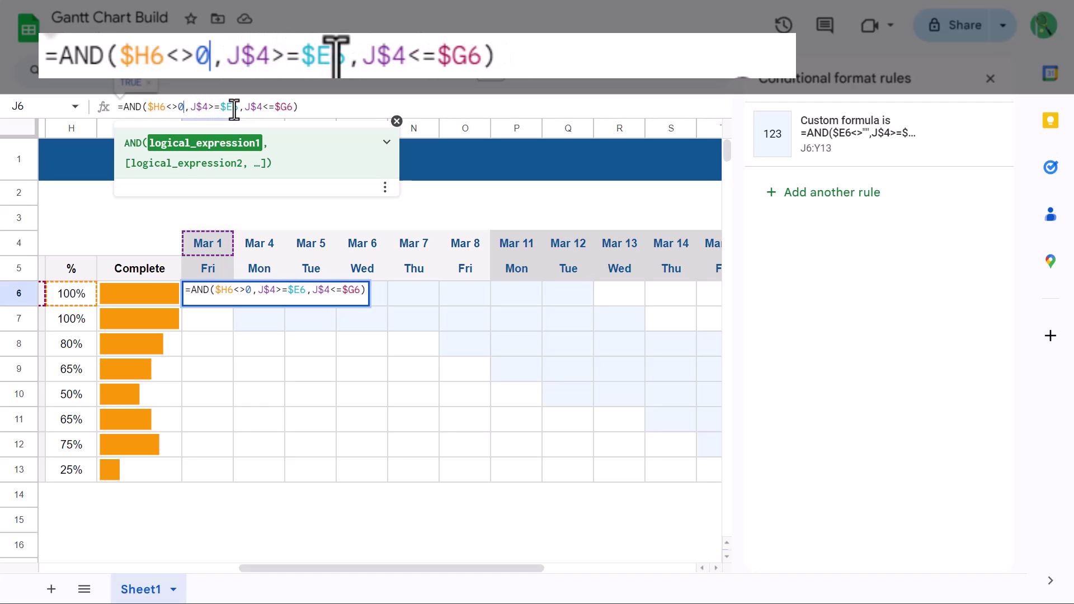
Replace $G6 in the J6 formula so the last condition reads J$4<=WORKDAY($E6,$F6*$H6-1), and commit the formula
{"action": "left_click", "coordinate": [290, 108]}
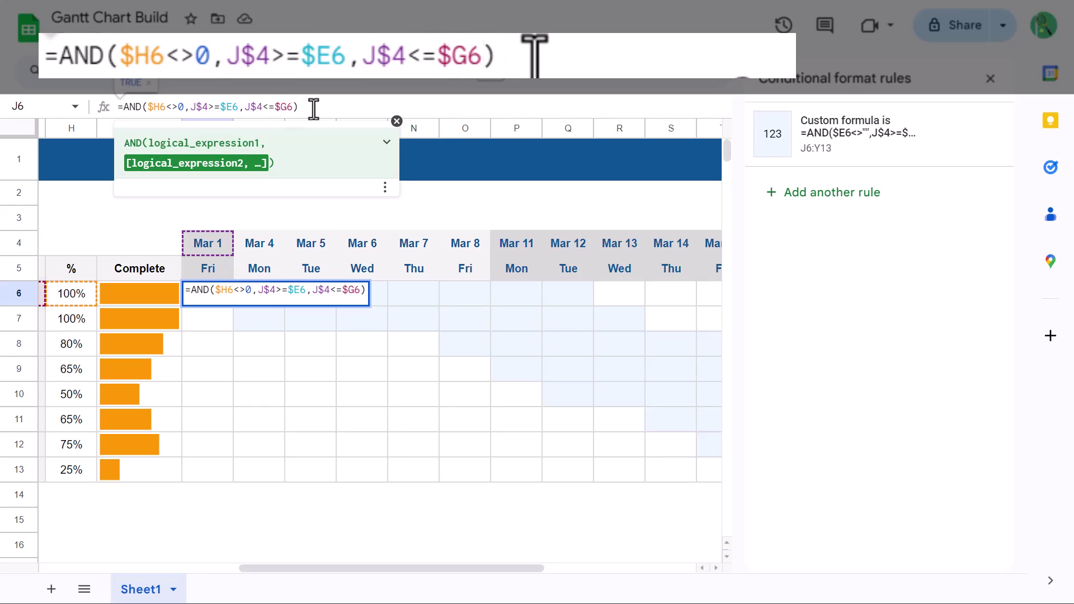
{"action": "key", "text": "BackSpace"}
{"action": "key", "text": "BackSpace"}
{"action": "key", "text": "BackSpace"}
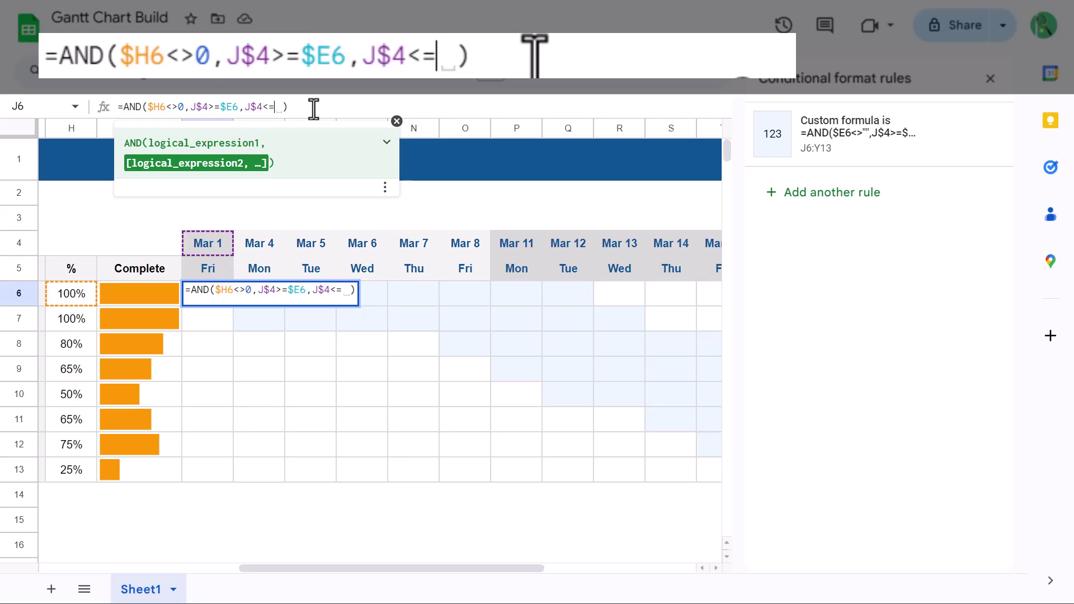
{"action": "type", "text": "WORKD"}
{"action": "key", "text": "Tab"}
{"action": "type", "text": "$E6"}
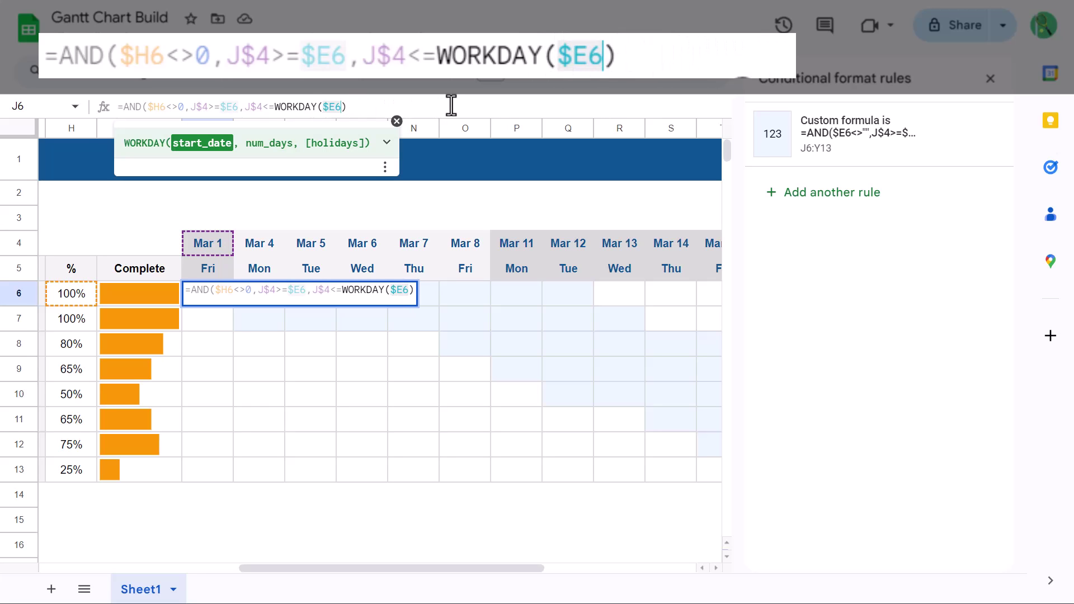
{"action": "type", "text": ","}
{"action": "key", "text": "BackSpace"}
{"action": "type", "text": "$F6"}
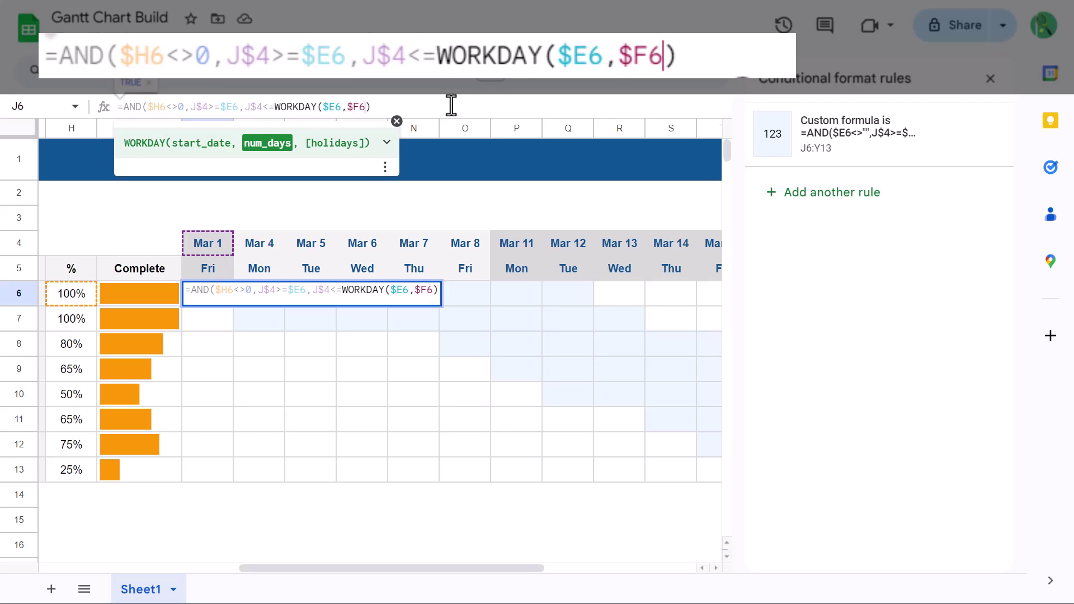
{"action": "type", "text": "*$"}
{"action": "type", "text": "H6-"}
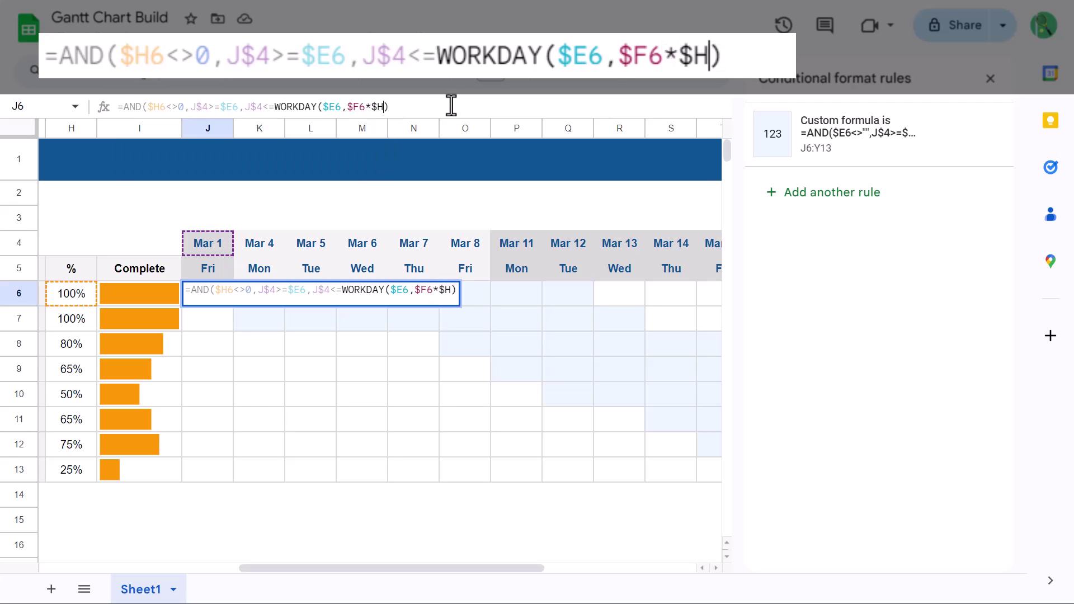
{"action": "type", "text": "1)"}
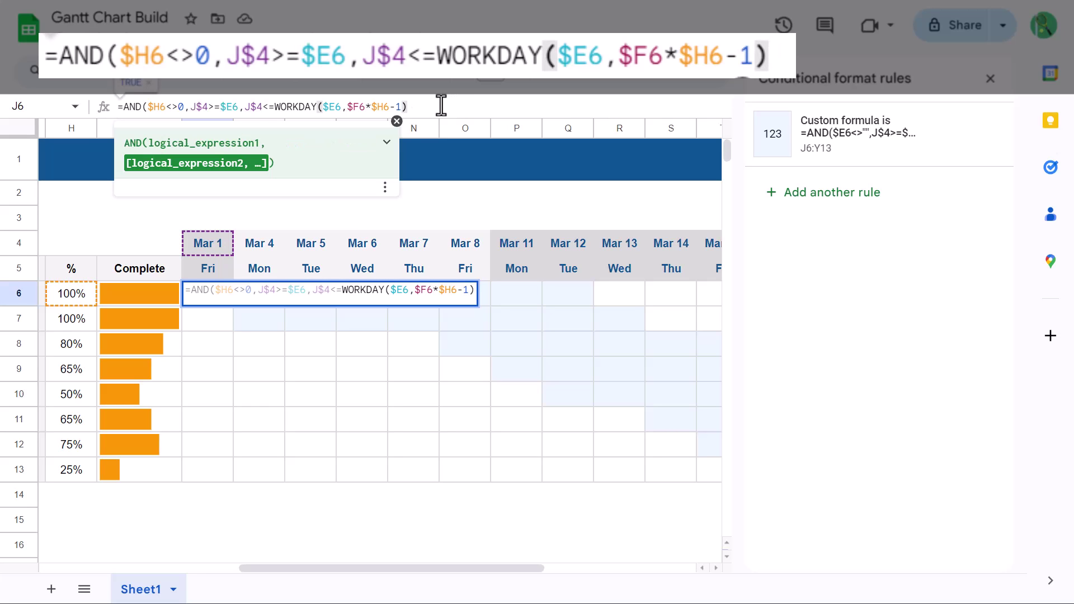
{"action": "type", "text": ")"}
{"action": "key", "text": "Return"}
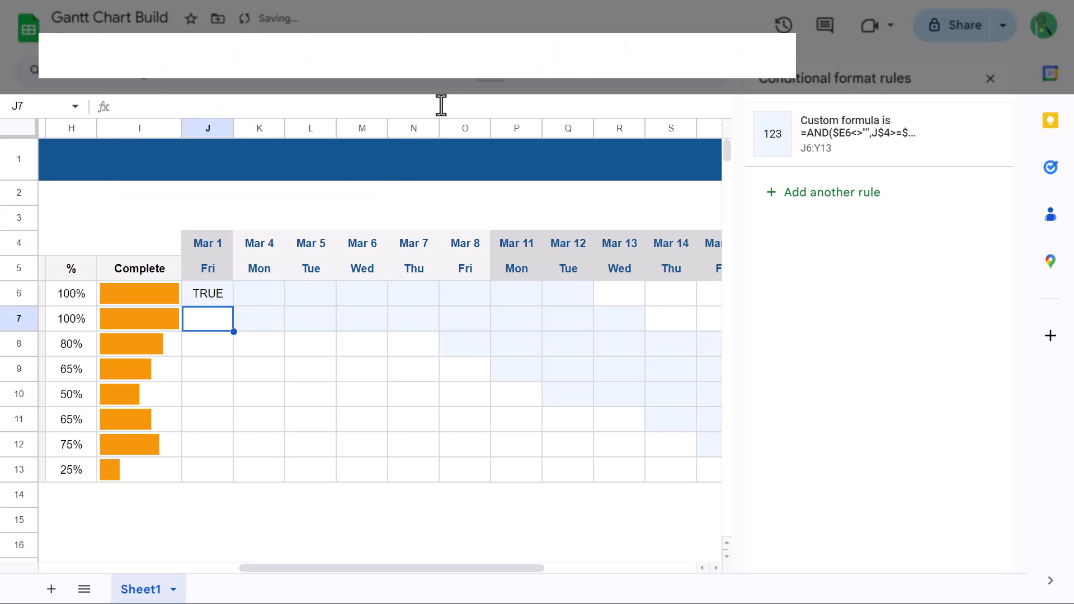
Copy the full AND formula text containing WORKDAY from cell J6 and leave the cell's content as it is
{"action": "left_click", "coordinate": [218, 291]}
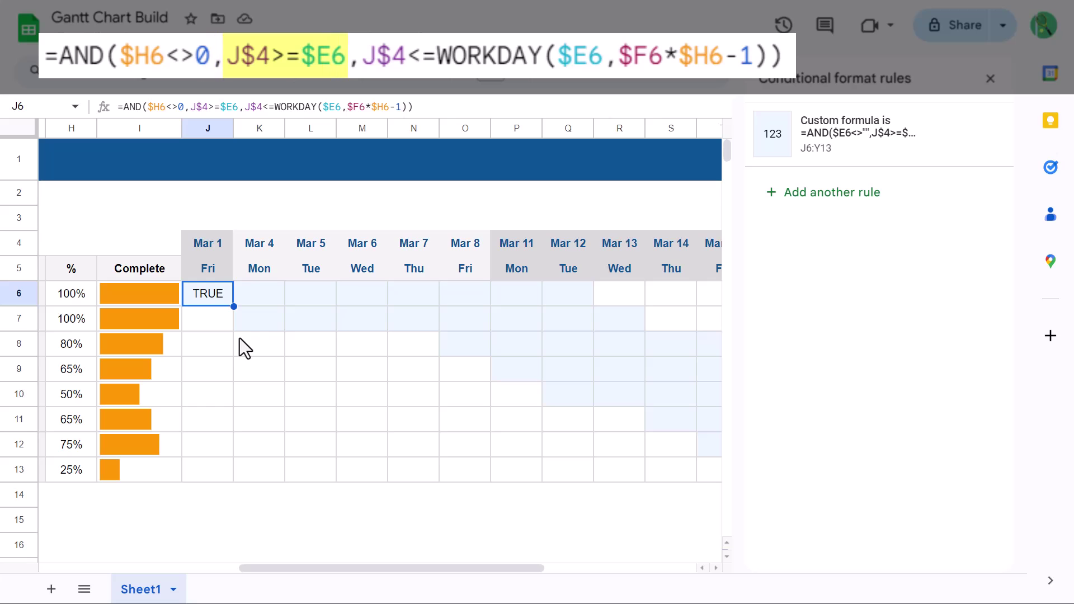
{"action": "scroll", "coordinate": [239, 338], "scroll_direction": "left", "scroll_amount": 10}
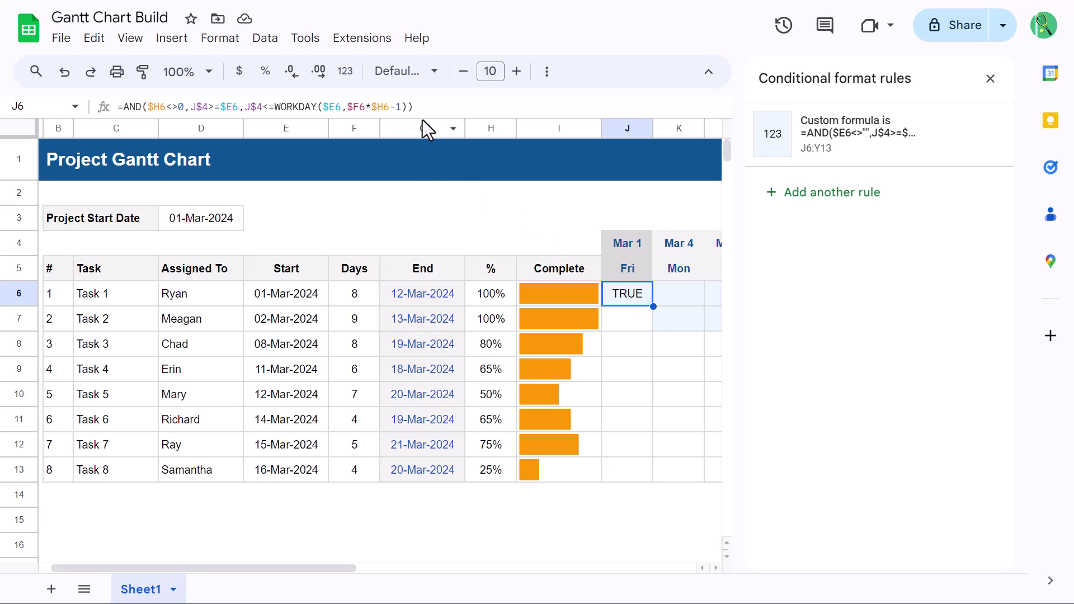
{"action": "left_click_drag", "start_coordinate": [429, 111], "coordinate": [112, 110]}
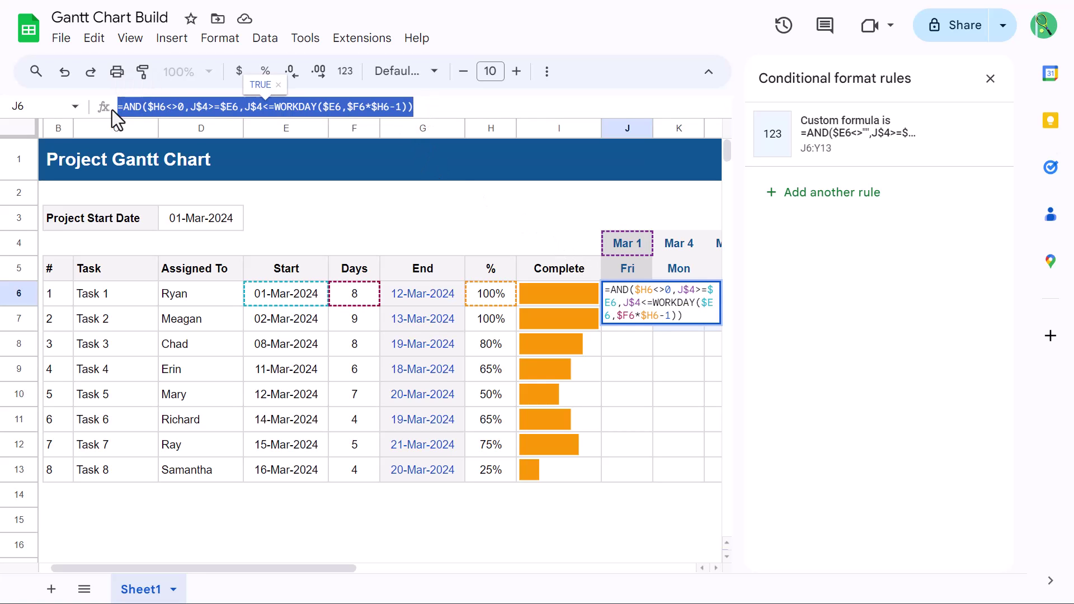
{"action": "key", "text": "ctrl+c"}
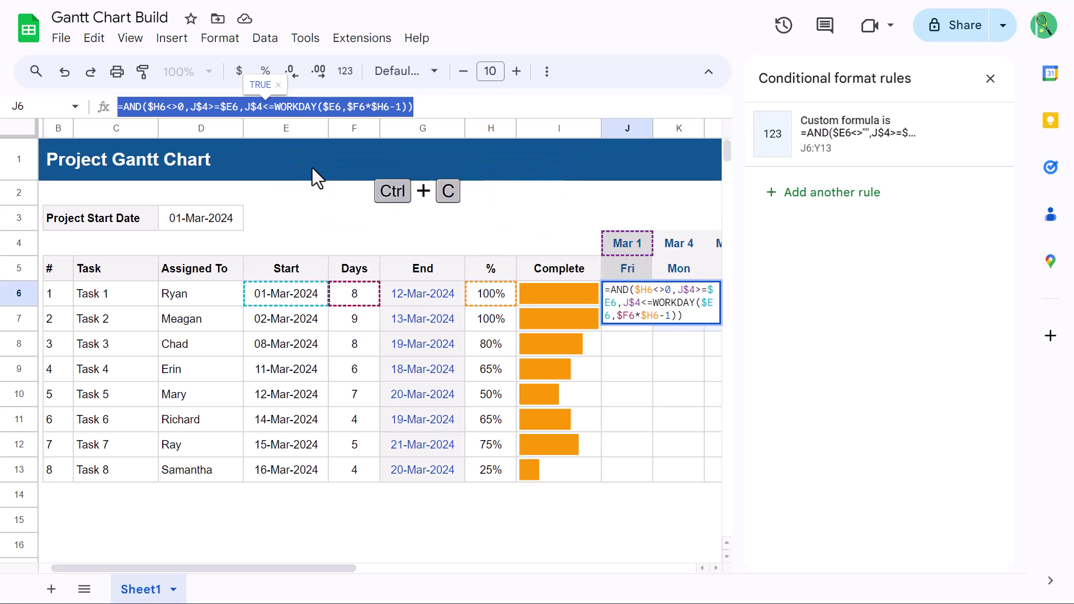
{"action": "key", "text": "Return"}
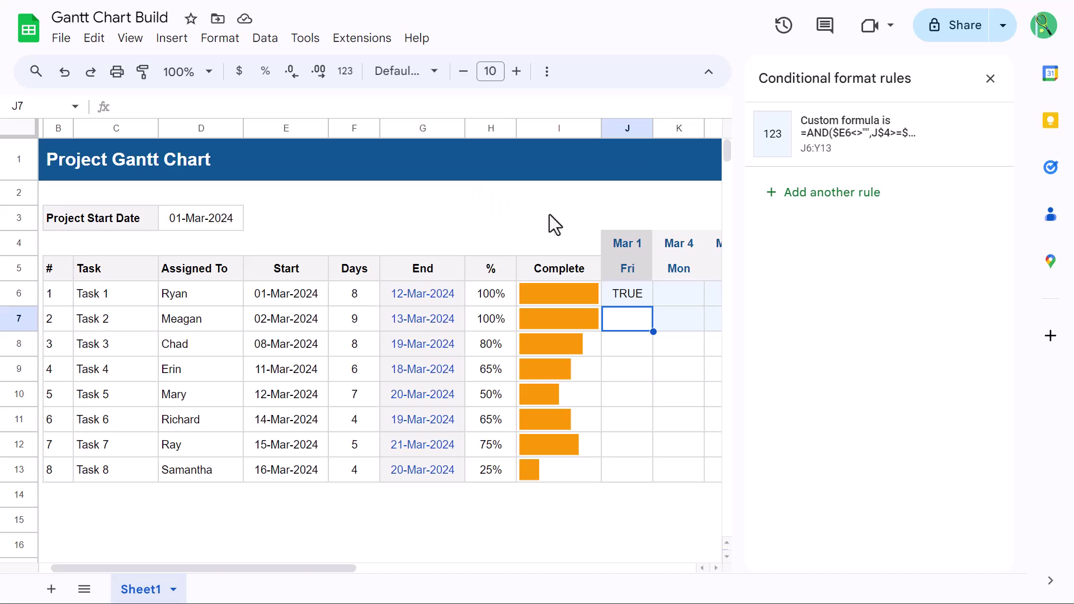
Add another conditional format rule for J6:Y13 with the copied custom formula =AND($H6<>0,J$4>=$E6,J$4<=WORKDAY($E6,$F6*$H6-1))
{"action": "left_click_drag", "start_coordinate": [612, 295], "coordinate": [656, 471]}
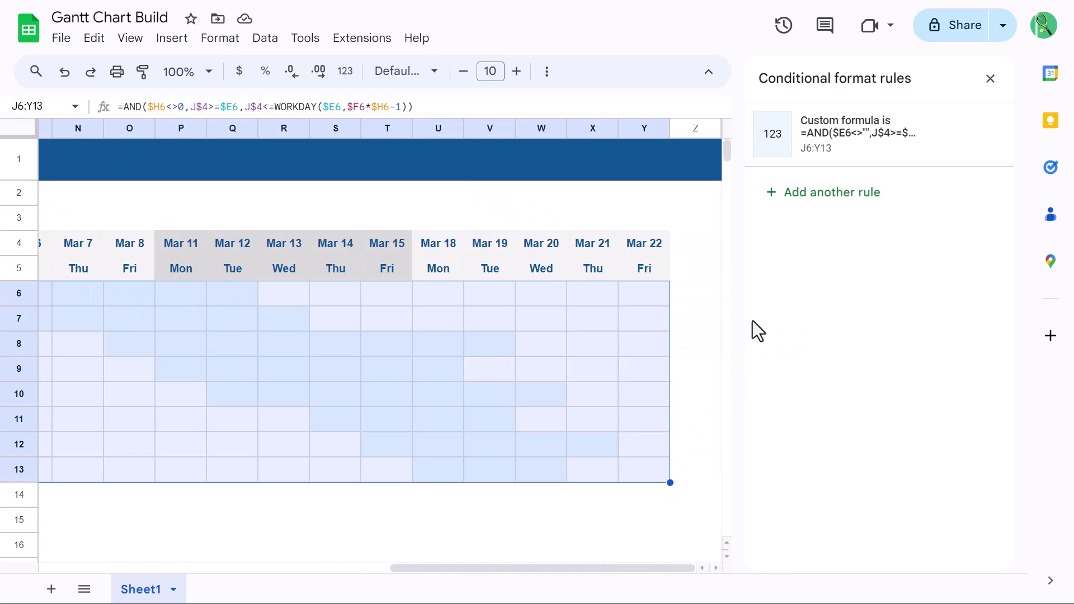
{"action": "left_click", "coordinate": [819, 196]}
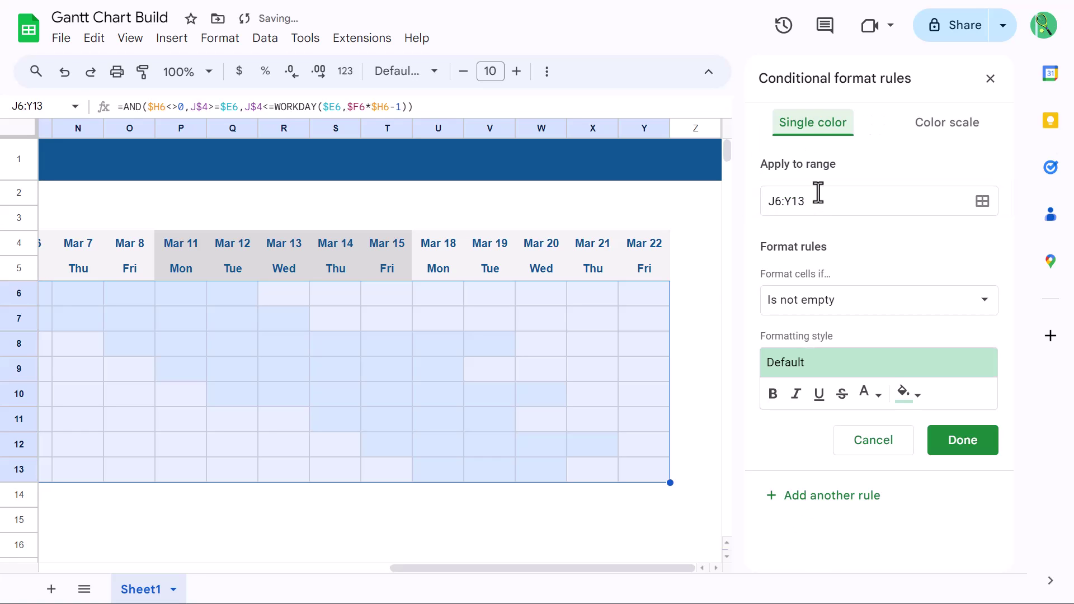
{"action": "left_click", "coordinate": [833, 309]}
{"action": "scroll", "coordinate": [826, 425], "scroll_direction": "down", "scroll_amount": 3}
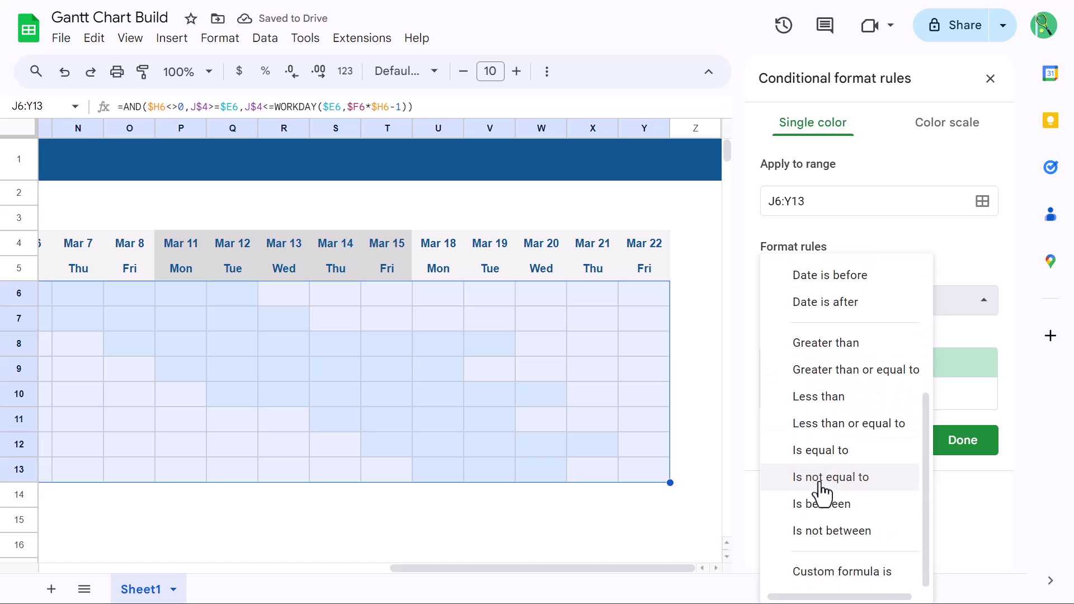
{"action": "left_click", "coordinate": [816, 572]}
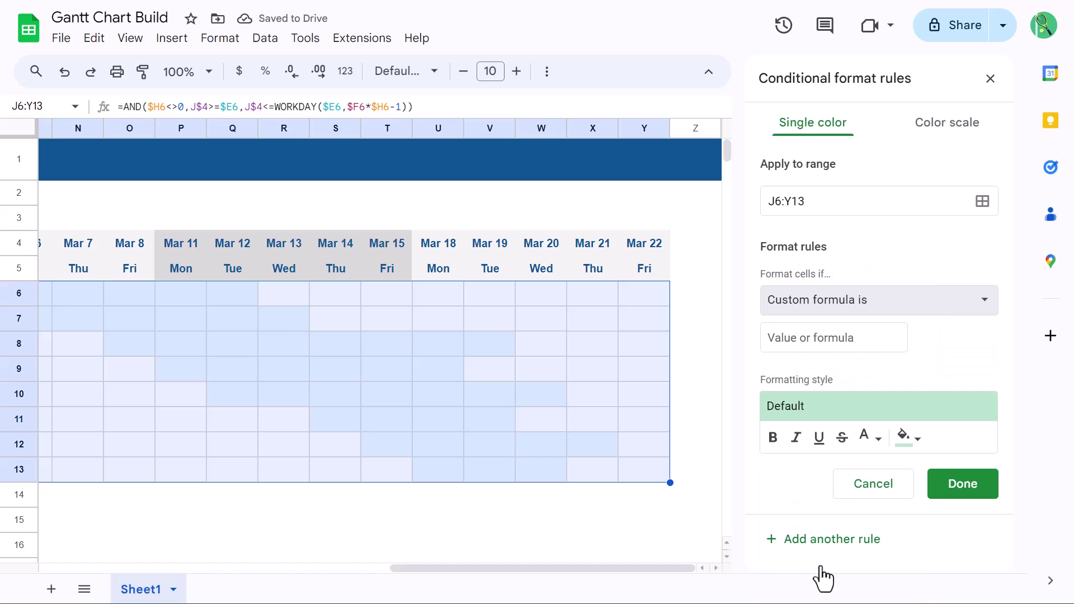
{"action": "left_click", "coordinate": [844, 341]}
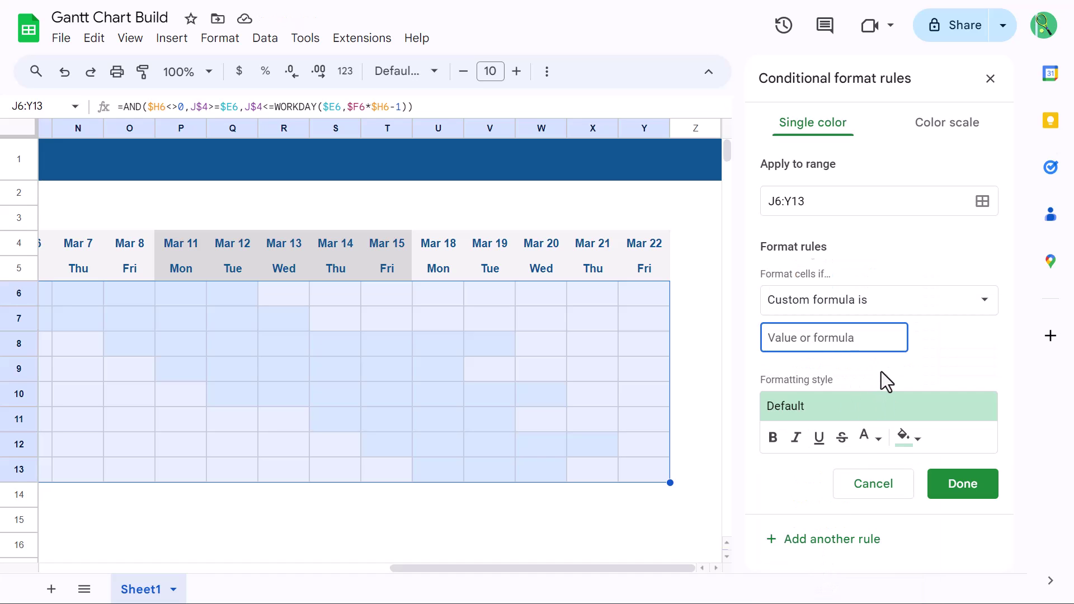
{"action": "key", "text": "ctrl+v"}
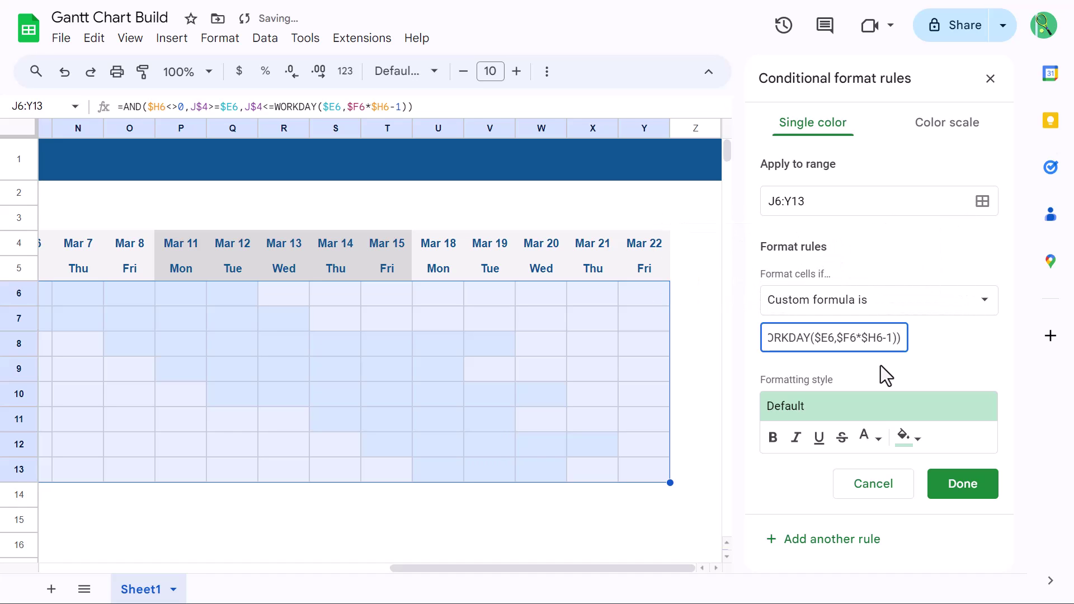
Save the new progress rule with a medium blue fill and move it above the light blue duration rule
{"action": "left_click", "coordinate": [906, 437]}
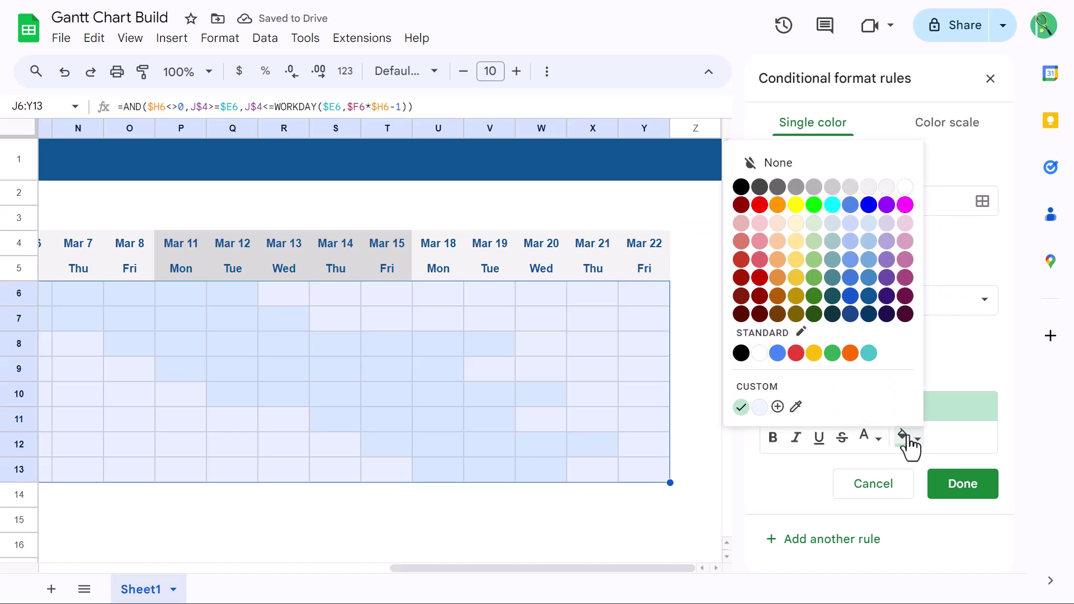
{"action": "left_click", "coordinate": [868, 283]}
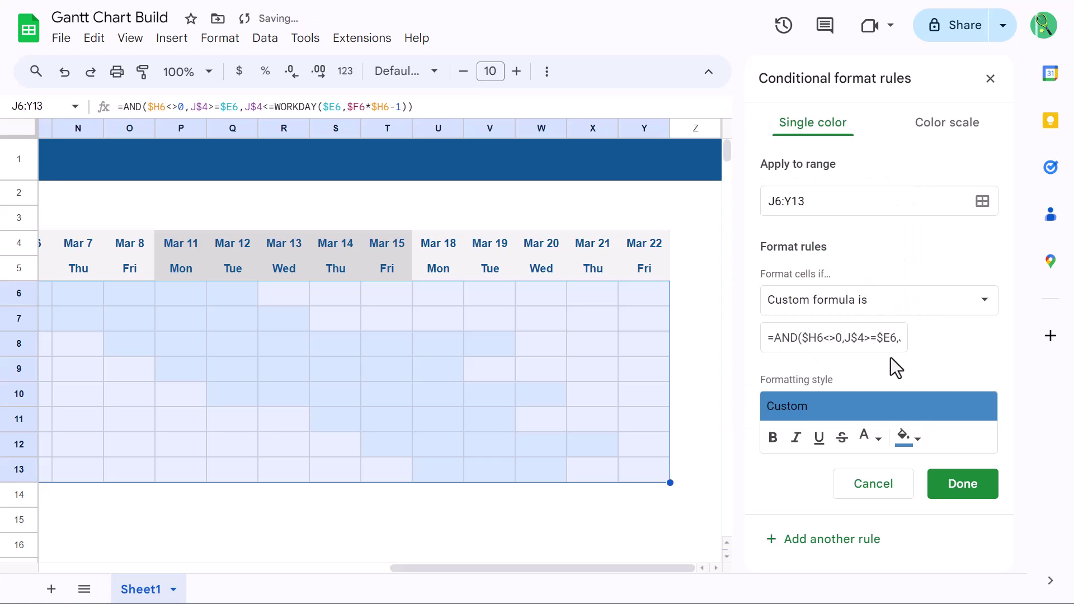
{"action": "left_click", "coordinate": [947, 488]}
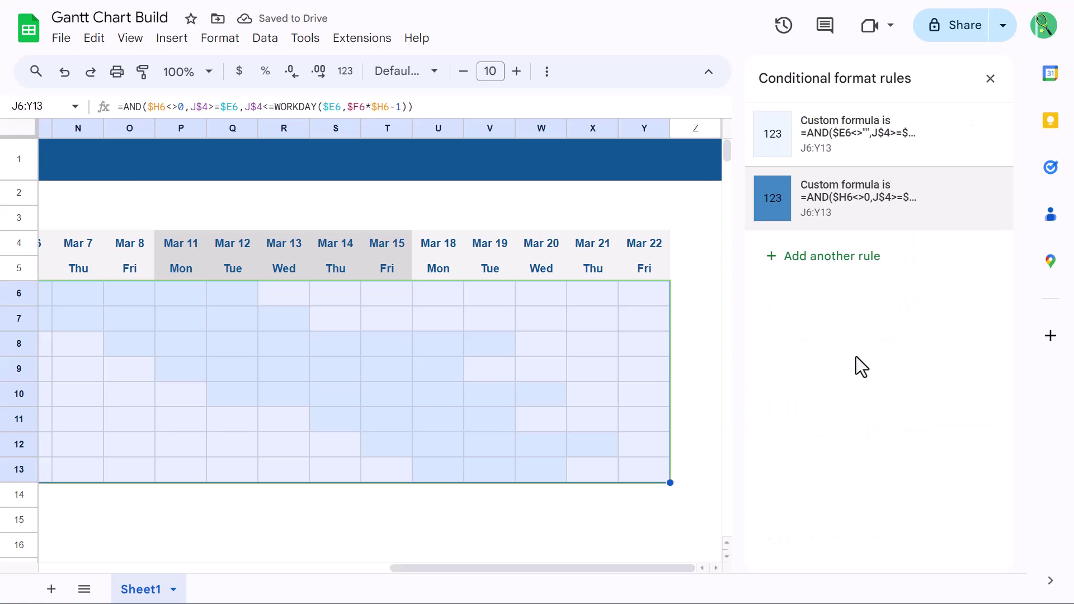
{"action": "left_click_drag", "start_coordinate": [750, 185], "coordinate": [750, 123]}
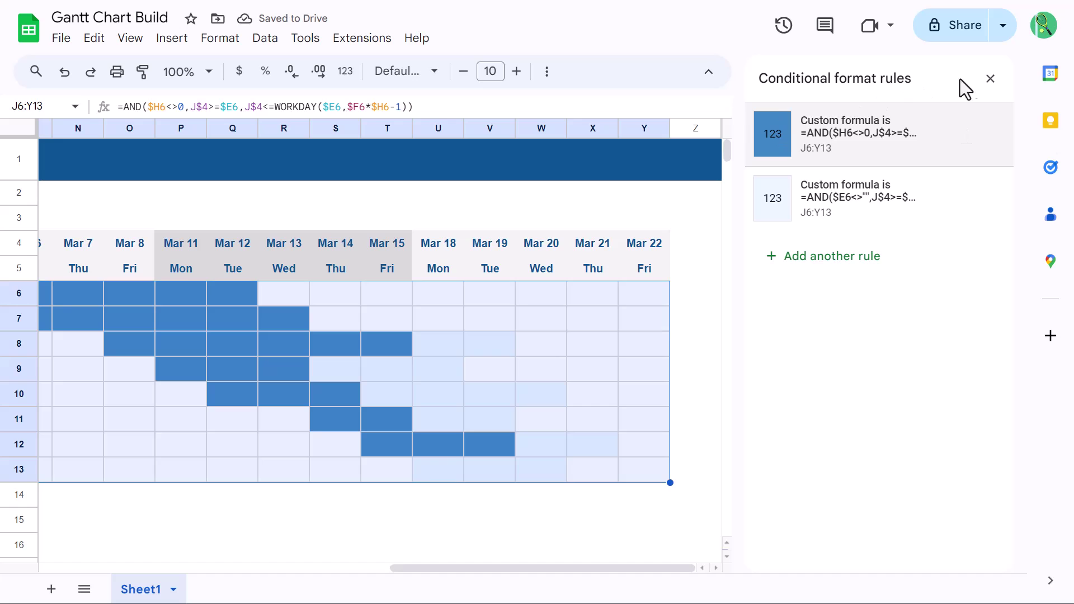
{"action": "left_click", "coordinate": [990, 79]}
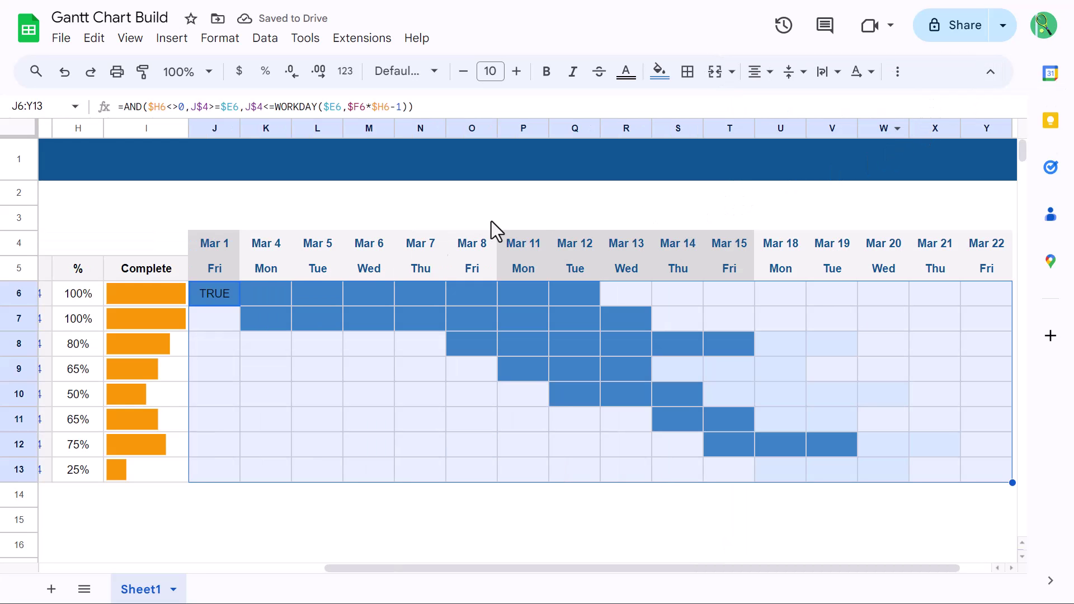
Clear the test formula from cell J6
{"action": "left_click", "coordinate": [227, 293]}
{"action": "key", "text": "Delete"}
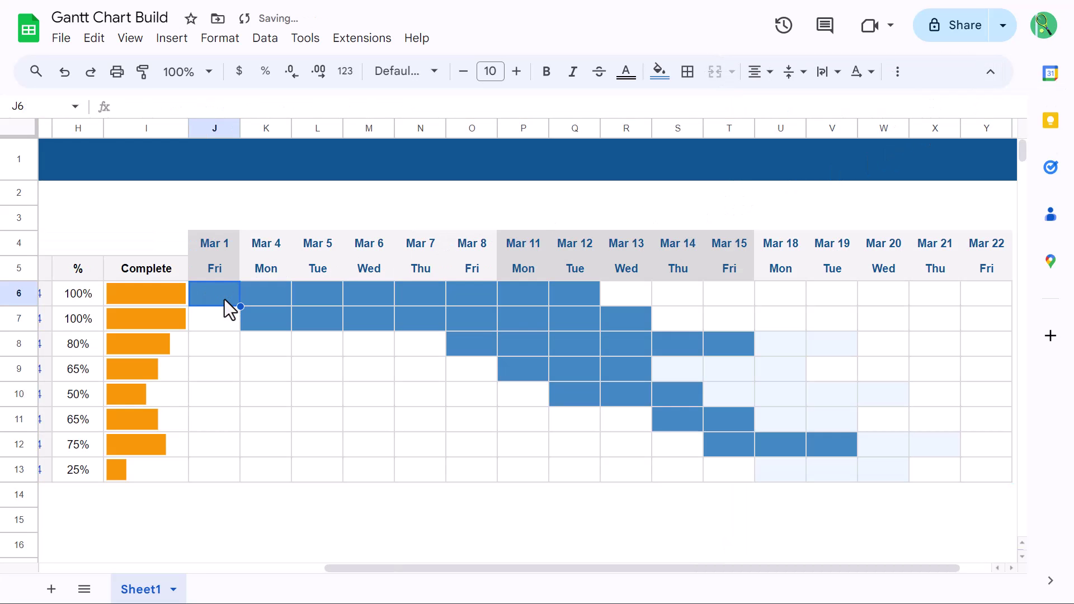
{"action": "scroll", "coordinate": [249, 381], "scroll_direction": "left", "scroll_amount": 5}
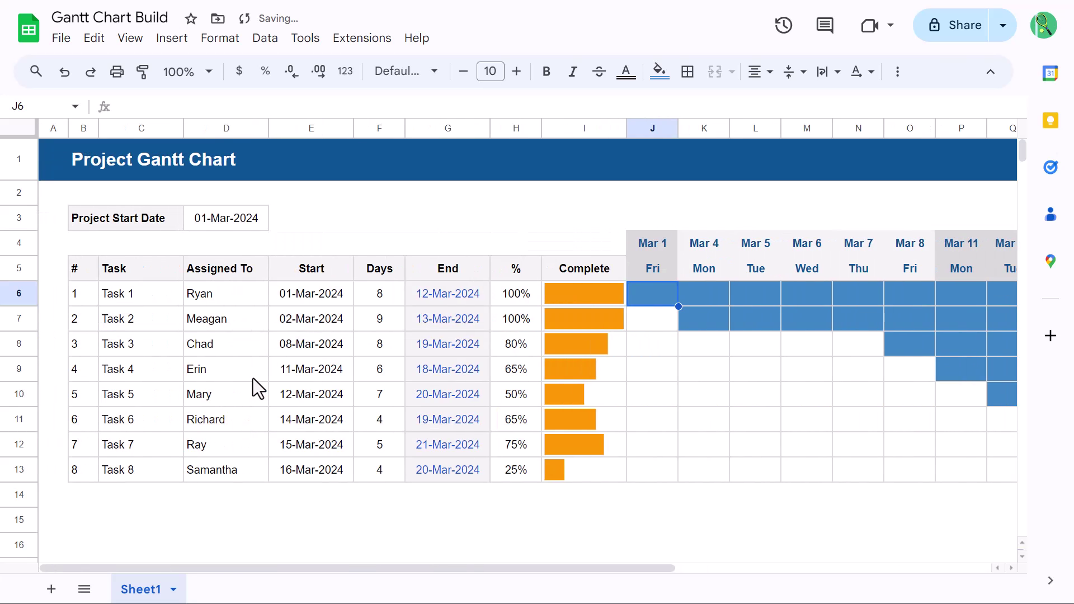
{"action": "scroll", "coordinate": [254, 377], "scroll_direction": "right", "scroll_amount": 5}
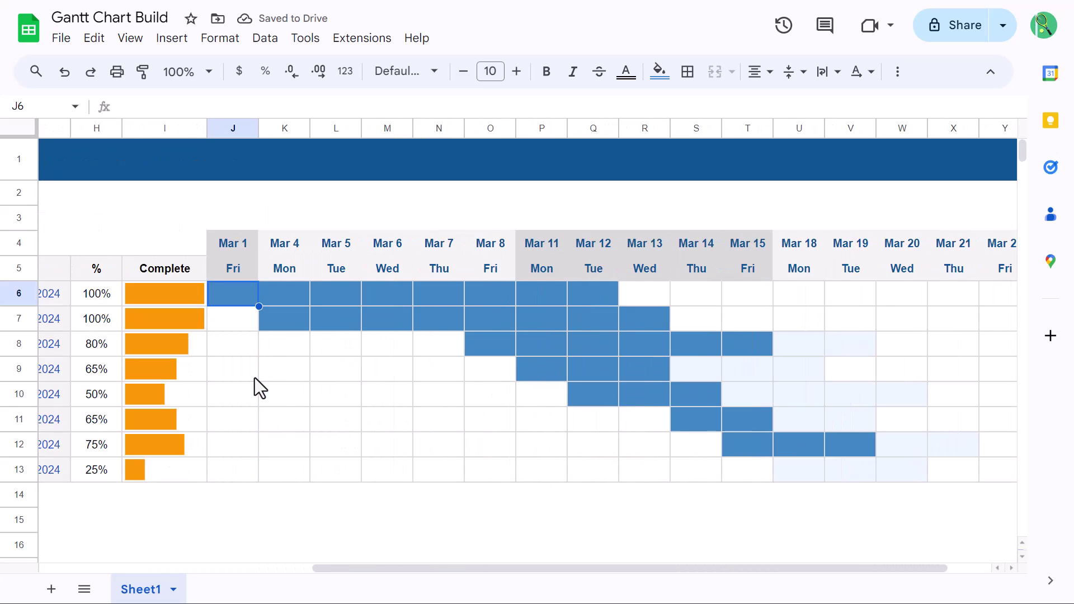
Extend the chart with more task rows by filling row 13 from column B to Y down to row 24
{"action": "scroll", "coordinate": [254, 377], "scroll_direction": "left", "scroll_amount": 5}
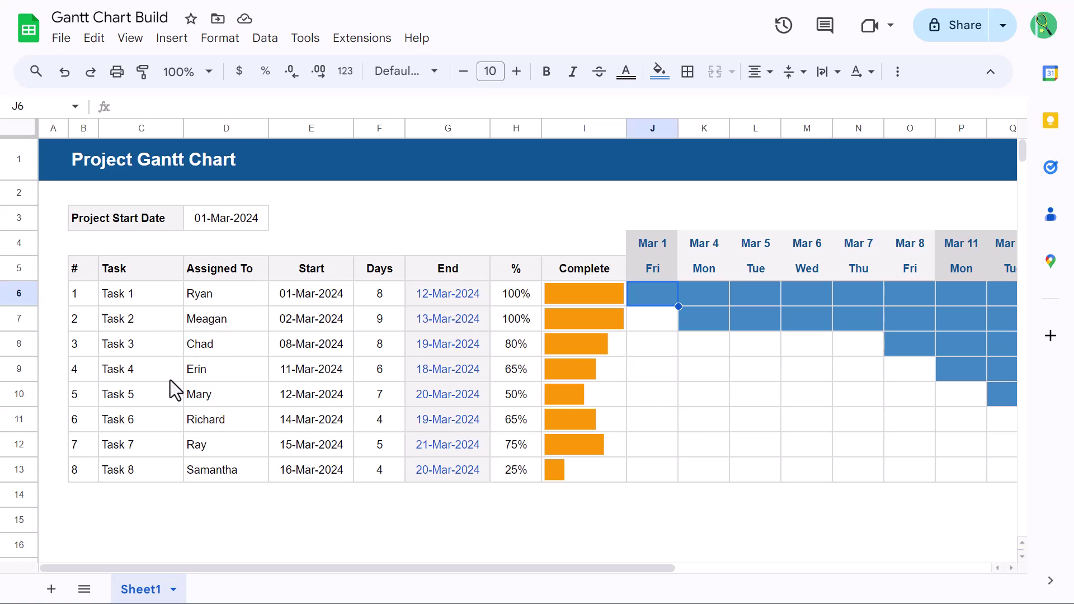
{"action": "left_click", "coordinate": [89, 472]}
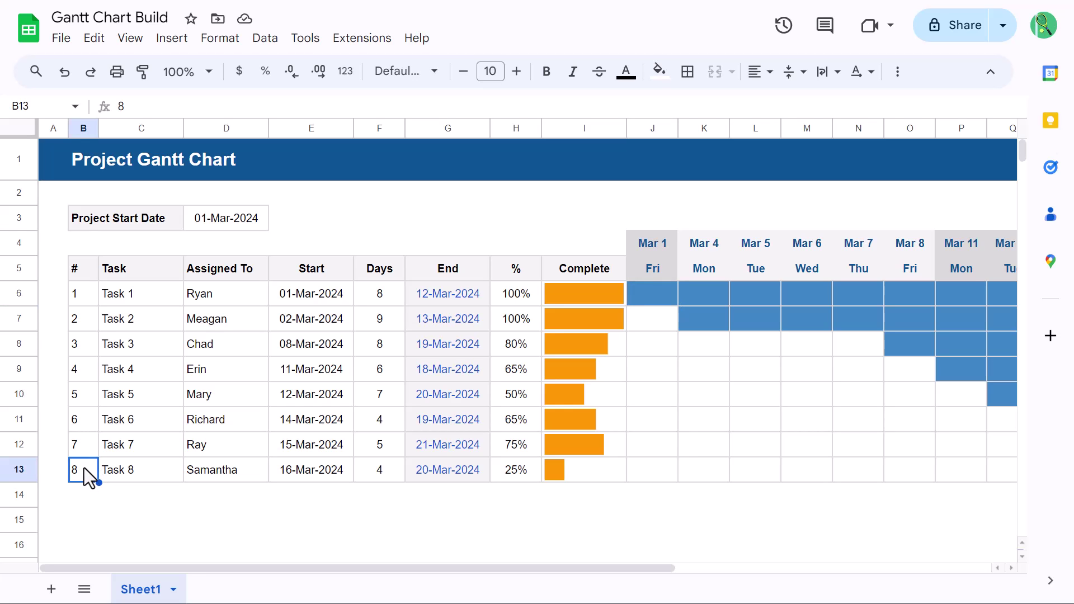
{"action": "left_click_drag", "start_coordinate": [84, 467], "coordinate": [944, 516]}
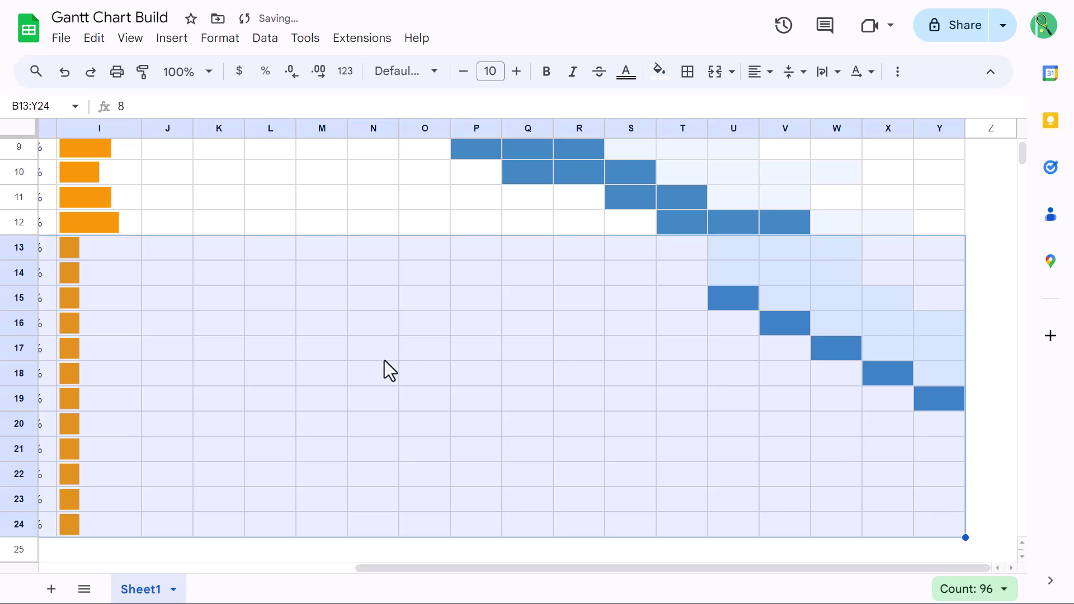
{"action": "scroll", "coordinate": [385, 361], "scroll_direction": "left", "scroll_amount": 10}
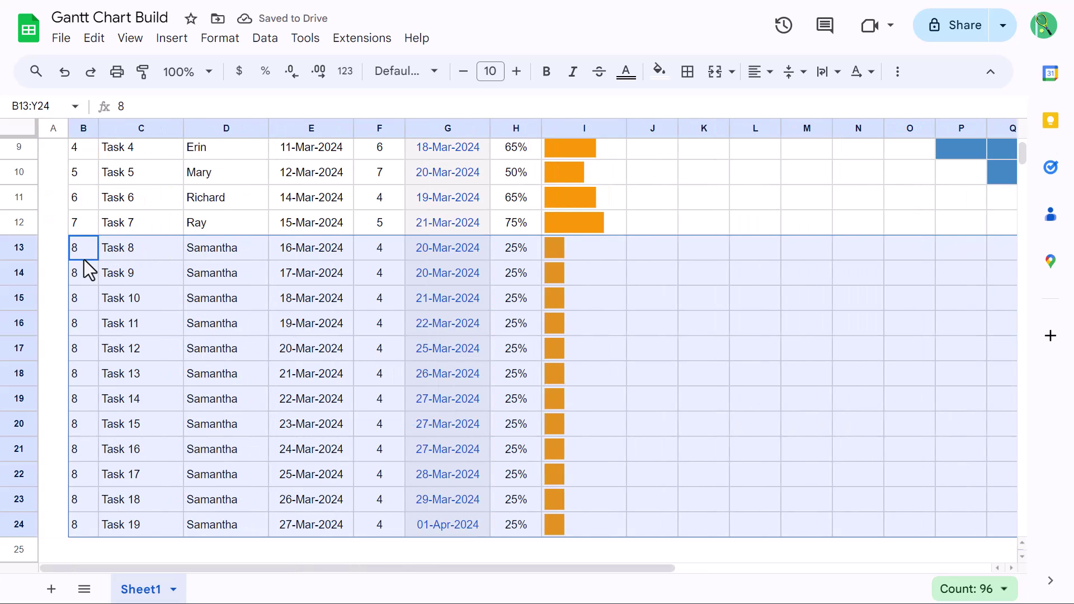
Clear the copied task entries in B14:F24 and the completion percentages in H13:H24
{"action": "left_click_drag", "start_coordinate": [86, 278], "coordinate": [380, 525]}
{"action": "key", "text": "Delete"}
{"action": "left_click_drag", "start_coordinate": [521, 249], "coordinate": [523, 520]}
{"action": "key", "text": "Delete"}
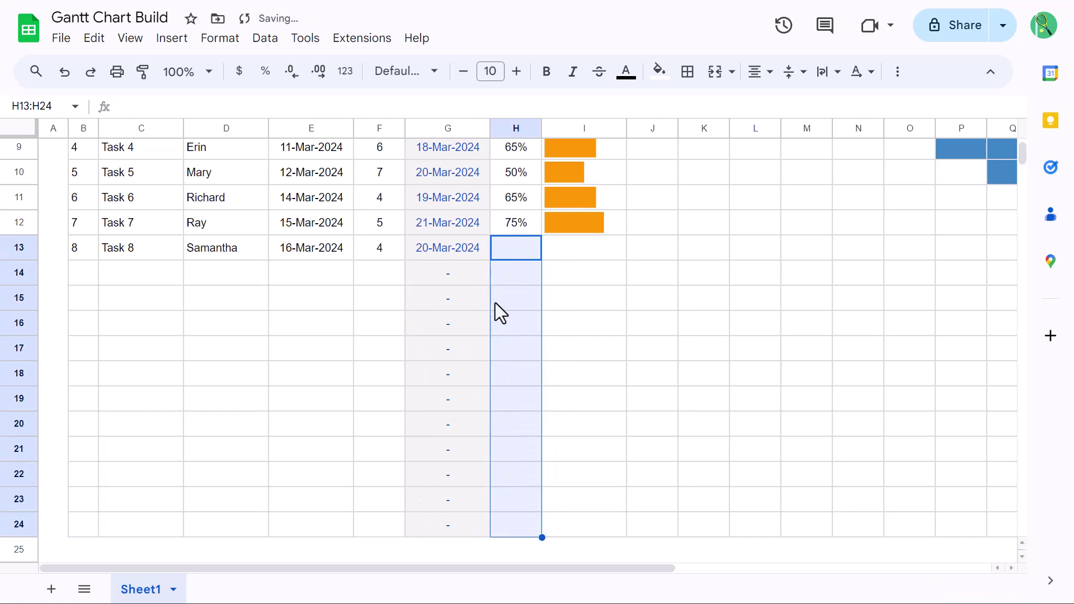
{"action": "left_click", "coordinate": [528, 270]}
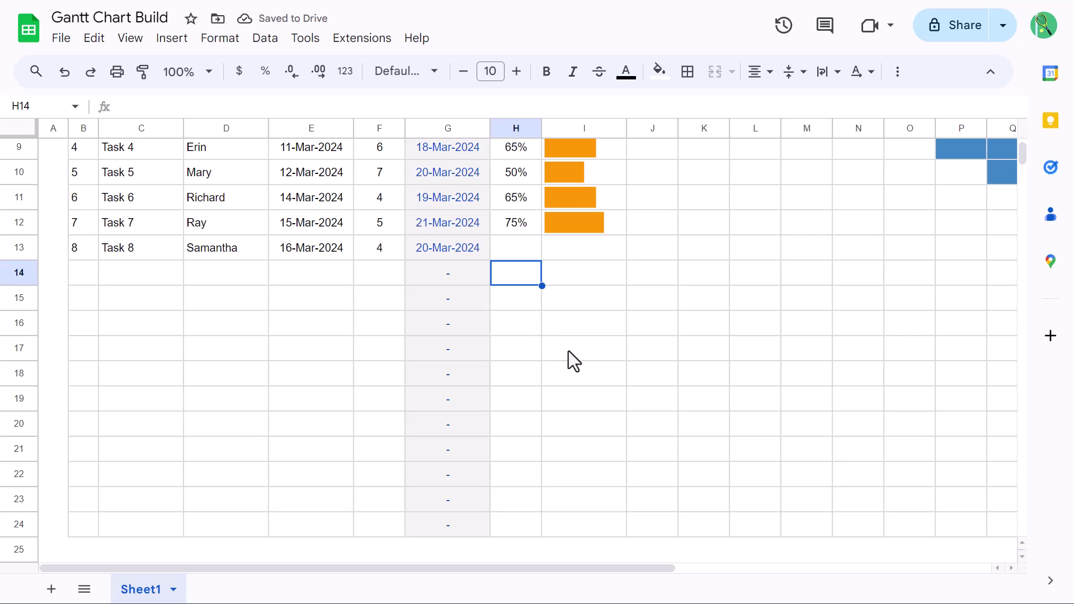
Insert six columns before column O, within the timeline
{"action": "scroll", "coordinate": [628, 371], "scroll_direction": "right", "scroll_amount": 5}
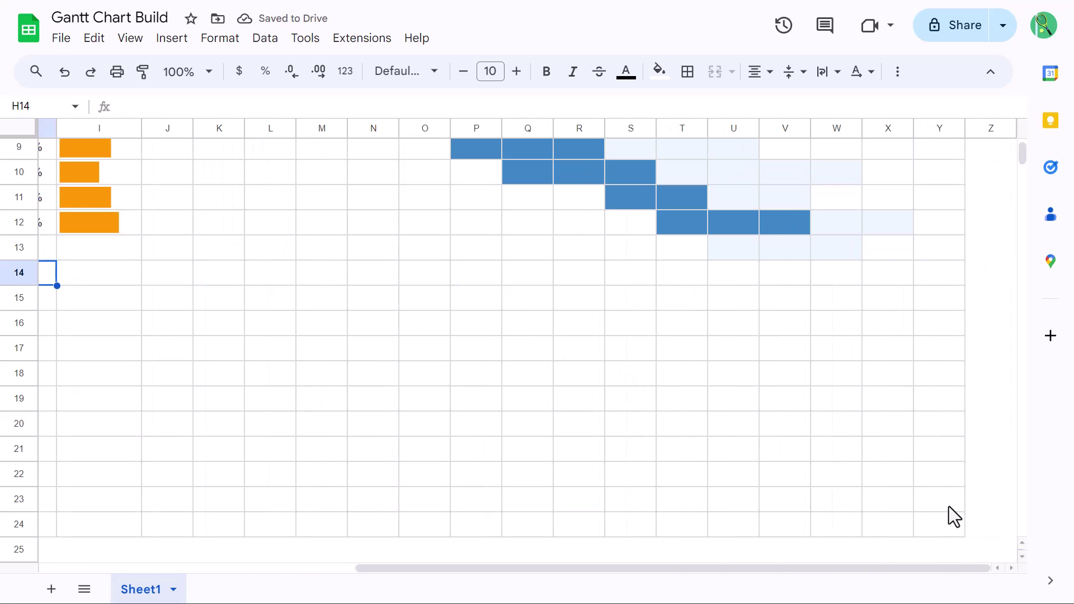
{"action": "scroll", "coordinate": [949, 508], "scroll_direction": "up", "scroll_amount": 5}
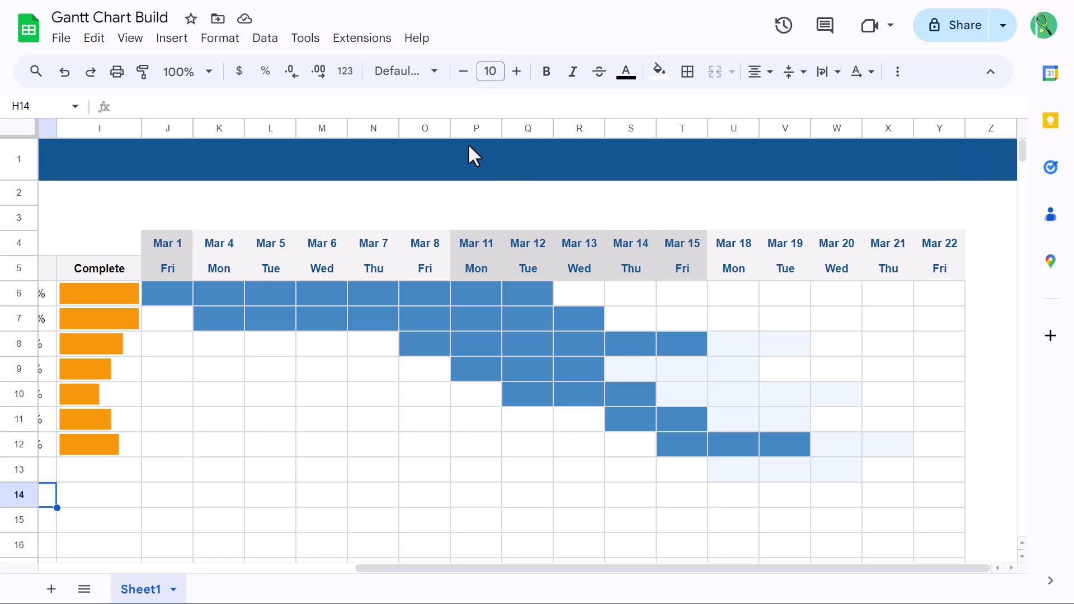
{"action": "left_click_drag", "start_coordinate": [421, 128], "coordinate": [692, 126]}
{"action": "right_click", "coordinate": [561, 125]}
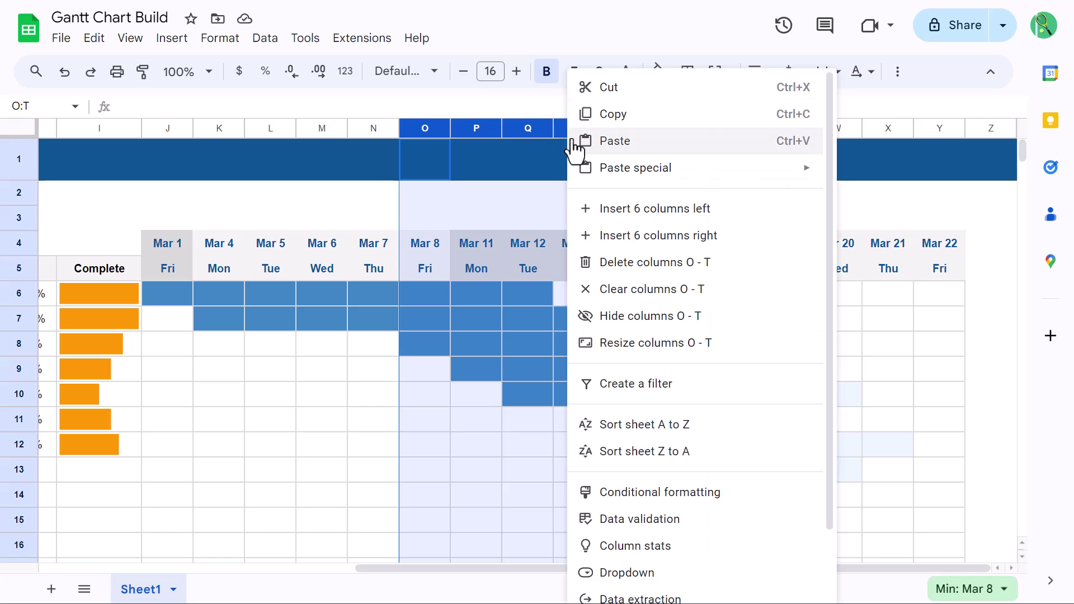
{"action": "left_click", "coordinate": [645, 212]}
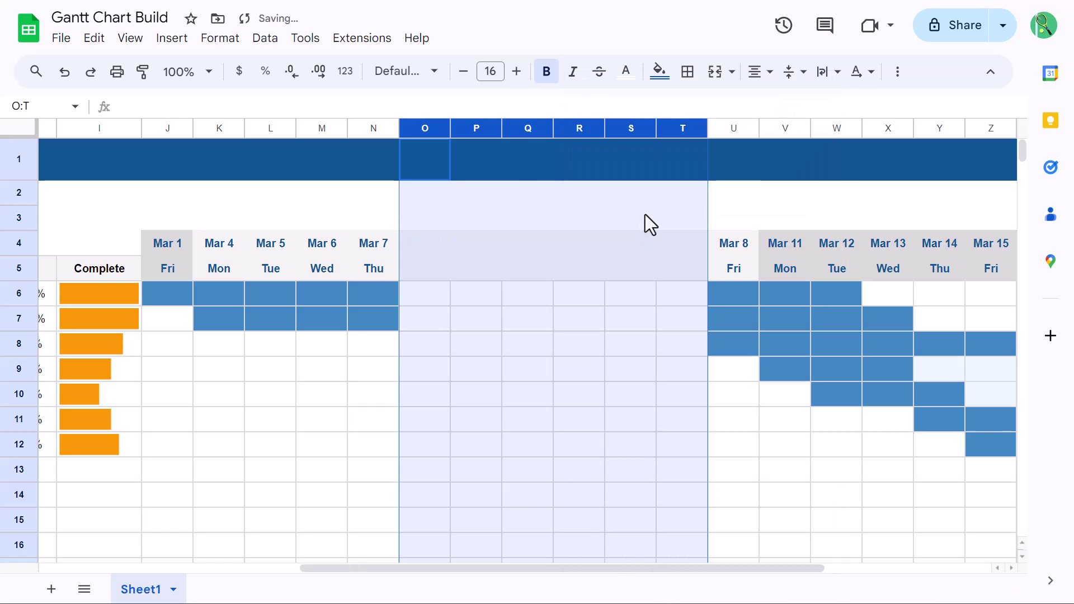
Fill the date and weekday formulas from N4:N5 across the timeline to column AE
{"action": "left_click", "coordinate": [378, 244]}
{"action": "left_click_drag", "start_coordinate": [377, 242], "coordinate": [382, 263]}
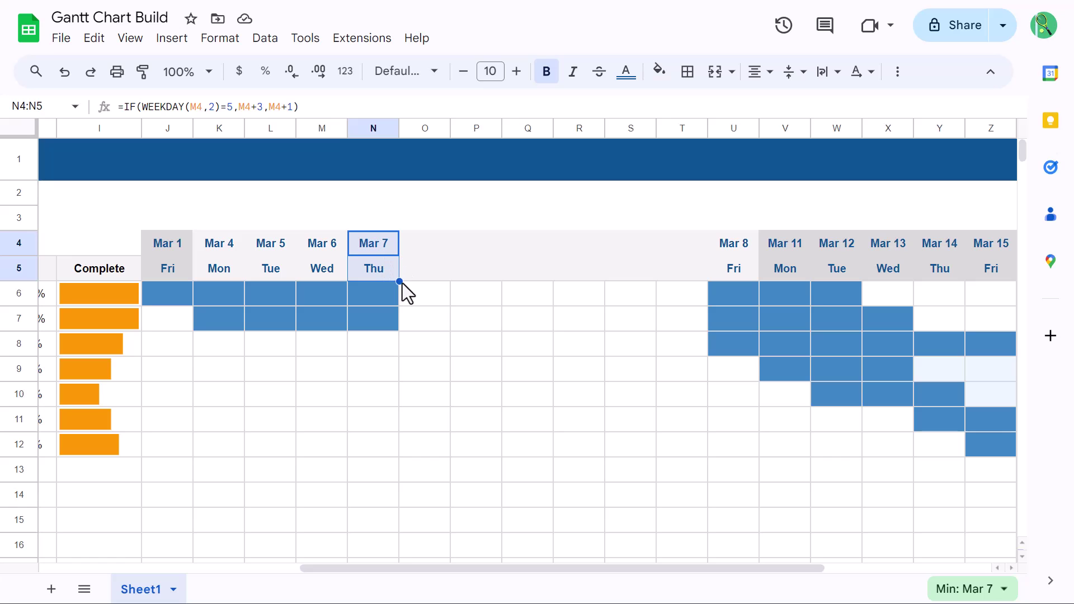
{"action": "left_click_drag", "start_coordinate": [400, 279], "coordinate": [1052, 285]}
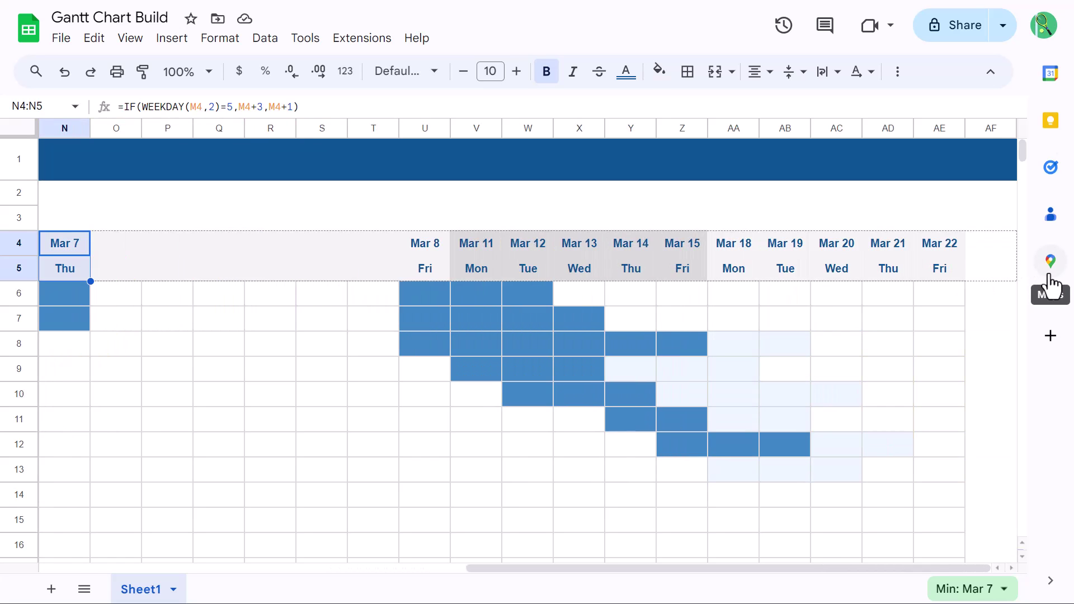
{"action": "left_click_drag", "start_coordinate": [968, 277], "coordinate": [951, 276]}
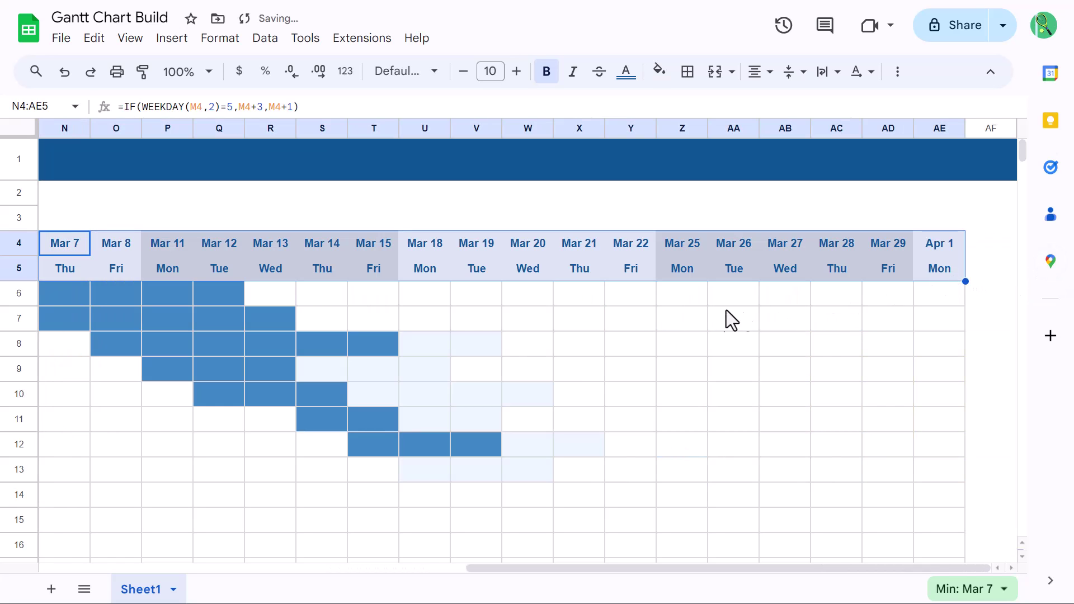
{"action": "left_click", "coordinate": [628, 329]}
Freeze the sheet up to row 5 and up to column I
{"action": "scroll", "coordinate": [611, 408], "scroll_direction": "left", "scroll_amount": 5}
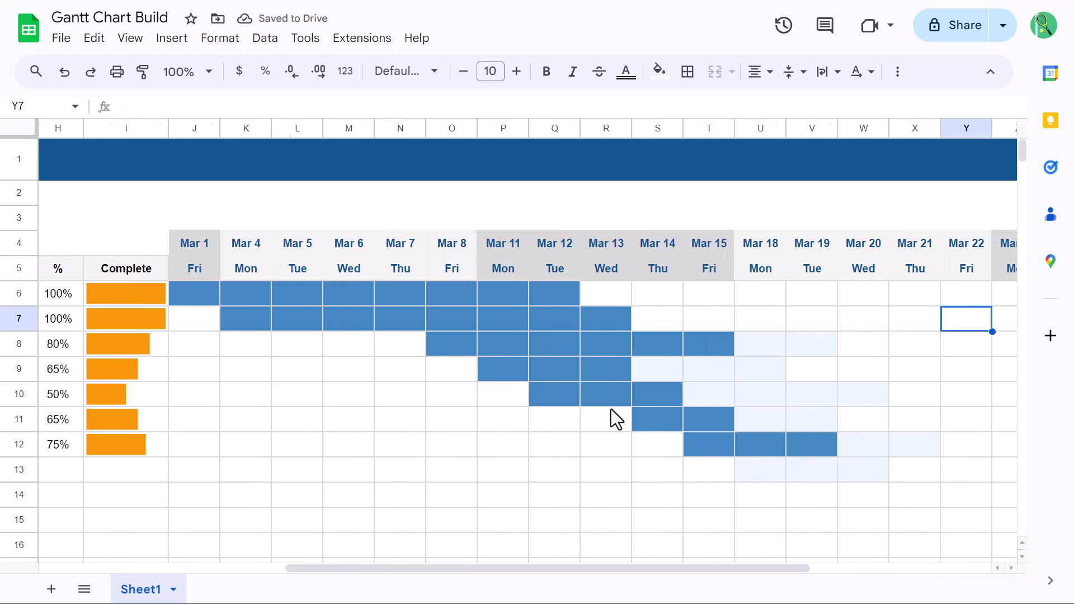
{"action": "scroll", "coordinate": [611, 410], "scroll_direction": "left", "scroll_amount": 3}
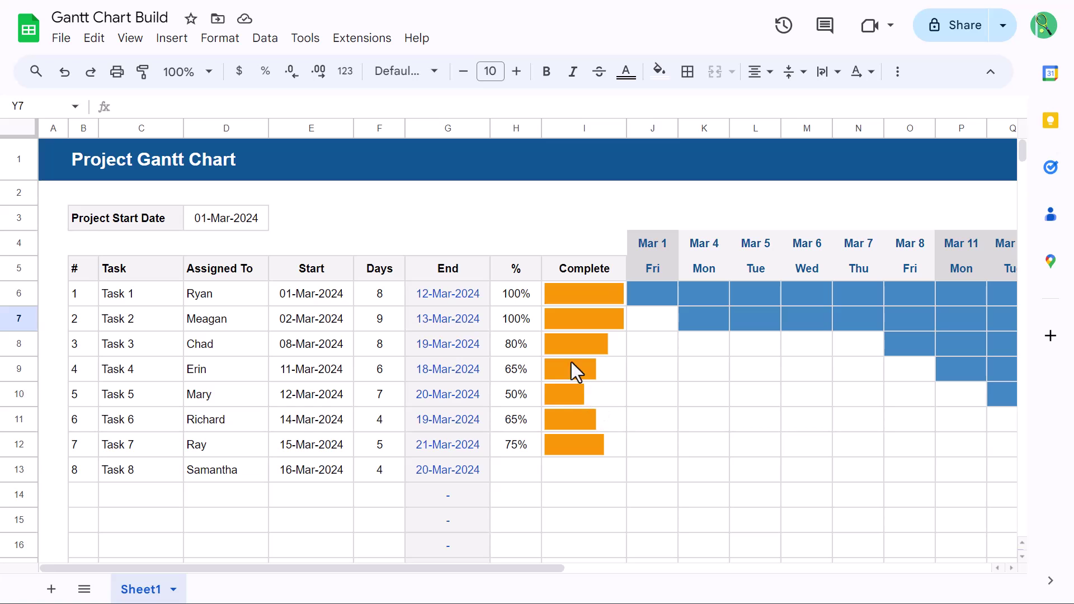
{"action": "left_click", "coordinate": [587, 267]}
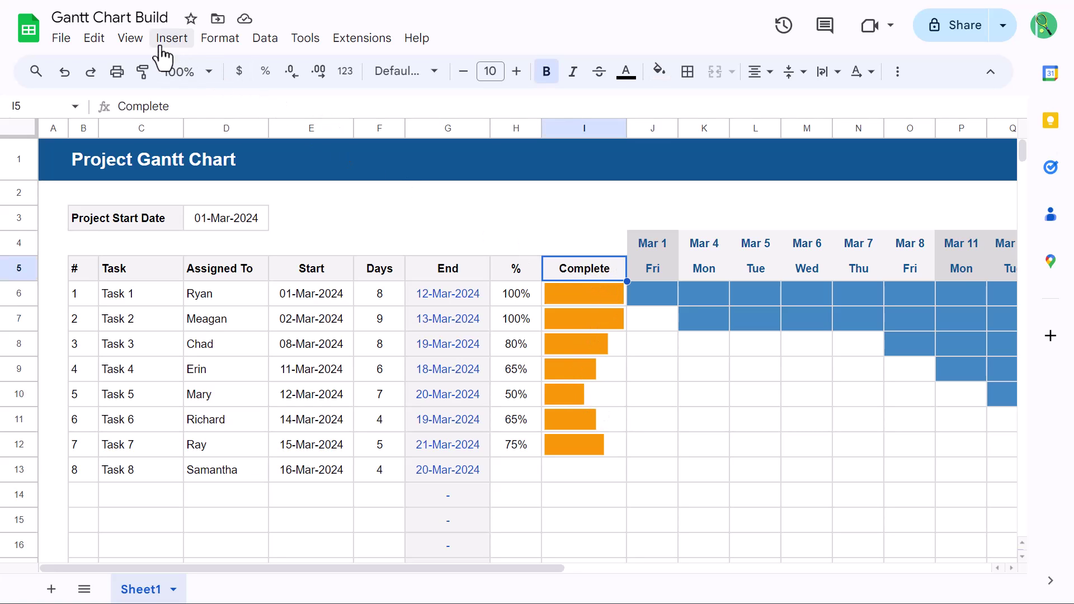
{"action": "left_click", "coordinate": [130, 39]}
{"action": "mouse_move", "coordinate": [163, 96]}
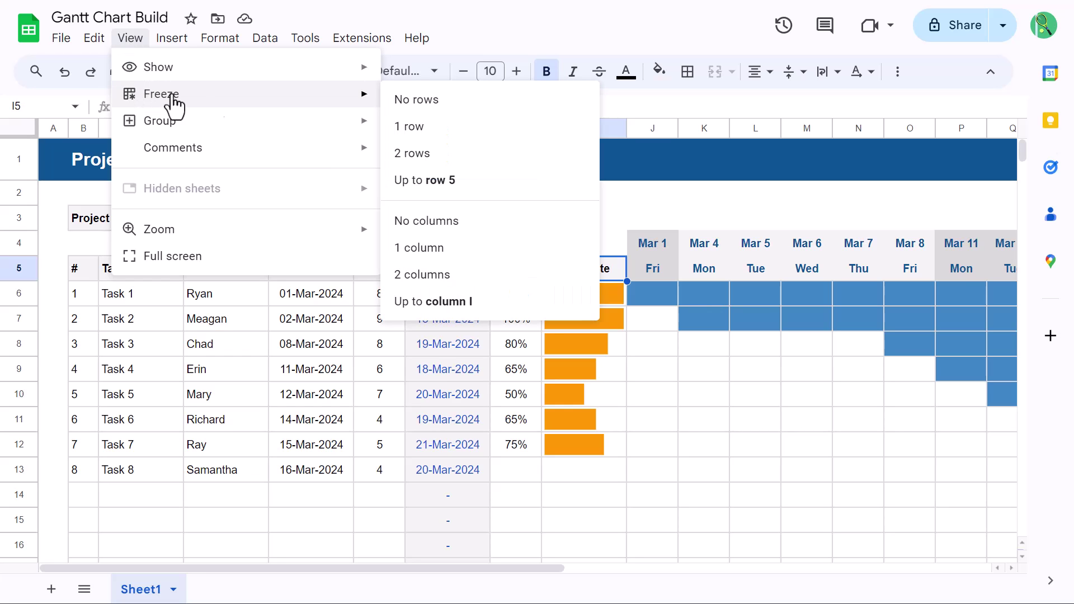
{"action": "left_click", "coordinate": [449, 180]}
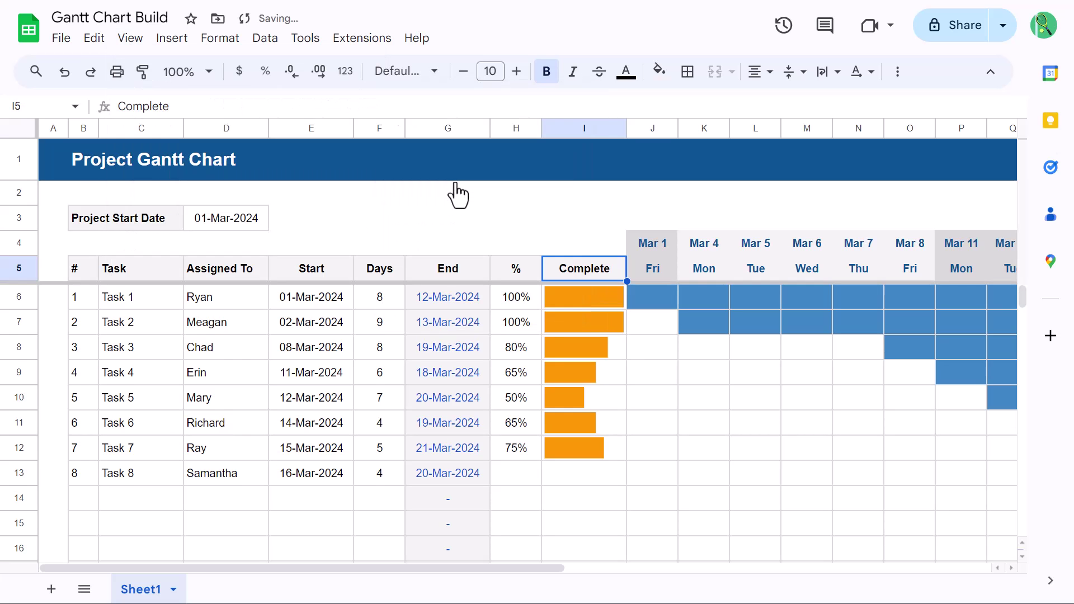
{"action": "left_click", "coordinate": [129, 38]}
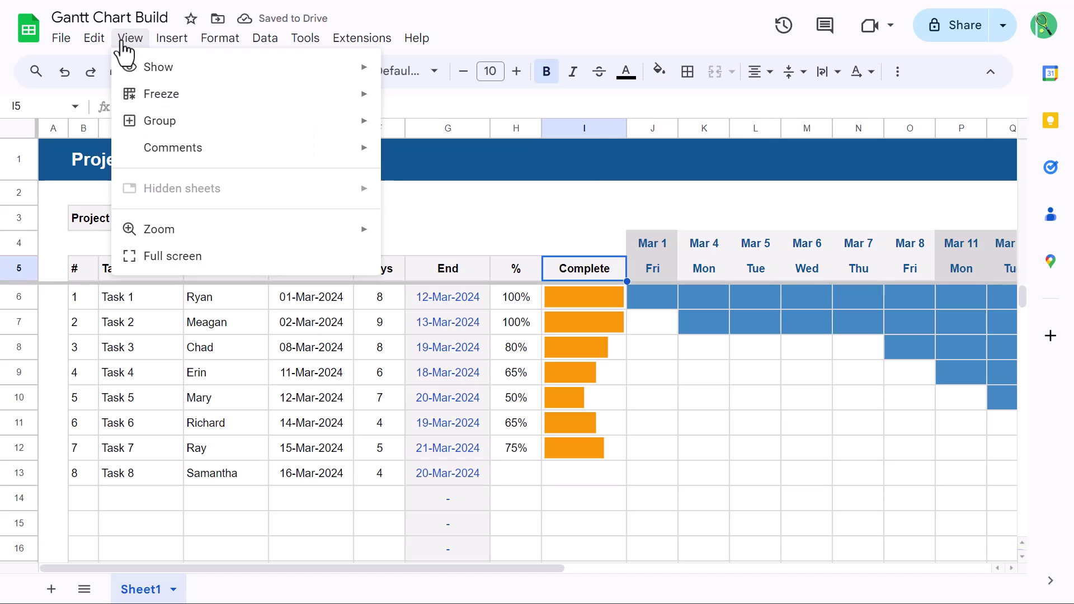
{"action": "mouse_move", "coordinate": [175, 101]}
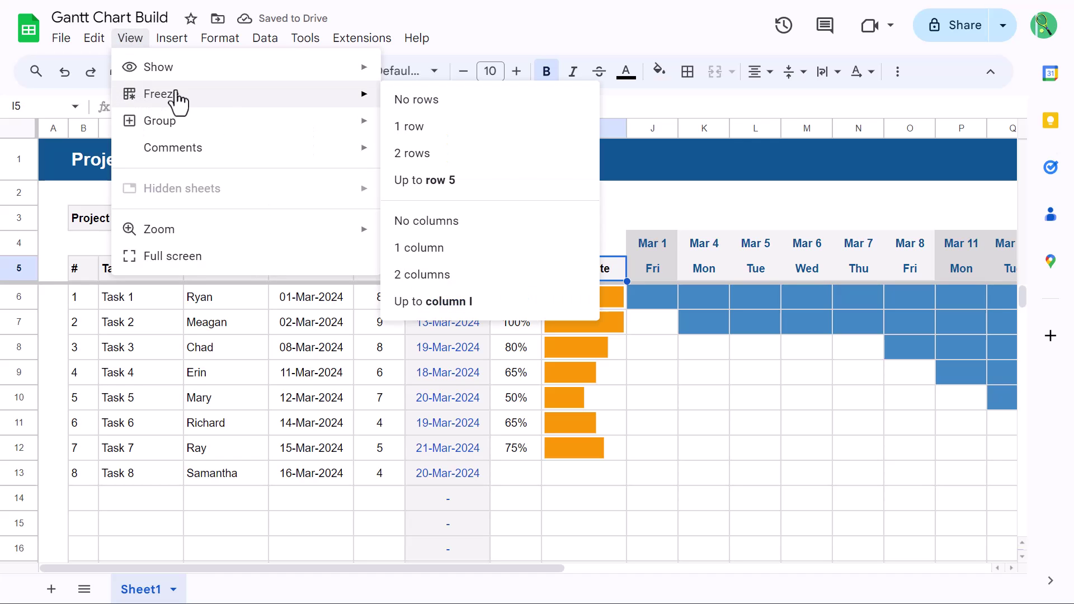
{"action": "left_click", "coordinate": [485, 302]}
{"action": "left_click", "coordinate": [448, 350]}
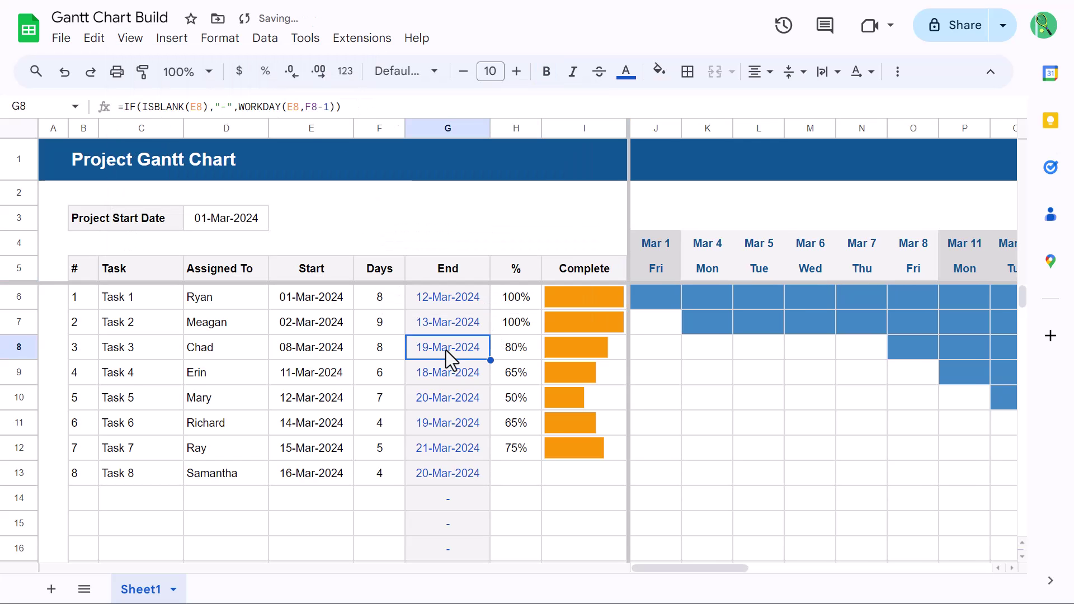
Examine the whole timeline and the blank task rows alongside the frozen headers and task columns
{"action": "scroll", "coordinate": [680, 344], "scroll_direction": "right", "scroll_amount": 8}
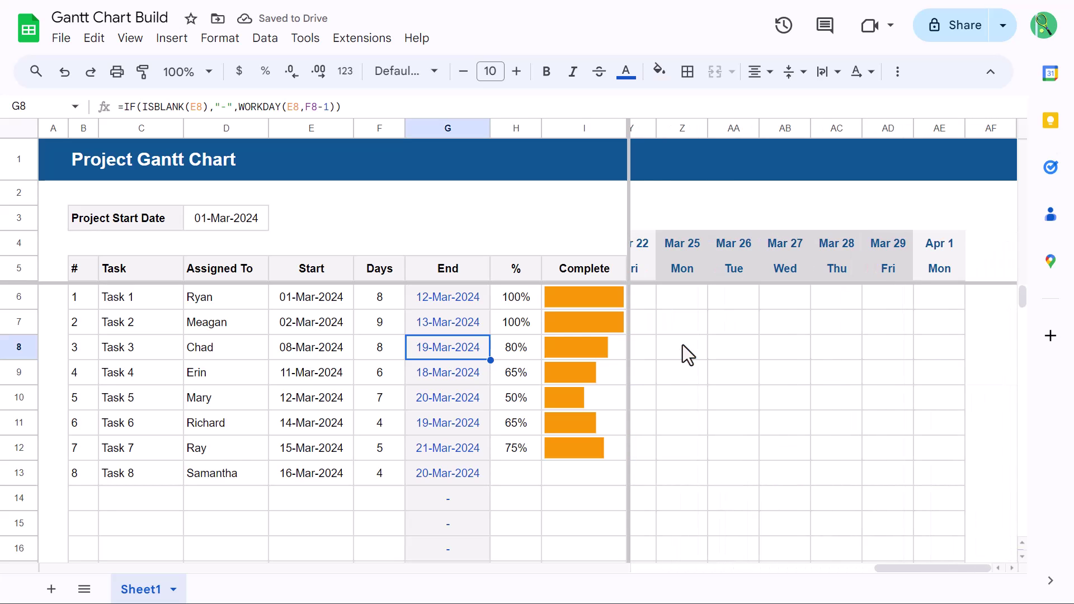
{"action": "scroll", "coordinate": [682, 344], "scroll_direction": "left", "scroll_amount": 8}
{"action": "scroll", "coordinate": [680, 346], "scroll_direction": "down", "scroll_amount": 5}
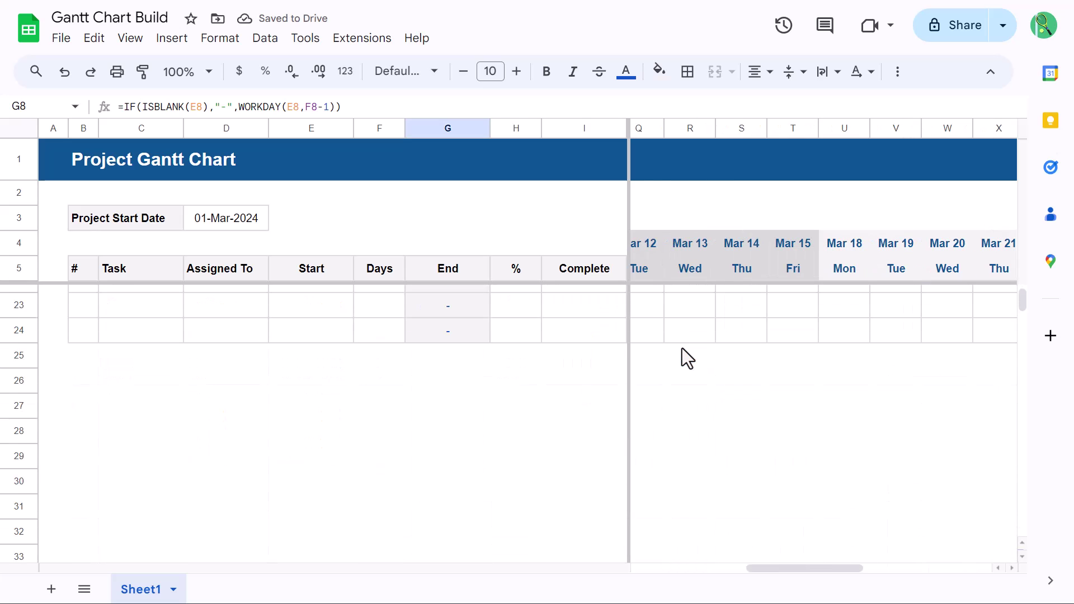
{"action": "scroll", "coordinate": [682, 348], "scroll_direction": "up", "scroll_amount": 5}
{"action": "scroll", "coordinate": [682, 346], "scroll_direction": "right", "scroll_amount": 3}
{"action": "scroll", "coordinate": [681, 347], "scroll_direction": "left", "scroll_amount": 6}
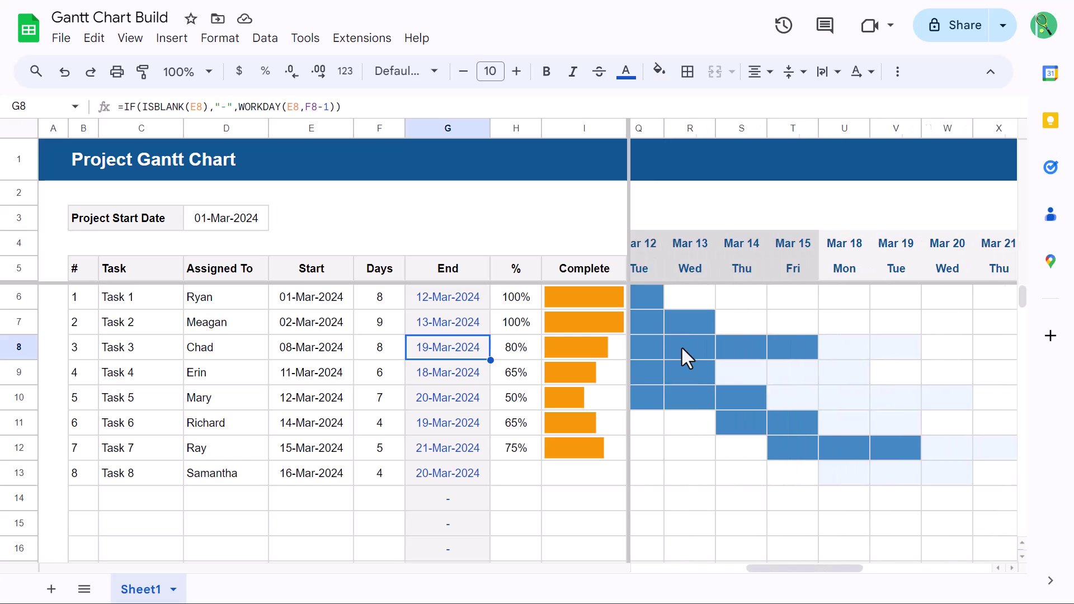
{"action": "scroll", "coordinate": [682, 348], "scroll_direction": "right", "scroll_amount": 8}
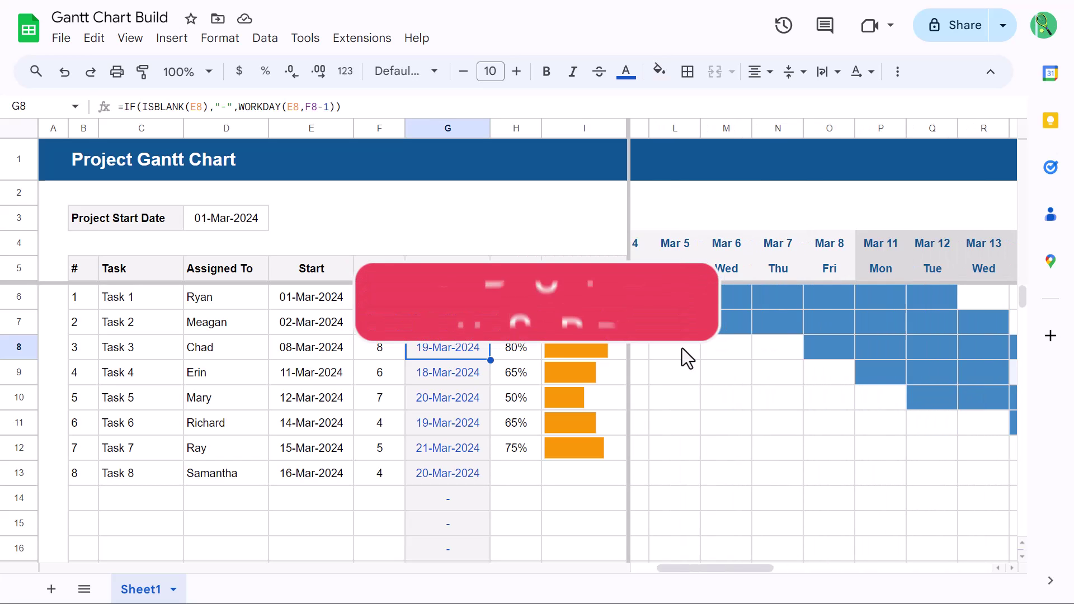